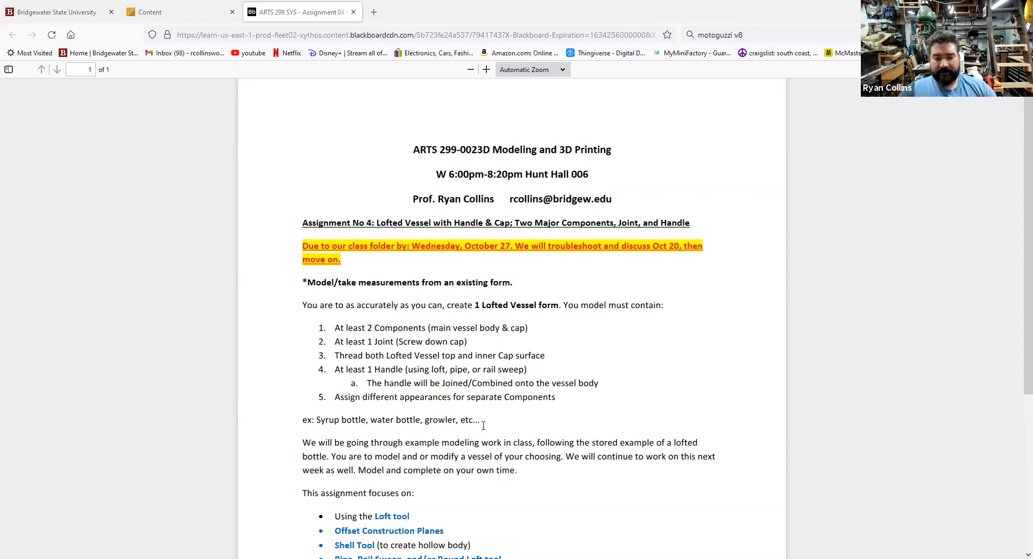
Step: Read through the Assignment No 4 lofted vessel requirements, the tools it focuses on and its due date
{"action": "left_click_drag", "start_coordinate": [486, 426], "coordinate": [462, 424]}
{"action": "left_click", "coordinate": [384, 424]}
{"action": "left_click", "coordinate": [542, 428]}
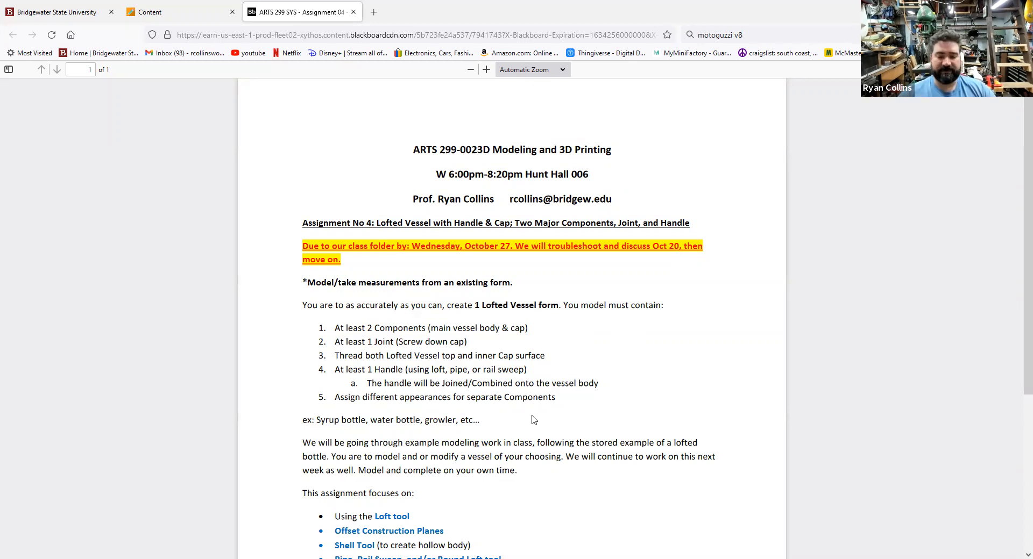
{"action": "scroll", "coordinate": [500, 422], "scroll_direction": "down", "scroll_amount": 2}
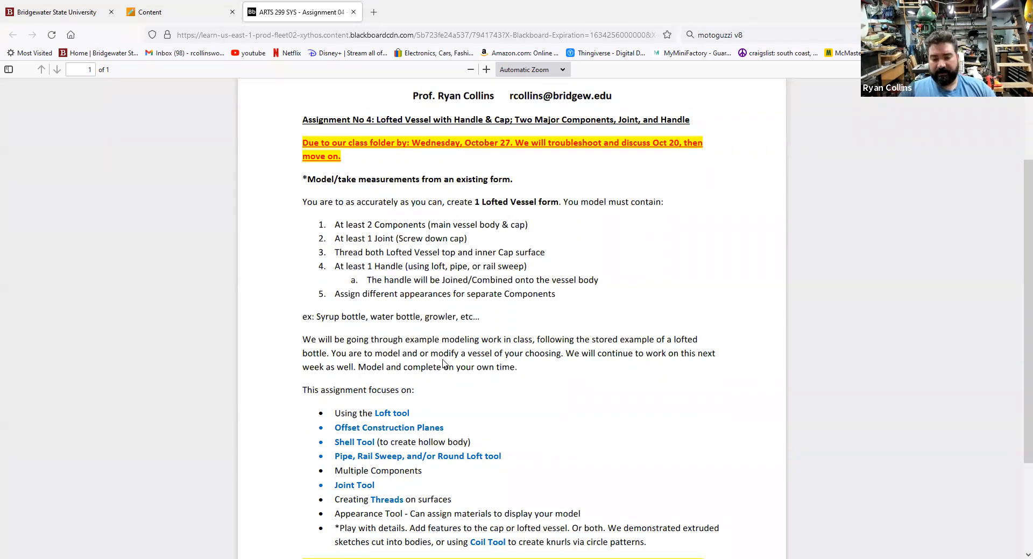
{"action": "scroll", "coordinate": [377, 380], "scroll_direction": "down", "scroll_amount": 3}
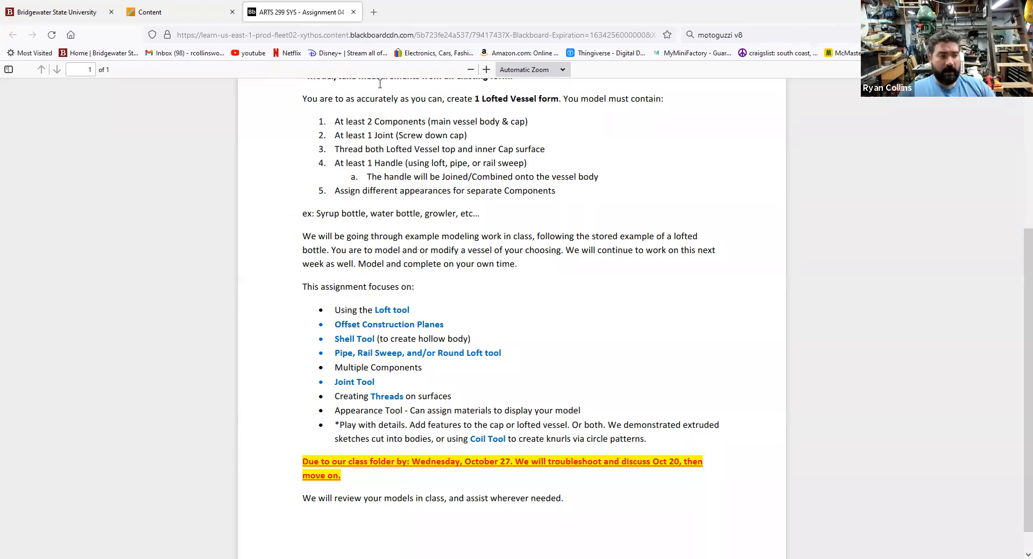
{"action": "scroll", "coordinate": [451, 163], "scroll_direction": "up", "scroll_amount": 4}
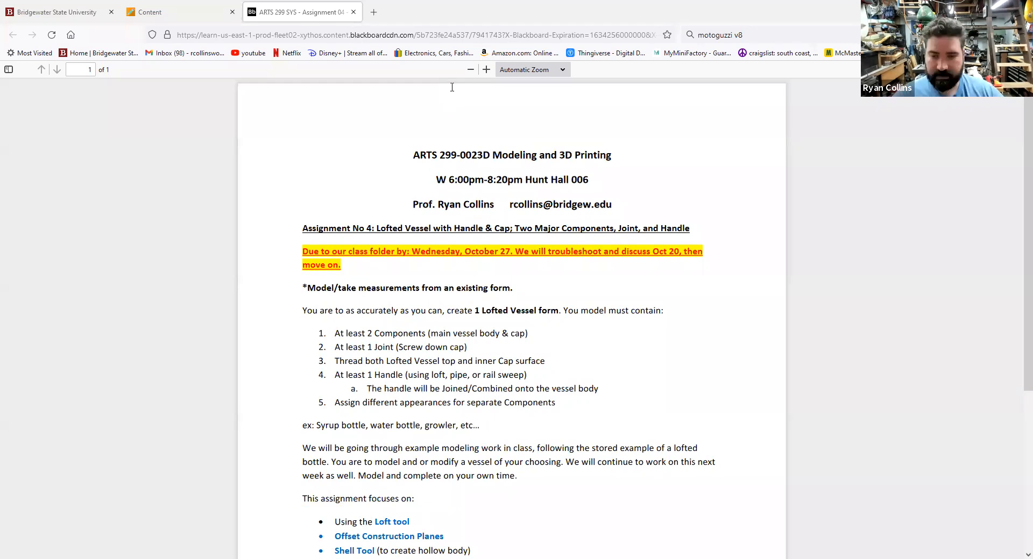
Step: Switch to Fusion 360 and save the untitled design as "Example - Loft Syrup Bottle" in the 04 Lofted Vessels folder
{"action": "left_click", "coordinate": [809, 2]}
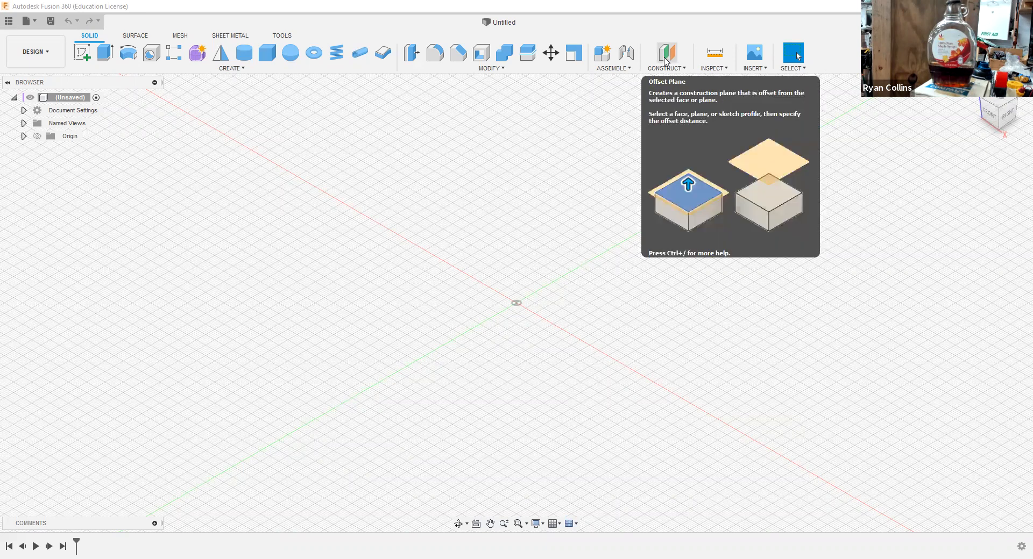
{"action": "left_click", "coordinate": [51, 22]}
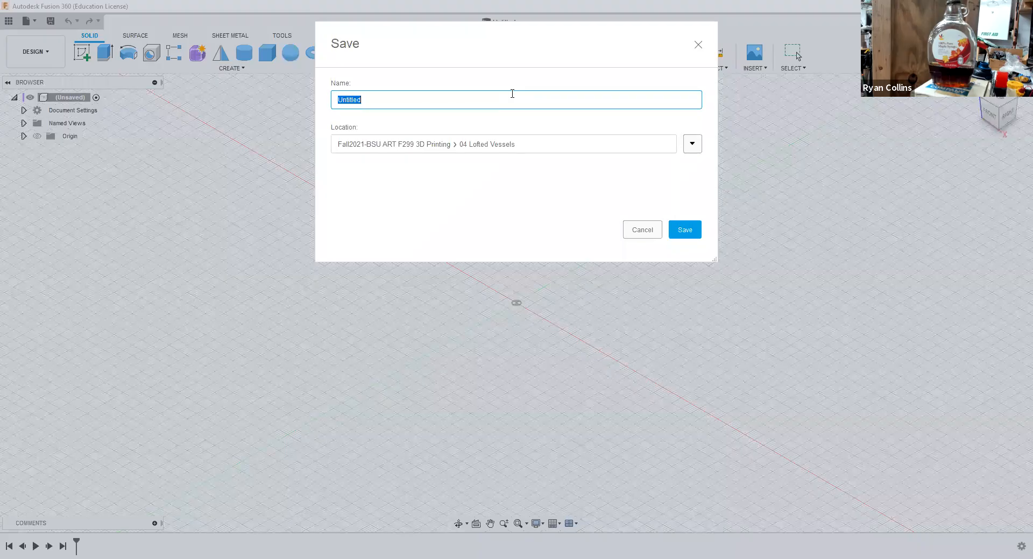
{"action": "type", "text": "Example - Loft B"}
{"action": "key", "text": "BackSpace"}
{"action": "type", "text": "Syrup Bottle"}
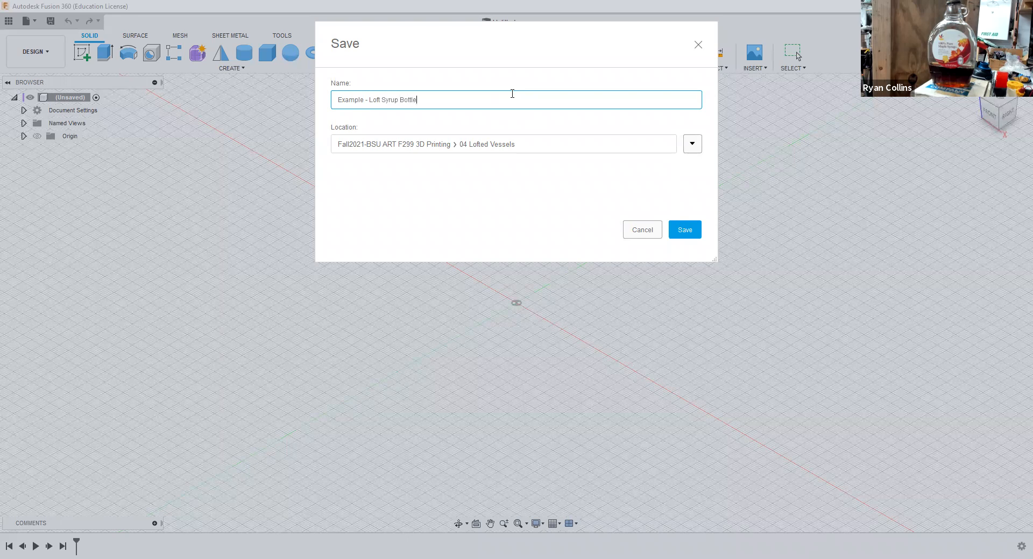
{"action": "key", "text": "Return"}
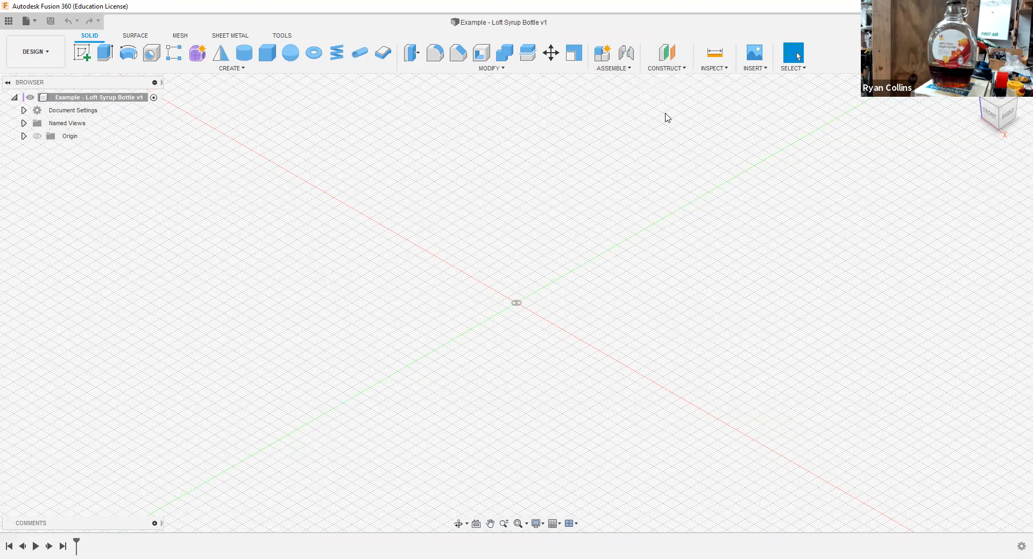
Step: Create a construction plane offset 5 mm above the XY origin plane
{"action": "left_click", "coordinate": [668, 55]}
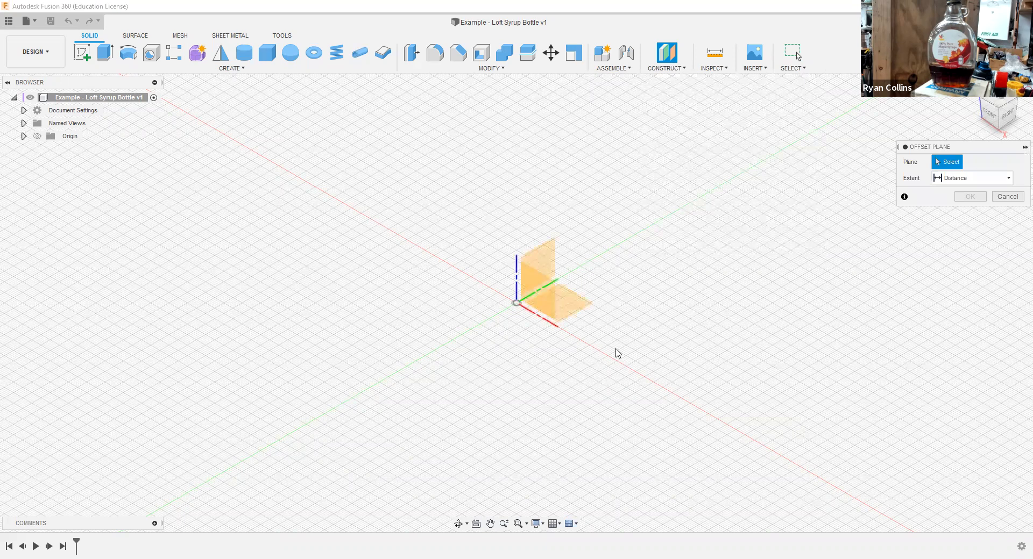
{"action": "left_click", "coordinate": [571, 307]}
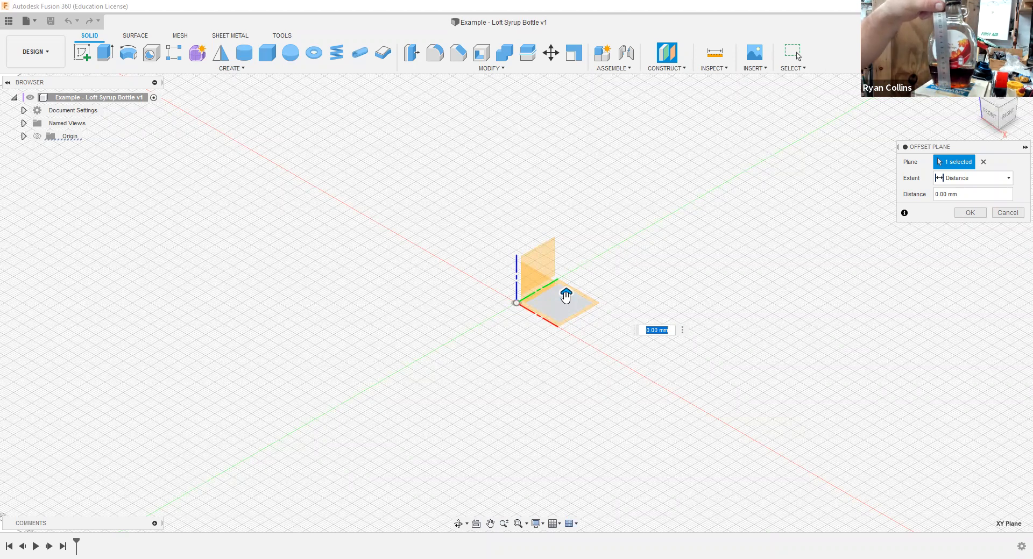
{"action": "left_click_drag", "start_coordinate": [565, 290], "coordinate": [565, 280]}
{"action": "type", "text": "5"}
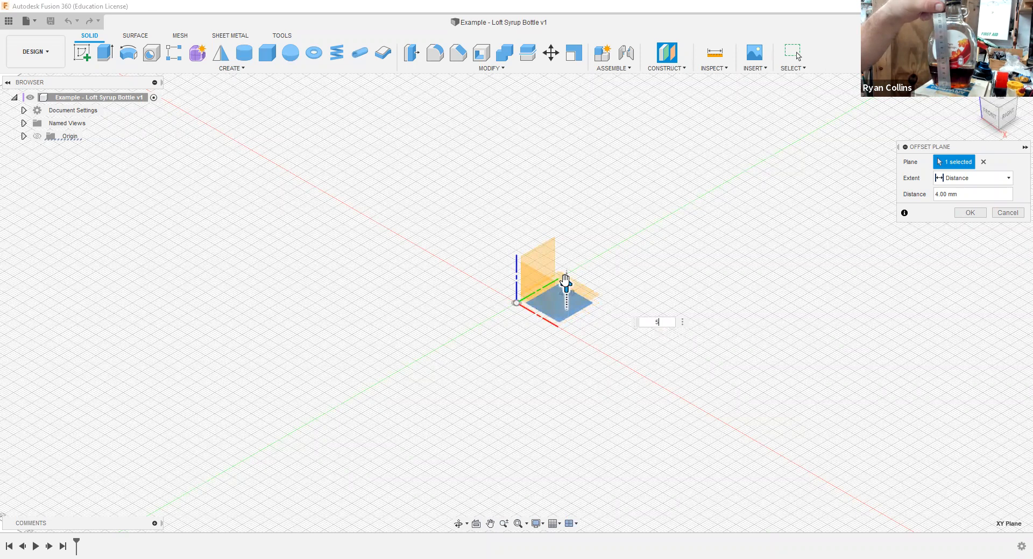
{"action": "key", "text": "Return"}
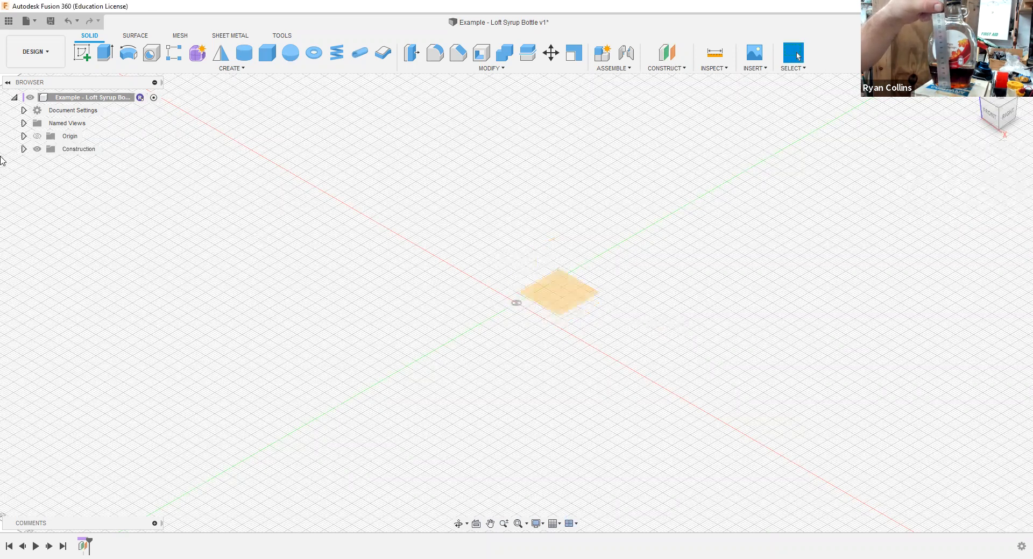
Step: Show the origin planes and hide the 5 mm offset plane so the XY plane can be picked easily
{"action": "left_click", "coordinate": [23, 150]}
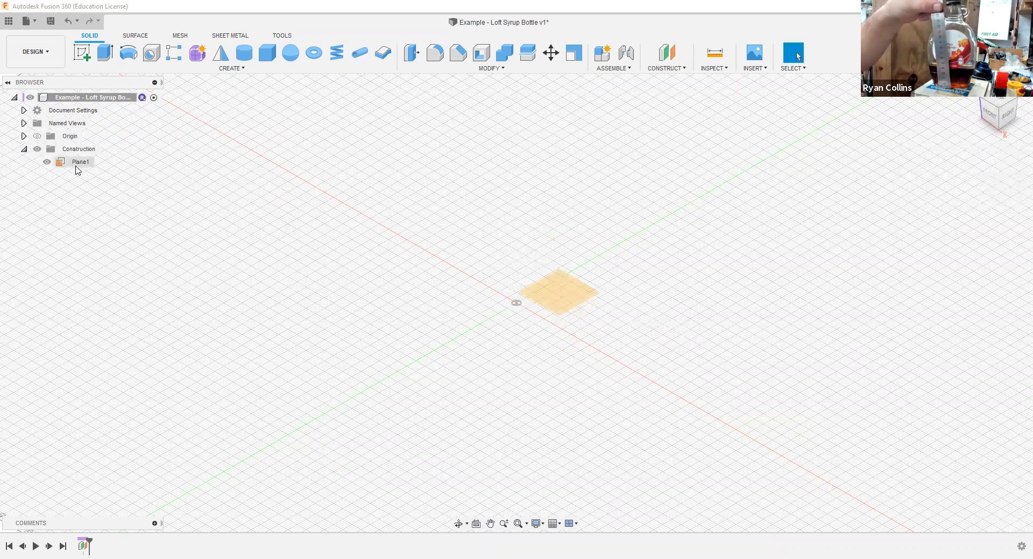
{"action": "left_click", "coordinate": [38, 137]}
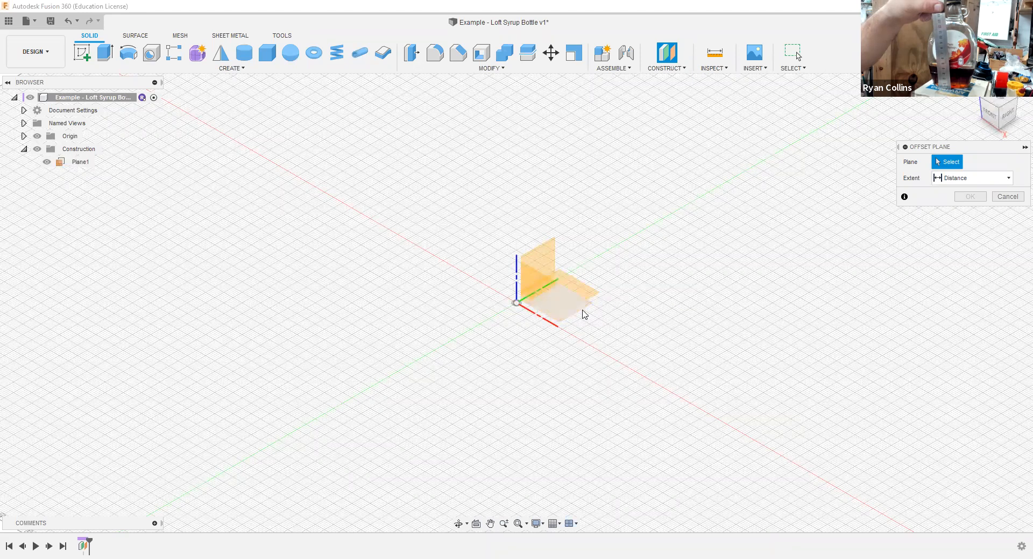
{"action": "left_click", "coordinate": [47, 162]}
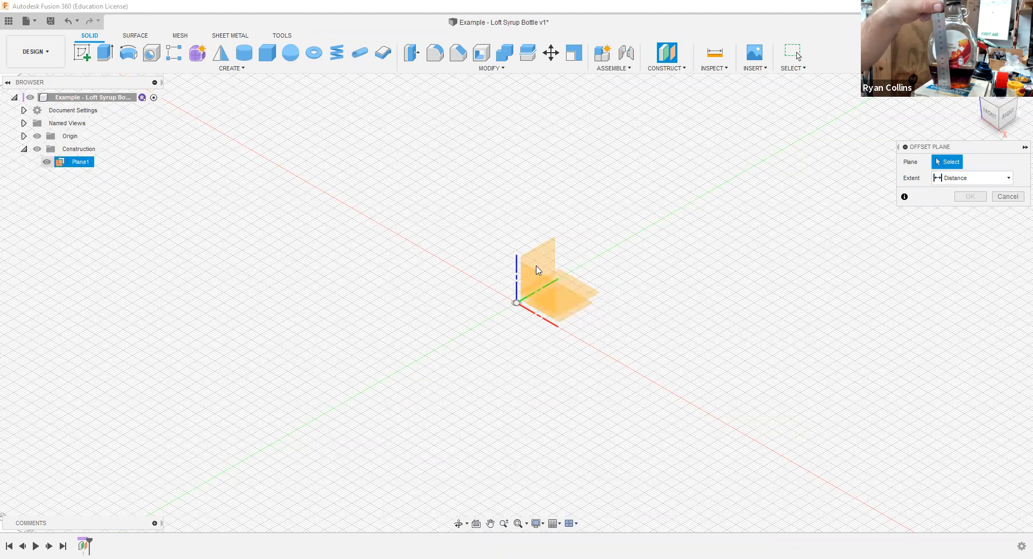
Step: Create a second construction plane offset 30 mm above the XY origin plane
{"action": "left_click", "coordinate": [579, 302]}
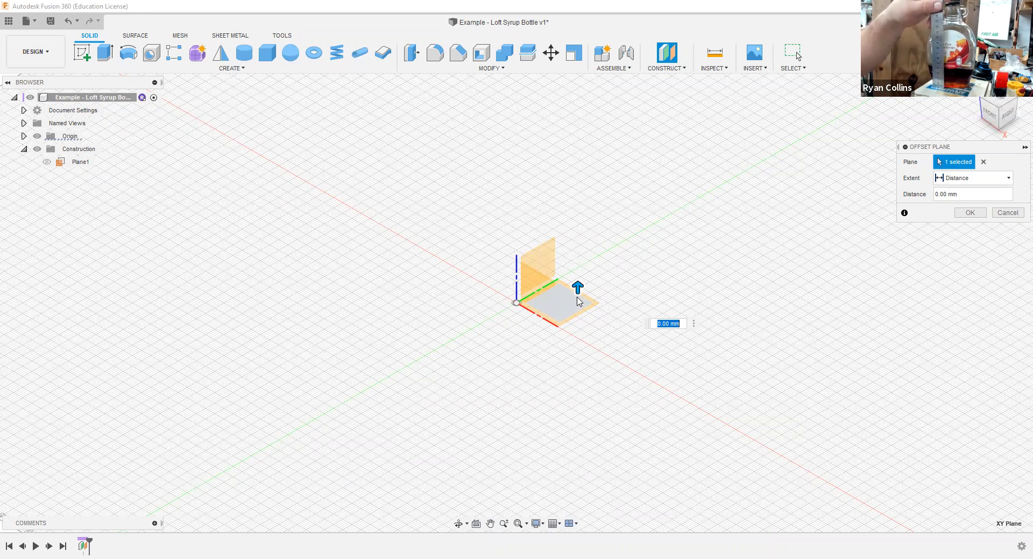
{"action": "type", "text": "30"}
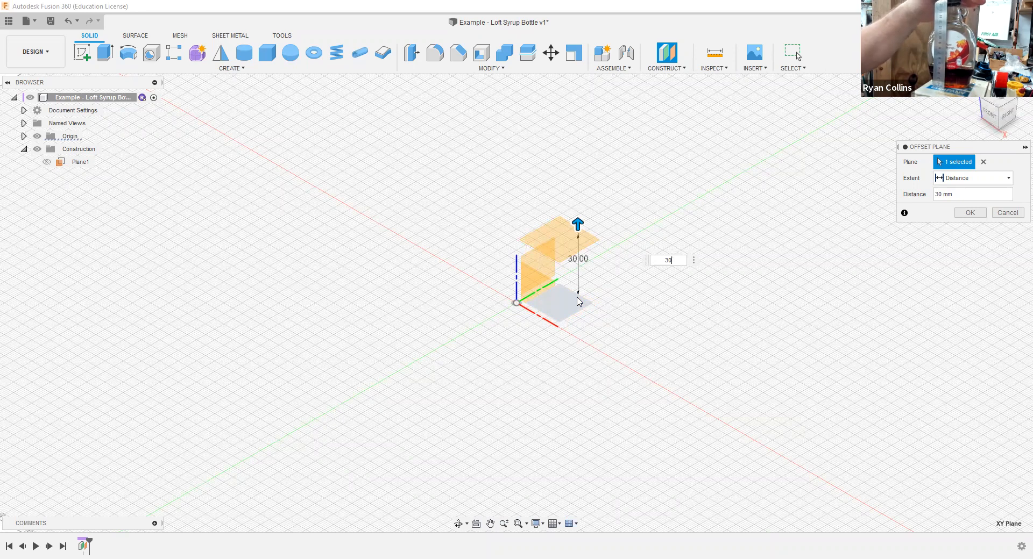
{"action": "key", "text": "Return"}
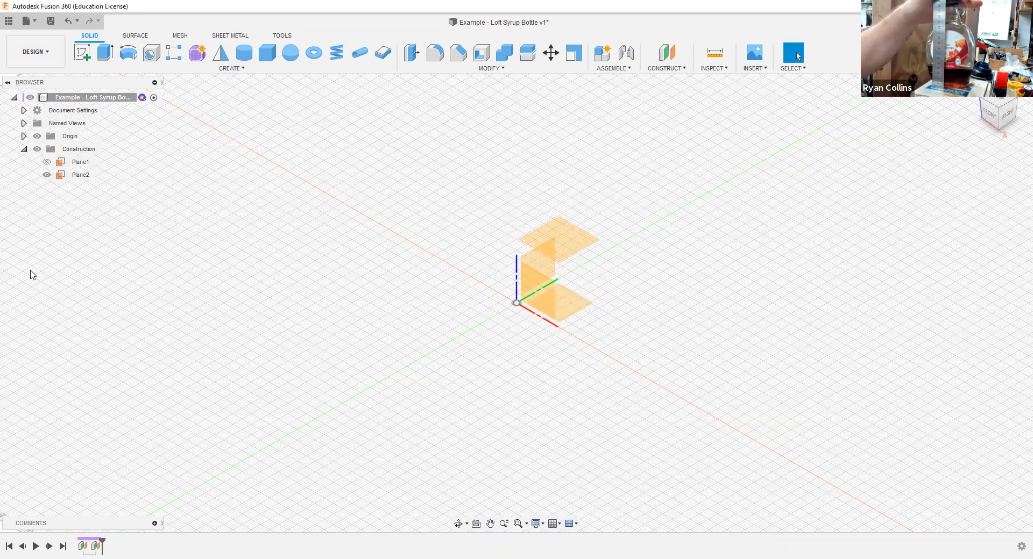
Step: Create a third construction plane offset 90 mm above the XY origin plane
{"action": "left_click", "coordinate": [667, 52]}
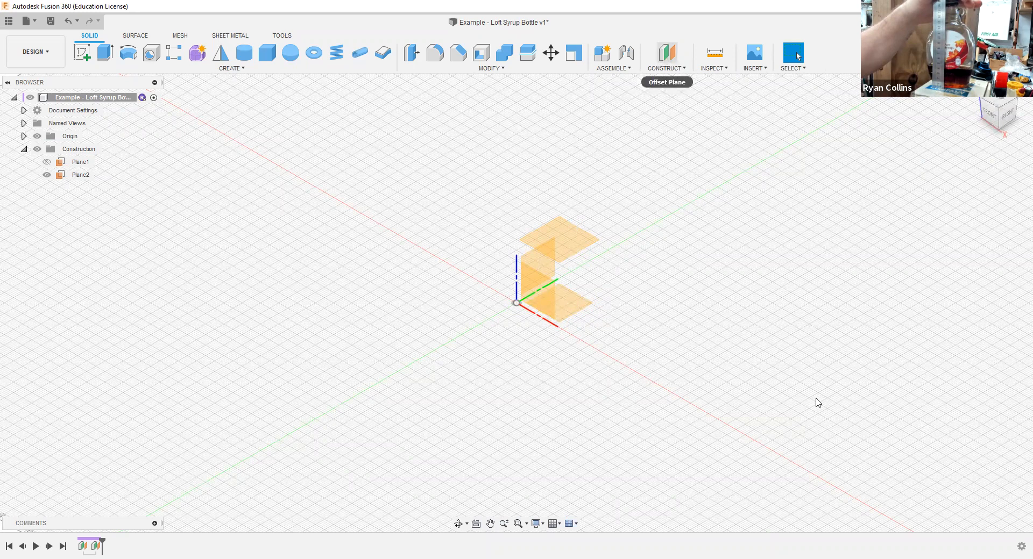
{"action": "left_click", "coordinate": [572, 307]}
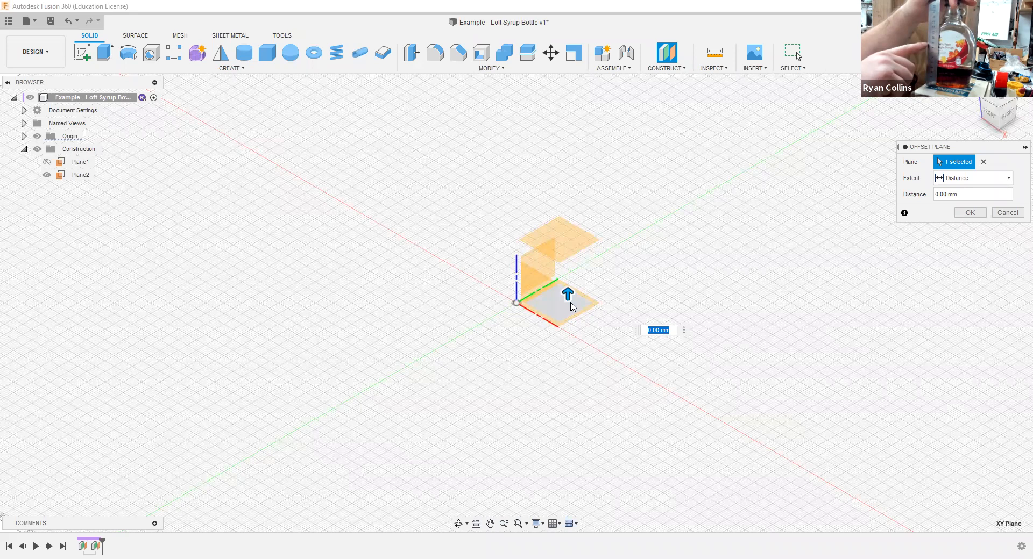
{"action": "type", "text": "90"}
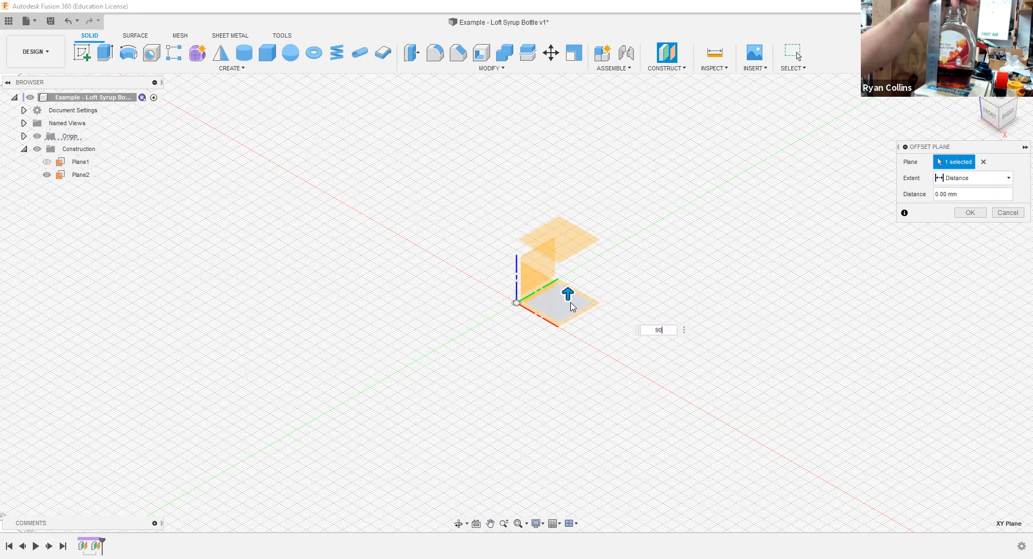
{"action": "key", "text": "Return"}
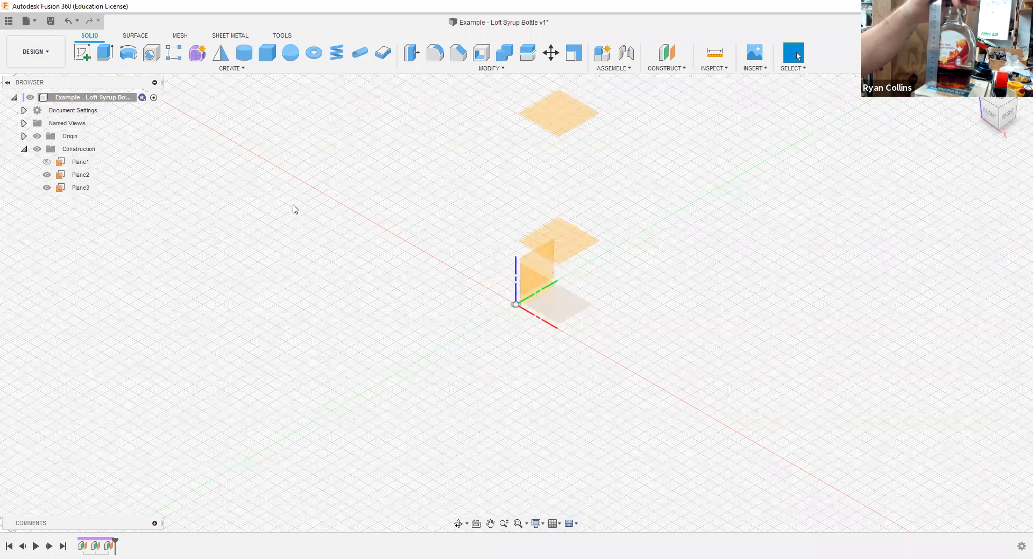
Step: Create a fourth construction plane offset 138 mm above the XY origin plane
{"action": "key", "text": "F6"}
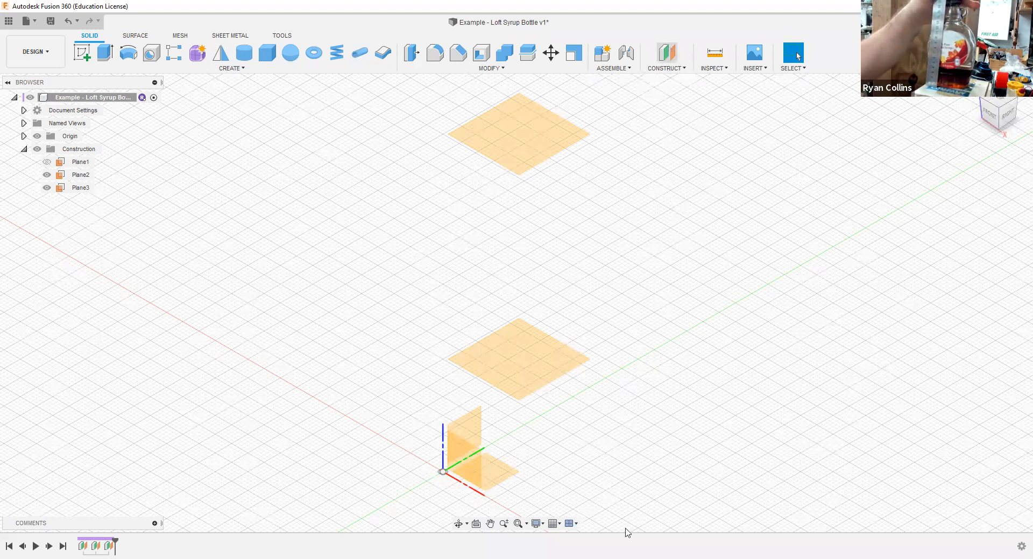
{"action": "left_click", "coordinate": [501, 480]}
{"action": "type", "text": "138"}
{"action": "key", "text": "Return"}
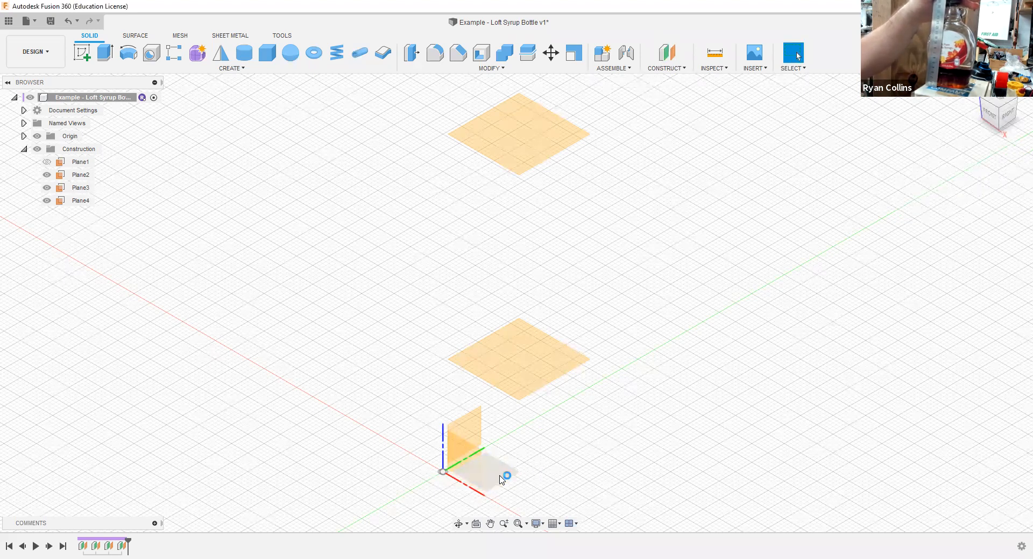
Step: Create a fifth construction plane offset 140 mm above the XY origin plane
{"action": "scroll", "coordinate": [587, 323], "scroll_direction": "down", "scroll_amount": 3}
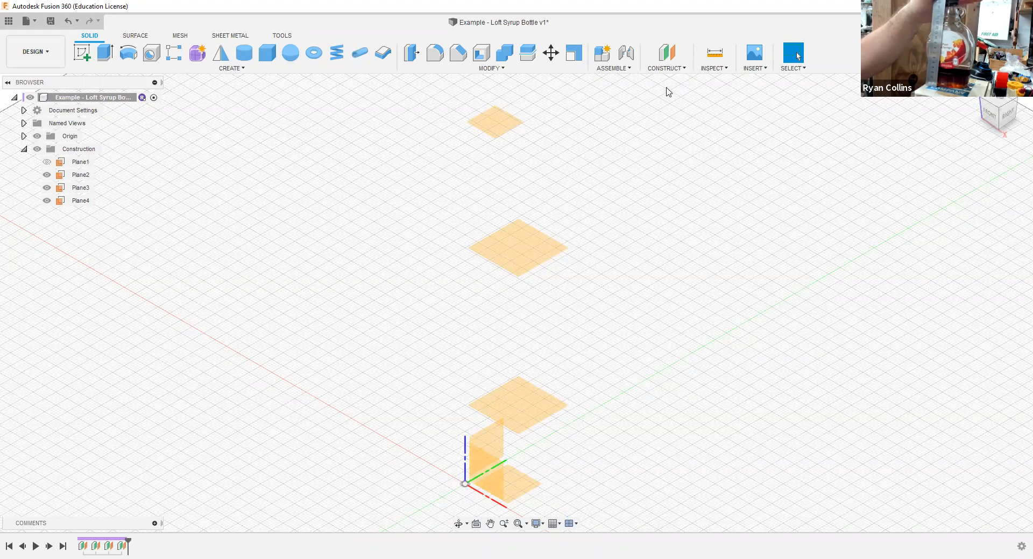
{"action": "left_click", "coordinate": [674, 59]}
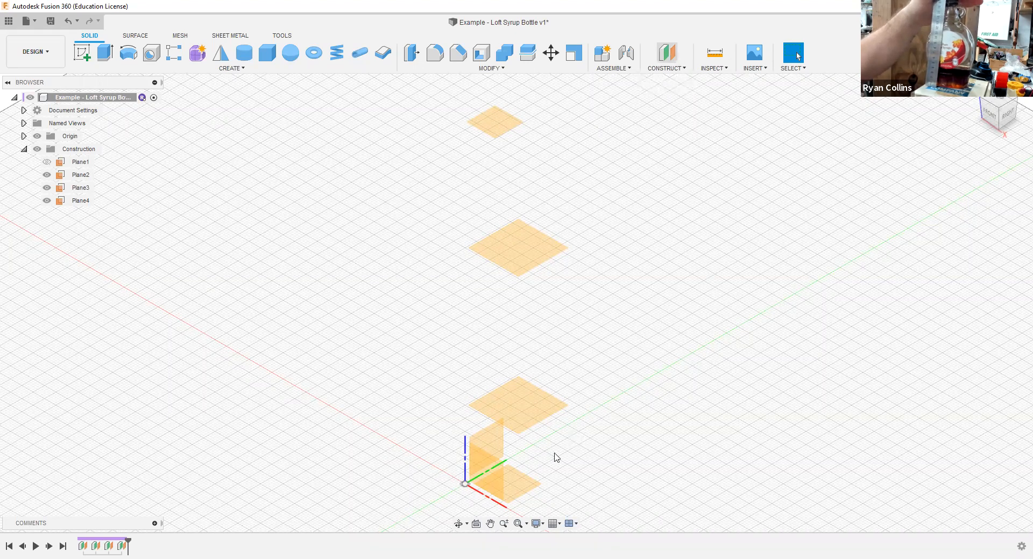
{"action": "left_click", "coordinate": [529, 482]}
{"action": "type", "text": "140"}
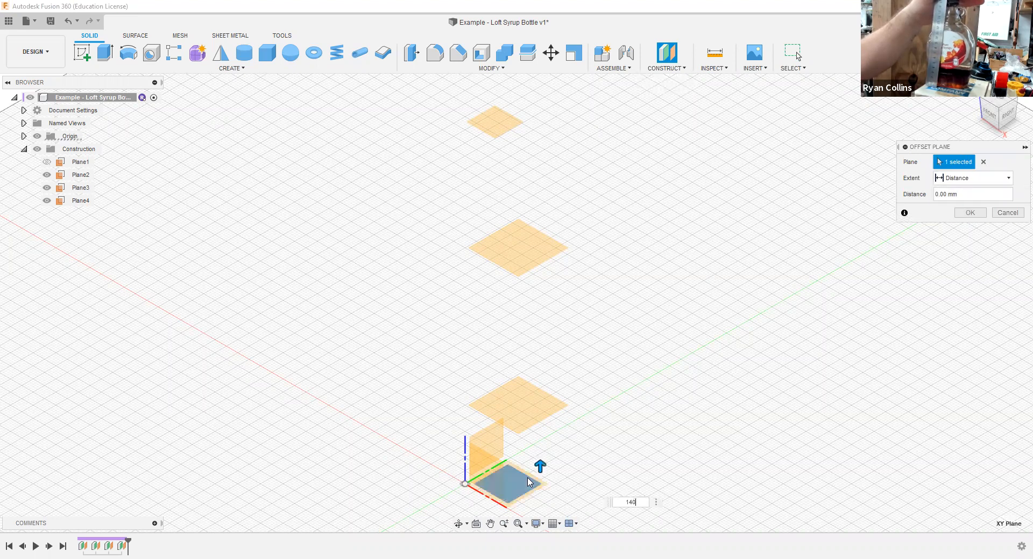
{"action": "key", "text": "Return"}
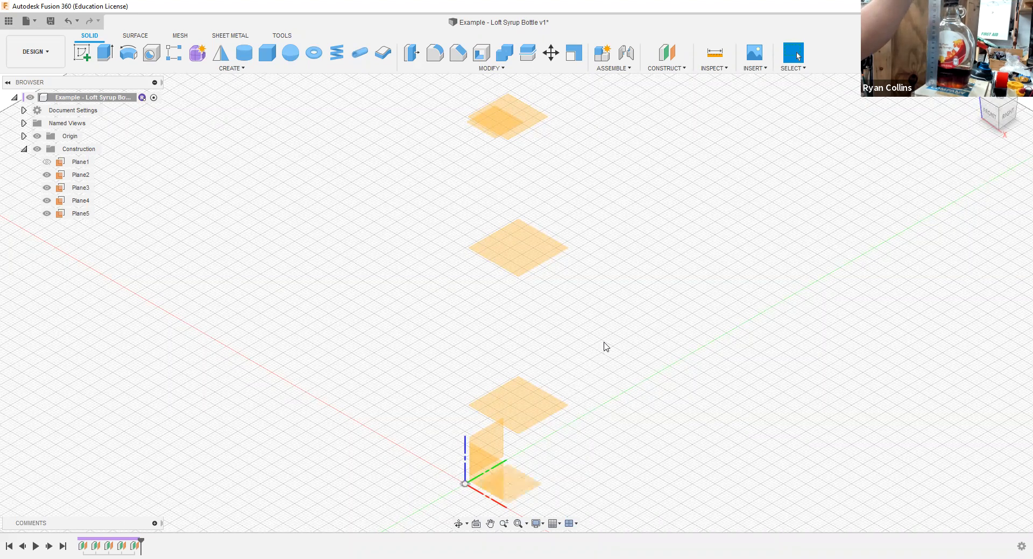
Step: Create a sixth construction plane offset 175 mm above the XY origin plane
{"action": "scroll", "coordinate": [604, 346], "scroll_direction": "down", "scroll_amount": 1}
{"action": "left_click", "coordinate": [673, 56]}
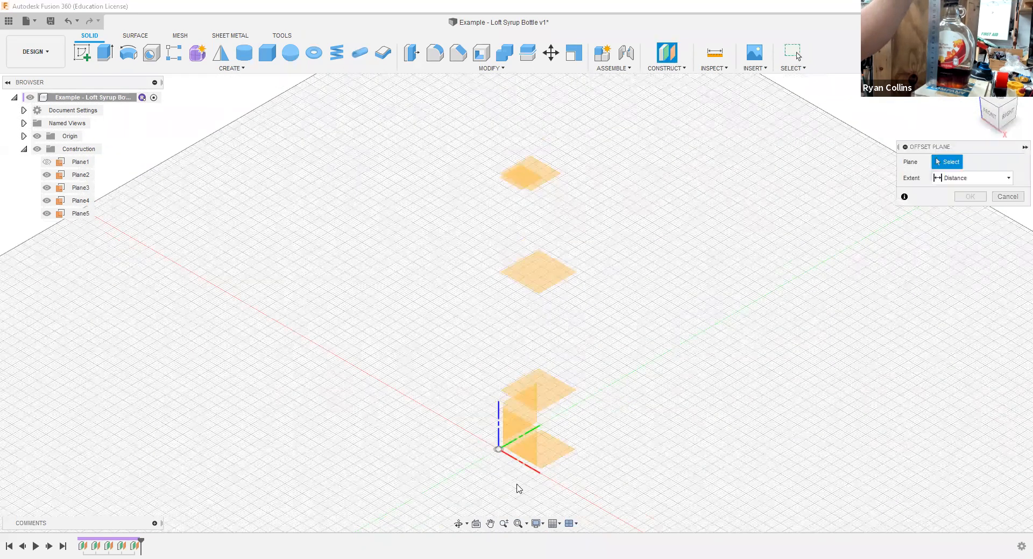
{"action": "left_click", "coordinate": [547, 456]}
{"action": "type", "text": "175"}
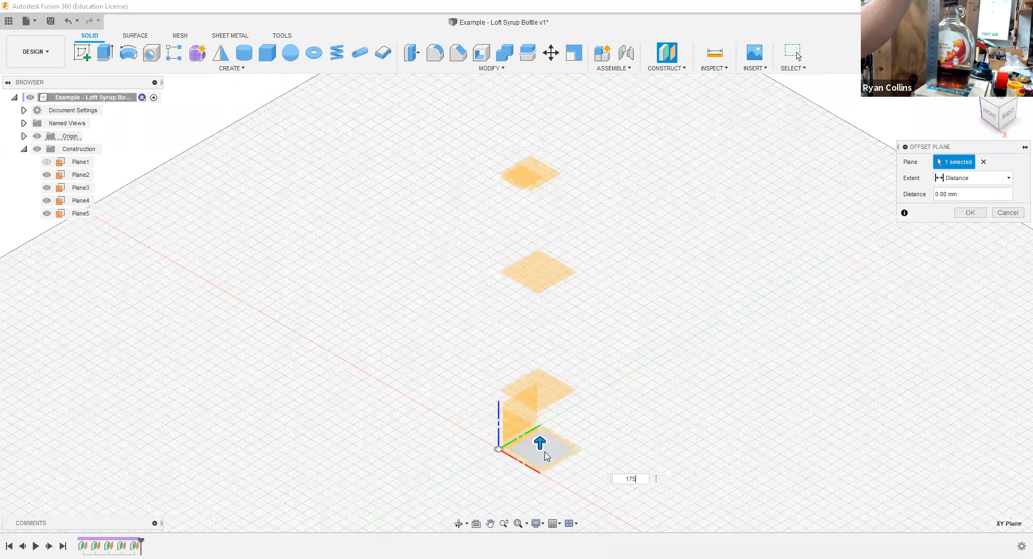
{"action": "key", "text": "Return"}
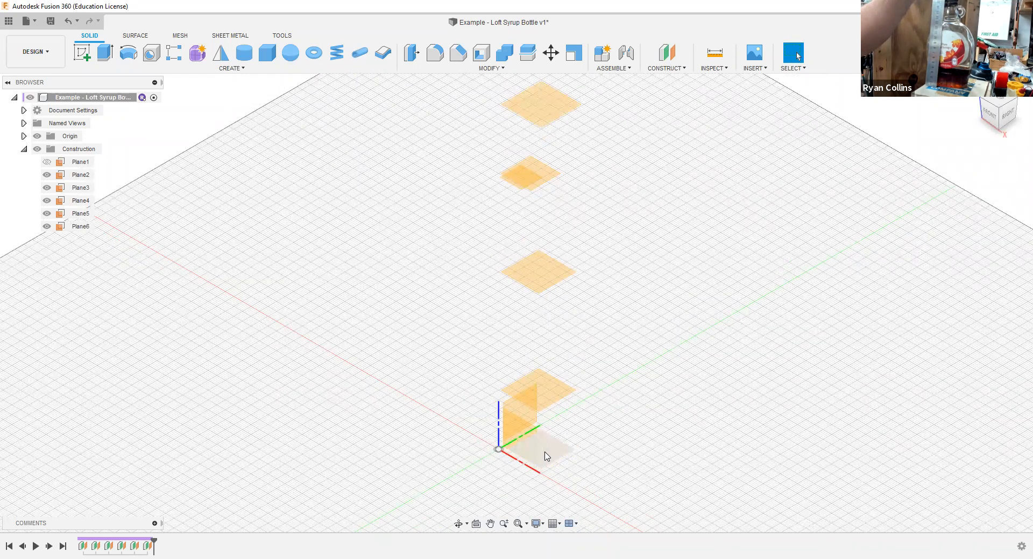
Step: Create a seventh construction plane offset 190 mm above the XY origin plane for the top of the bottle
{"action": "scroll", "coordinate": [637, 470], "scroll_direction": "down", "scroll_amount": 1}
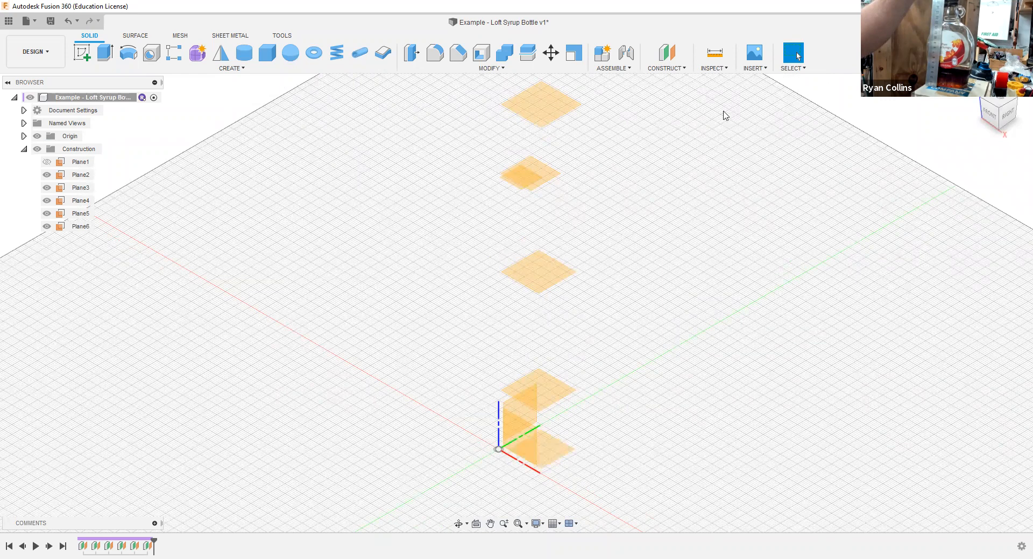
{"action": "left_click", "coordinate": [666, 51]}
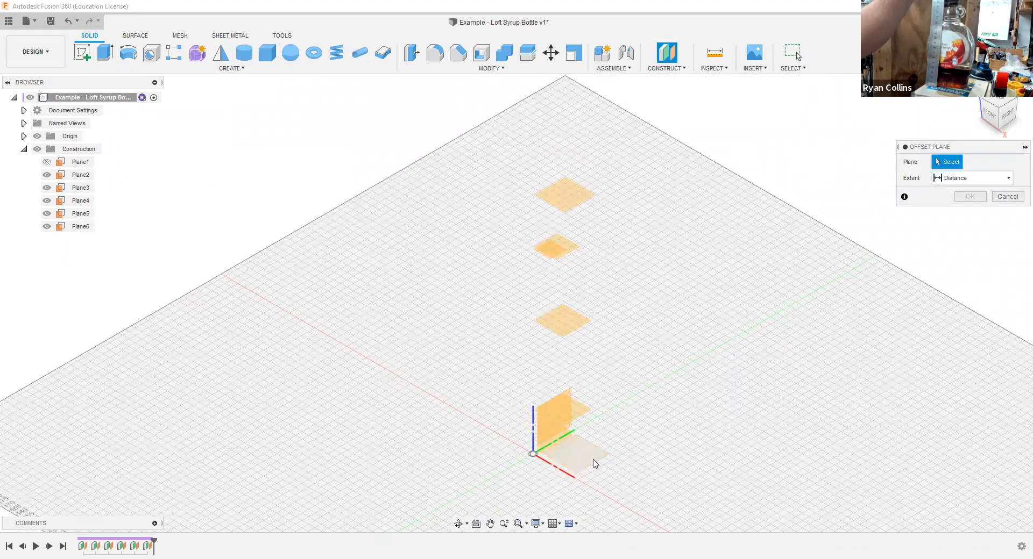
{"action": "left_click", "coordinate": [595, 464]}
{"action": "type", "text": "190"}
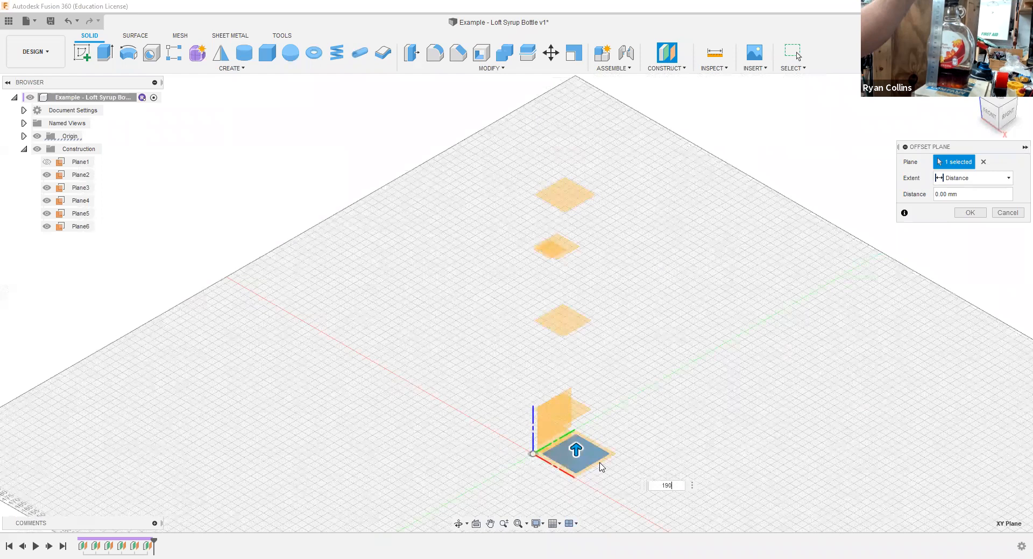
{"action": "key", "text": "Return"}
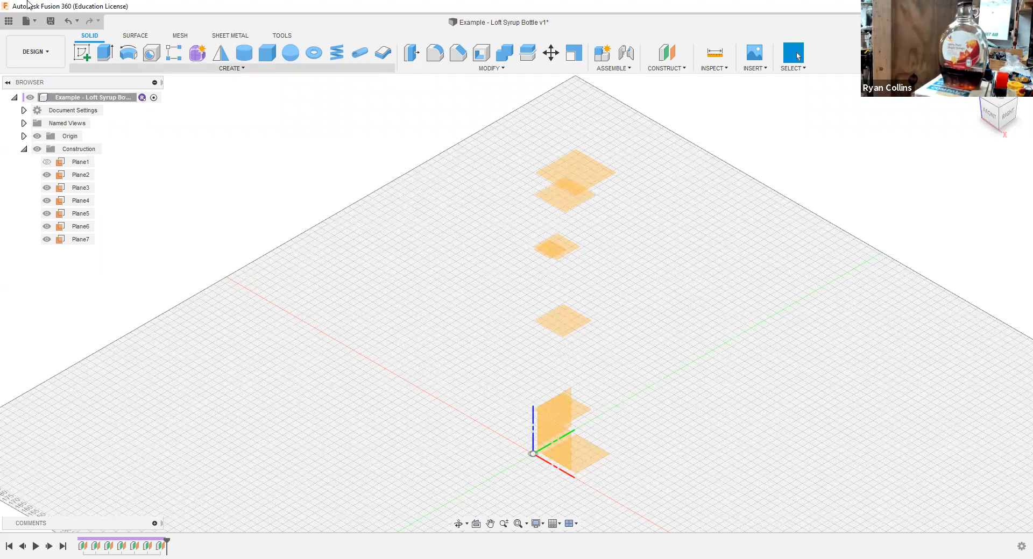
Step: Hide the construction planes Plane2 through Plane7
{"action": "left_click", "coordinate": [53, 180]}
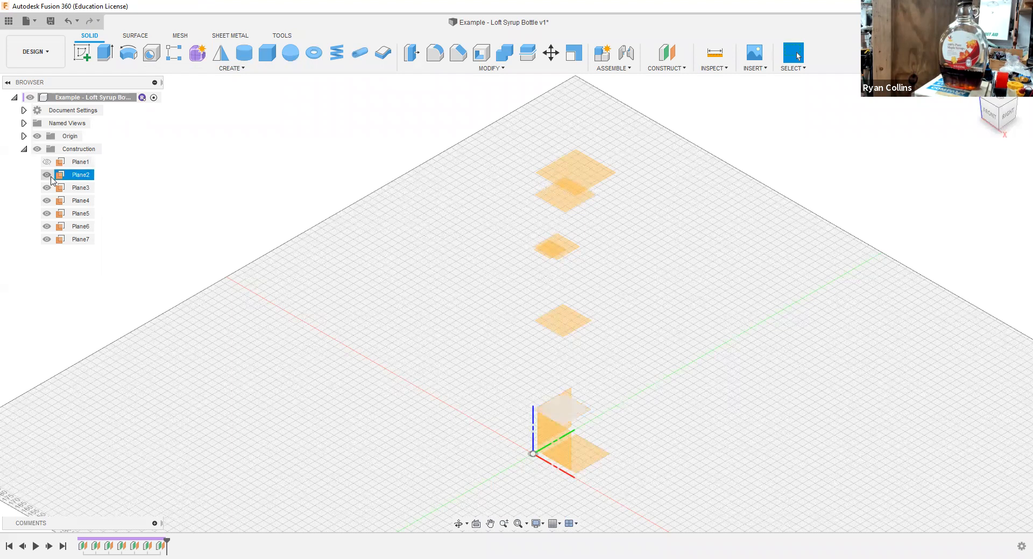
{"action": "left_click", "coordinate": [47, 175]}
{"action": "left_click", "coordinate": [47, 188]}
{"action": "left_click", "coordinate": [46, 201]}
{"action": "left_click", "coordinate": [47, 213]}
{"action": "left_click", "coordinate": [46, 239]}
{"action": "left_click", "coordinate": [47, 227]}
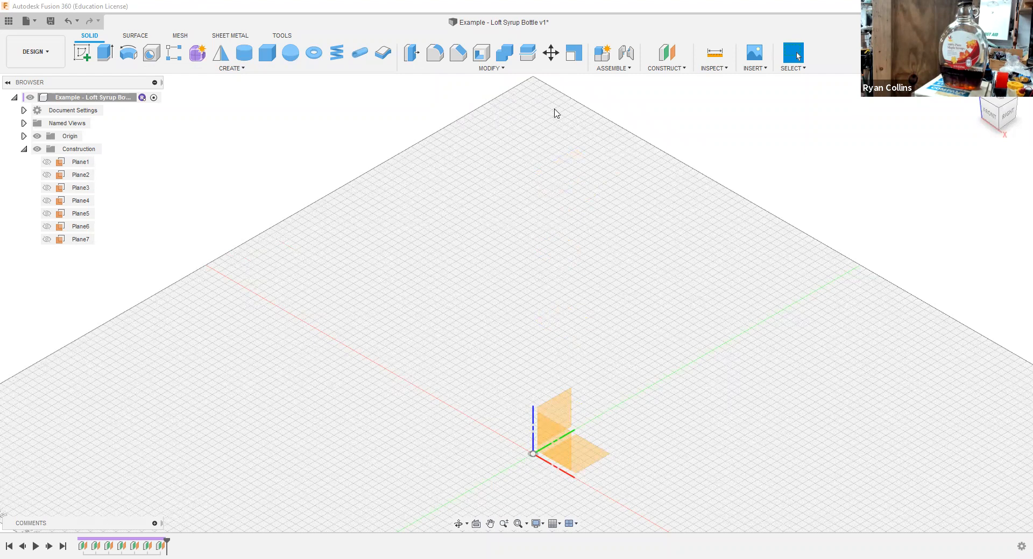
Step: Sketch an 80 by 40 mm center rectangle at the origin on the XY plane for the bottle's base
{"action": "left_click", "coordinate": [91, 60]}
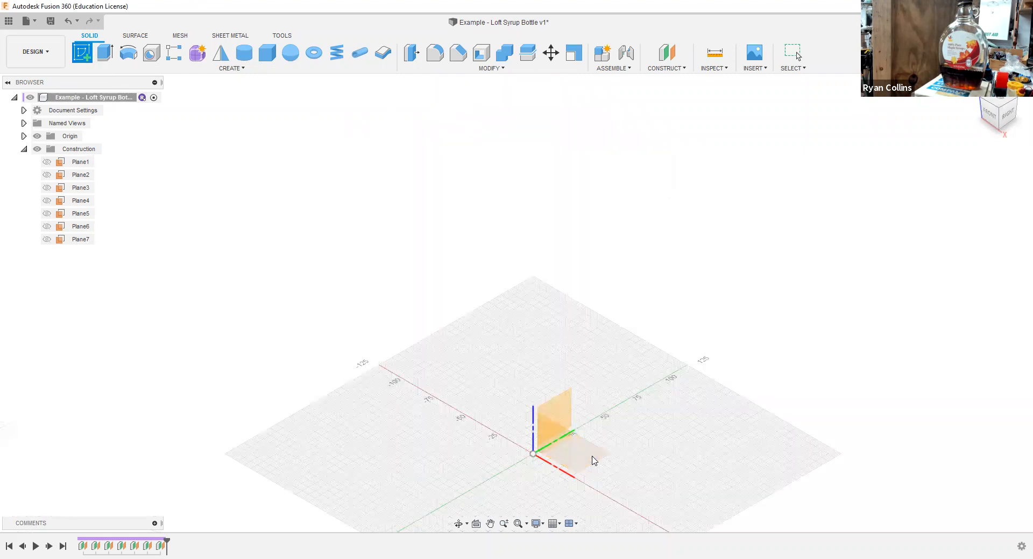
{"action": "left_click", "coordinate": [594, 461]}
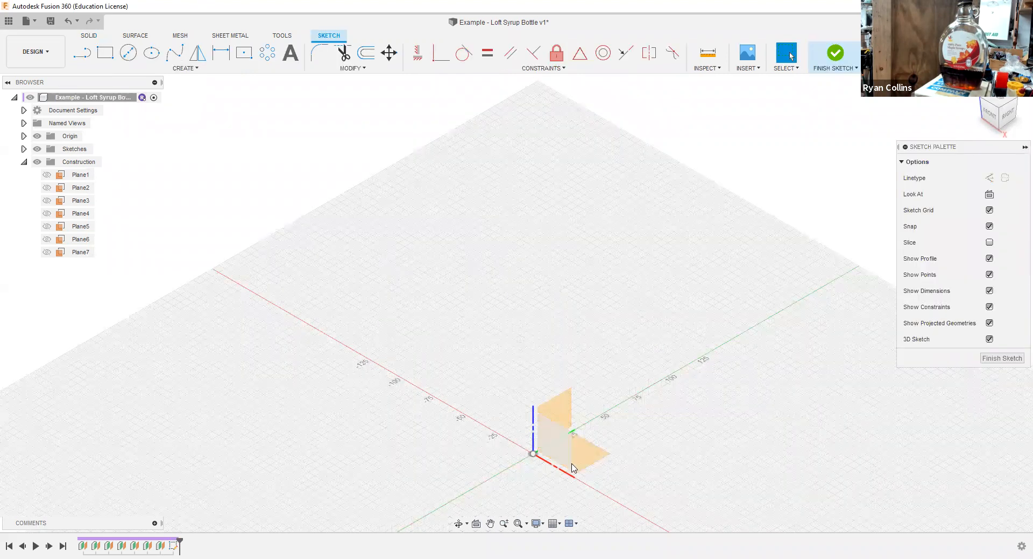
{"action": "left_click", "coordinate": [244, 52]}
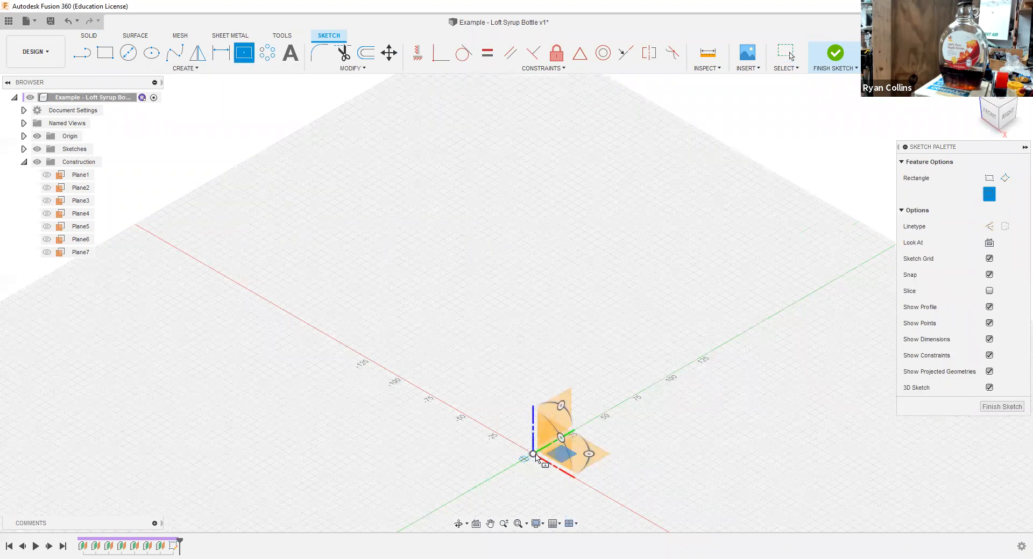
{"action": "left_click", "coordinate": [621, 493]}
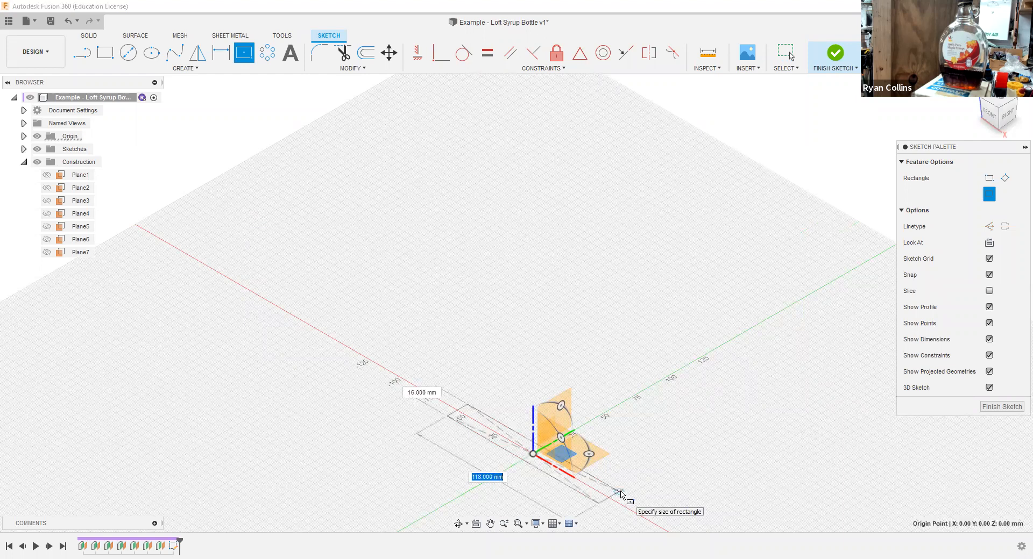
{"action": "type", "text": "80"}
{"action": "key", "text": "Tab"}
{"action": "type", "text": "40"}
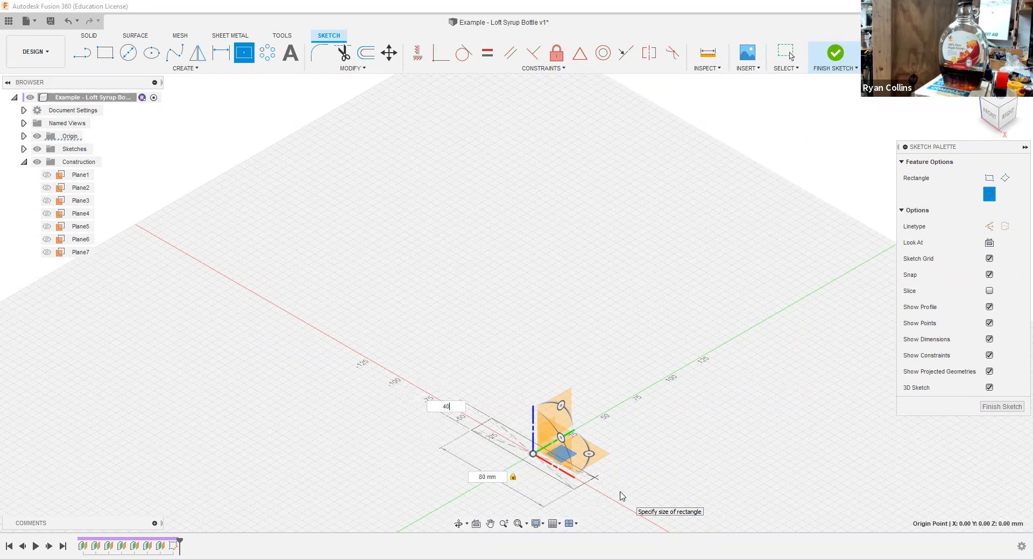
{"action": "key", "text": "Return"}
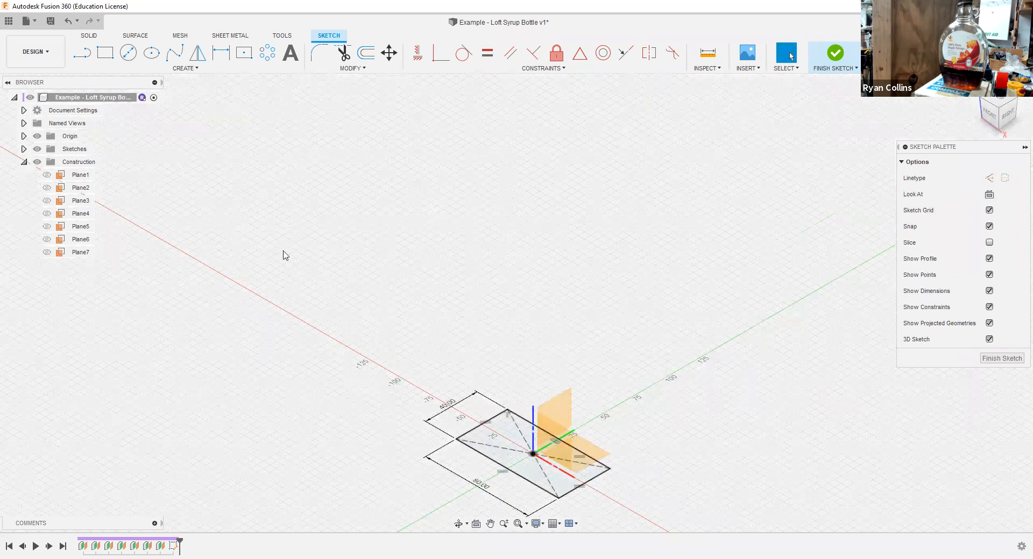
Step: Start a sketch fillet on the base rectangle's back corner with a 15 mm radius
{"action": "left_click", "coordinate": [325, 54]}
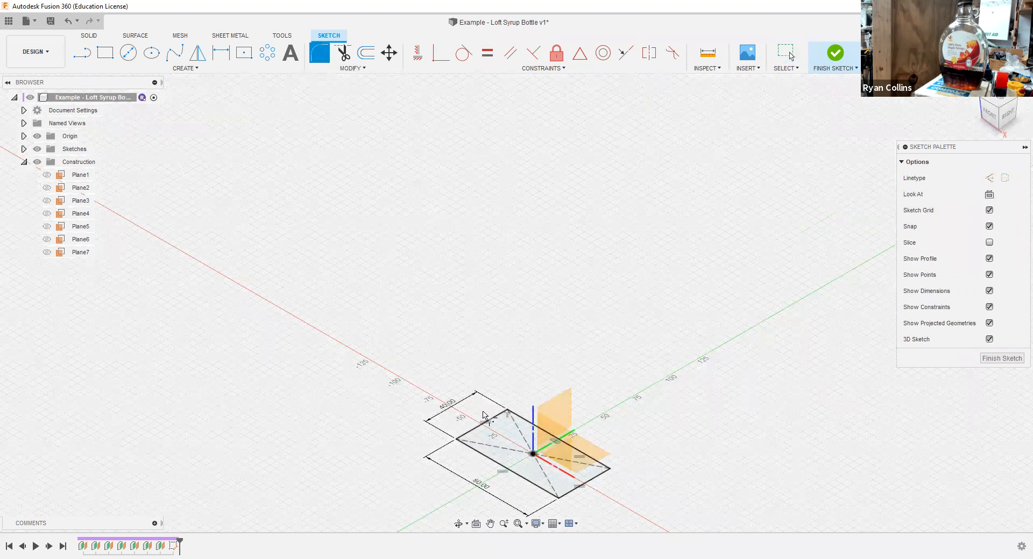
{"action": "left_click", "coordinate": [518, 429]}
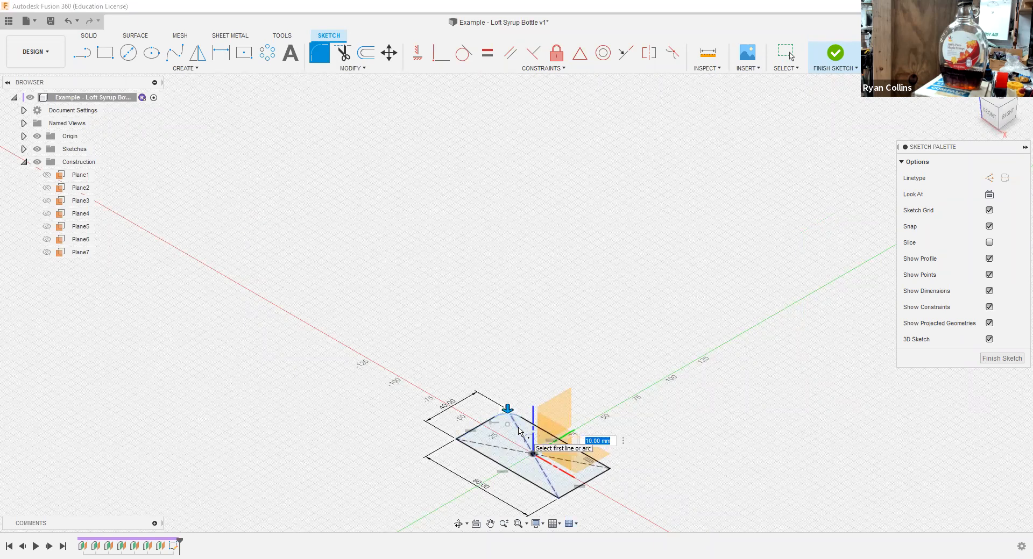
{"action": "type", "text": "20"}
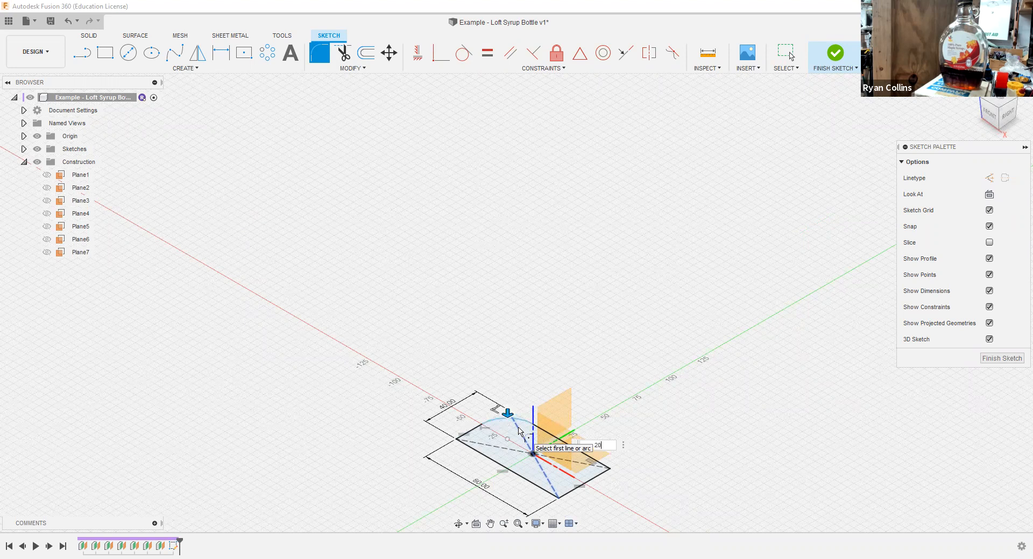
{"action": "key", "text": "BackSpace"}
{"action": "key", "text": "BackSpace"}
{"action": "type", "text": "15"}
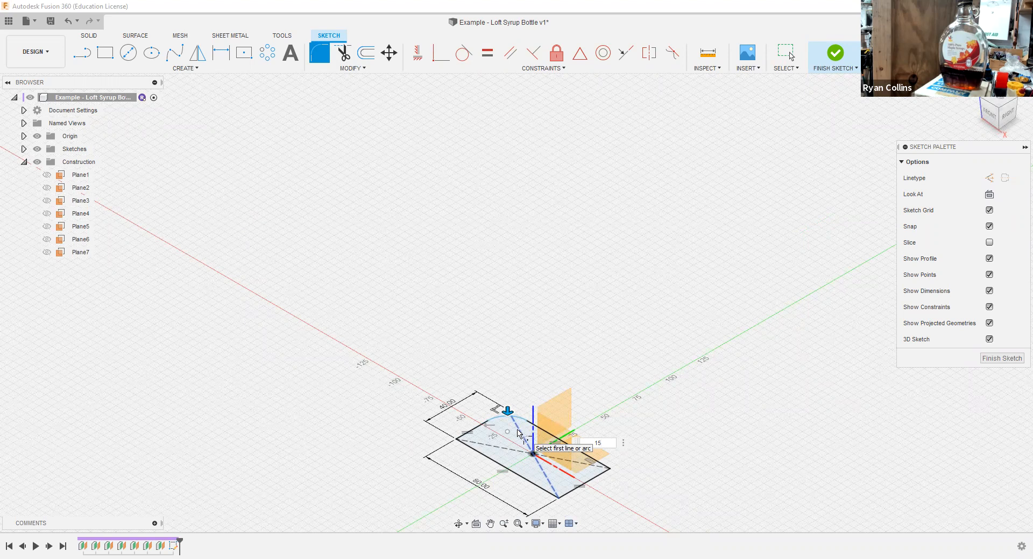
{"action": "scroll", "coordinate": [518, 433], "scroll_direction": "up", "scroll_amount": 4}
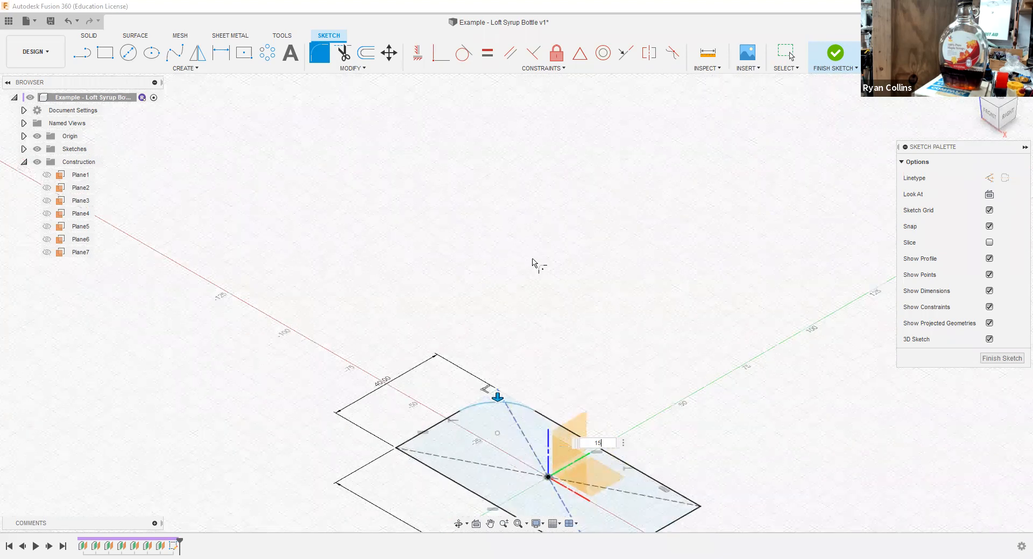
{"action": "middle_click_drag", "start_coordinate": [550, 253], "coordinate": [530, 243]}
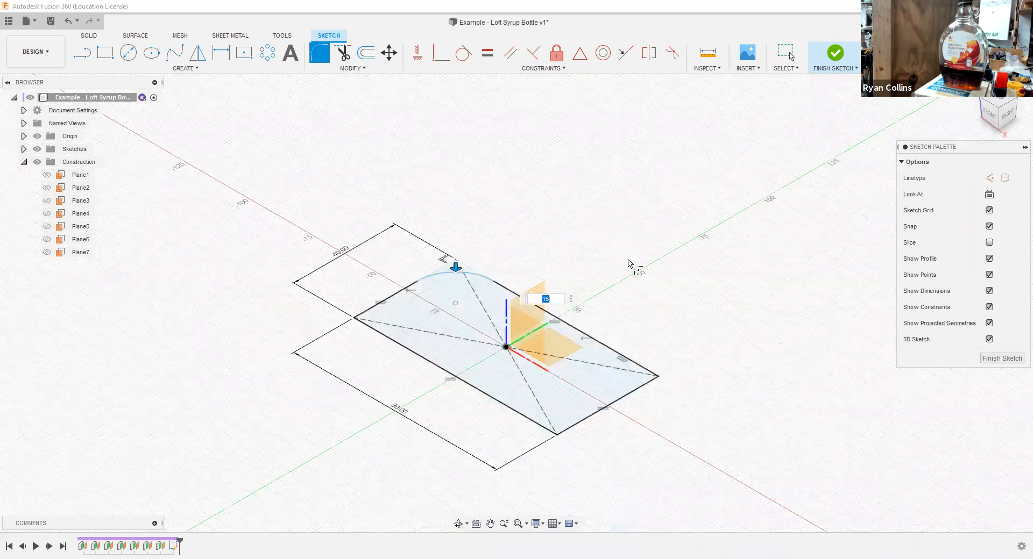
Step: Round the base rectangle's remaining three corners with the same 15 mm fillet and finish the sketch
{"action": "left_click", "coordinate": [604, 344]}
{"action": "left_click", "coordinate": [629, 393]}
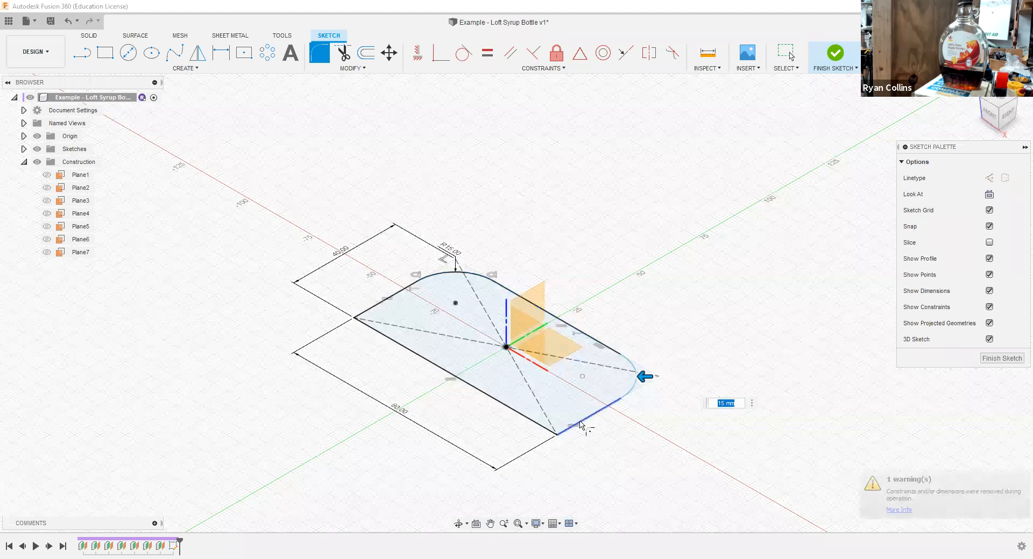
{"action": "left_click", "coordinate": [383, 340]}
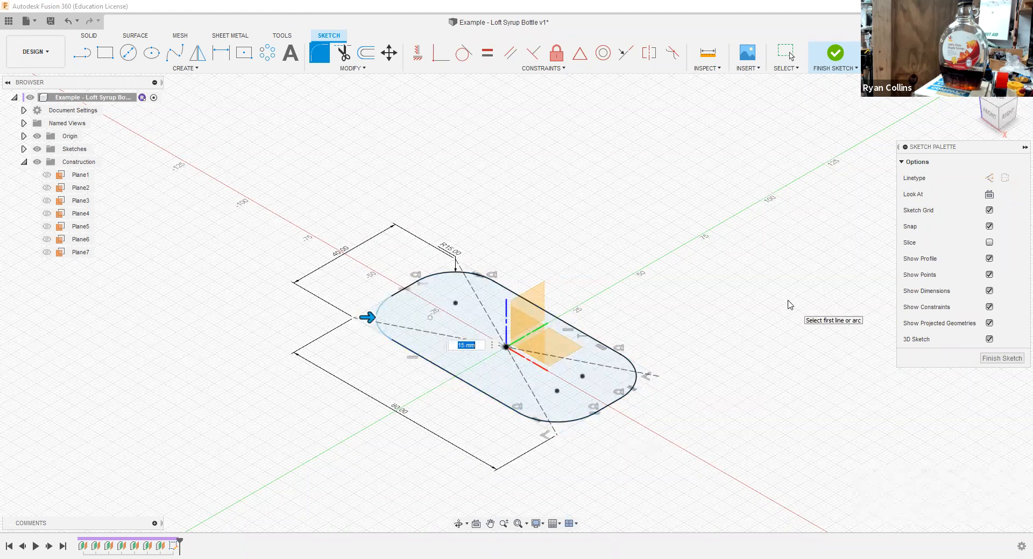
{"action": "key", "text": "Return"}
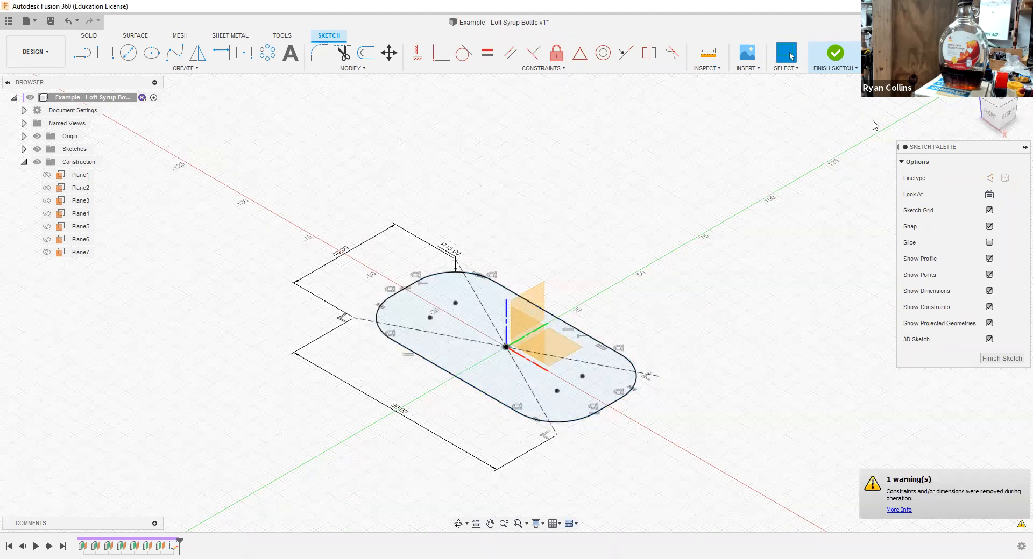
{"action": "left_click", "coordinate": [834, 52]}
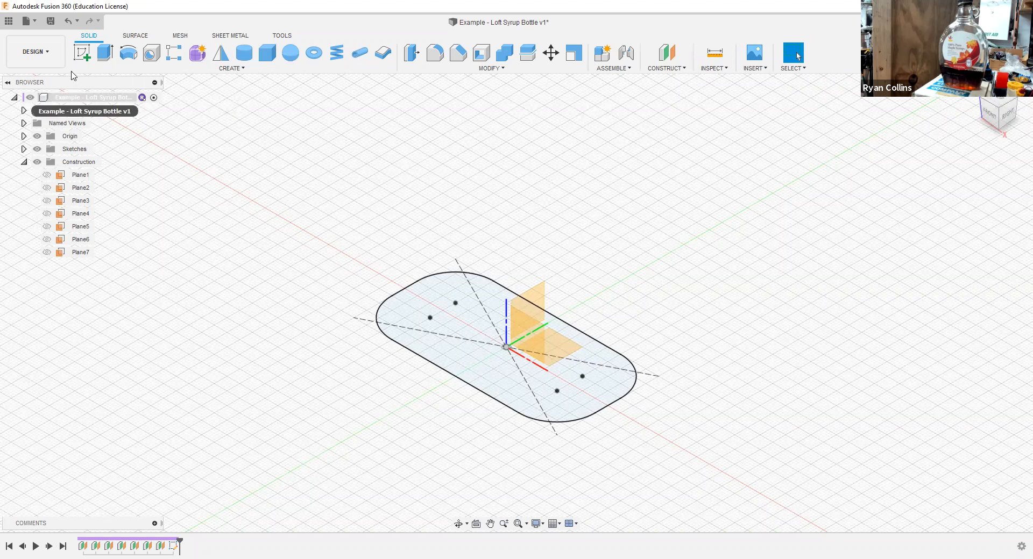
Step: Start a new sketch on Plane1, then hide Sketch1 briefly and show it again for reference
{"action": "left_click", "coordinate": [85, 54]}
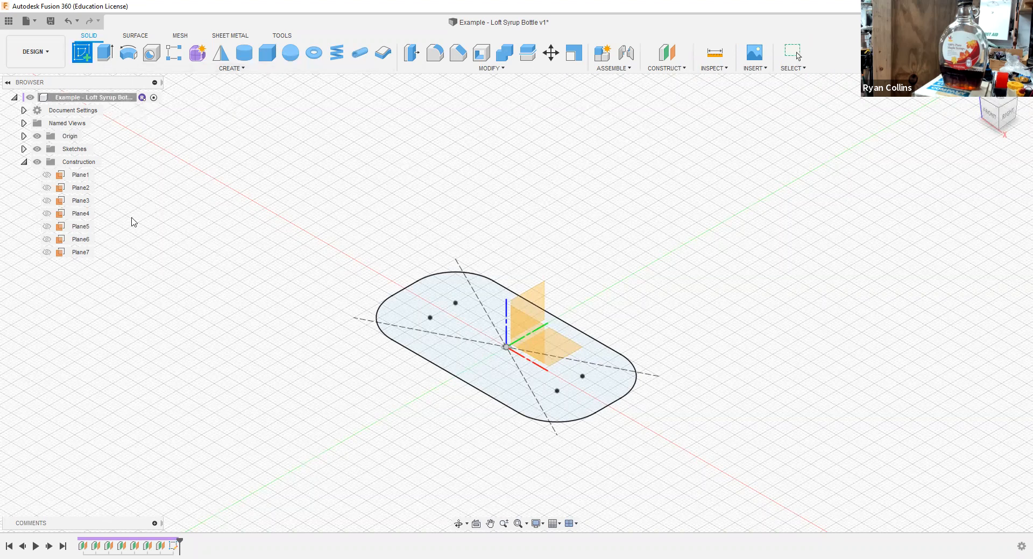
{"action": "left_click", "coordinate": [47, 175]}
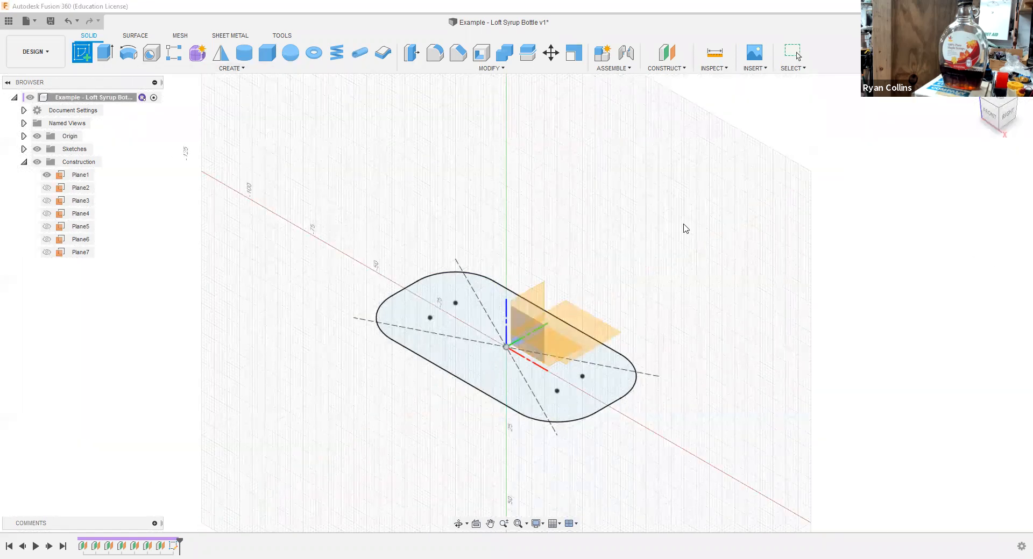
{"action": "left_click", "coordinate": [597, 323]}
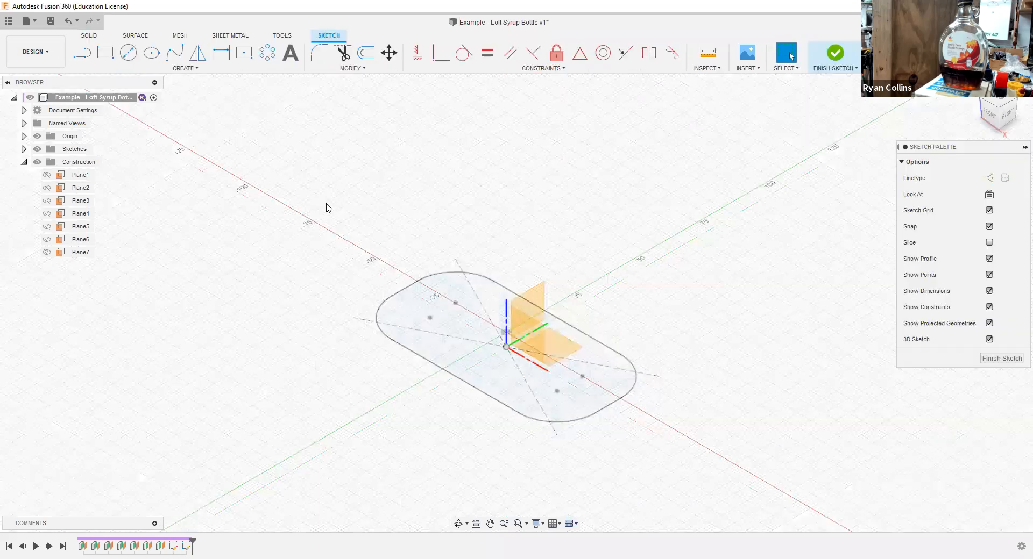
{"action": "left_click", "coordinate": [24, 150]}
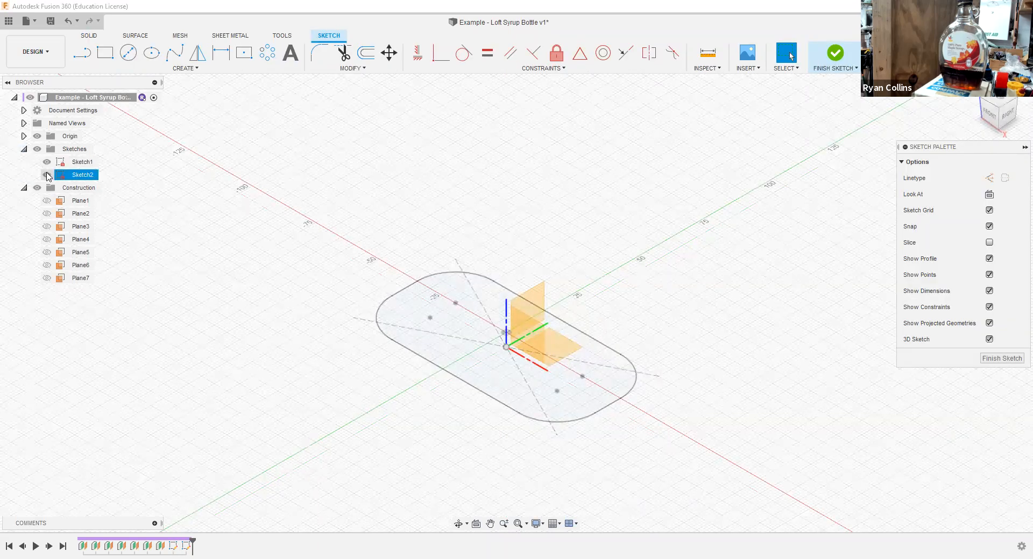
{"action": "left_click", "coordinate": [48, 162]}
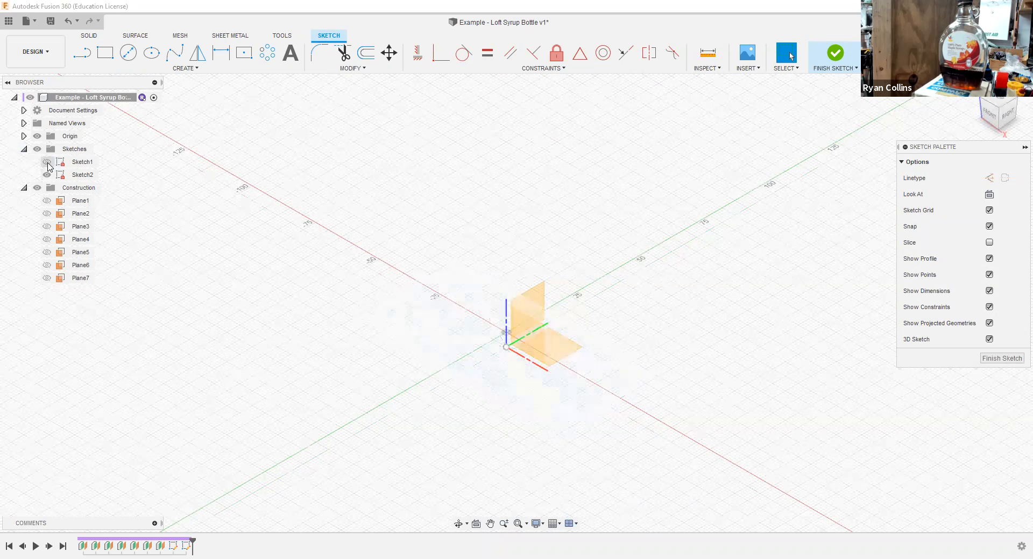
{"action": "left_click", "coordinate": [47, 163]}
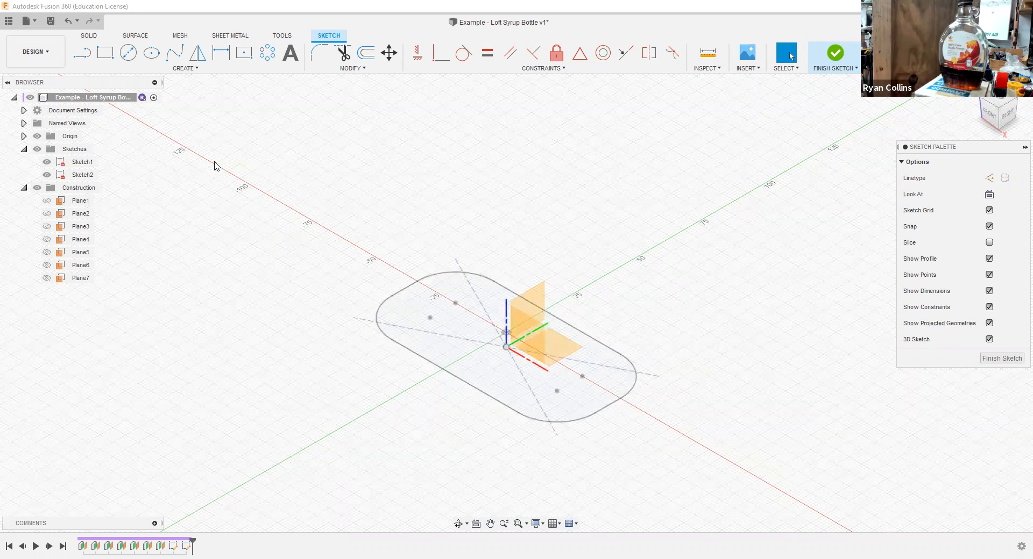
Step: Draw an 82 by 42 mm center rectangle around the sketch origin on Plane1
{"action": "left_click", "coordinate": [244, 54]}
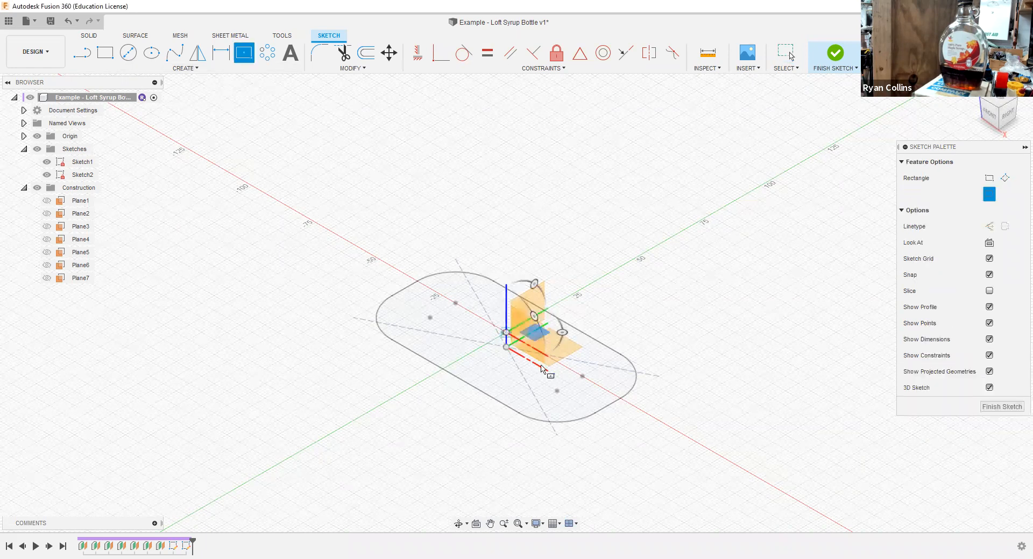
{"action": "left_click", "coordinate": [579, 426]}
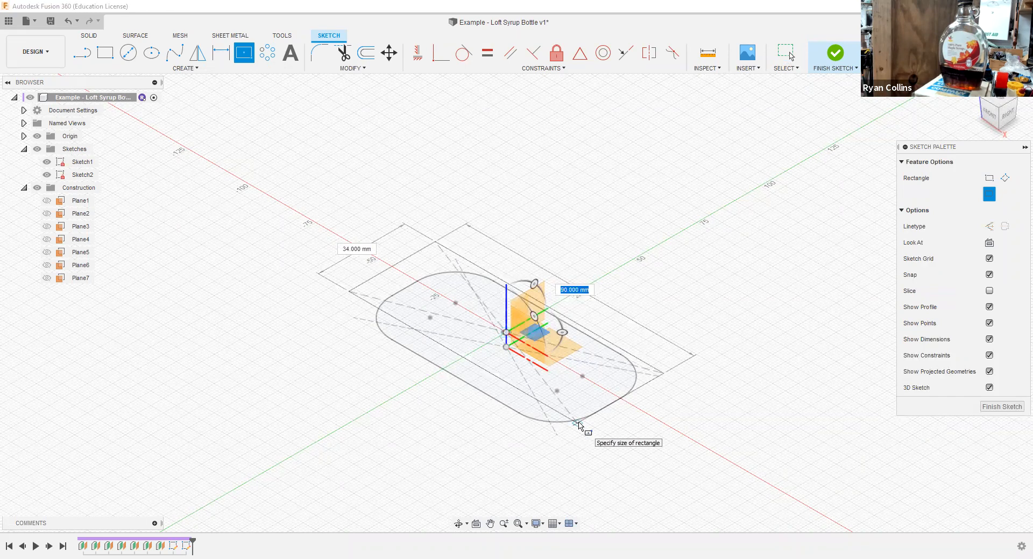
{"action": "type", "text": "42"}
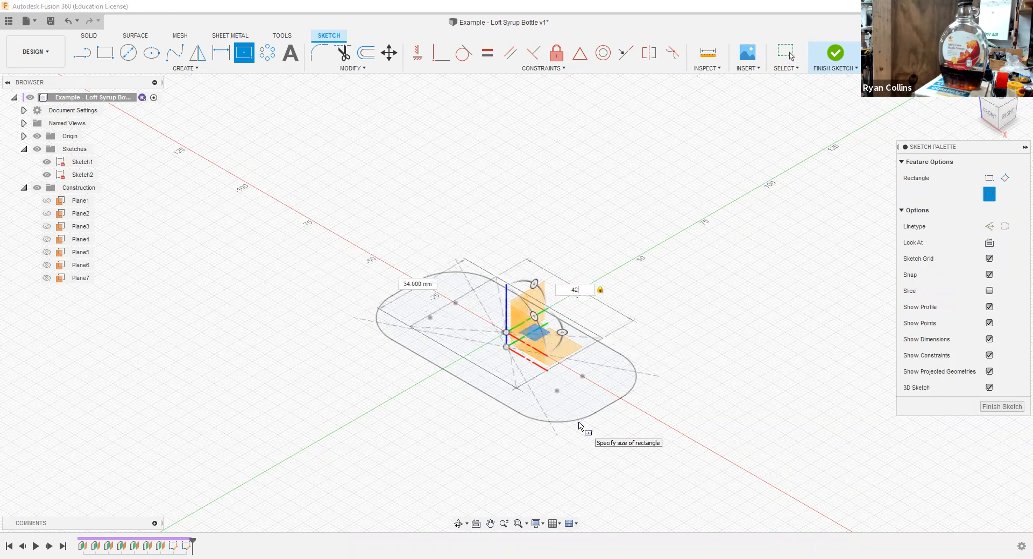
{"action": "key", "text": "BackSpace"}
{"action": "key", "text": "BackSpace"}
{"action": "type", "text": "82"}
{"action": "key", "text": "Tab"}
{"action": "type", "text": "42"}
{"action": "key", "text": "Return"}
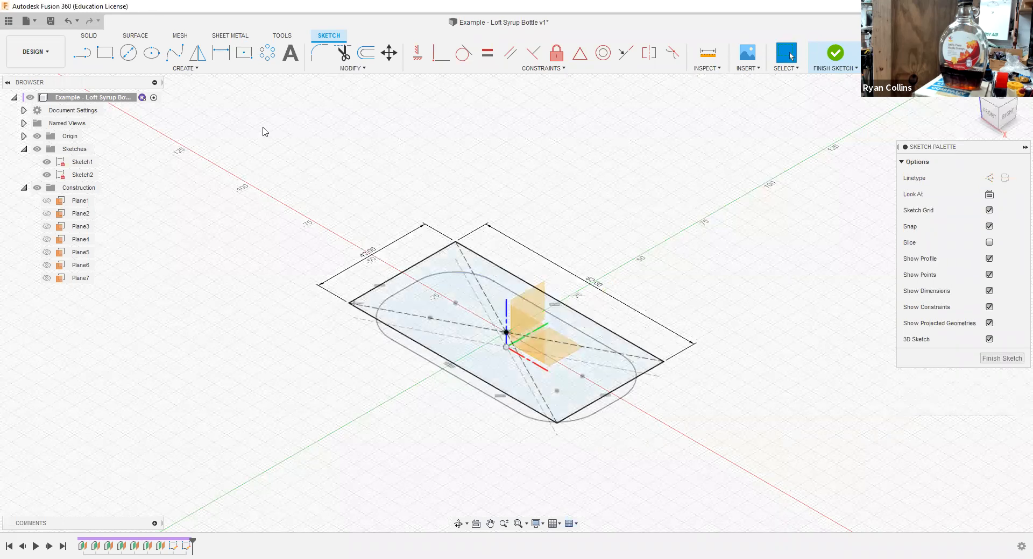
Step: Start a sketch fillet on the Plane1 rectangle's back corner with a 15 mm radius
{"action": "left_click", "coordinate": [318, 52]}
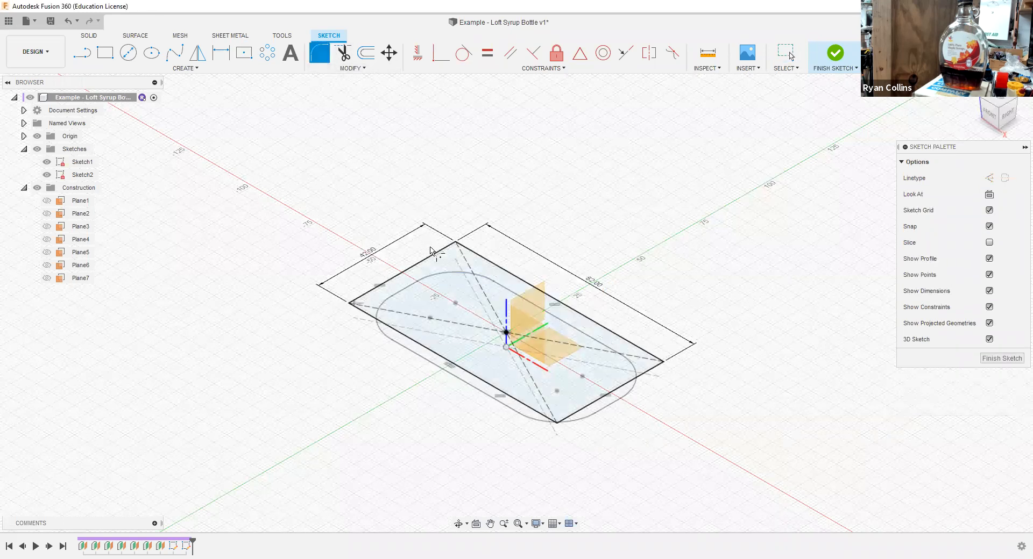
{"action": "left_click", "coordinate": [483, 260]}
{"action": "type", "text": "5"}
{"action": "key", "text": "BackSpace"}
{"action": "type", "text": "145"}
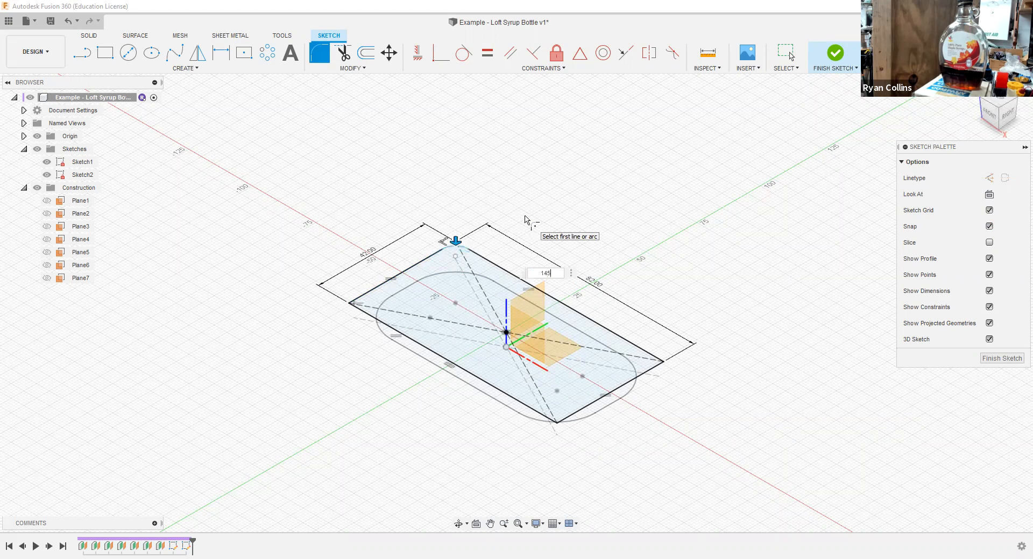
{"action": "key", "text": "BackSpace"}
{"action": "key", "text": "BackSpace"}
{"action": "type", "text": "15"}
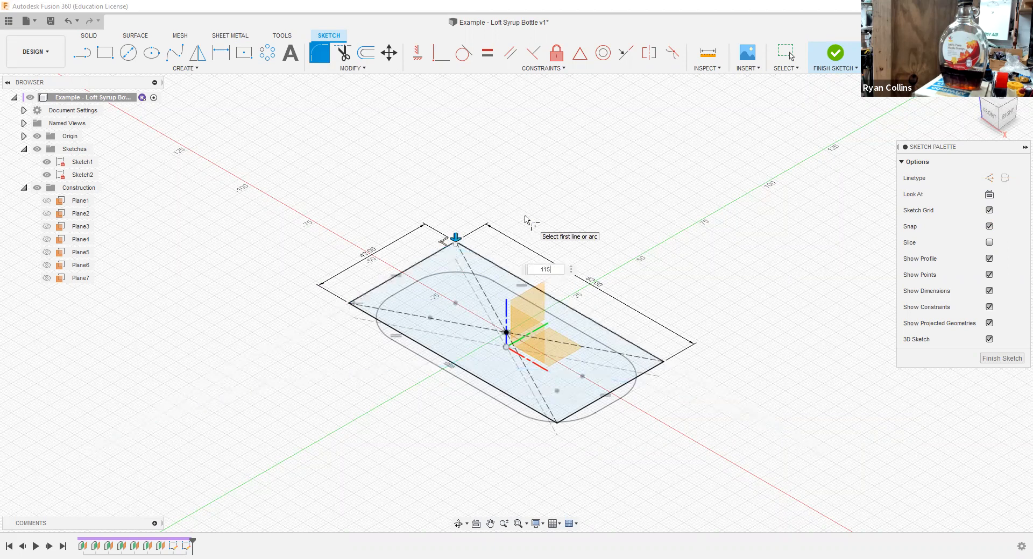
{"action": "key", "text": "BackSpace"}
{"action": "key", "text": "BackSpace"}
{"action": "key", "text": "BackSpace"}
{"action": "type", "text": "15"}
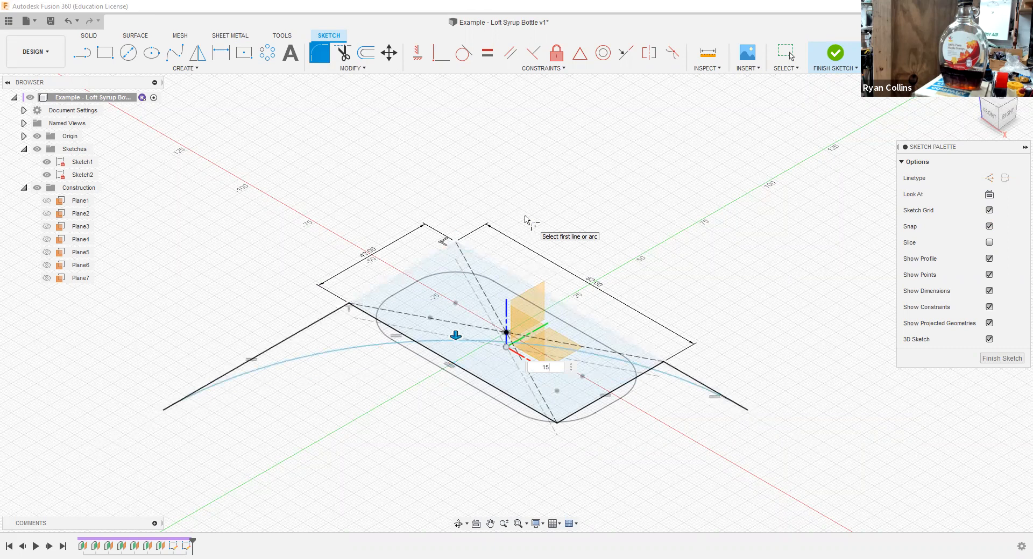
Step: Apply the 15 mm fillet to the Plane1 rectangle's other three corners and finish the sketch
{"action": "left_click", "coordinate": [621, 339]}
{"action": "left_click", "coordinate": [647, 370]}
{"action": "left_click", "coordinate": [583, 408]}
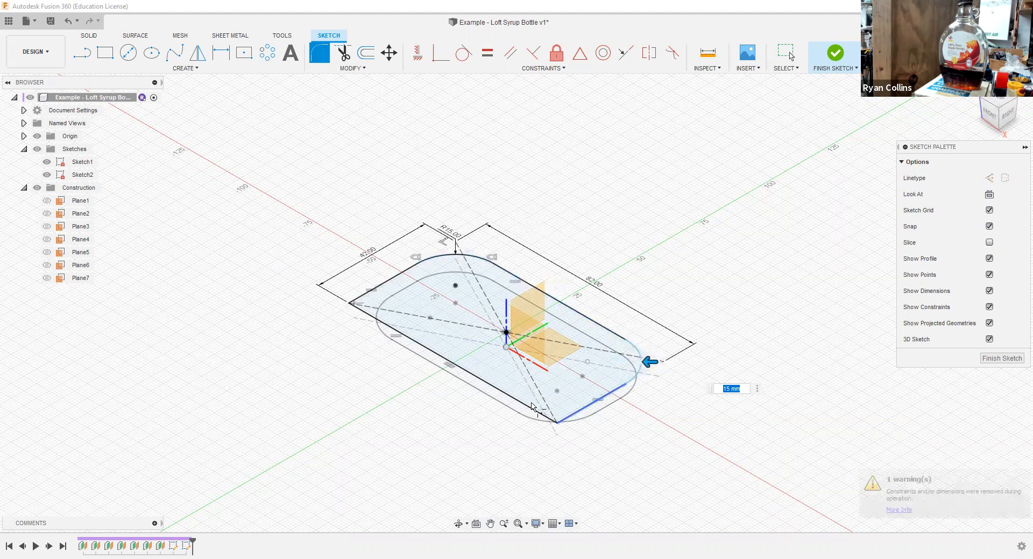
{"action": "left_click", "coordinate": [368, 317]}
{"action": "left_click", "coordinate": [834, 53]}
Step: Show construction plane Plane2 above the two rounded profiles
{"action": "mouse_move", "coordinate": [696, 420]}
{"action": "middle_mouse_down", "text": "shift"}
{"action": "mouse_move", "coordinate": [714, 389]}
{"action": "mouse_move", "coordinate": [687, 401]}
{"action": "mouse_move", "coordinate": [708, 378]}
{"action": "mouse_move", "coordinate": [696, 413]}
{"action": "middle_mouse_up", "text": "shift"}
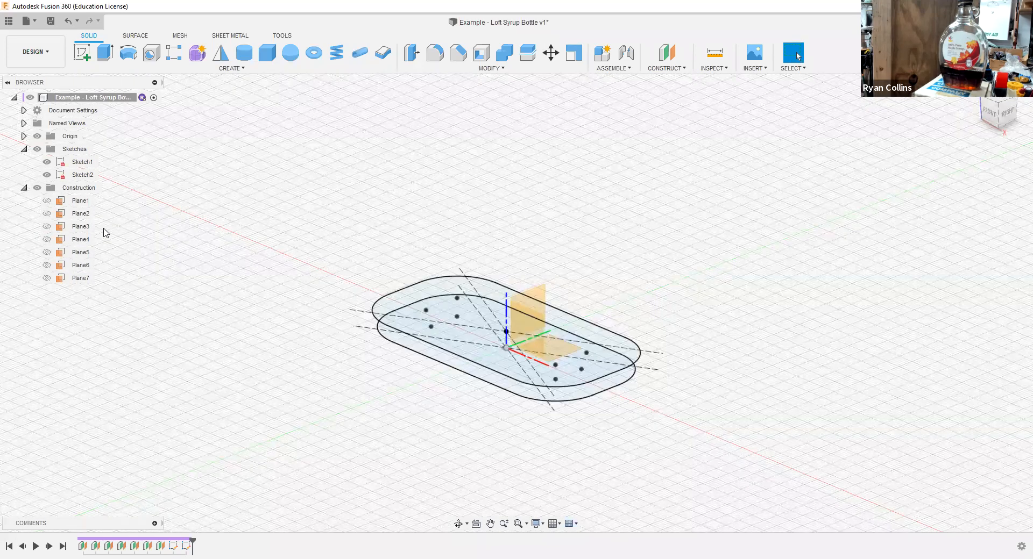
{"action": "left_click", "coordinate": [52, 215]}
{"action": "left_click", "coordinate": [48, 214]}
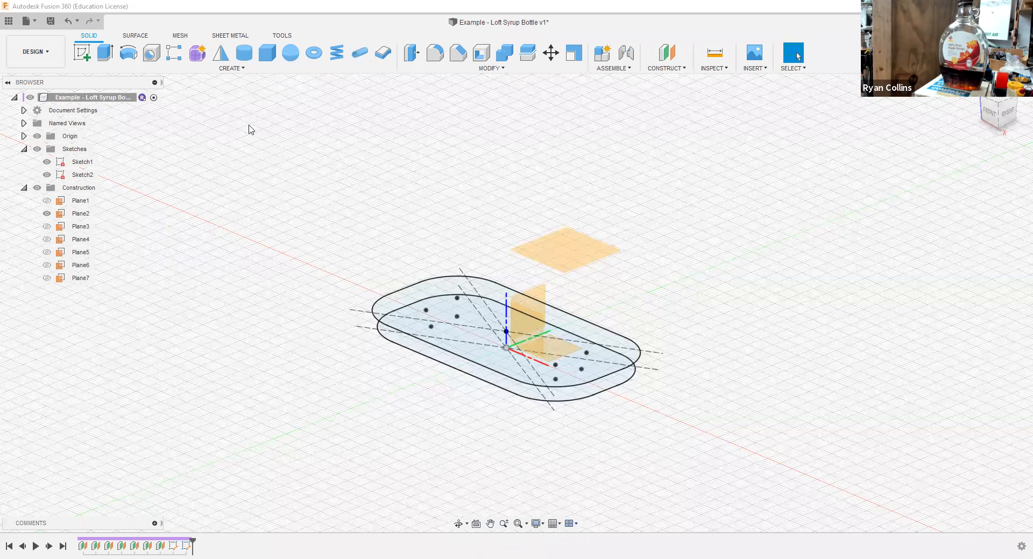
Step: Sketch a 90 by 38 mm center rectangle around the origin on Plane2
{"action": "left_click", "coordinate": [80, 54]}
{"action": "left_click", "coordinate": [559, 235]}
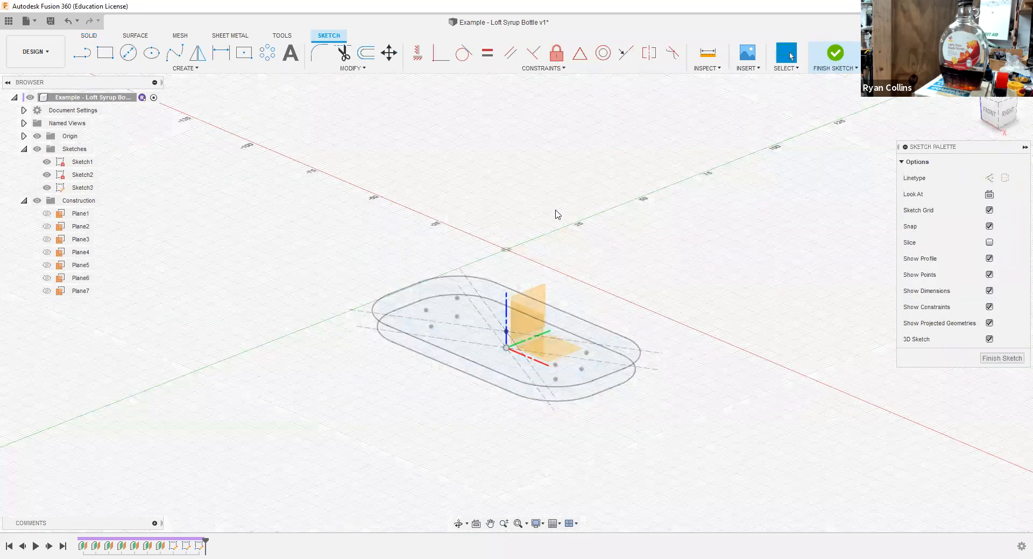
{"action": "left_click", "coordinate": [241, 58]}
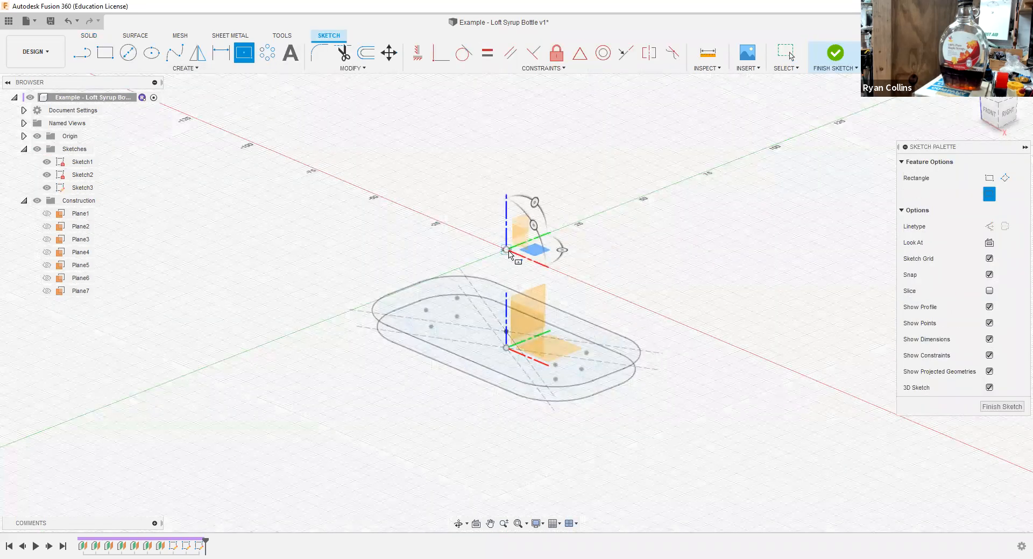
{"action": "left_click", "coordinate": [583, 319]}
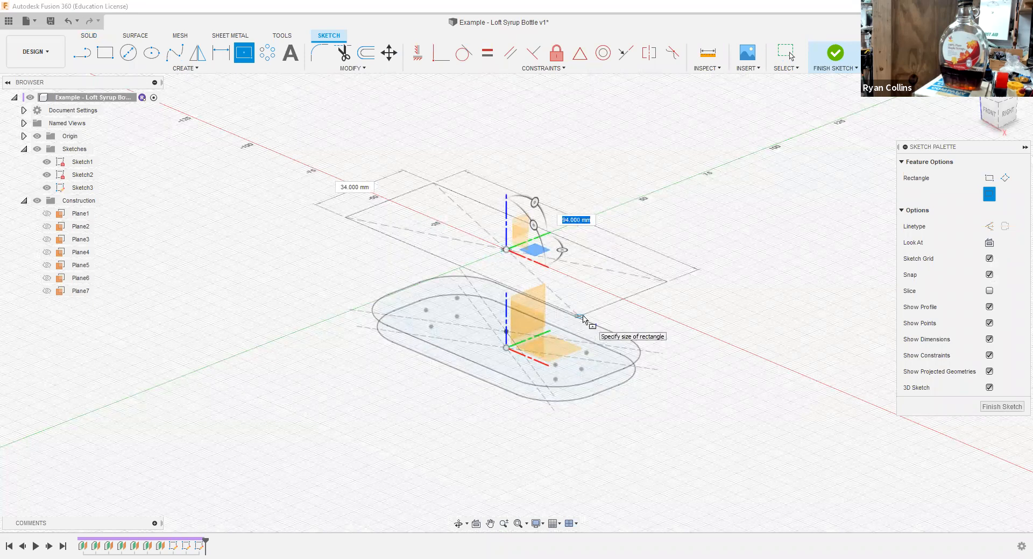
{"action": "type", "text": "90"}
{"action": "key", "text": "Tab"}
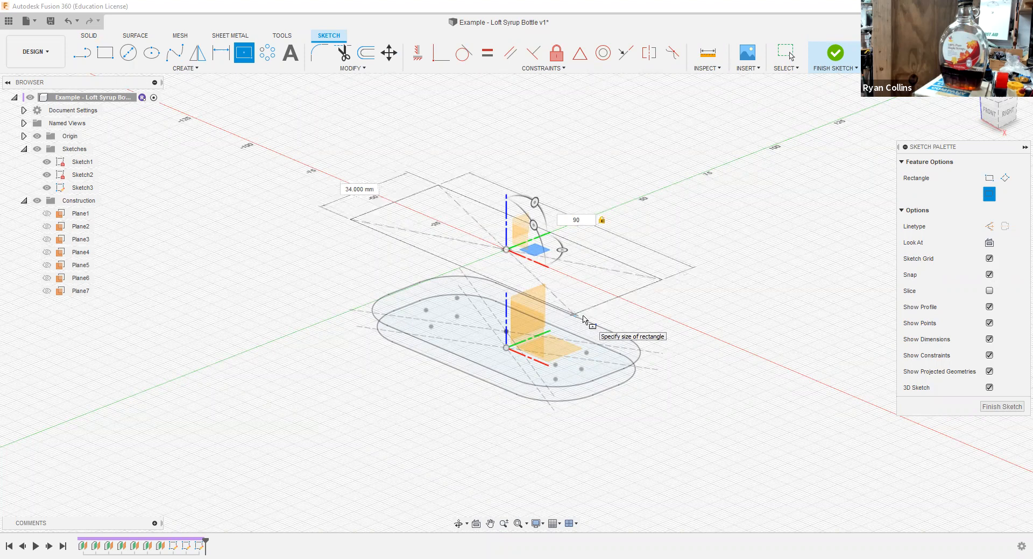
{"action": "key", "text": "Tab"}
{"action": "type", "text": "3"}
{"action": "key", "text": "Tab"}
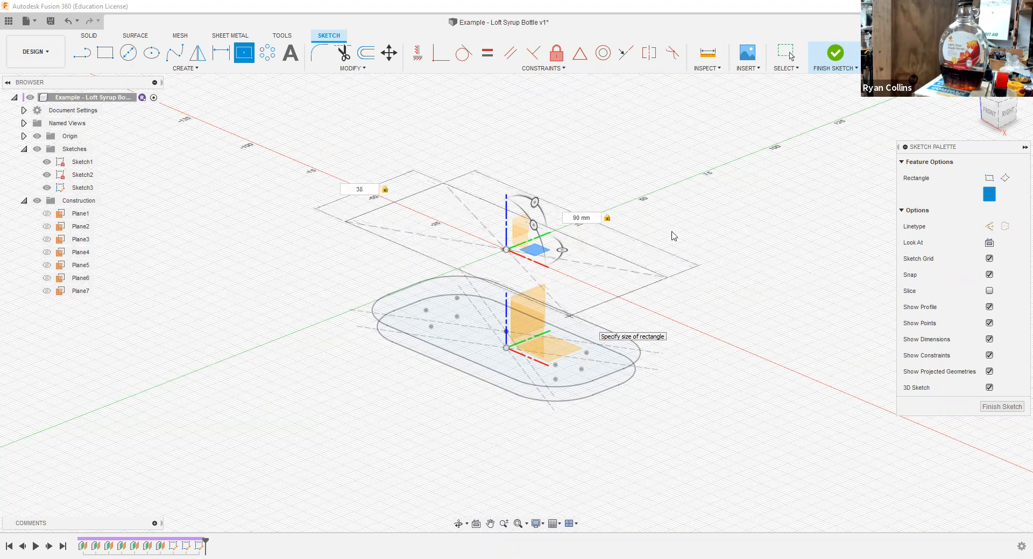
{"action": "key", "text": "Return"}
Step: Round all four corners of the Plane2 rectangle with 10 mm sketch fillets and finish the sketch
{"action": "left_click", "coordinate": [319, 54]}
{"action": "left_click", "coordinate": [425, 191]}
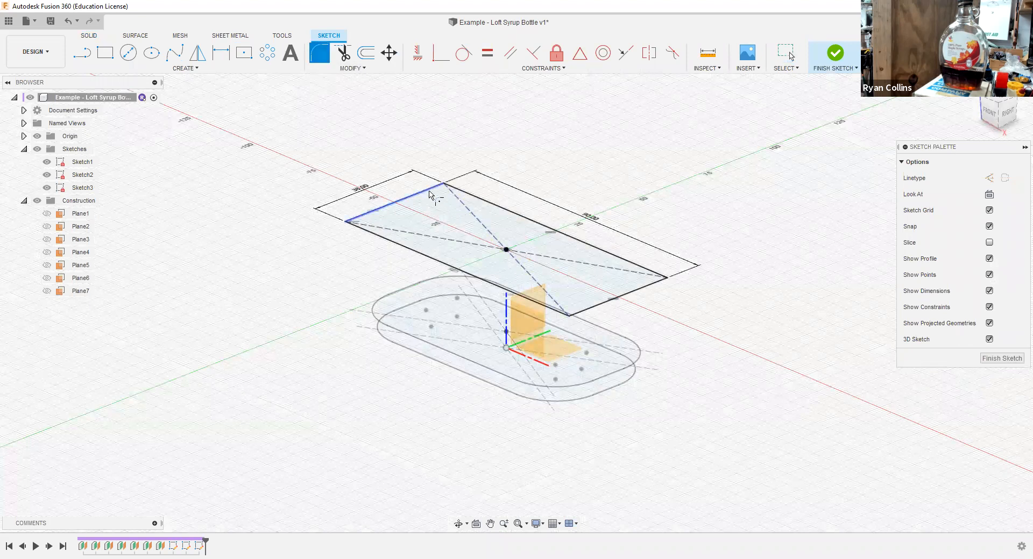
{"action": "left_click", "coordinate": [477, 199]}
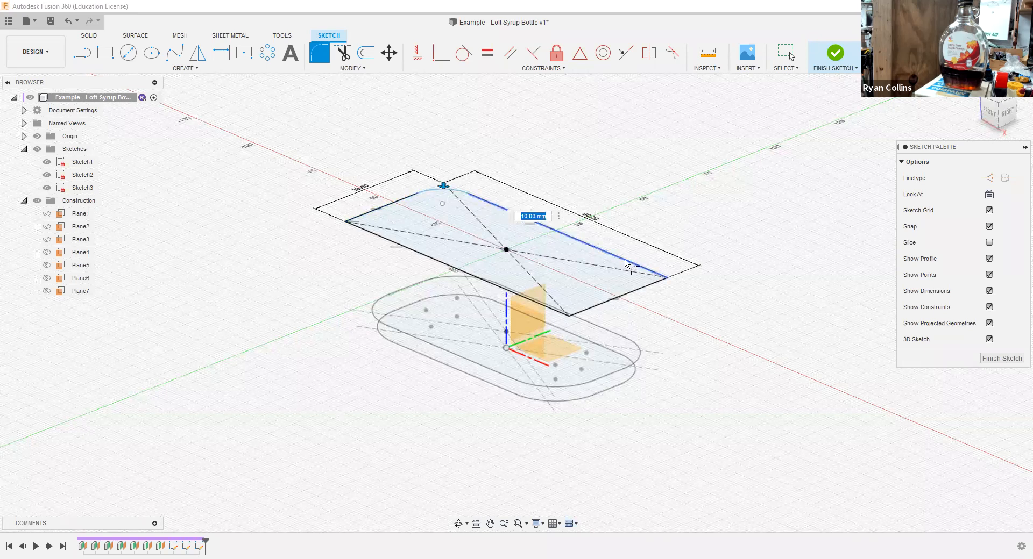
{"action": "left_click", "coordinate": [570, 315]}
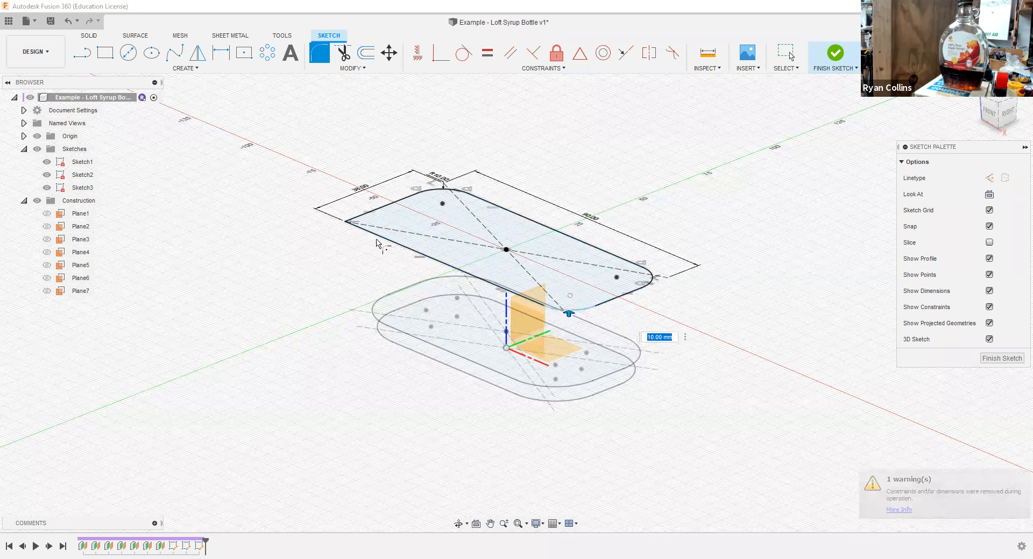
{"action": "left_click", "coordinate": [383, 215]}
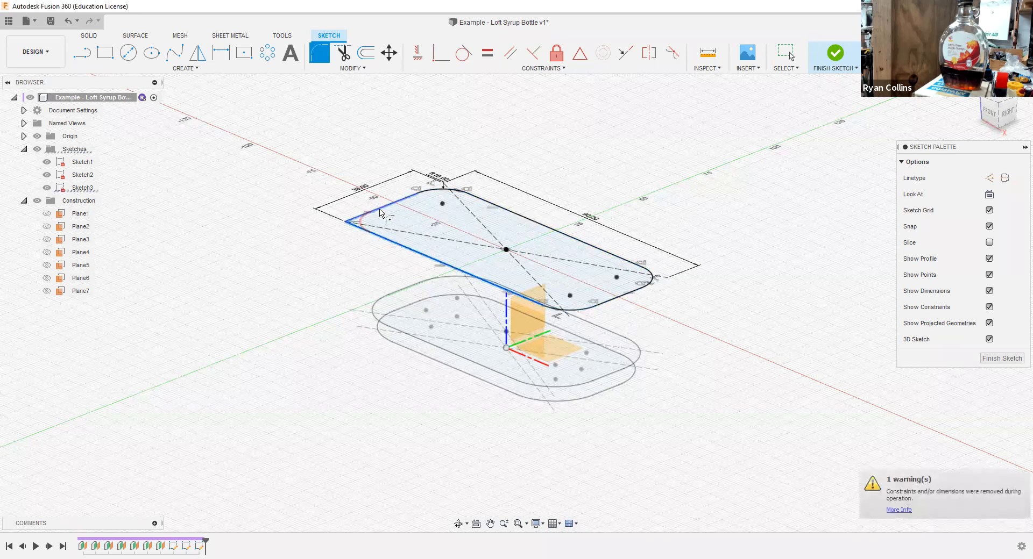
{"action": "left_click", "coordinate": [835, 52]}
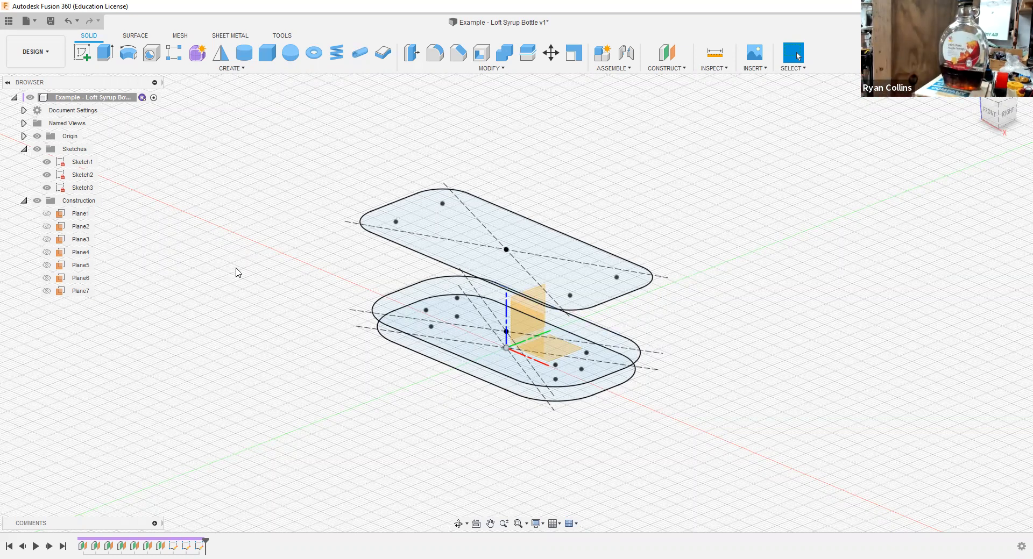
Step: Show construction plane Plane3 above the three rounded profiles and keep Plane4 hidden
{"action": "left_click", "coordinate": [47, 253]}
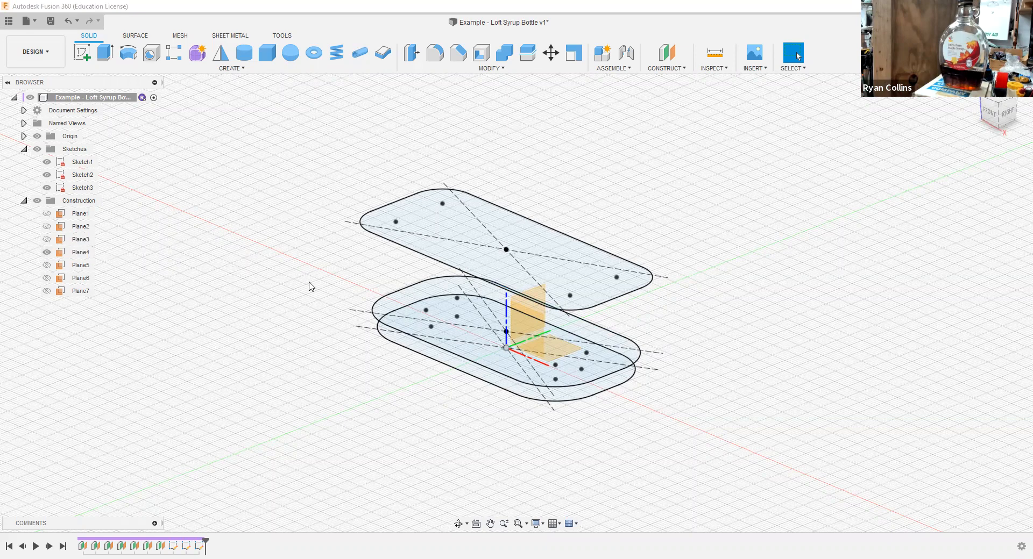
{"action": "scroll", "coordinate": [288, 199], "scroll_direction": "down", "scroll_amount": 5}
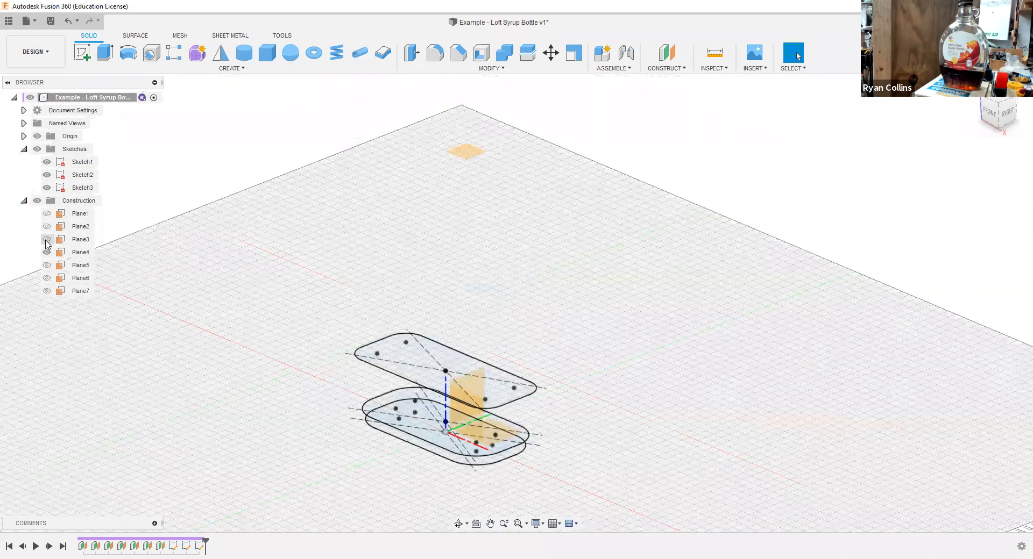
{"action": "left_click", "coordinate": [47, 239]}
{"action": "left_click", "coordinate": [46, 252]}
Step: Sketch a 100 by 45 mm center rectangle around the origin on Plane3
{"action": "left_click", "coordinate": [82, 52]}
{"action": "left_click", "coordinate": [467, 255]}
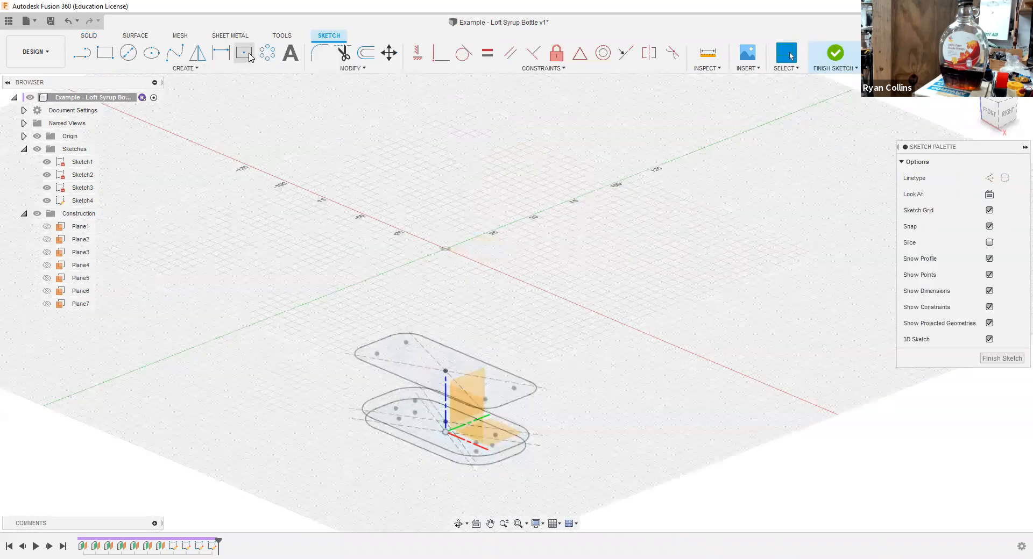
{"action": "left_click", "coordinate": [249, 55]}
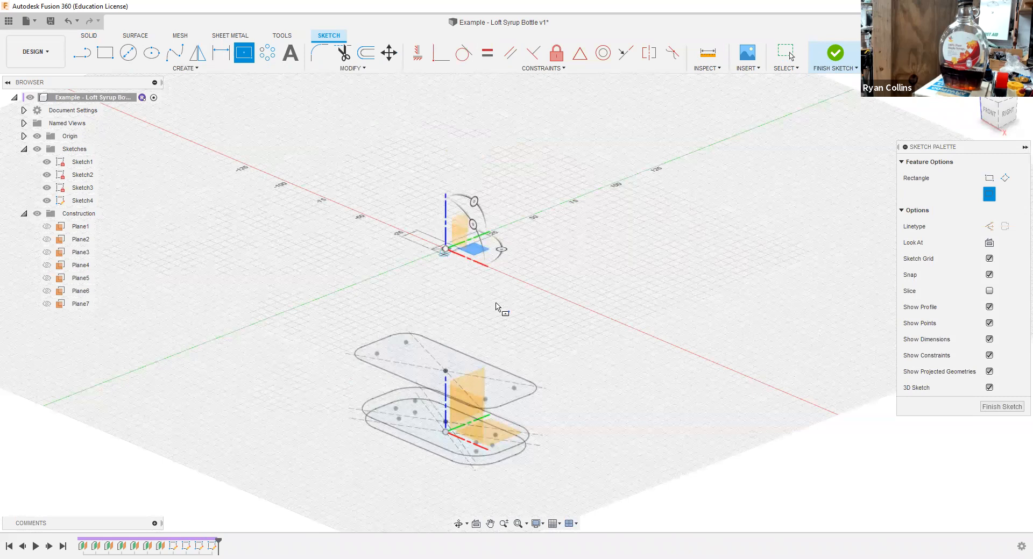
{"action": "type", "text": "100"}
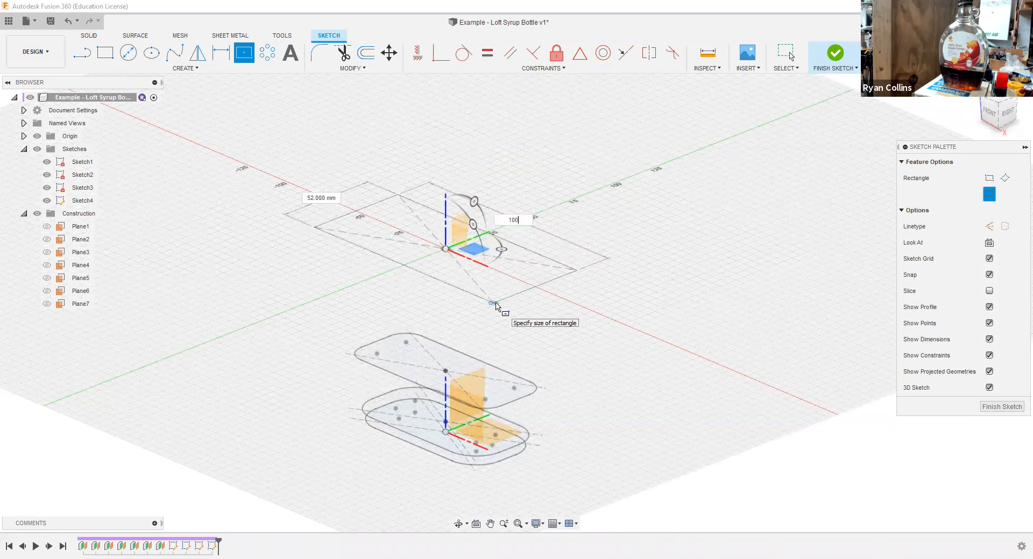
{"action": "key", "text": "Tab"}
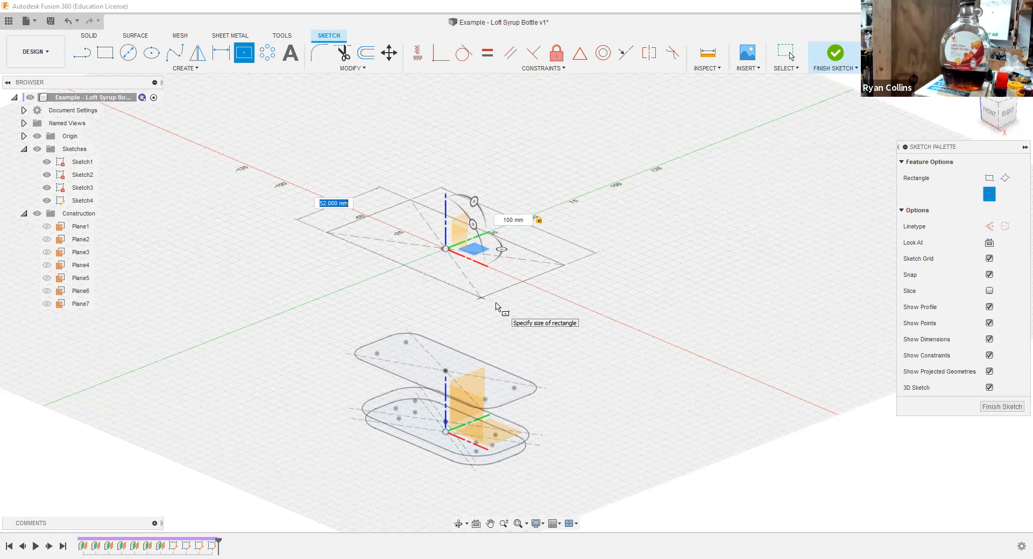
{"action": "type", "text": "45"}
{"action": "key", "text": "Return"}
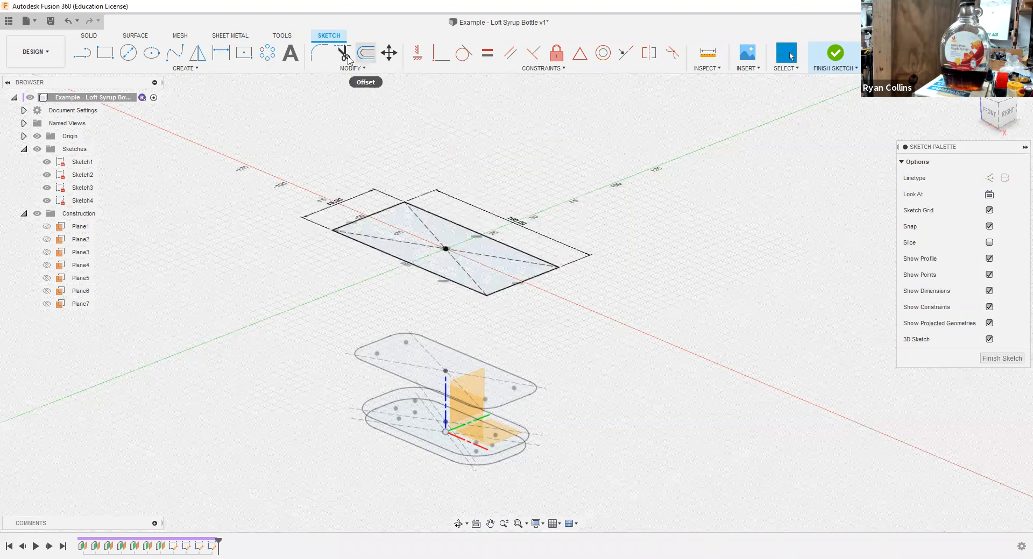
Step: Round the Plane3 rectangle's back corner with a 15 mm sketch fillet
{"action": "left_click", "coordinate": [321, 52]}
{"action": "left_click", "coordinate": [392, 210]}
{"action": "left_click", "coordinate": [423, 212]}
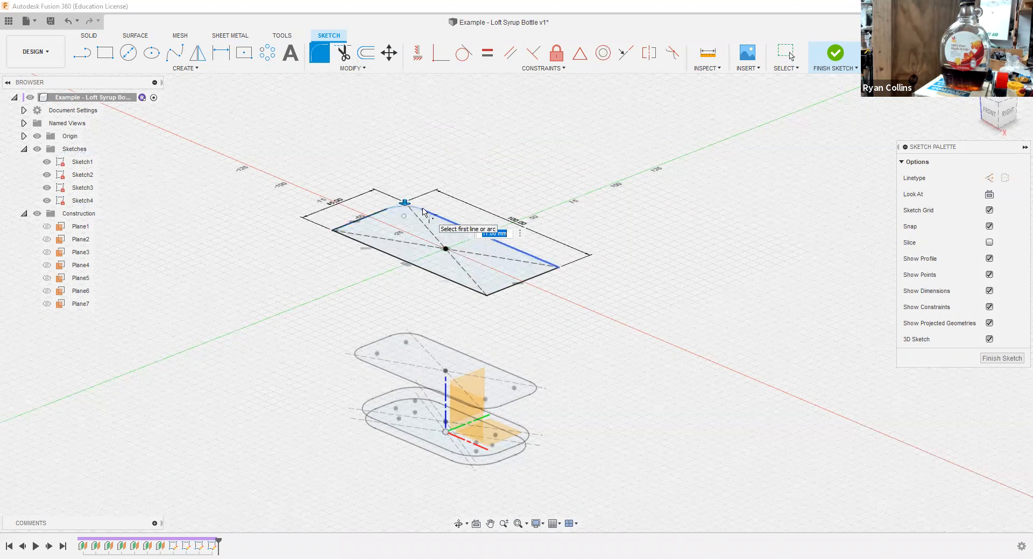
{"action": "type", "text": "15"}
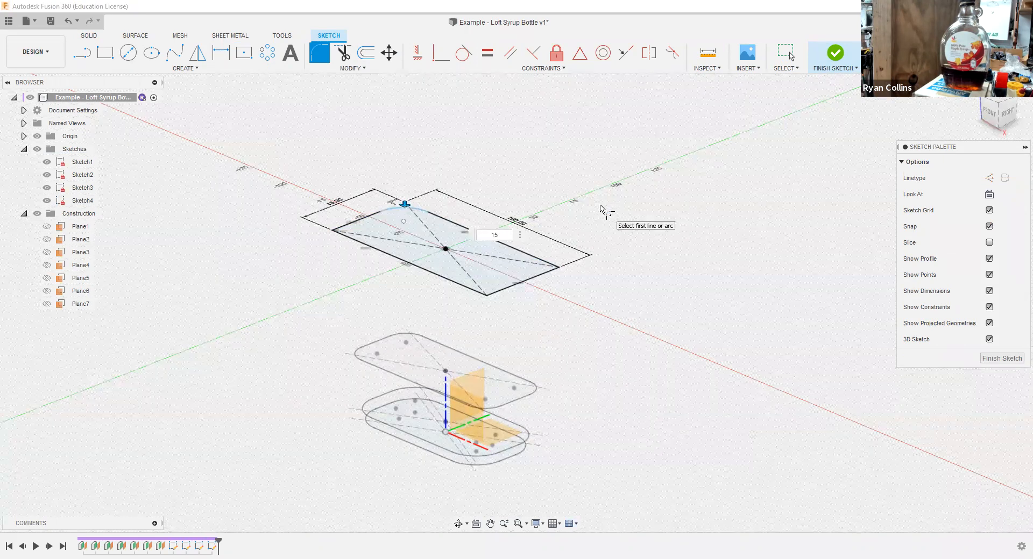
{"action": "key", "text": "Return"}
Step: Add 15 mm fillets to the Plane3 rectangle's remaining three corners and finish the sketch
{"action": "right_click", "coordinate": [503, 149]}
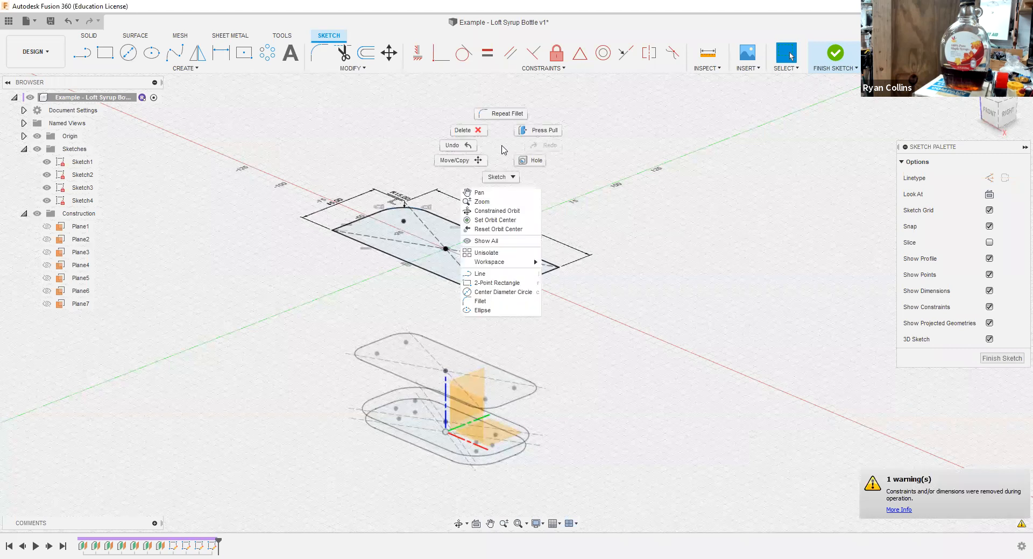
{"action": "left_click", "coordinate": [507, 104]}
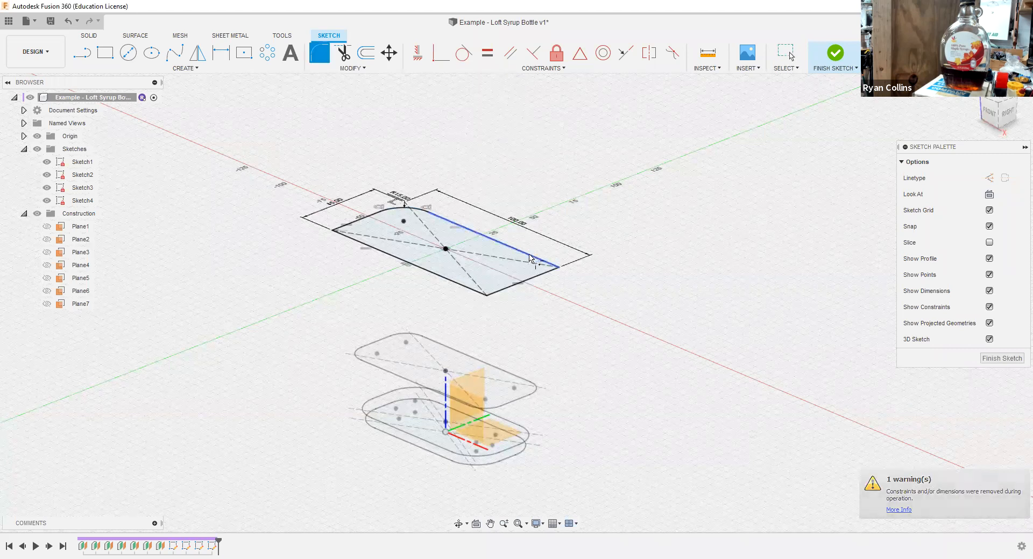
{"action": "left_click", "coordinate": [536, 279]}
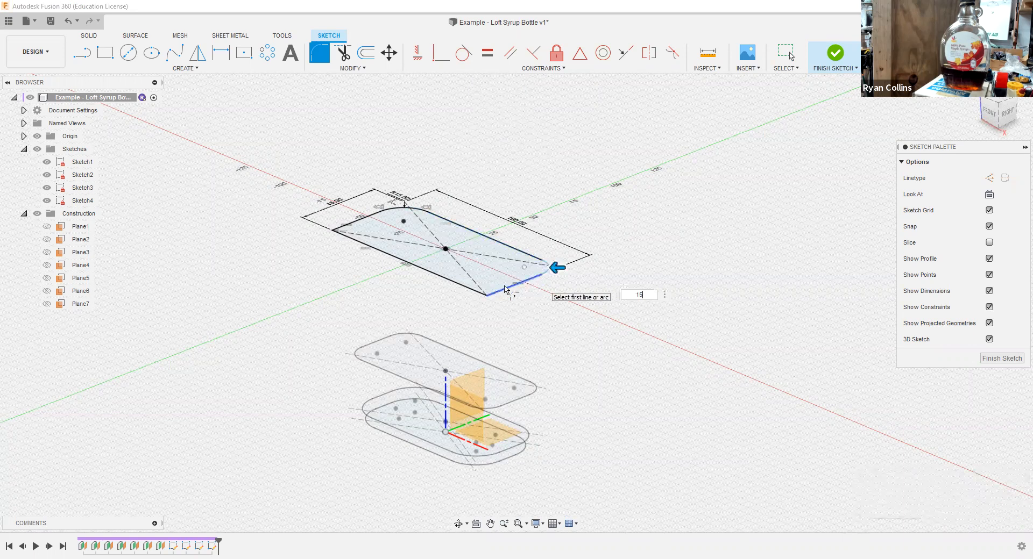
{"action": "left_click", "coordinate": [357, 241]}
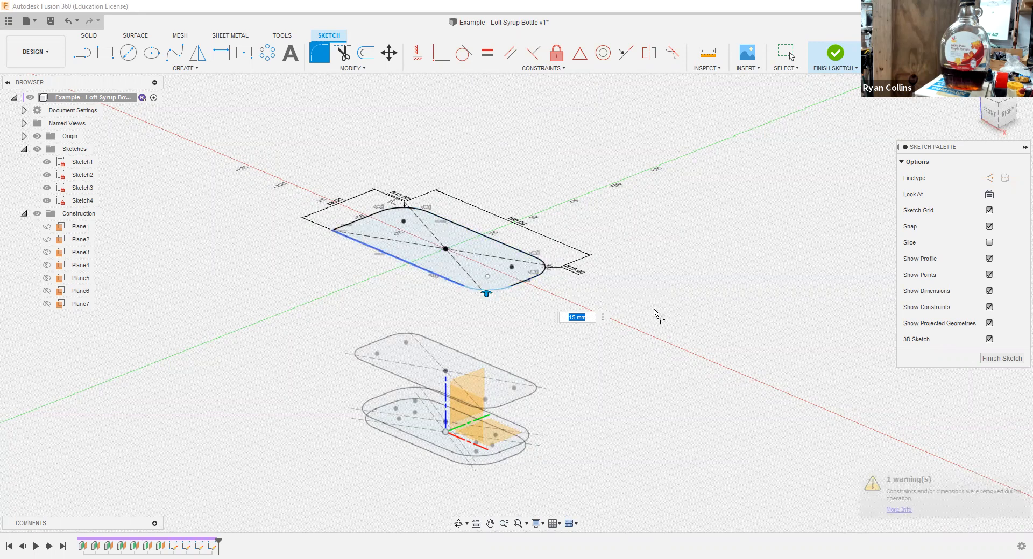
{"action": "key", "text": "Return"}
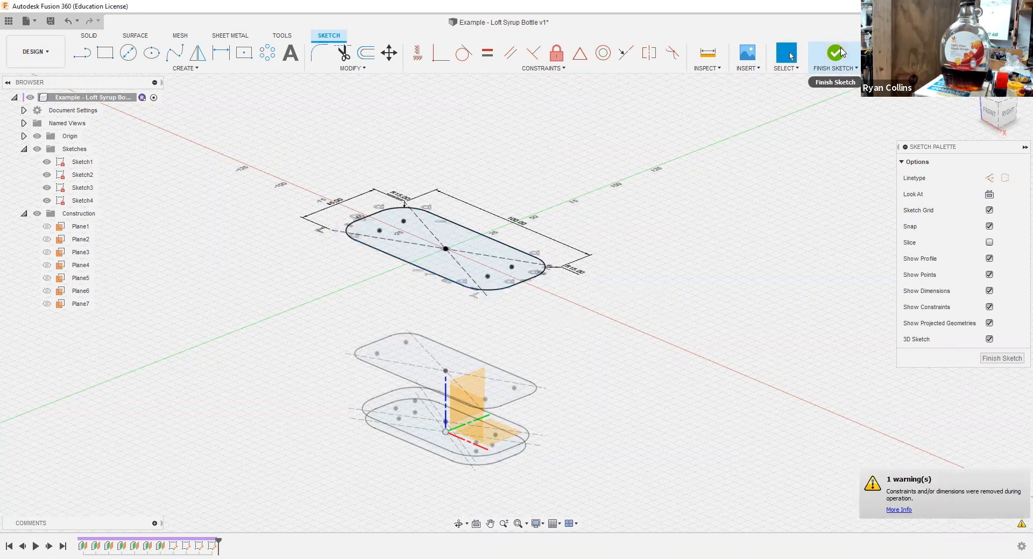
{"action": "left_click", "coordinate": [840, 53]}
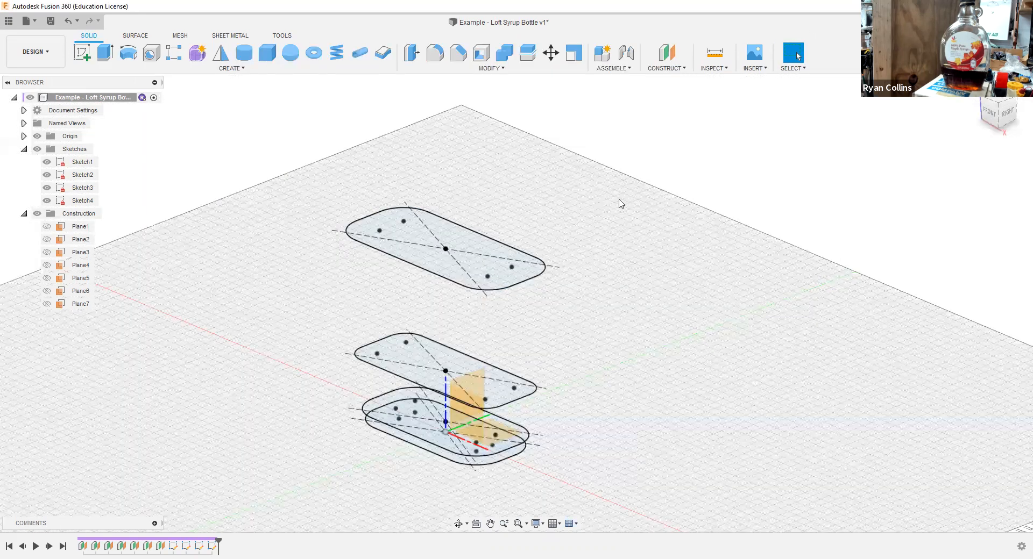
Step: Show Plane5 and sketch a 38 mm diameter circle on it, centered on the origin
{"action": "left_click", "coordinate": [47, 278]}
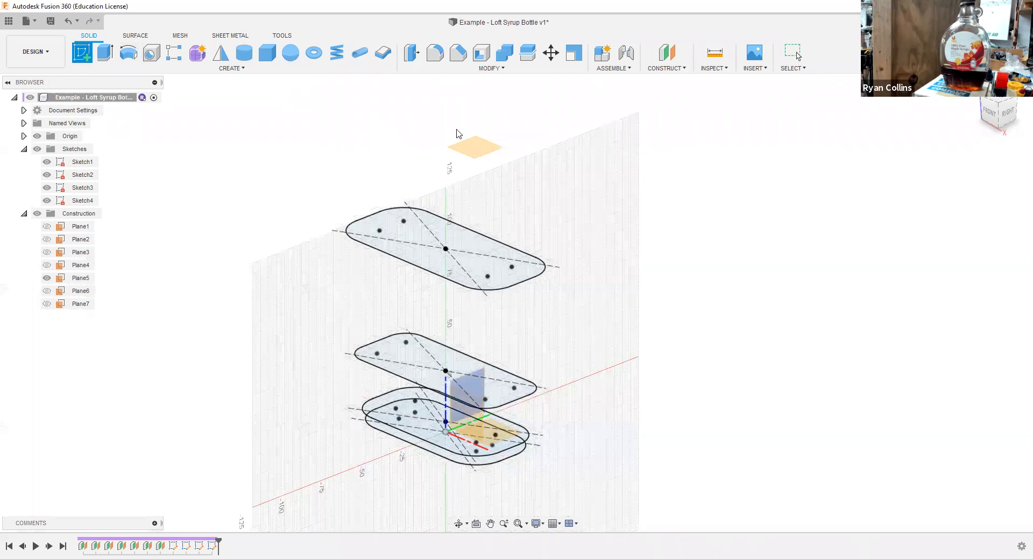
{"action": "left_click", "coordinate": [473, 152]}
{"action": "left_click", "coordinate": [128, 52]}
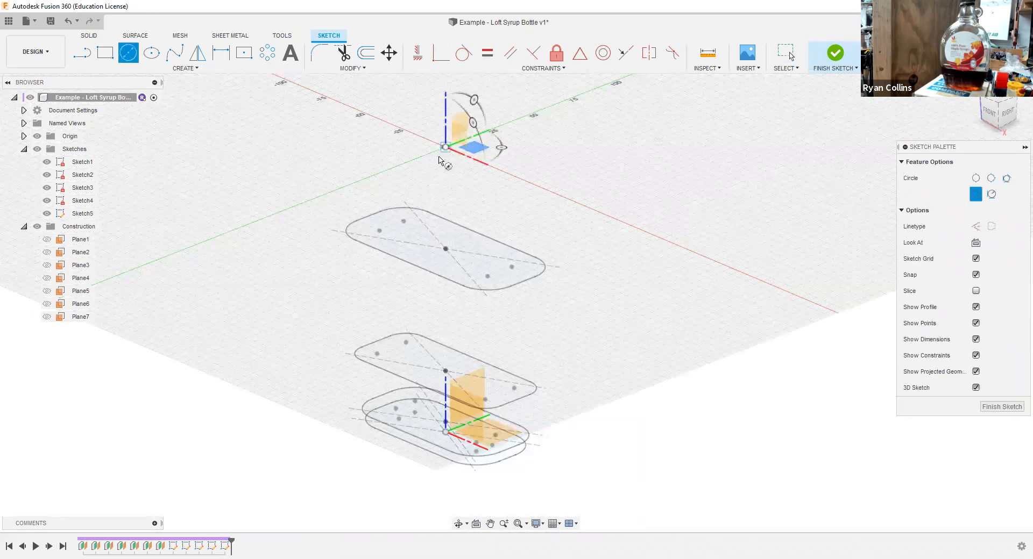
{"action": "type", "text": "38"}
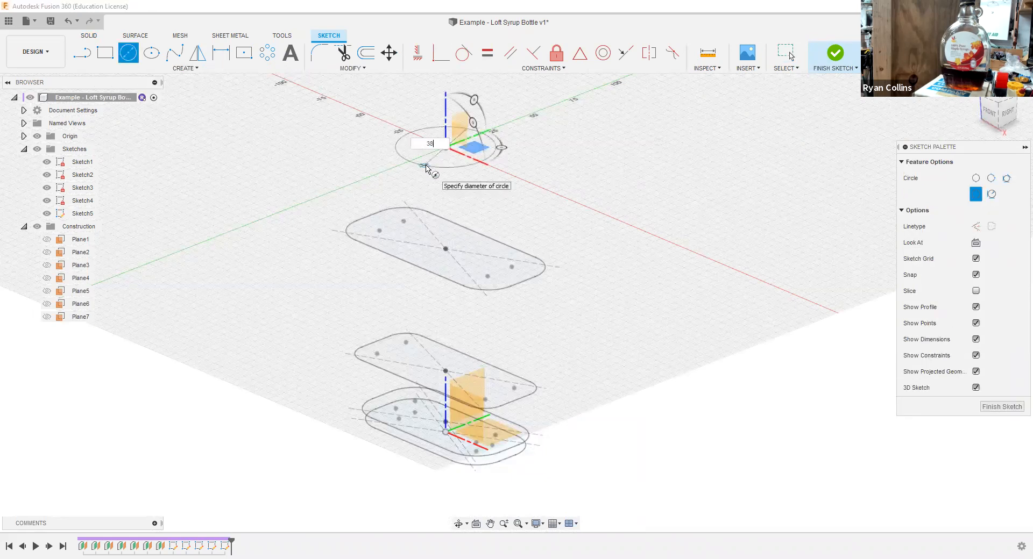
{"action": "key", "text": "Return"}
{"action": "key", "text": "Escape"}
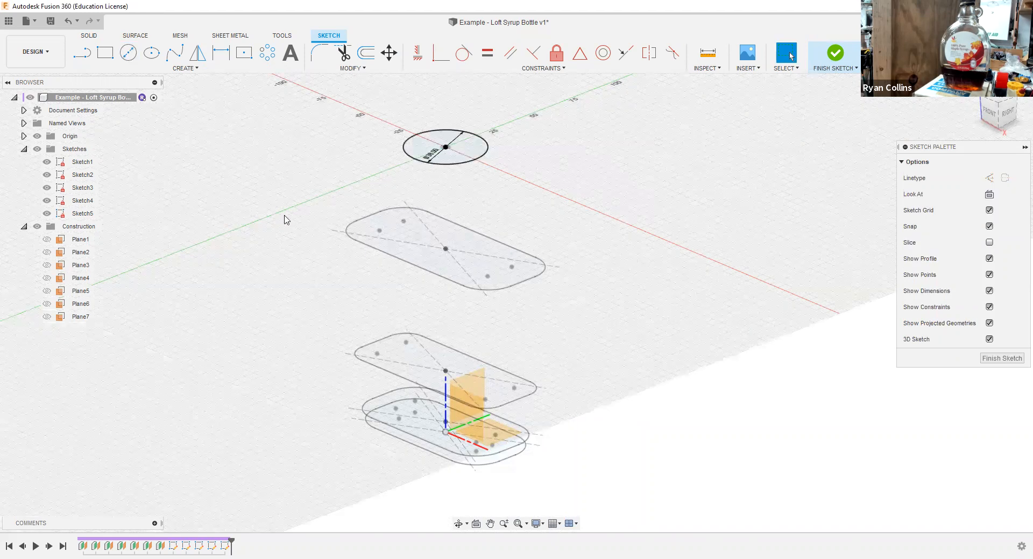
Step: Show construction planes Plane5 and Plane6 around the neck circle
{"action": "left_click", "coordinate": [48, 291]}
{"action": "left_click", "coordinate": [47, 304]}
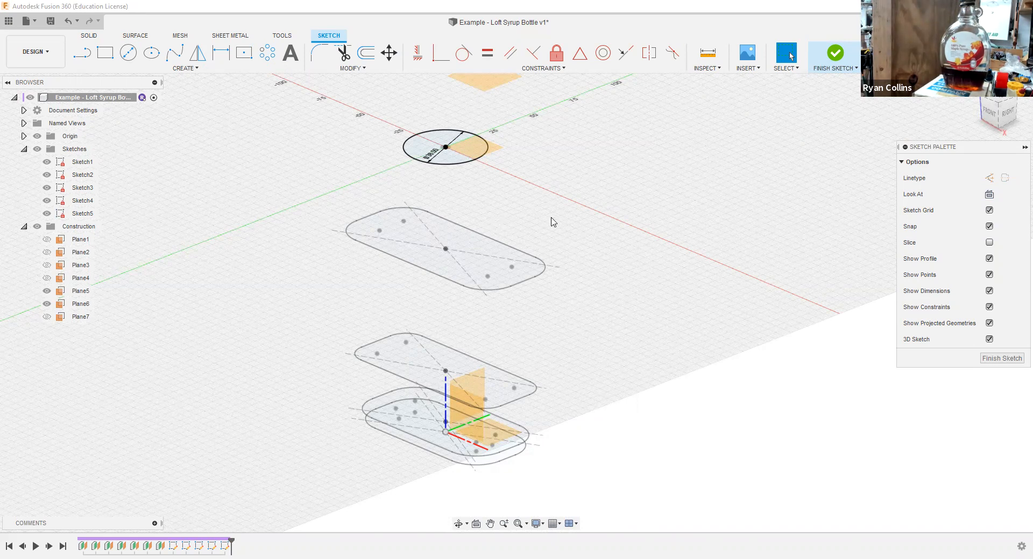
{"action": "middle_click_drag", "start_coordinate": [566, 212], "coordinate": [579, 261]}
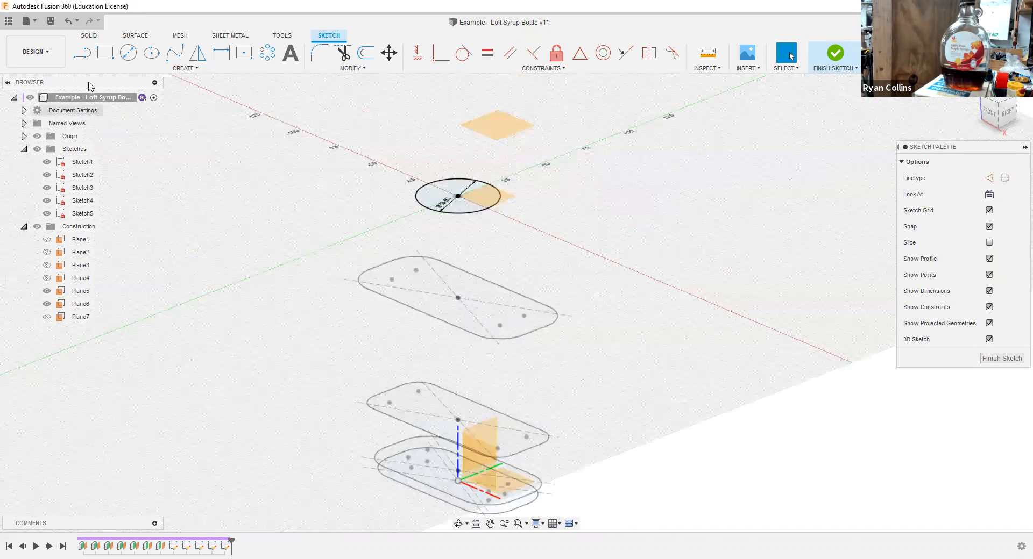
Step: Finish the Plane5 sketch and sketch a 28 mm diameter circle on Plane6, centered on the origin
{"action": "left_click", "coordinate": [133, 57]}
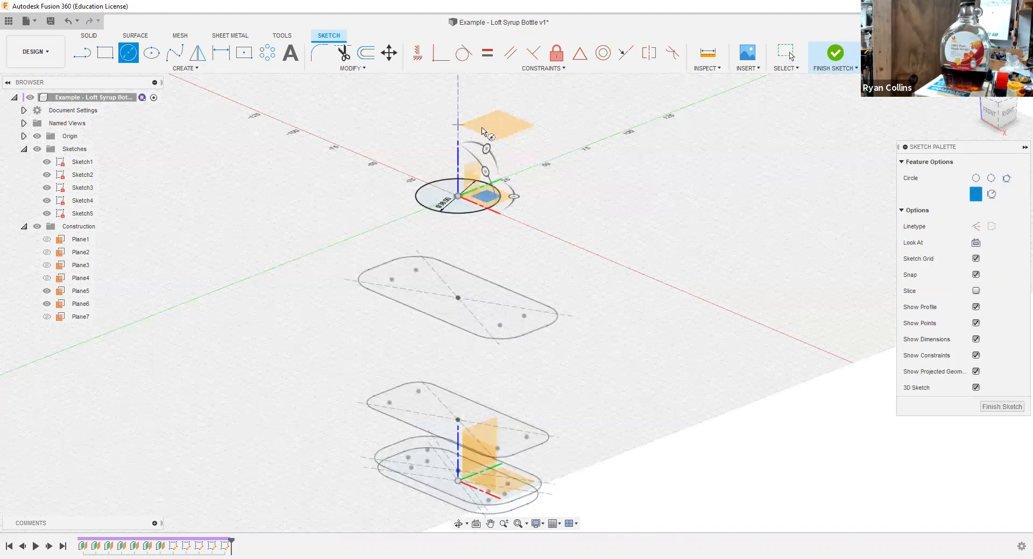
{"action": "key", "text": "Escape"}
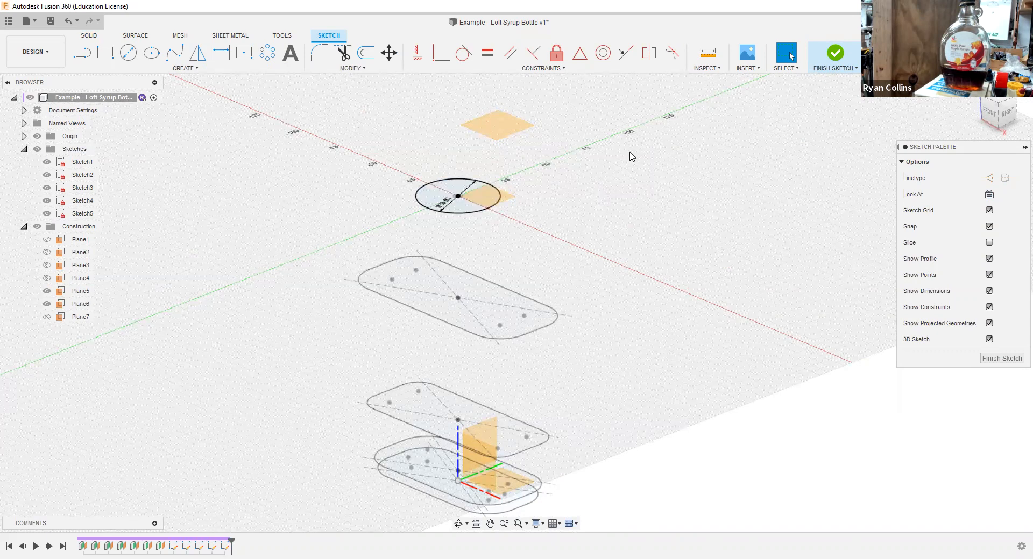
{"action": "left_click", "coordinate": [835, 56]}
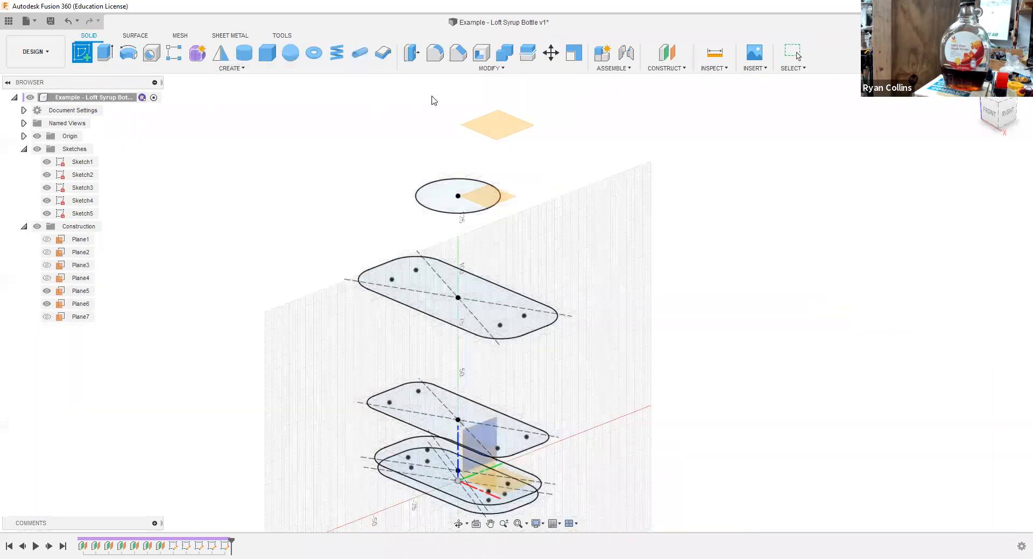
{"action": "left_click", "coordinate": [490, 128]}
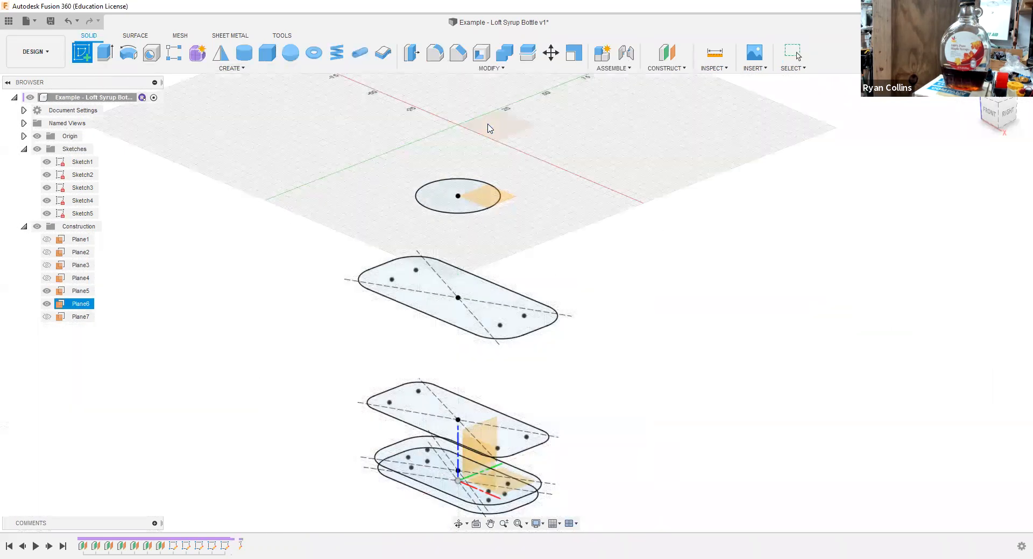
{"action": "key", "text": "c"}
{"action": "left_click", "coordinate": [458, 126]}
{"action": "type", "text": "2"}
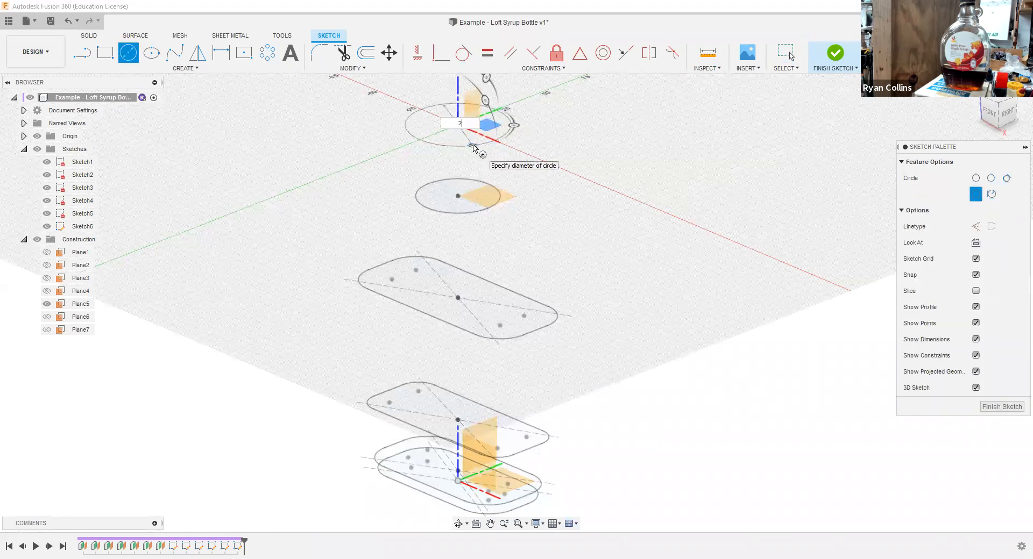
{"action": "type", "text": "8"}
{"action": "key", "text": "Return"}
{"action": "key", "text": "Escape"}
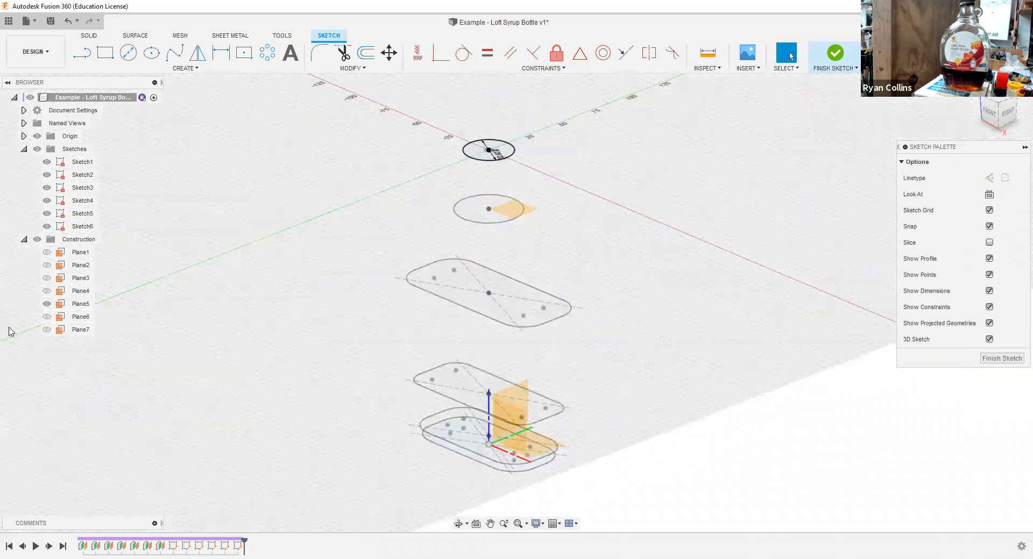
Step: Show construction plane Plane7 above the neck circles and finish the Plane6 sketch
{"action": "left_click", "coordinate": [47, 330]}
{"action": "middle_click_drag", "start_coordinate": [626, 234], "coordinate": [627, 315]}
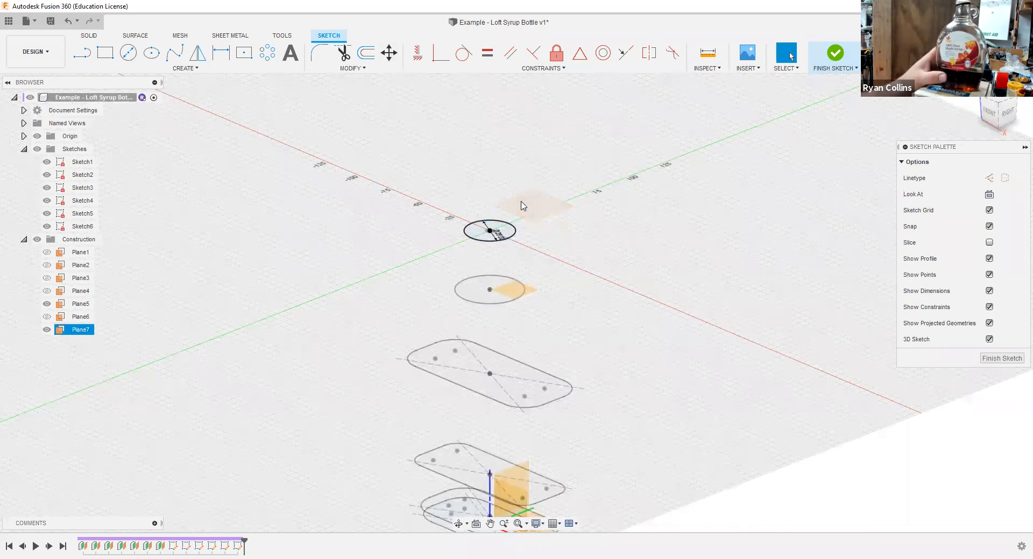
{"action": "left_click", "coordinate": [127, 52]}
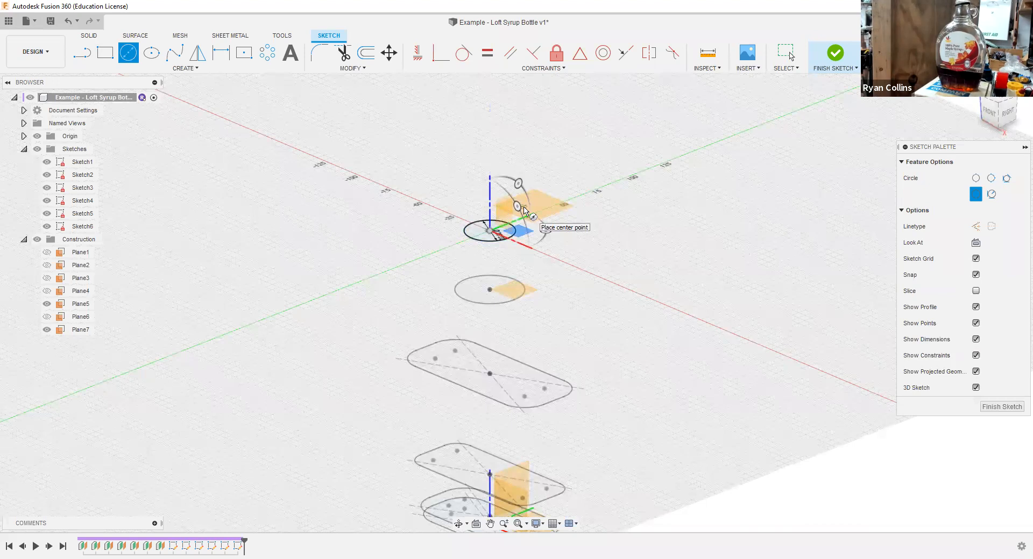
{"action": "key", "text": "Escape"}
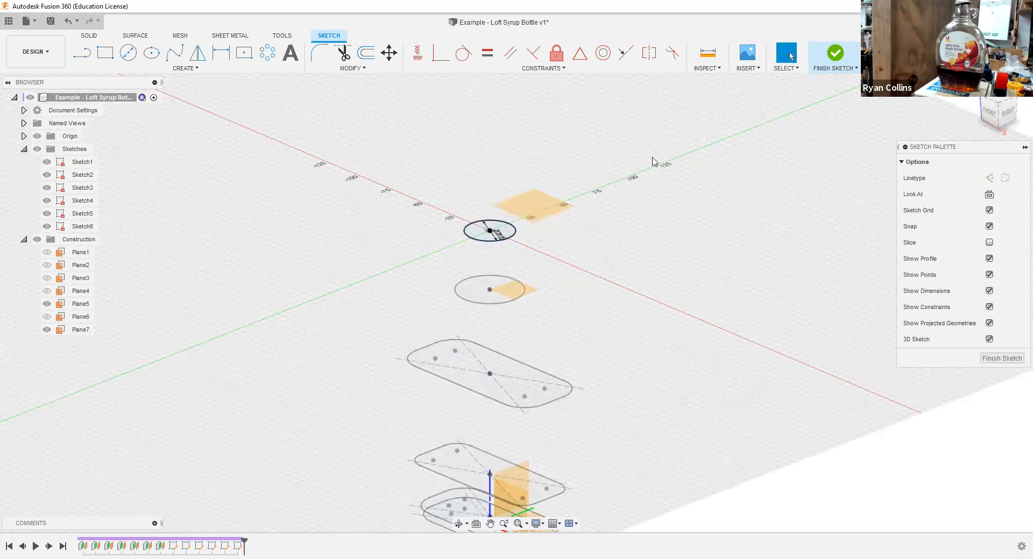
{"action": "left_click", "coordinate": [836, 54]}
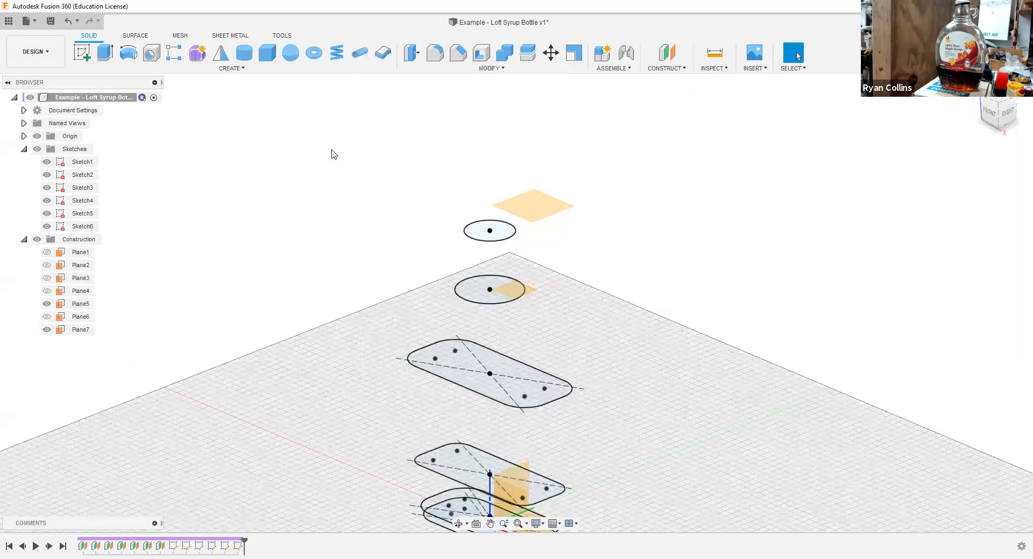
Step: Sketch a 26 mm diameter circle on Plane7, centered on the origin, and finish the sketch
{"action": "left_click", "coordinate": [82, 53]}
{"action": "left_click", "coordinate": [522, 203]}
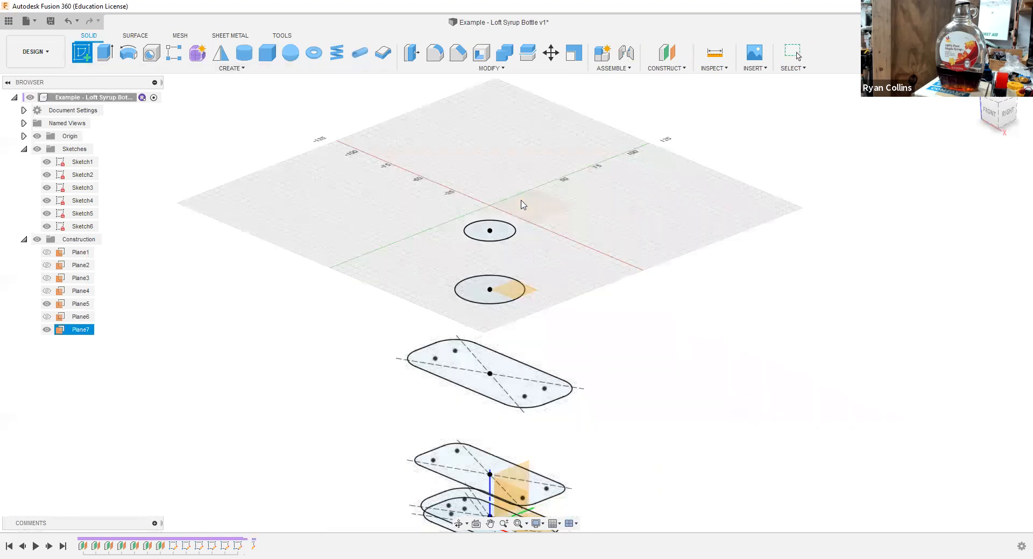
{"action": "left_click", "coordinate": [151, 53]}
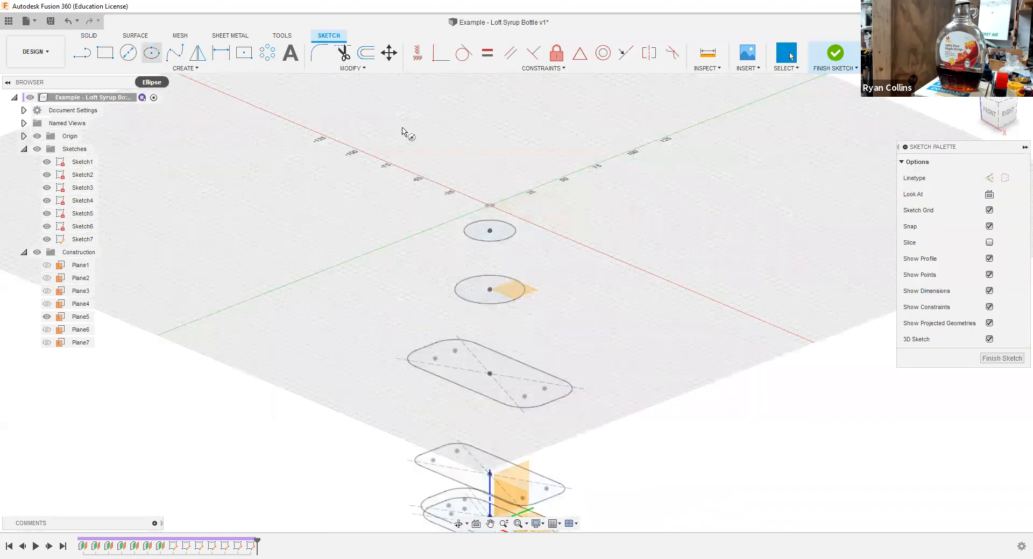
{"action": "key", "text": "c"}
{"action": "left_click", "coordinate": [490, 205]}
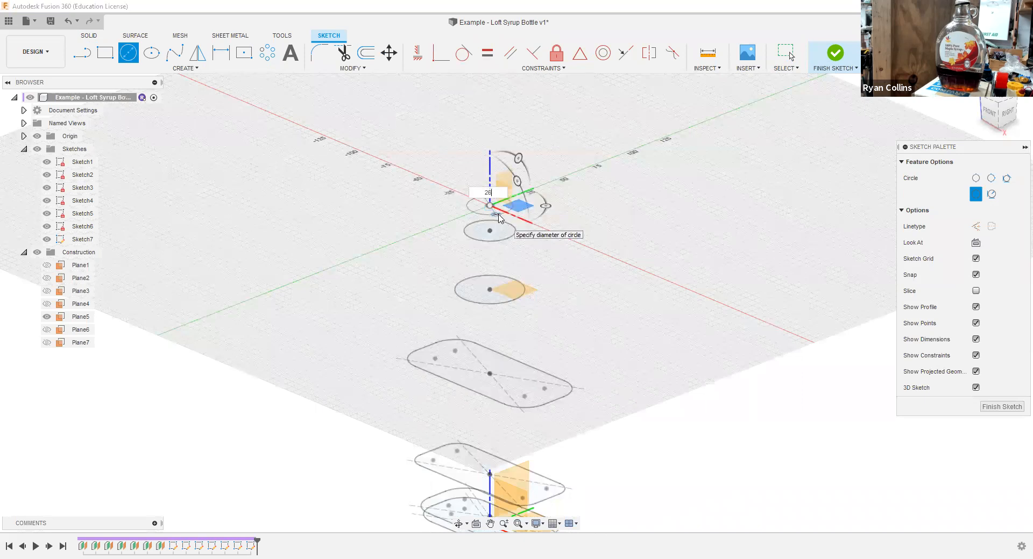
{"action": "type", "text": "26"}
{"action": "key", "text": "Return"}
{"action": "left_click", "coordinate": [844, 63]}
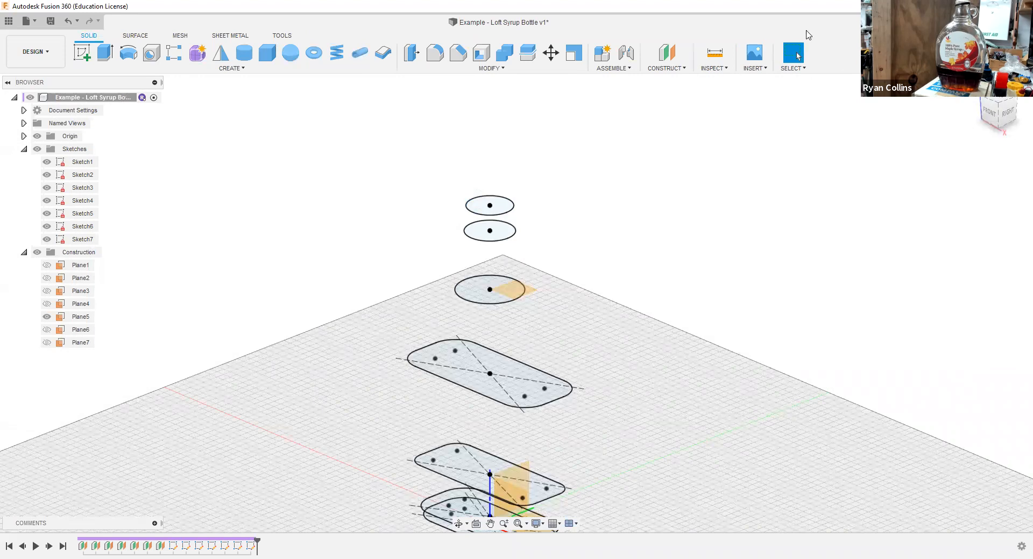
Step: Start a new sketch on the vertical front origin plane, viewed from the front
{"action": "middle_click_drag", "start_coordinate": [736, 340], "coordinate": [751, 229]}
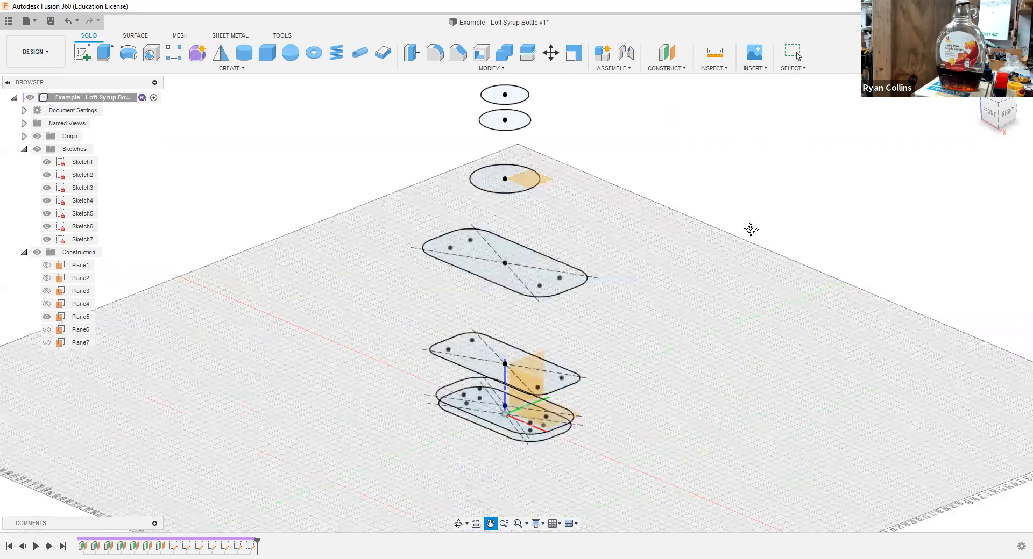
{"action": "mouse_move", "coordinate": [729, 293]}
{"action": "middle_mouse_down", "text": "shift"}
{"action": "mouse_move", "coordinate": [743, 281]}
{"action": "mouse_move", "coordinate": [698, 264]}
{"action": "mouse_move", "coordinate": [689, 284]}
{"action": "mouse_move", "coordinate": [738, 261]}
{"action": "middle_mouse_up", "text": "shift"}
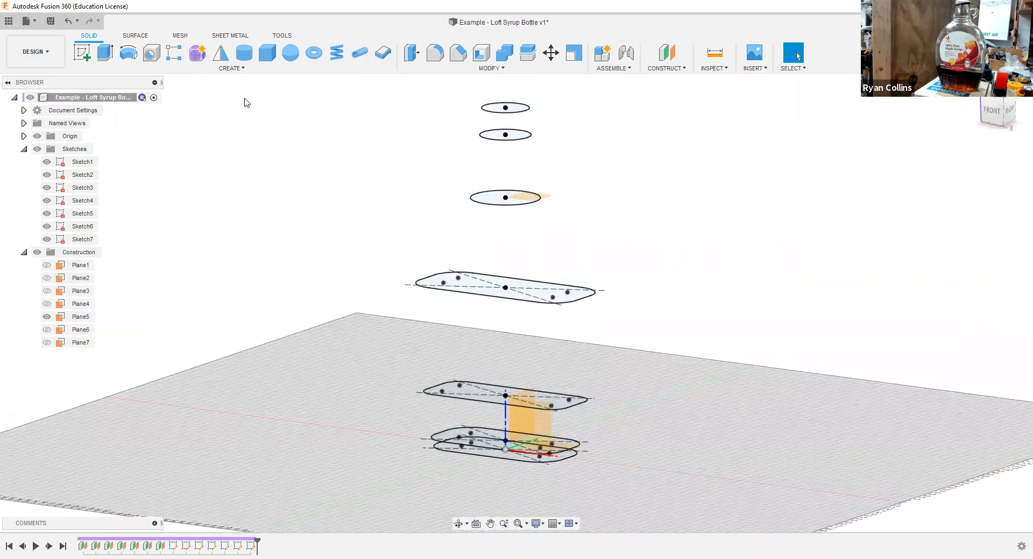
{"action": "left_click", "coordinate": [237, 68]}
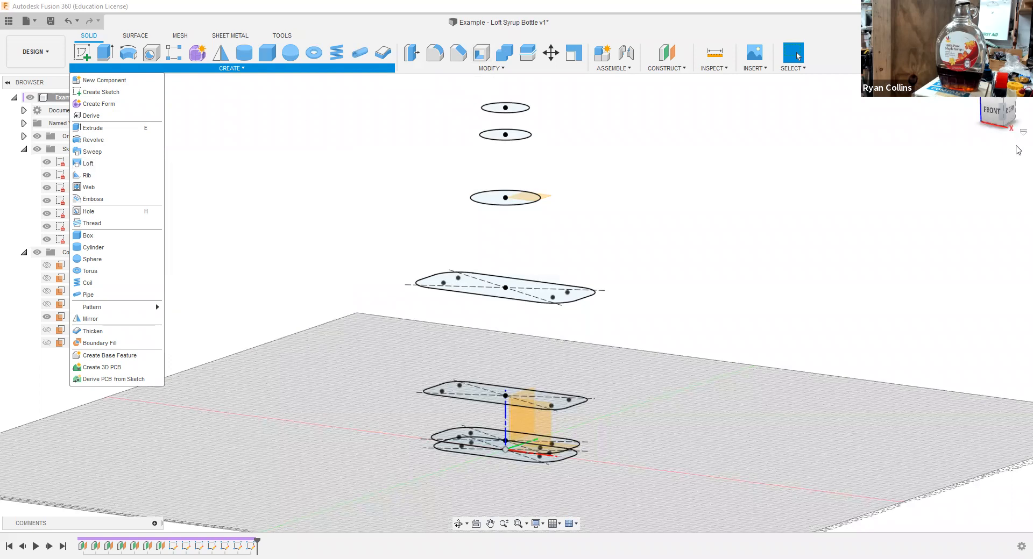
{"action": "left_click", "coordinate": [994, 118]}
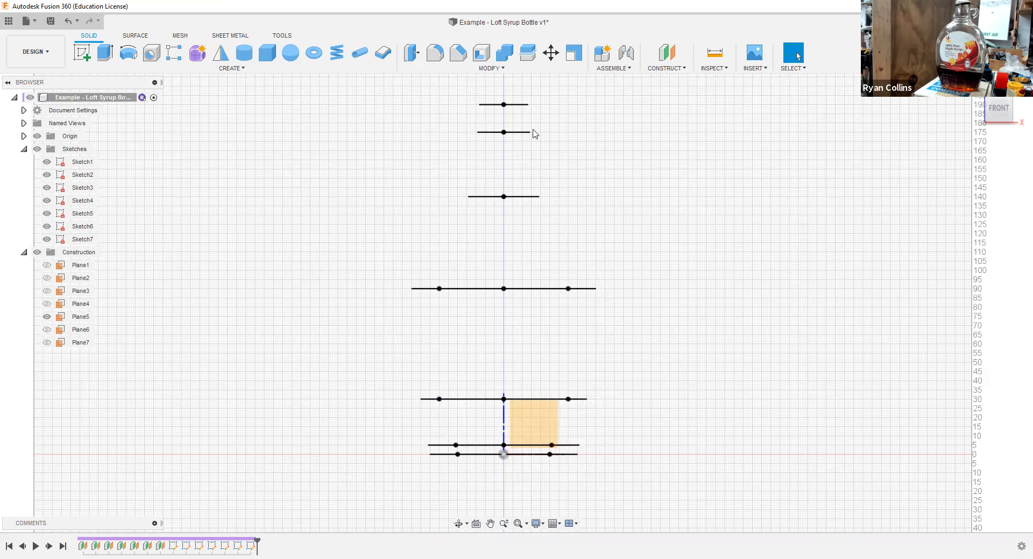
{"action": "left_click", "coordinate": [85, 52]}
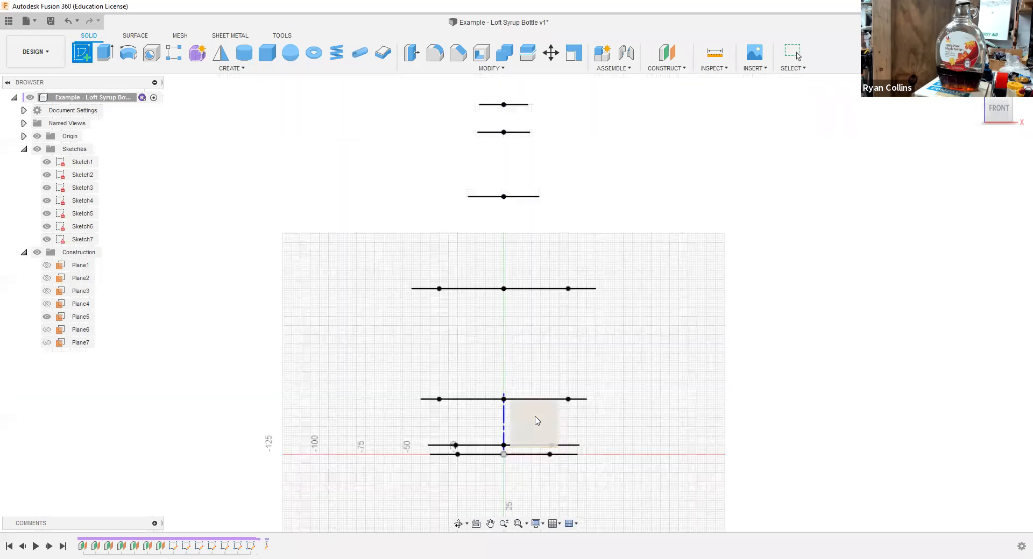
{"action": "left_click", "coordinate": [624, 455]}
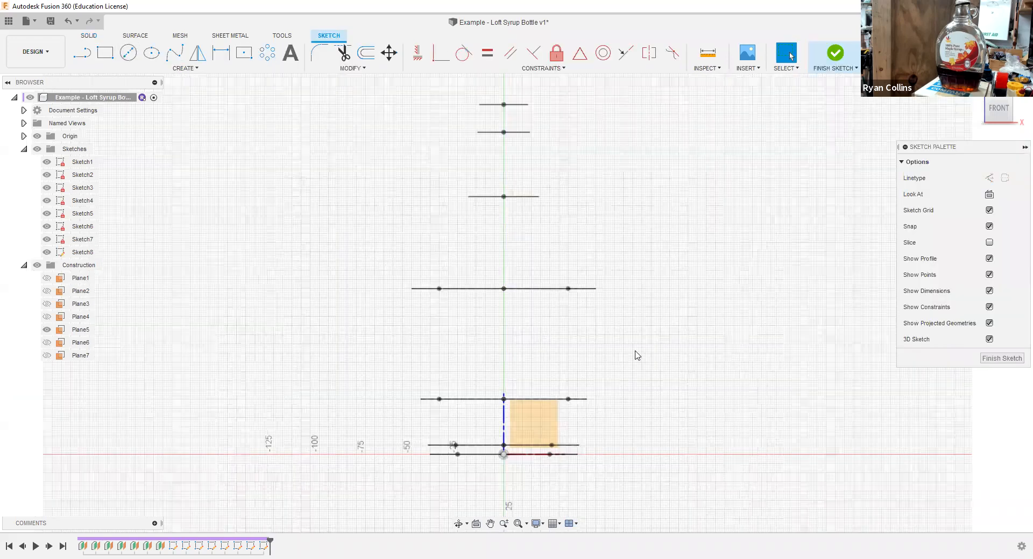
Step: Begin a fit point spline through the right-hand ends of the two lowest body profiles
{"action": "left_click", "coordinate": [178, 59]}
{"action": "left_click", "coordinate": [504, 454]}
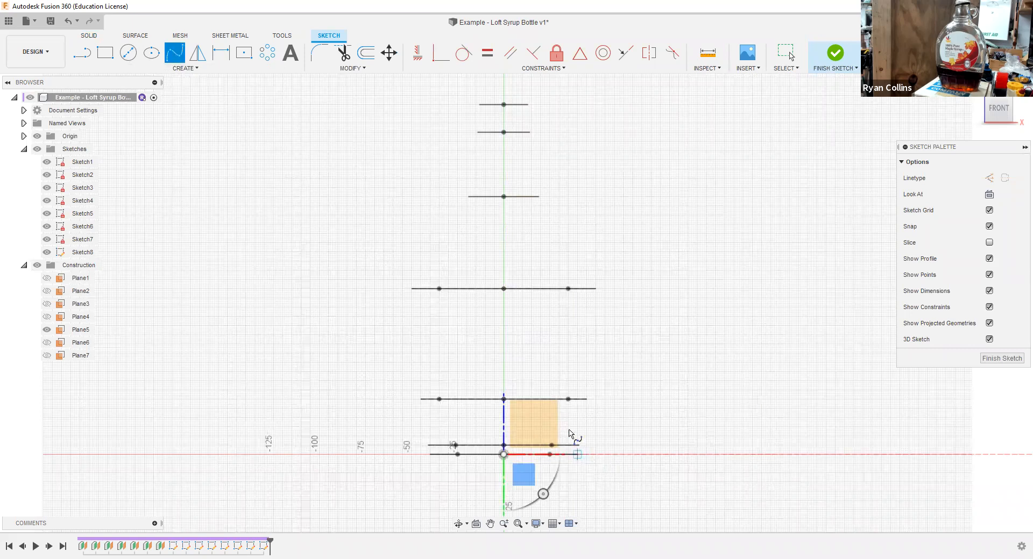
{"action": "scroll", "coordinate": [573, 433], "scroll_direction": "up", "scroll_amount": 3}
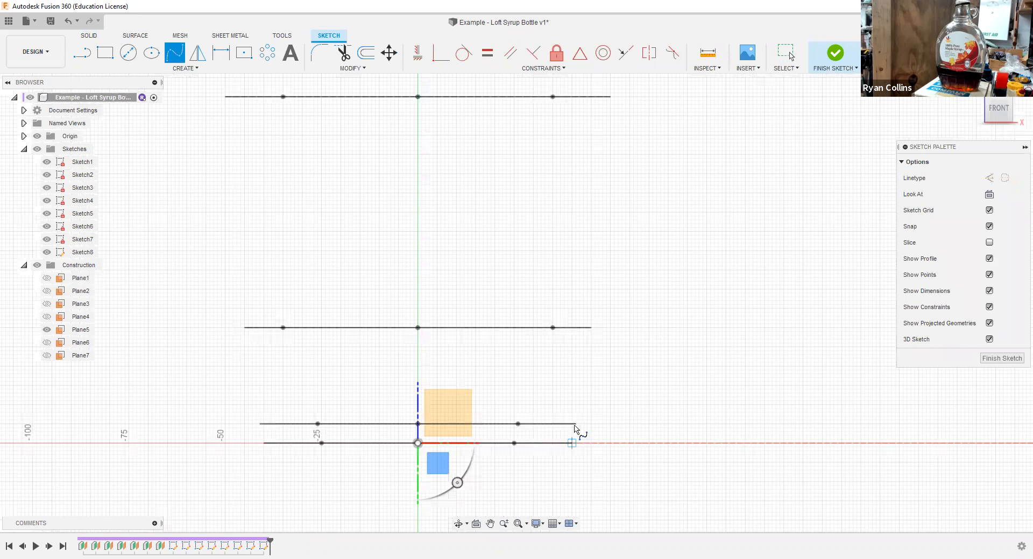
{"action": "left_click", "coordinate": [571, 443]}
{"action": "scroll", "coordinate": [579, 426], "scroll_direction": "up", "scroll_amount": 5}
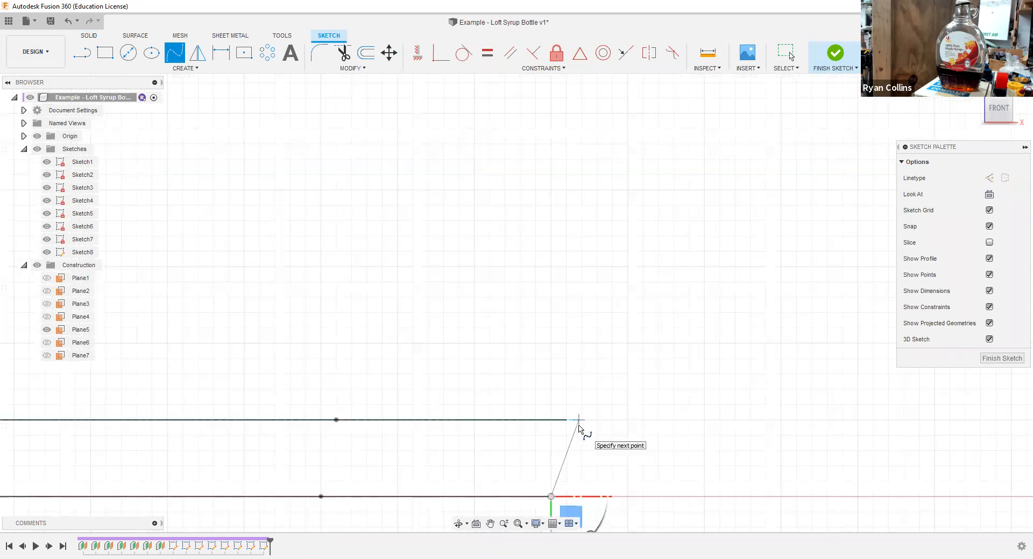
{"action": "left_click", "coordinate": [567, 420]}
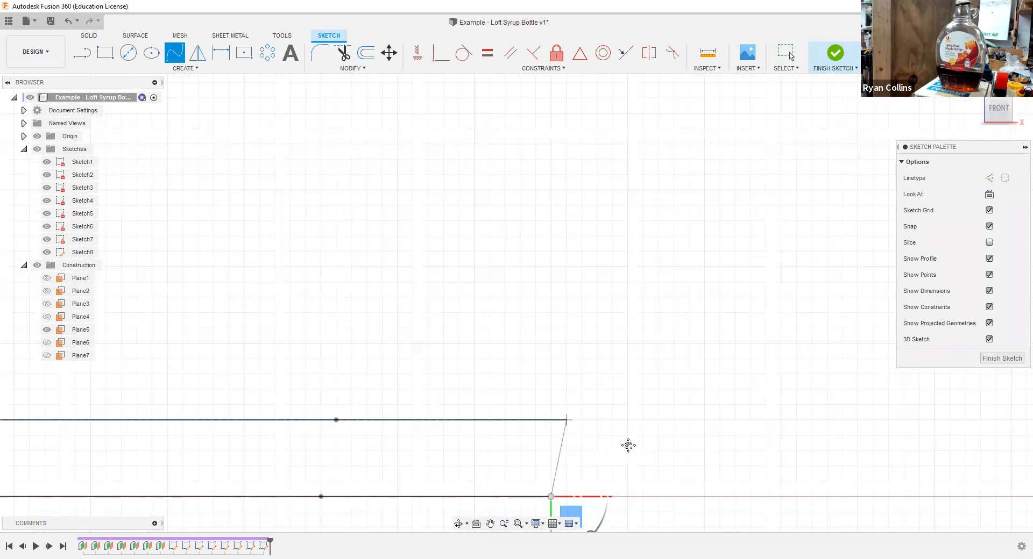
Step: Continue the spline through the right-hand ends of the third and fourth body profiles
{"action": "scroll", "coordinate": [627, 445], "scroll_direction": "up", "scroll_amount": 4}
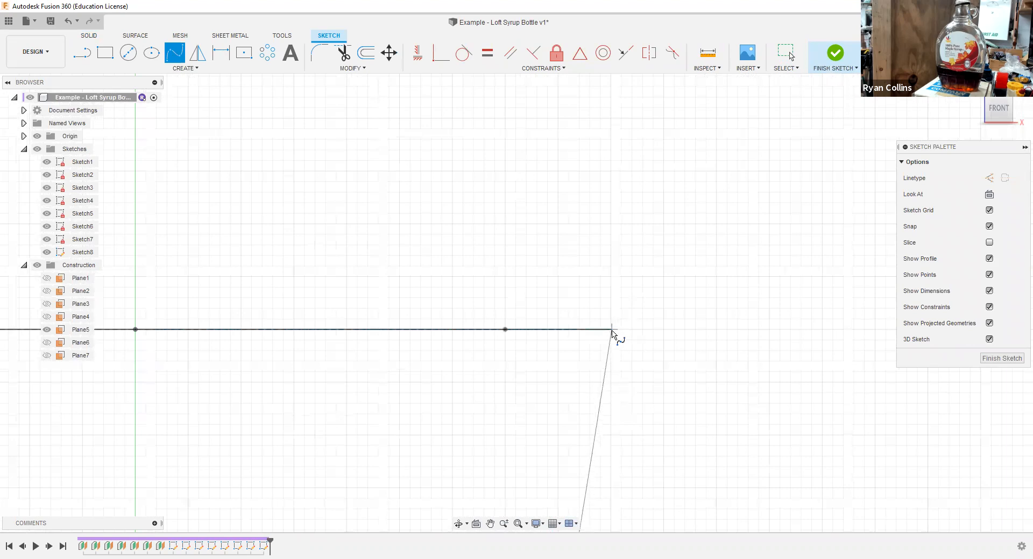
{"action": "left_click", "coordinate": [612, 330]}
{"action": "middle_click_drag", "start_coordinate": [614, 209], "coordinate": [614, 209]}
{"action": "scroll", "coordinate": [659, 311], "scroll_direction": "down", "scroll_amount": 5}
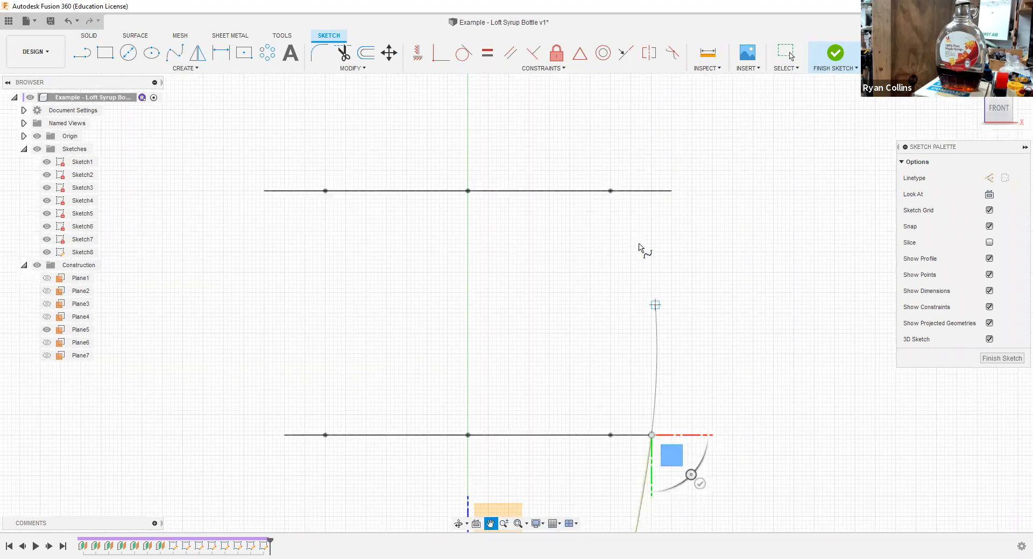
{"action": "scroll", "coordinate": [638, 246], "scroll_direction": "up", "scroll_amount": 1}
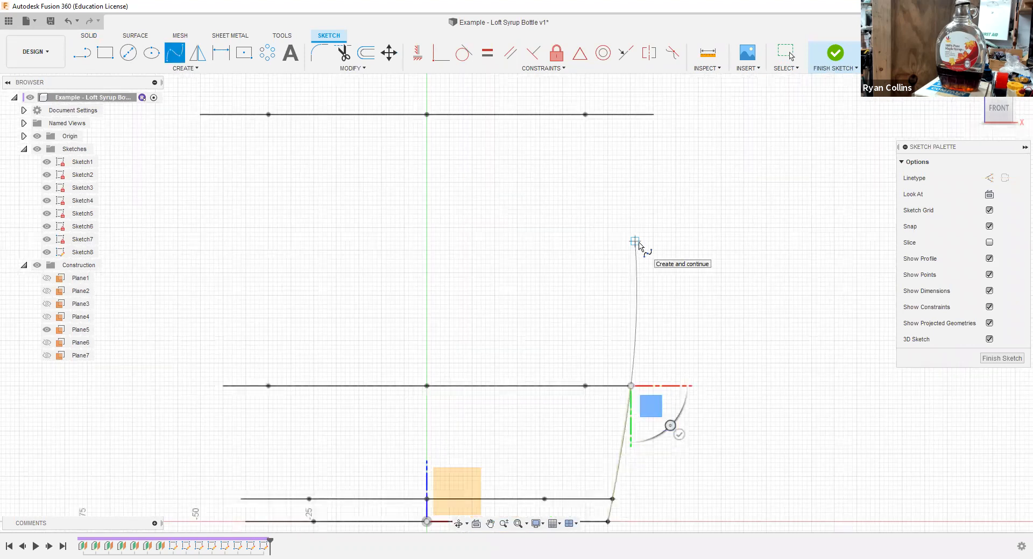
{"action": "left_click", "coordinate": [654, 115]}
Step: Continue the spline through the right-hand edges of the three neck circles, ending at the topmost one, and finish the sketch
{"action": "middle_click_drag", "start_coordinate": [669, 105], "coordinate": [702, 246]}
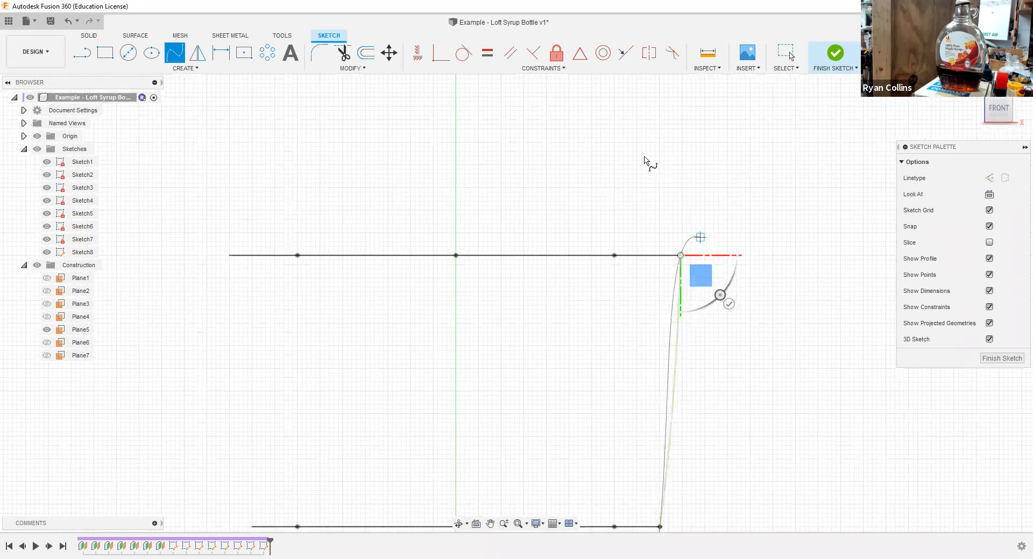
{"action": "scroll", "coordinate": [646, 161], "scroll_direction": "down", "scroll_amount": 3}
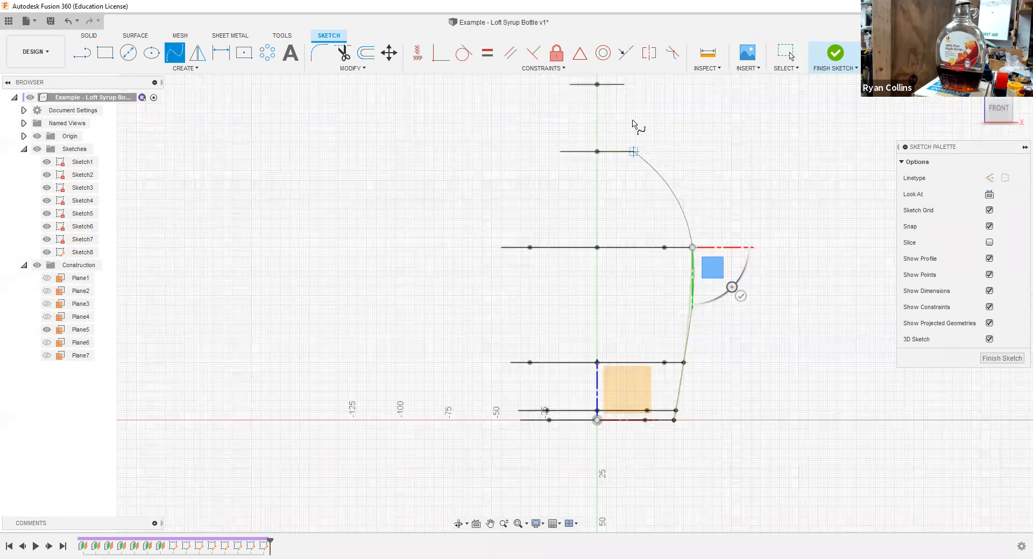
{"action": "left_click", "coordinate": [633, 151]}
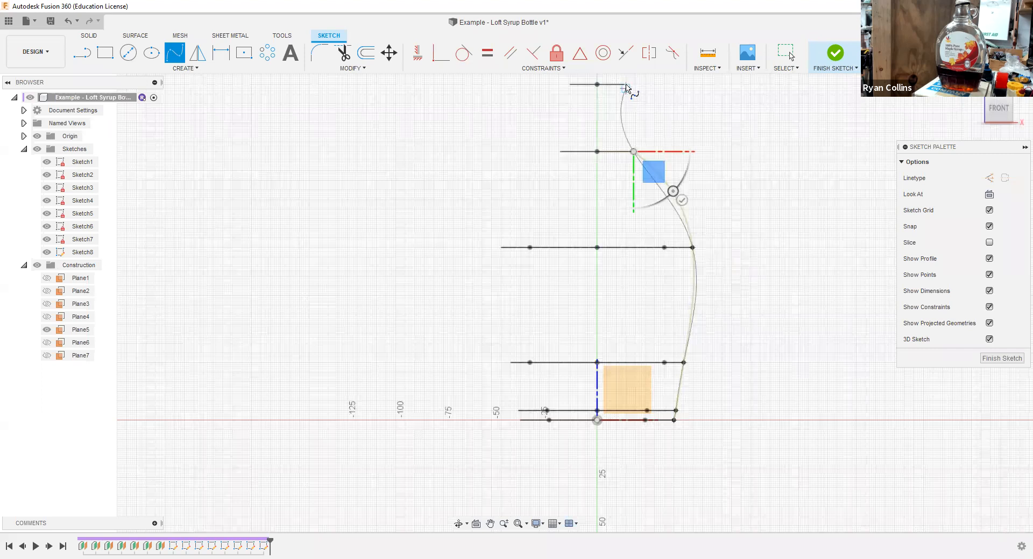
{"action": "left_click", "coordinate": [624, 85]}
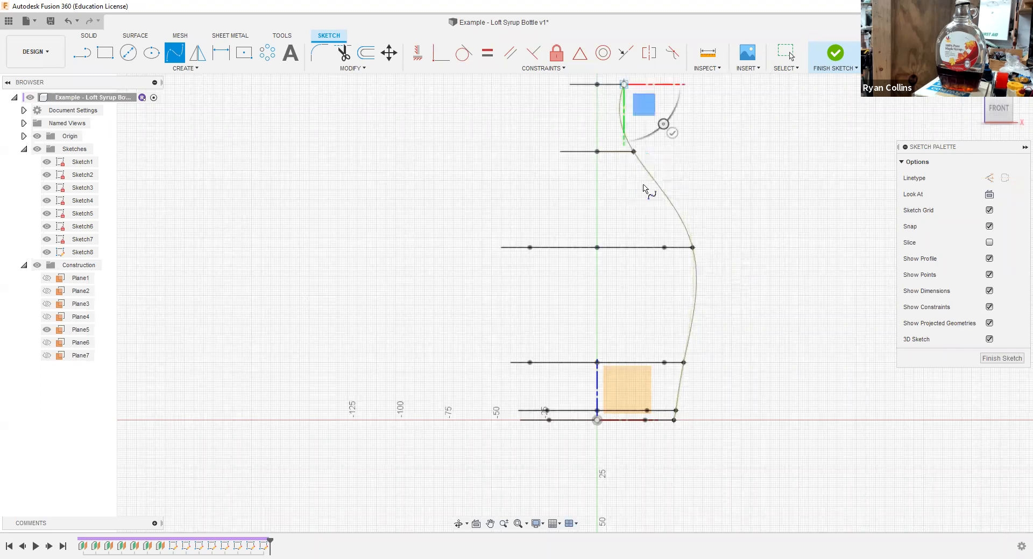
{"action": "middle_click_drag", "start_coordinate": [625, 86], "coordinate": [643, 186]}
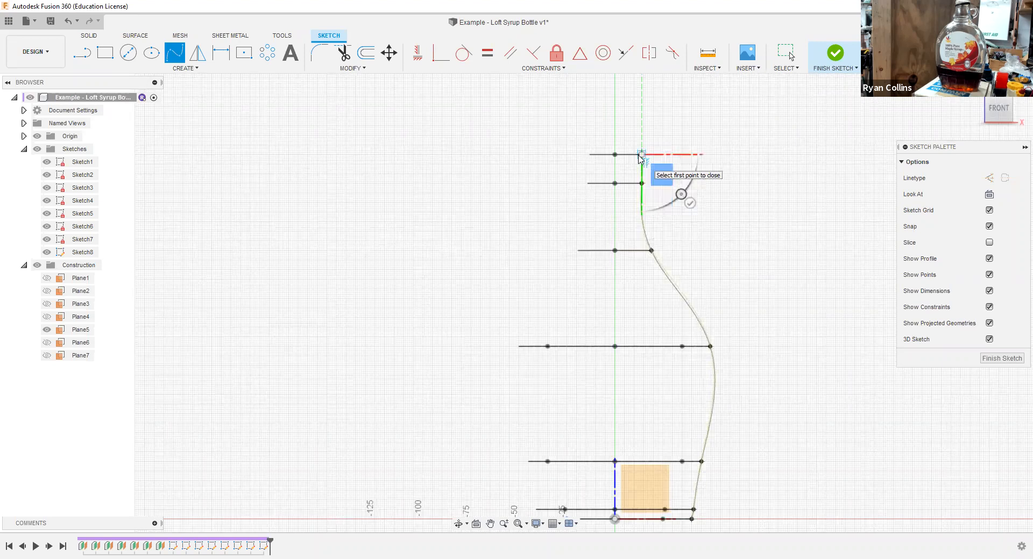
{"action": "left_click", "coordinate": [640, 157]}
{"action": "middle_click_drag", "start_coordinate": [699, 491], "coordinate": [673, 449]}
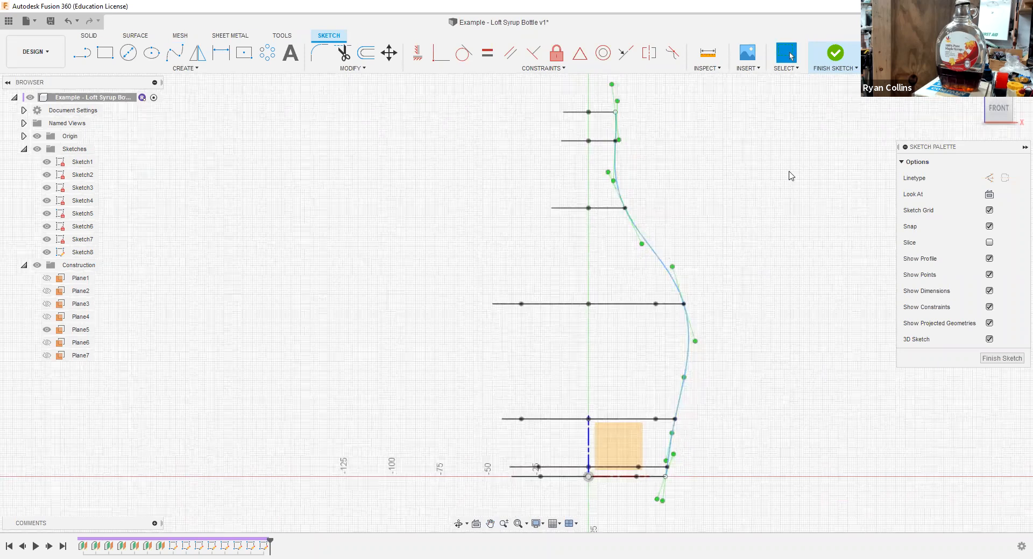
{"action": "left_click", "coordinate": [835, 53]}
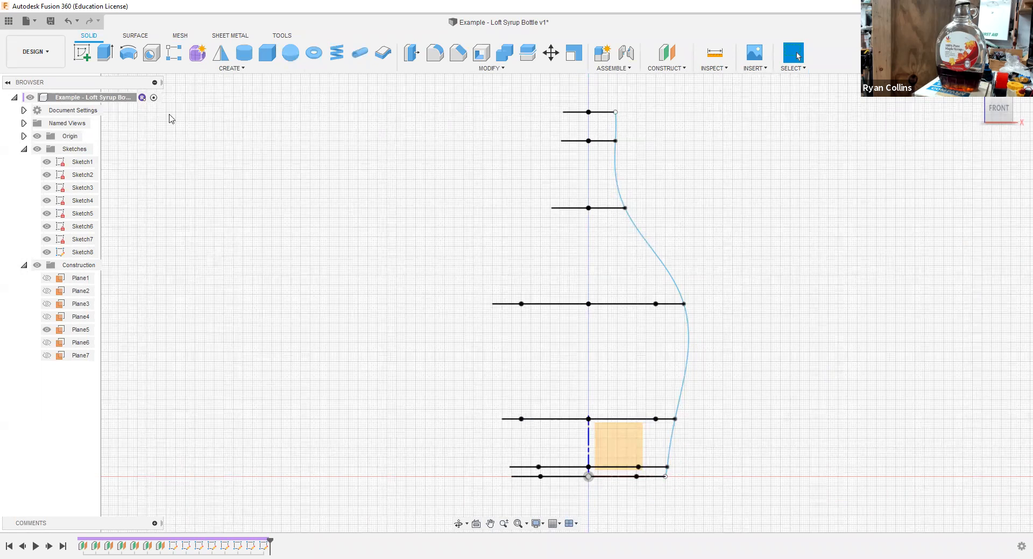
Step: Start a loft and select the four rounded body profiles in order from the lowest to the highest
{"action": "left_click", "coordinate": [135, 69]}
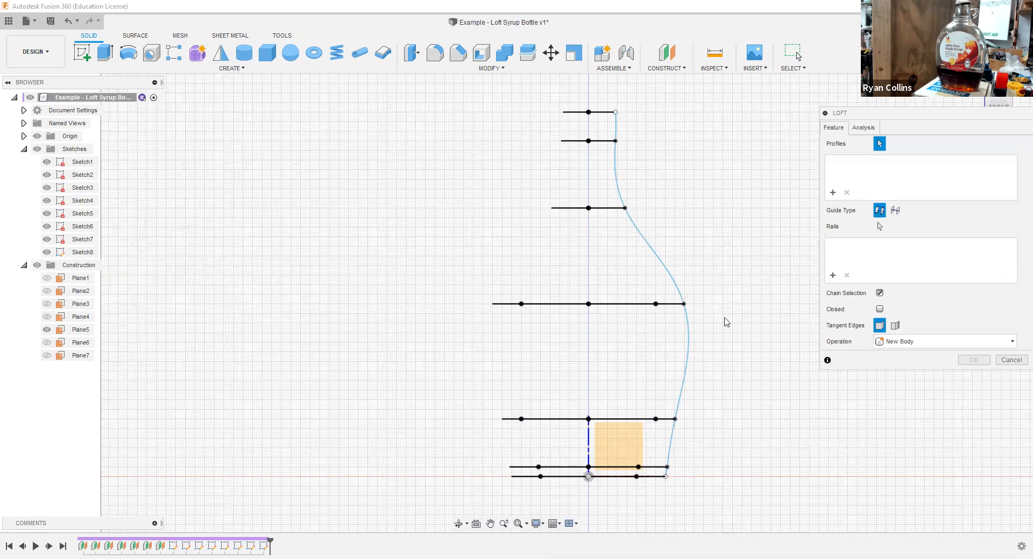
{"action": "middle_click_drag", "start_coordinate": [744, 321], "coordinate": [717, 346], "text": "shift"}
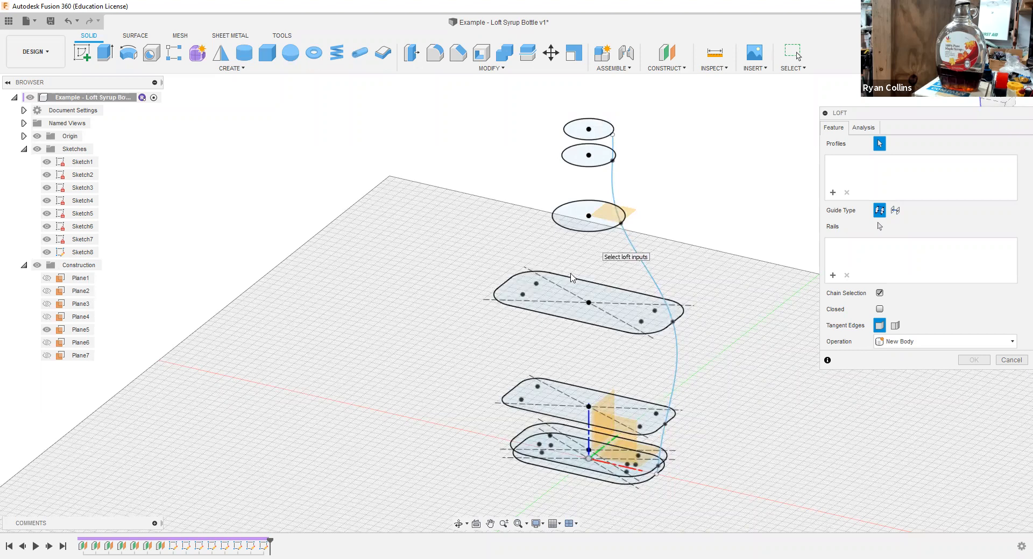
{"action": "left_click_drag", "start_coordinate": [471, 138], "coordinate": [605, 465]}
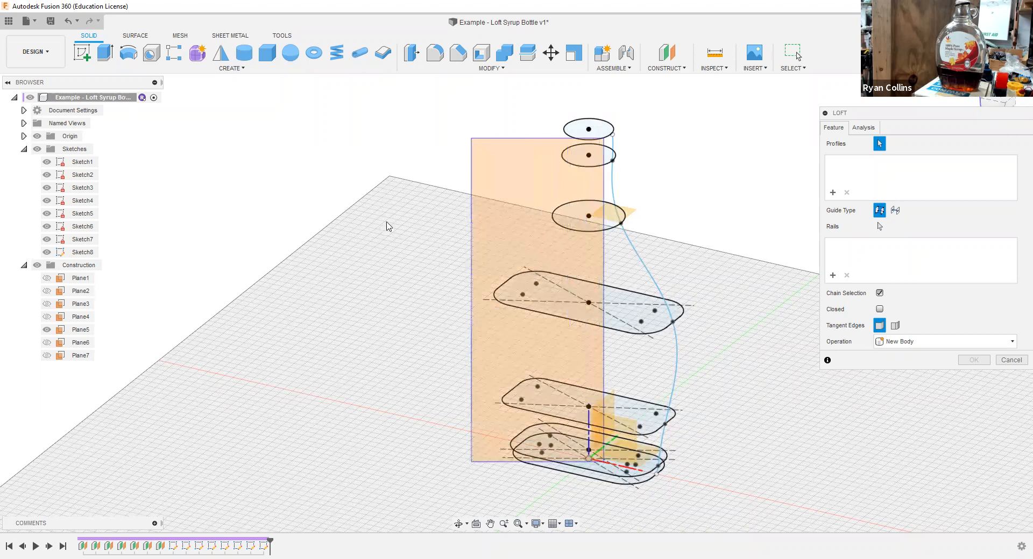
{"action": "left_click", "coordinate": [554, 471]}
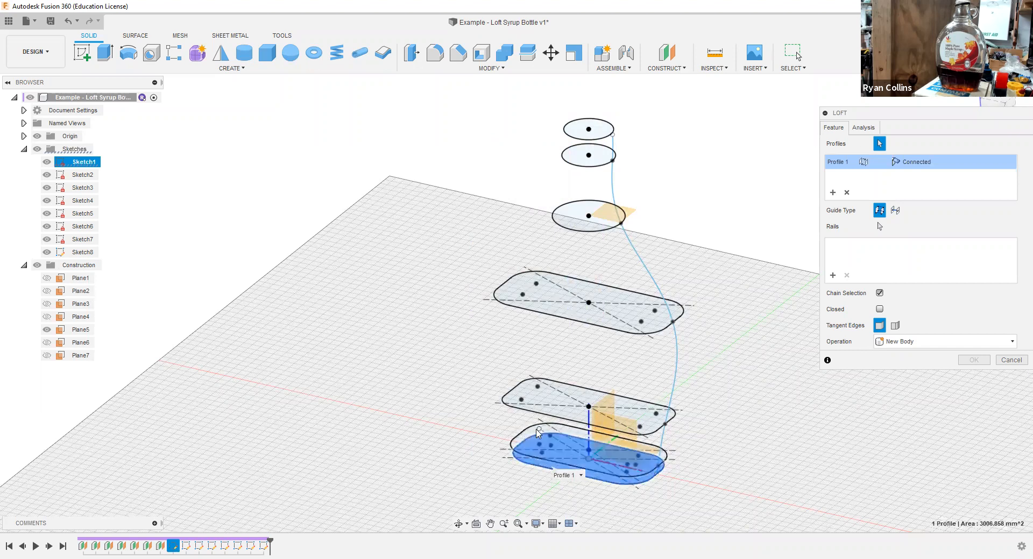
{"action": "left_click", "coordinate": [533, 439]}
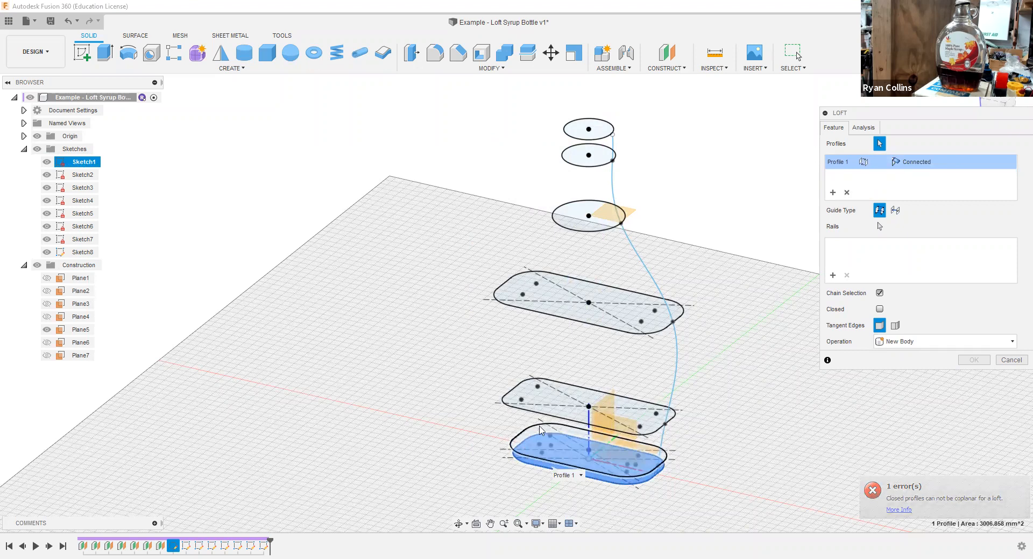
{"action": "left_click", "coordinate": [540, 427]}
{"action": "scroll", "coordinate": [443, 409], "scroll_direction": "up", "scroll_amount": 5}
{"action": "scroll", "coordinate": [443, 409], "scroll_direction": "down", "scroll_amount": 2}
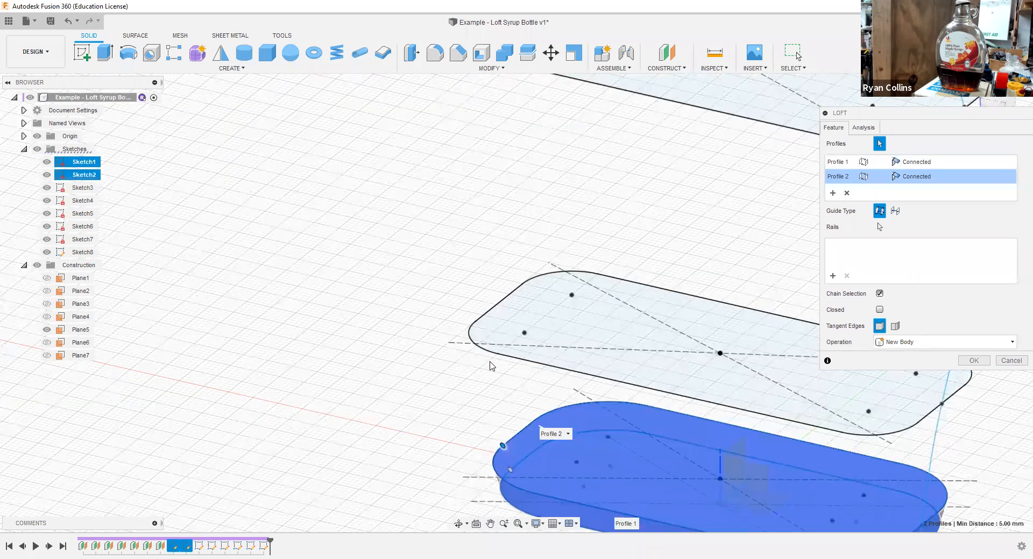
{"action": "left_click", "coordinate": [504, 344]}
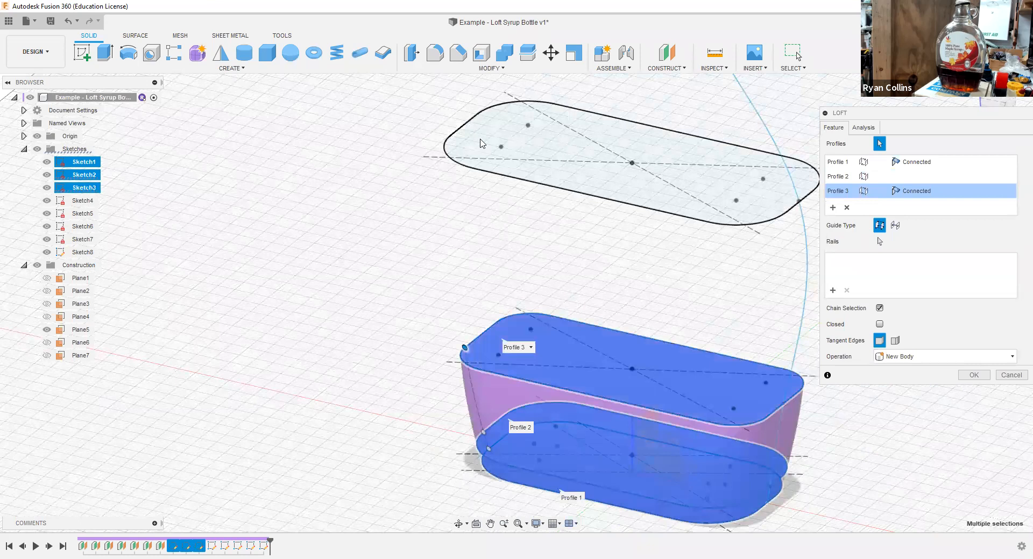
{"action": "left_click", "coordinate": [481, 144]}
Step: Continue the loft through the three neck circles, ending with the topmost one
{"action": "middle_click_drag", "start_coordinate": [568, 237], "coordinate": [565, 396]}
{"action": "scroll", "coordinate": [587, 215], "scroll_direction": "down", "scroll_amount": 3}
{"action": "left_click", "coordinate": [587, 215]}
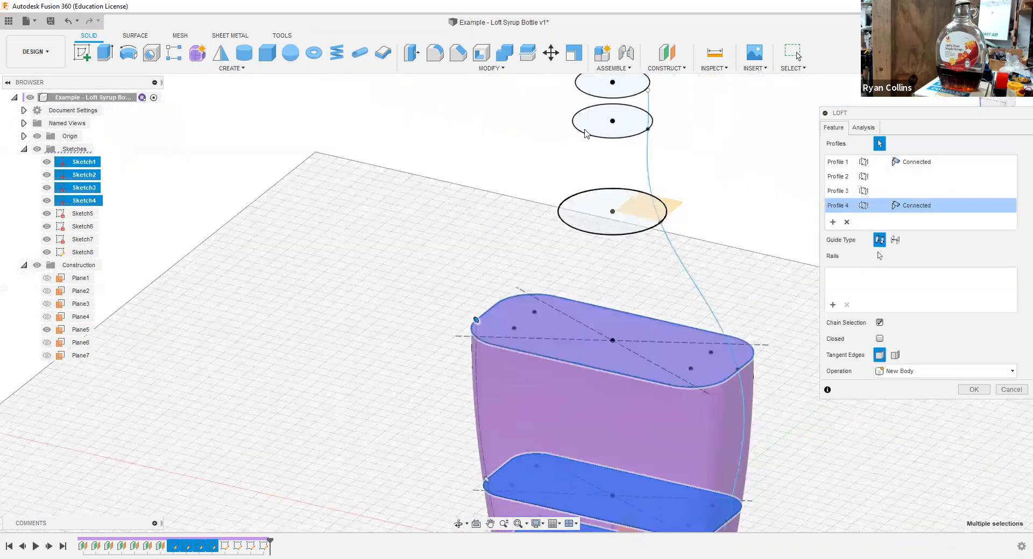
{"action": "left_click", "coordinate": [587, 125]}
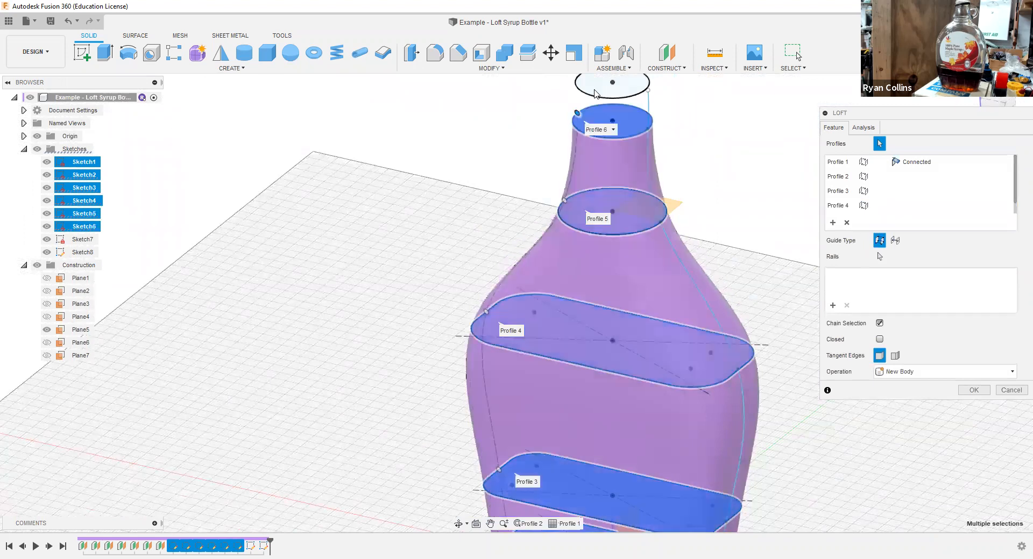
{"action": "left_click", "coordinate": [596, 94]}
Step: Set the loft operation to New Component and create the bottle
{"action": "scroll", "coordinate": [784, 461], "scroll_direction": "down", "scroll_amount": 3}
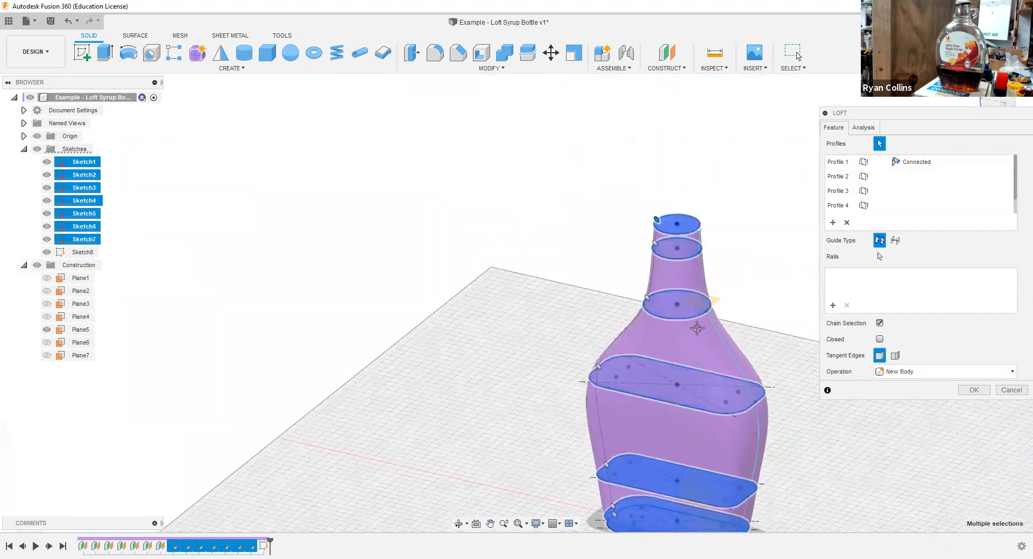
{"action": "middle_click_drag", "start_coordinate": [696, 328], "coordinate": [696, 349]}
{"action": "mouse_move", "coordinate": [696, 435]}
{"action": "middle_mouse_down", "text": "shift"}
{"action": "mouse_move", "coordinate": [724, 418]}
{"action": "mouse_move", "coordinate": [668, 422]}
{"action": "mouse_move", "coordinate": [677, 430]}
{"action": "middle_mouse_up", "text": "shift"}
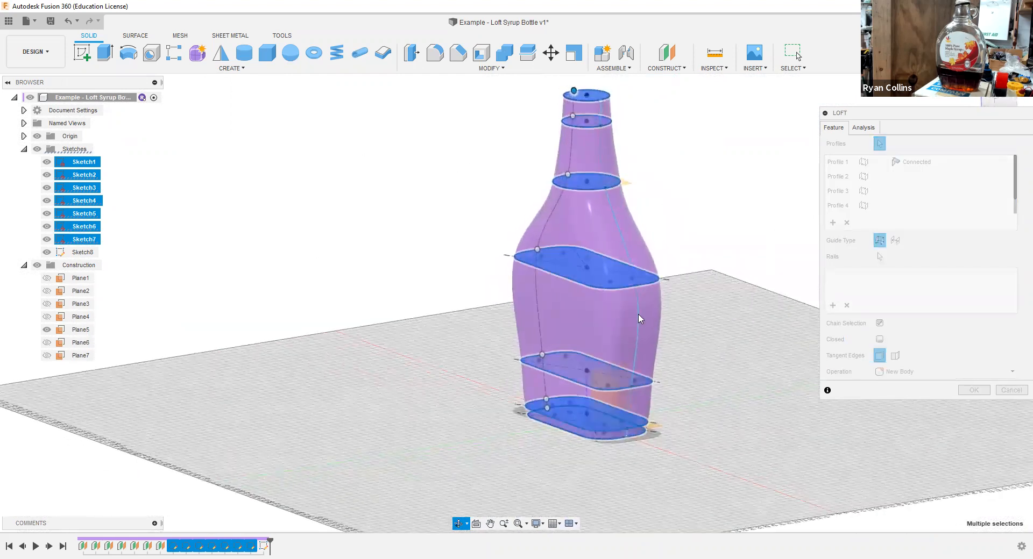
{"action": "middle_click_drag", "start_coordinate": [723, 372], "coordinate": [754, 375], "text": "shift"}
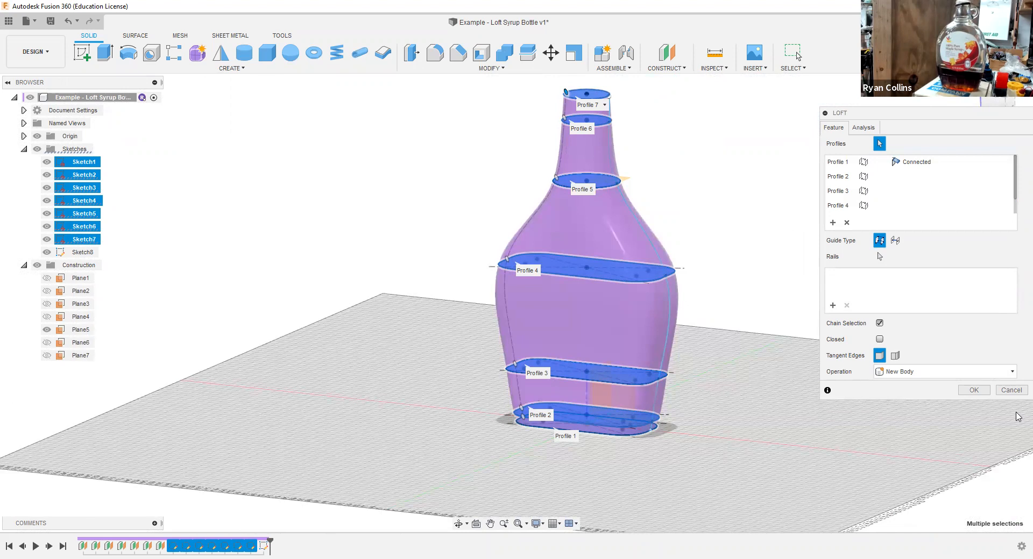
{"action": "left_click", "coordinate": [934, 377]}
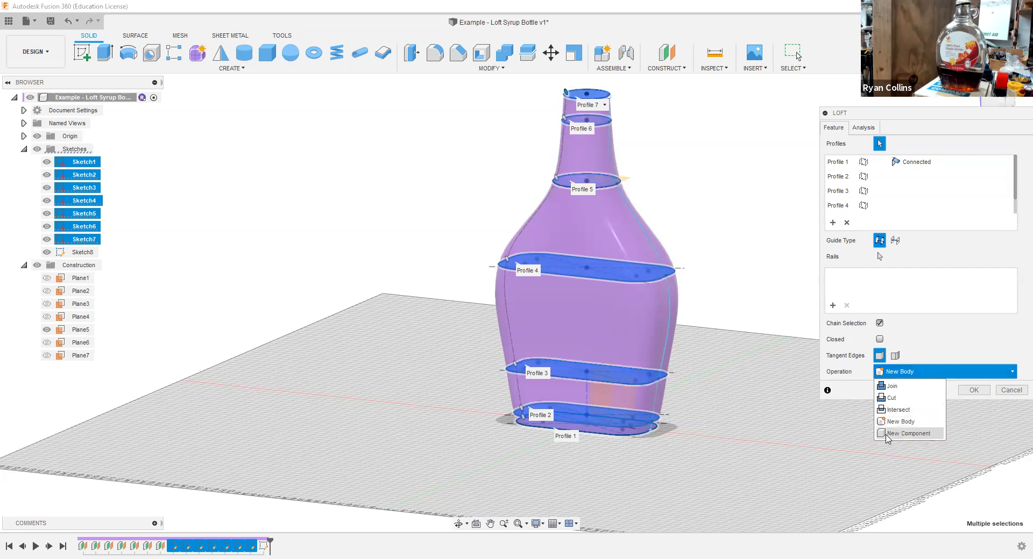
{"action": "left_click", "coordinate": [903, 434]}
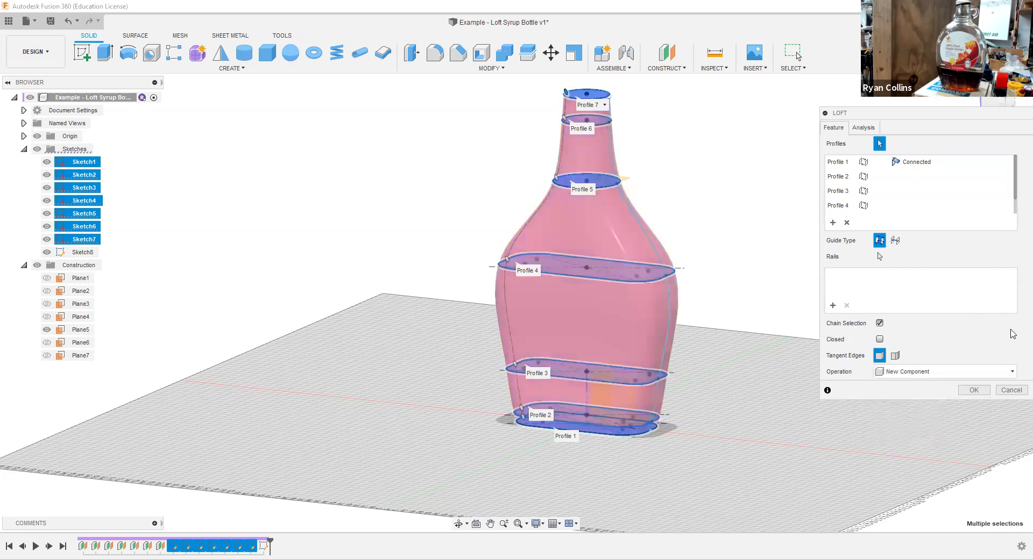
{"action": "left_click", "coordinate": [975, 391]}
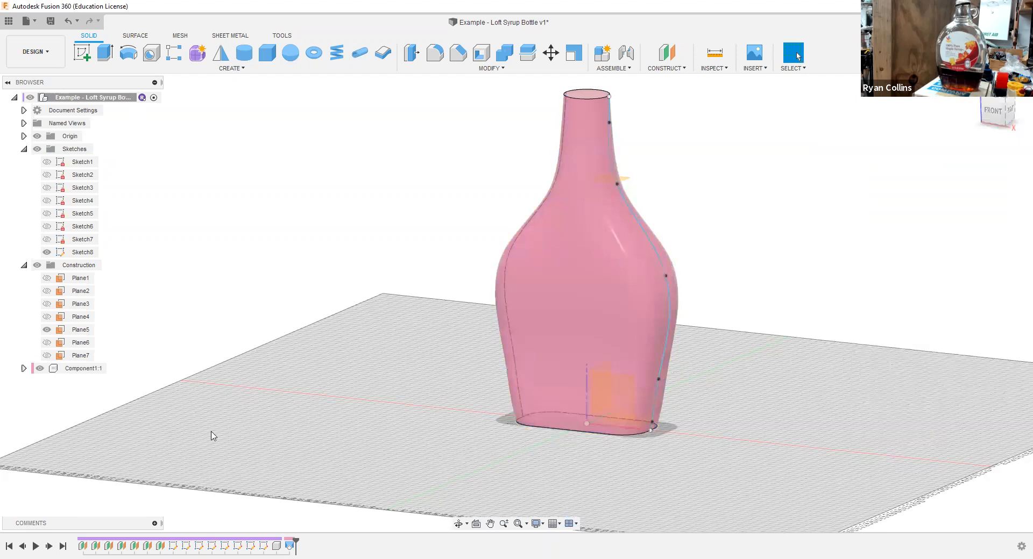
Step: Rename the lofted component as Loft Syrup Bottle
{"action": "double_click", "coordinate": [72, 370]}
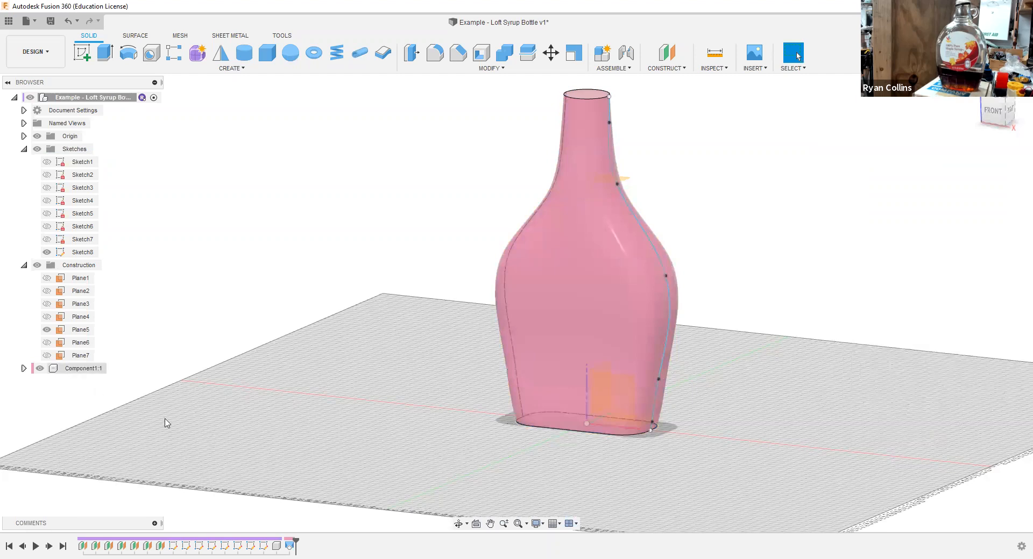
{"action": "type", "text": "Loft Syrup Bo"}
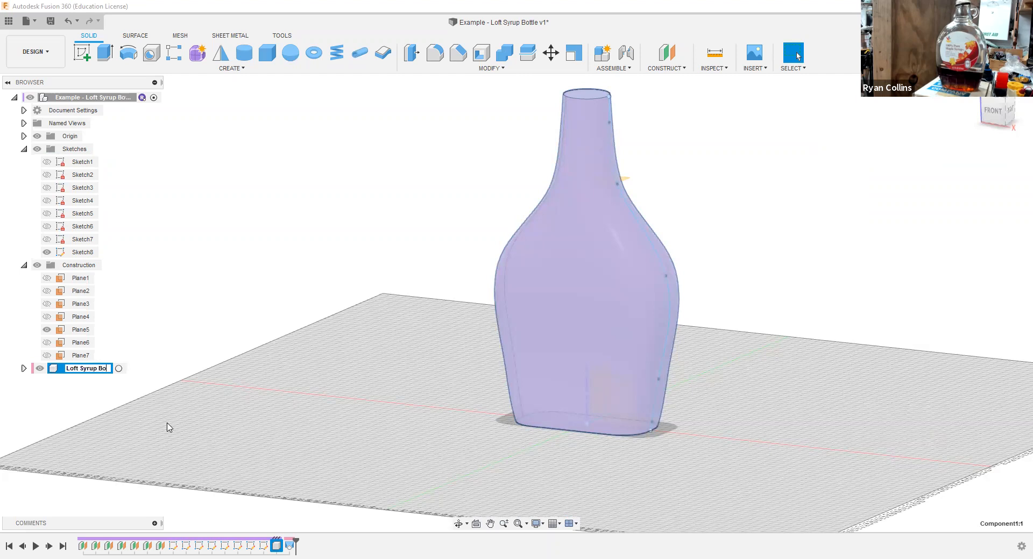
{"action": "type", "text": "ttle"}
{"action": "key", "text": "Return"}
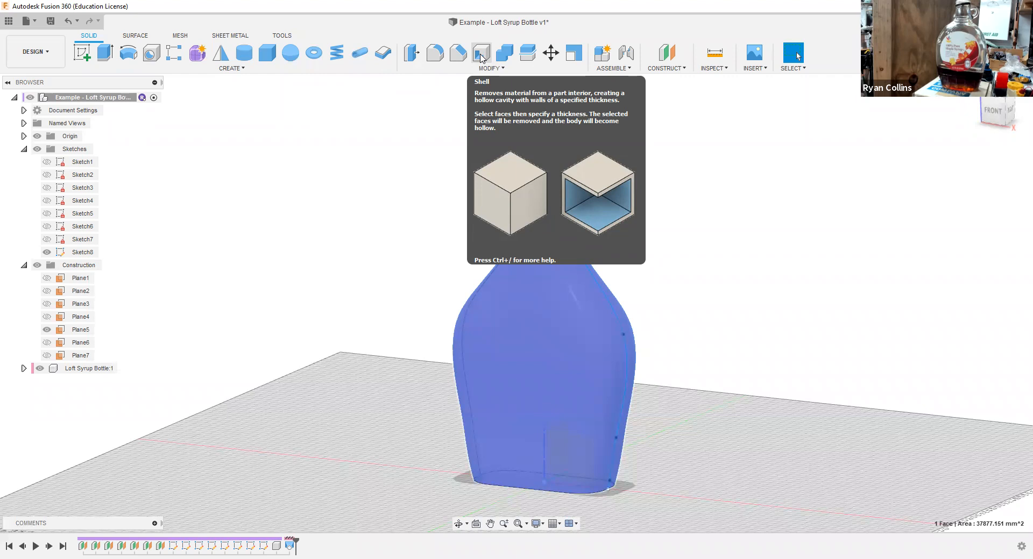
Step: Try to shell the bottle with its side and top neck faces selected, using 2 mm and 1 mm inside thickness, and clear the selection
{"action": "left_click", "coordinate": [482, 59]}
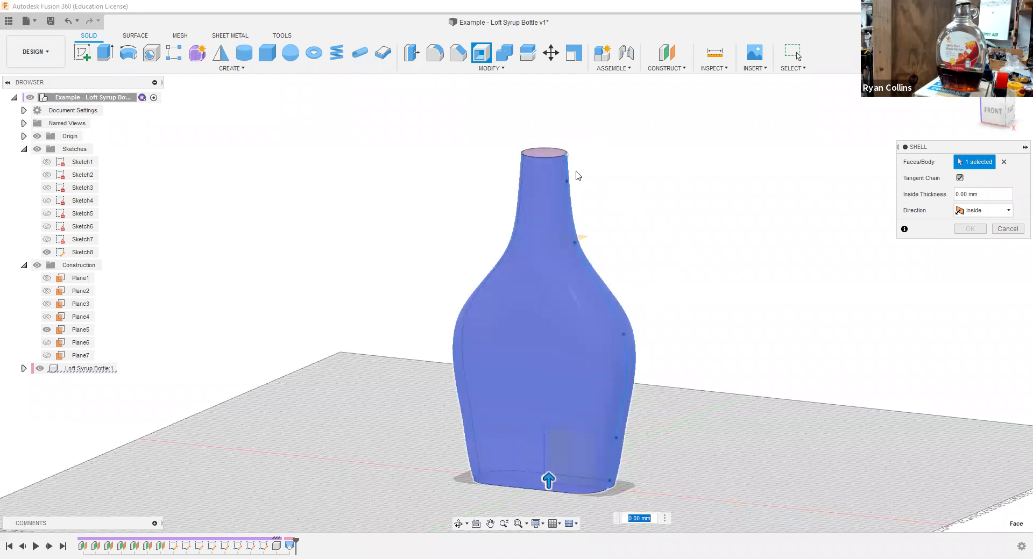
{"action": "left_click", "coordinate": [544, 149]}
{"action": "scroll", "coordinate": [618, 134], "scroll_direction": "down", "scroll_amount": 1}
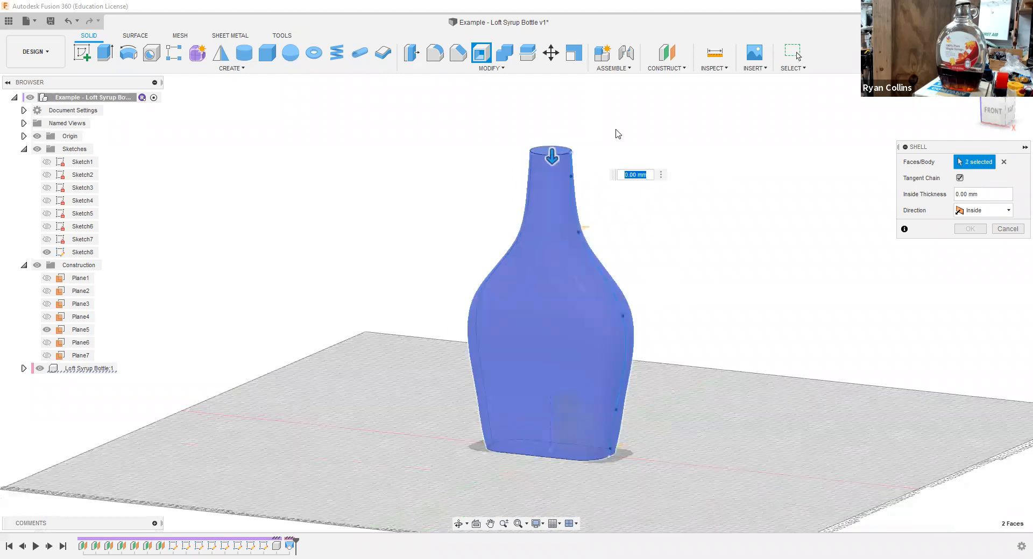
{"action": "scroll", "coordinate": [581, 159], "scroll_direction": "up", "scroll_amount": 3}
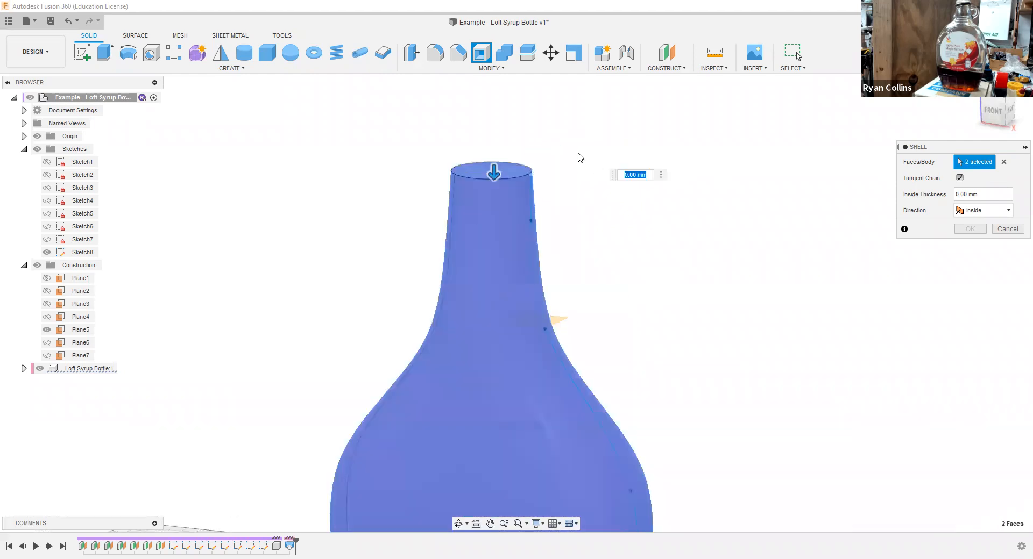
{"action": "middle_click_drag", "start_coordinate": [613, 145], "coordinate": [565, 145], "text": "shift"}
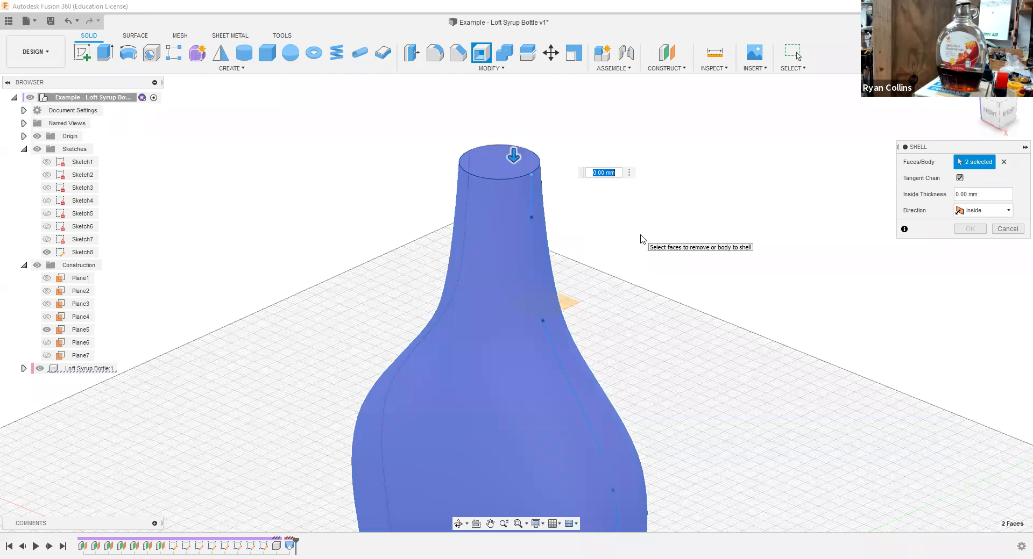
{"action": "type", "text": "2"}
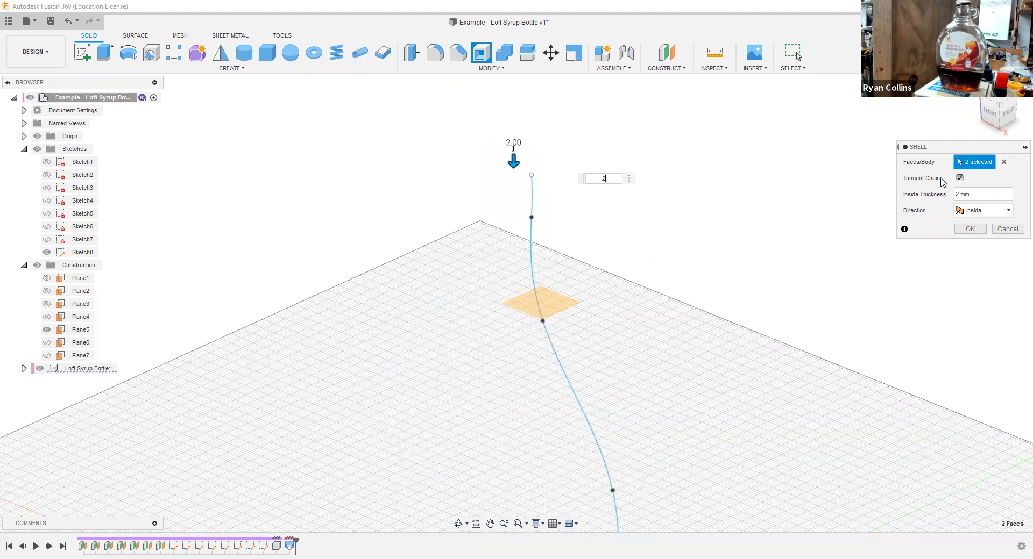
{"action": "scroll", "coordinate": [733, 405], "scroll_direction": "down", "scroll_amount": 3}
{"action": "scroll", "coordinate": [733, 405], "scroll_direction": "down", "scroll_amount": 1}
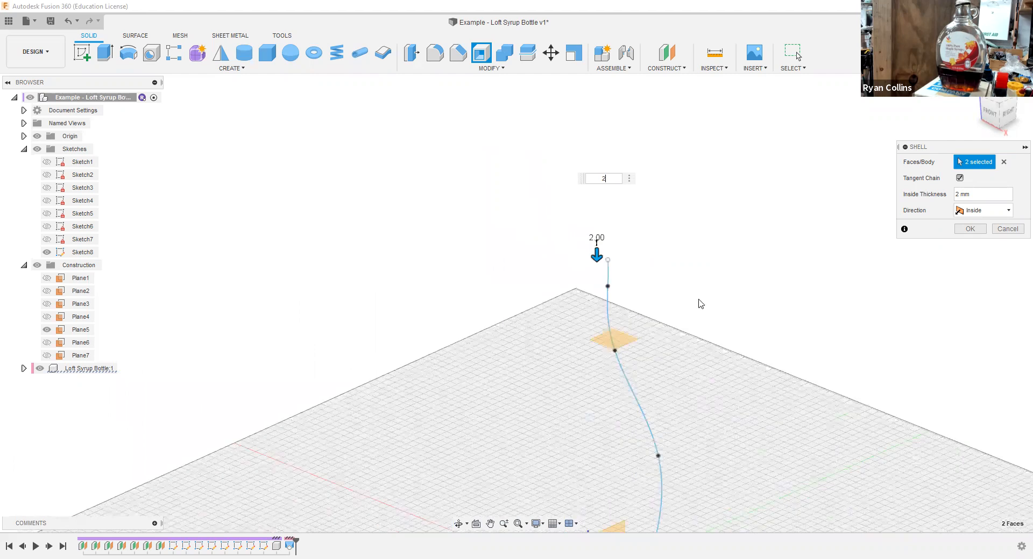
{"action": "middle_click_drag", "start_coordinate": [558, 464], "coordinate": [514, 347]}
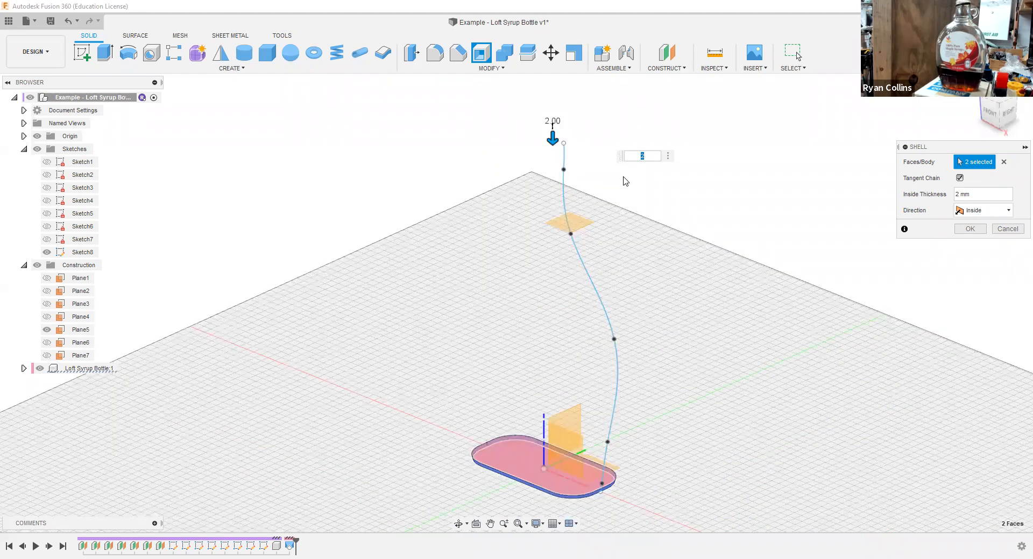
{"action": "type", "text": "1"}
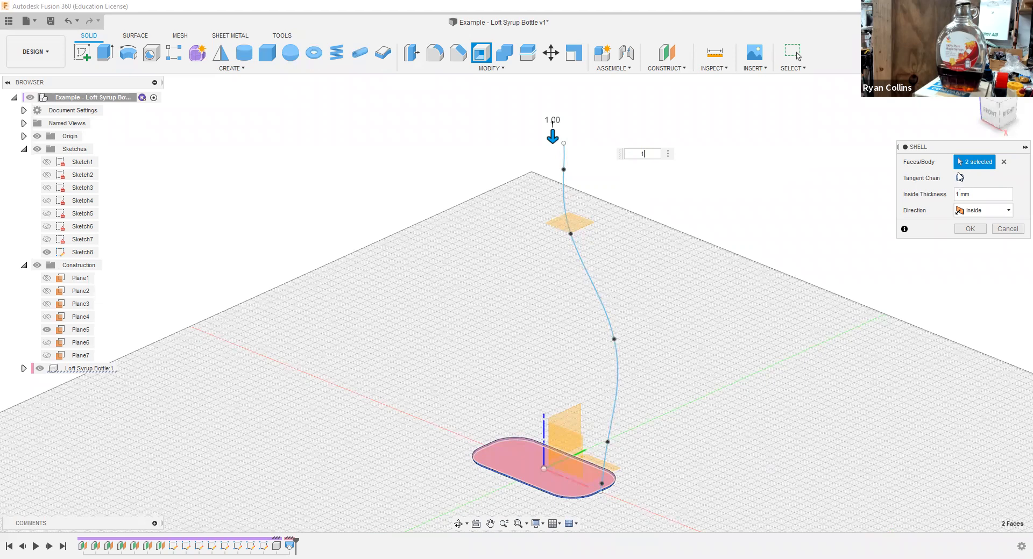
{"action": "left_click", "coordinate": [1005, 163]}
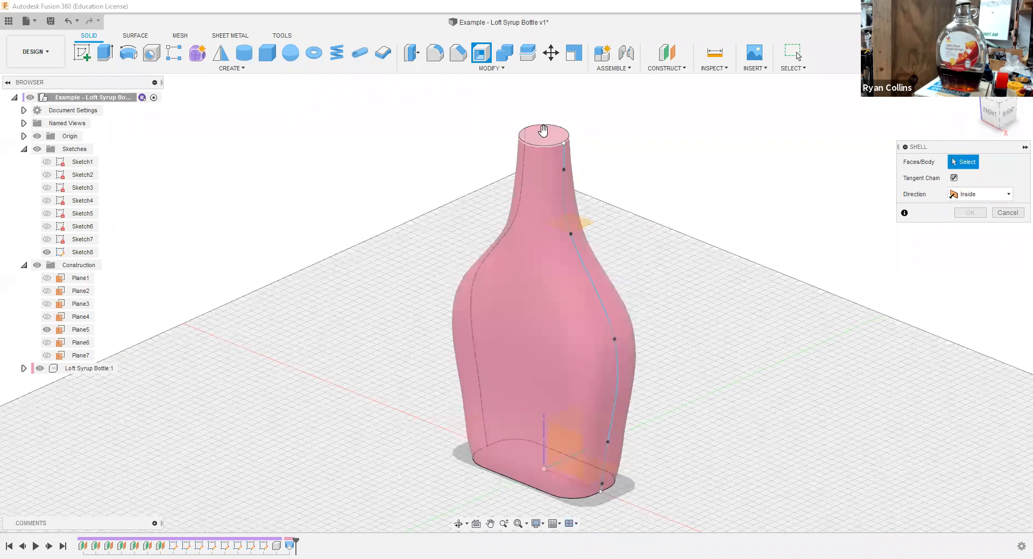
Step: Shell the bottle with only the top neck face removed, using a 2 mm inside thickness
{"action": "type", "text": "2"}
{"action": "scroll", "coordinate": [634, 195], "scroll_direction": "up", "scroll_amount": 3}
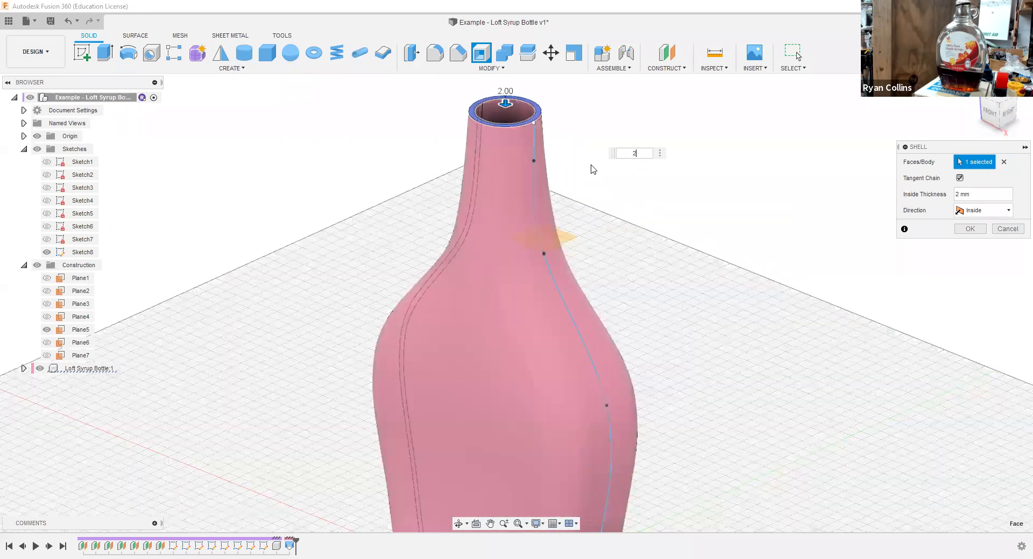
{"action": "scroll", "coordinate": [579, 263], "scroll_direction": "up", "scroll_amount": 5}
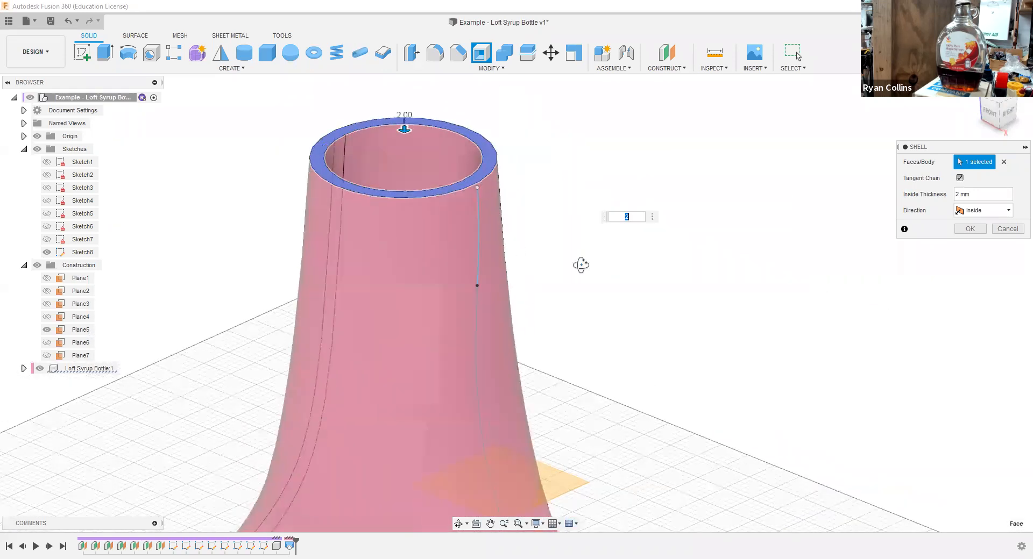
{"action": "middle_click_drag", "start_coordinate": [572, 306], "coordinate": [606, 285], "text": "shift"}
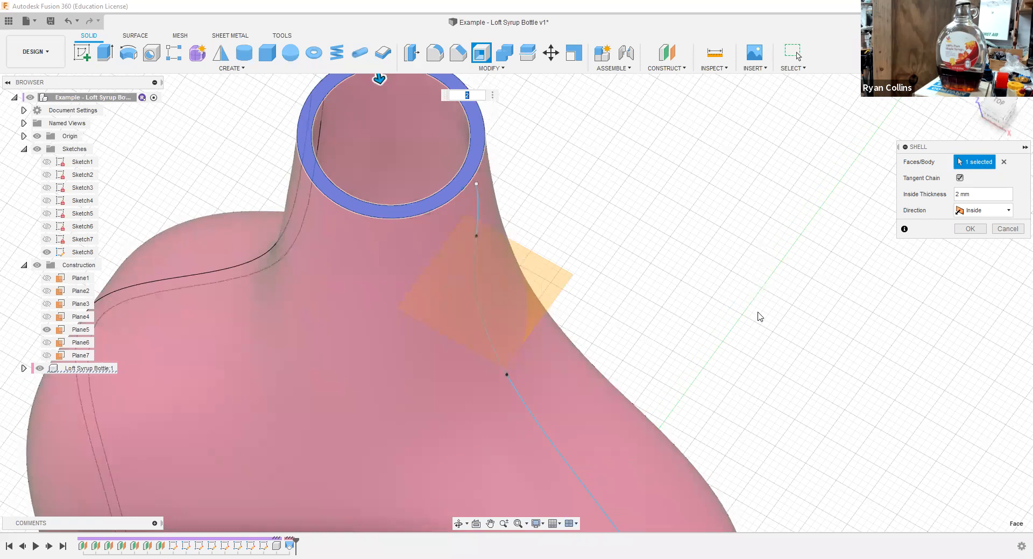
{"action": "scroll", "coordinate": [760, 317], "scroll_direction": "down", "scroll_amount": 2}
{"action": "scroll", "coordinate": [723, 255], "scroll_direction": "down", "scroll_amount": 2}
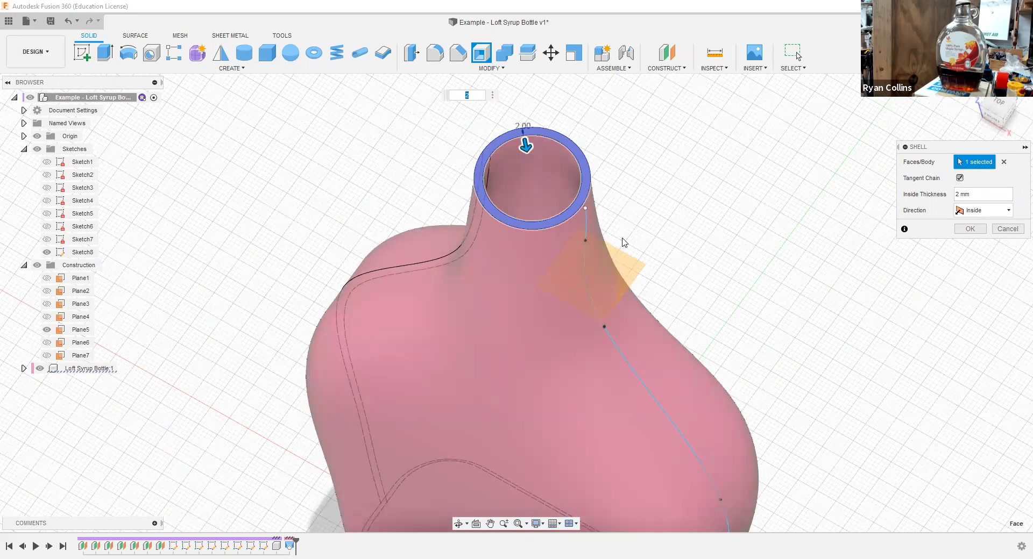
{"action": "scroll", "coordinate": [652, 135], "scroll_direction": "down", "scroll_amount": 2}
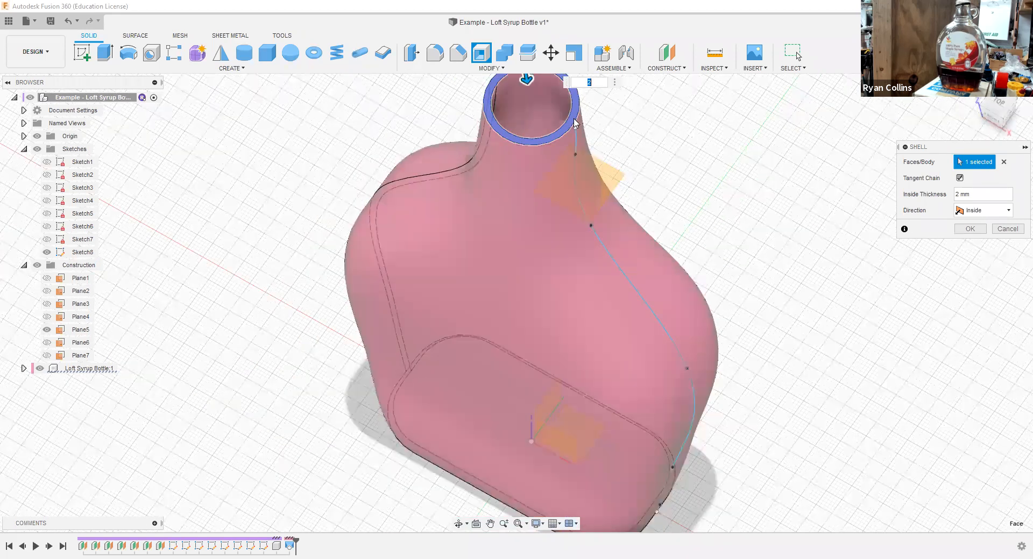
{"action": "middle_click_drag", "start_coordinate": [626, 132], "coordinate": [626, 160]}
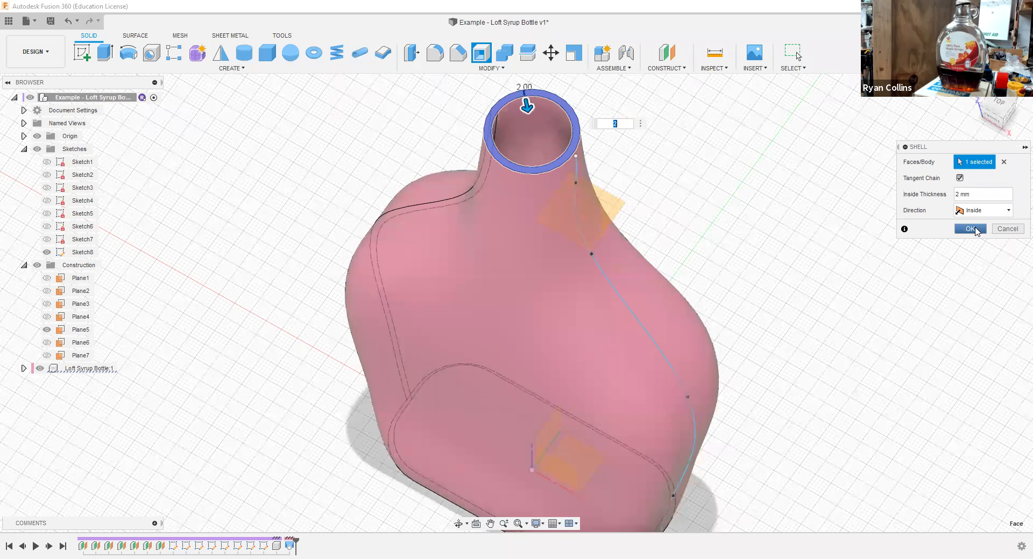
{"action": "left_click", "coordinate": [970, 229]}
{"action": "left_click", "coordinate": [797, 56]}
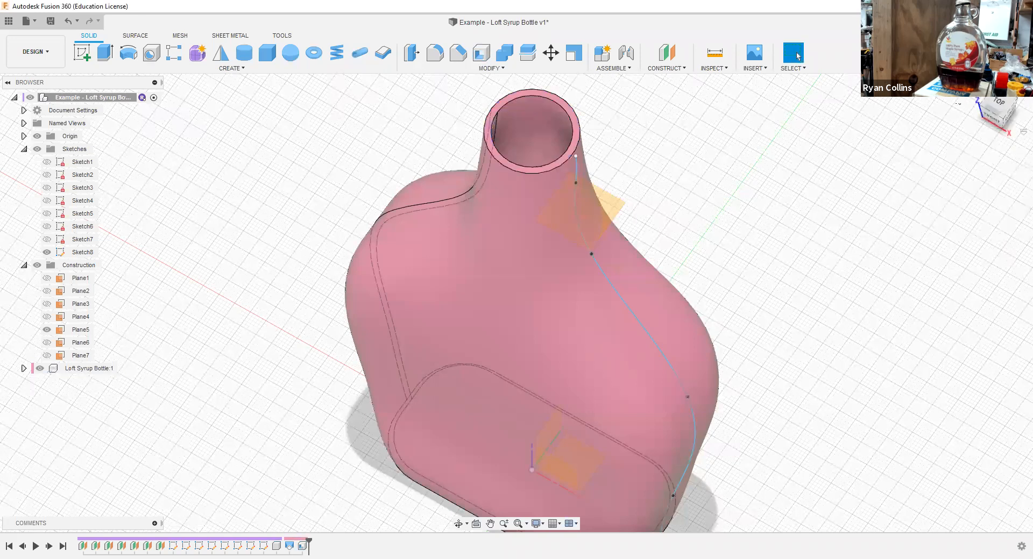
{"action": "left_click", "coordinate": [971, 87]}
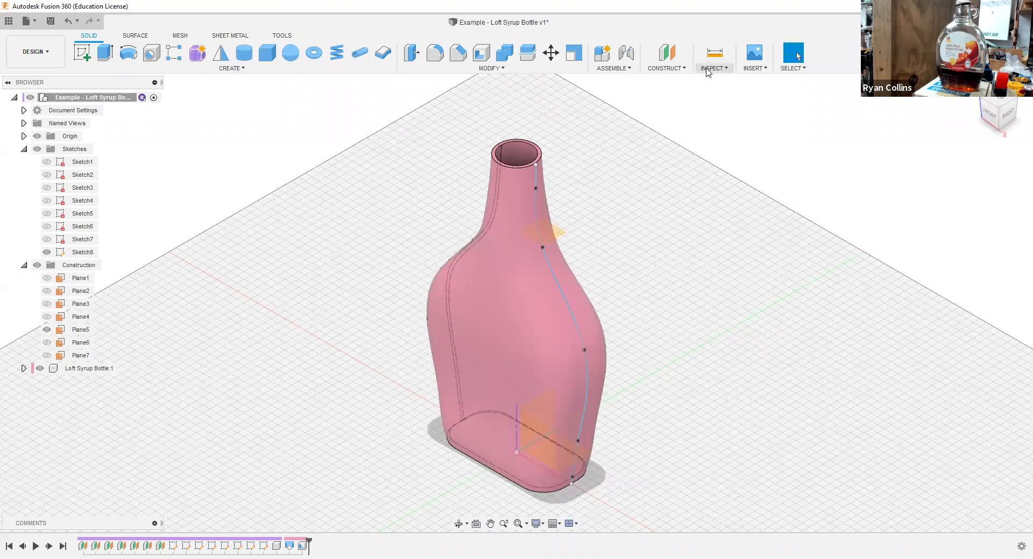
Step: Create a section analysis of the bottle on the XZ plane with hatching shown
{"action": "left_click", "coordinate": [708, 69]}
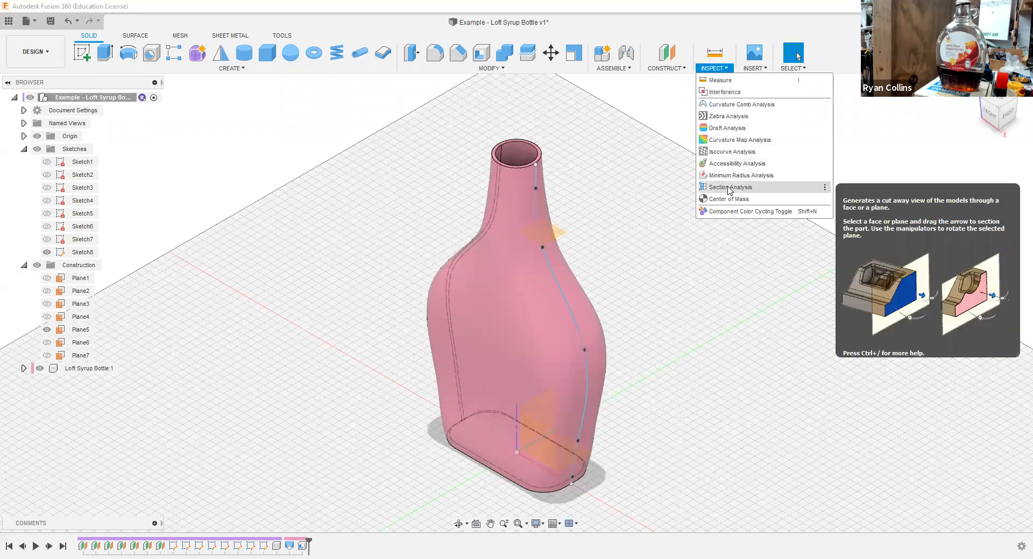
{"action": "left_click", "coordinate": [730, 187]}
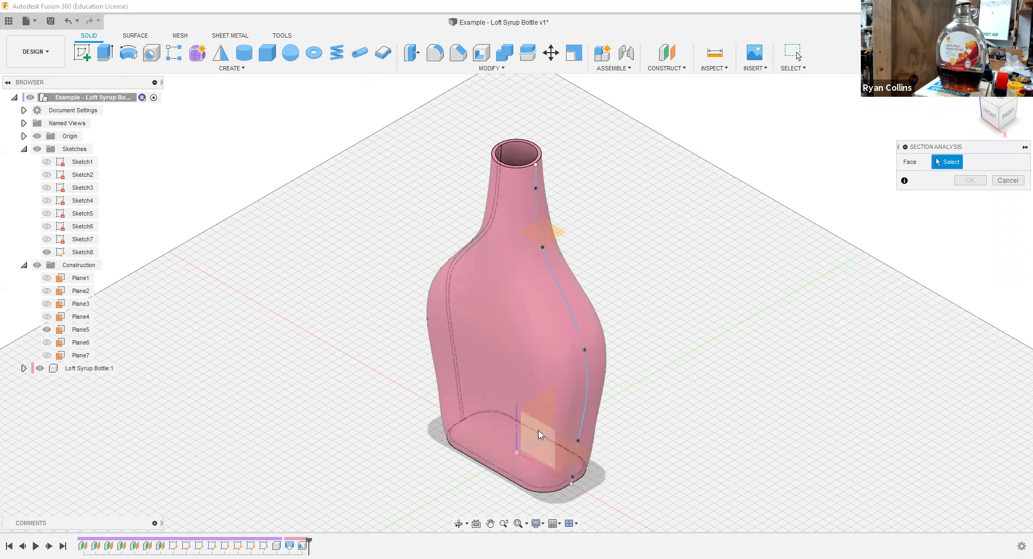
{"action": "left_click", "coordinate": [541, 435]}
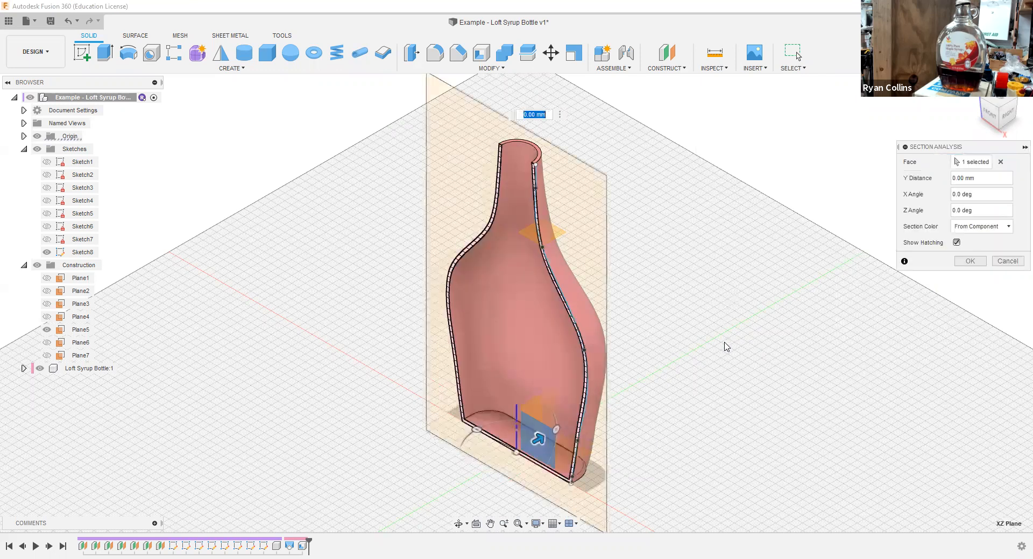
{"action": "mouse_move", "coordinate": [687, 334]}
{"action": "middle_mouse_down", "text": "shift"}
{"action": "mouse_move", "coordinate": [726, 316]}
{"action": "mouse_move", "coordinate": [703, 323]}
{"action": "middle_mouse_up", "text": "shift"}
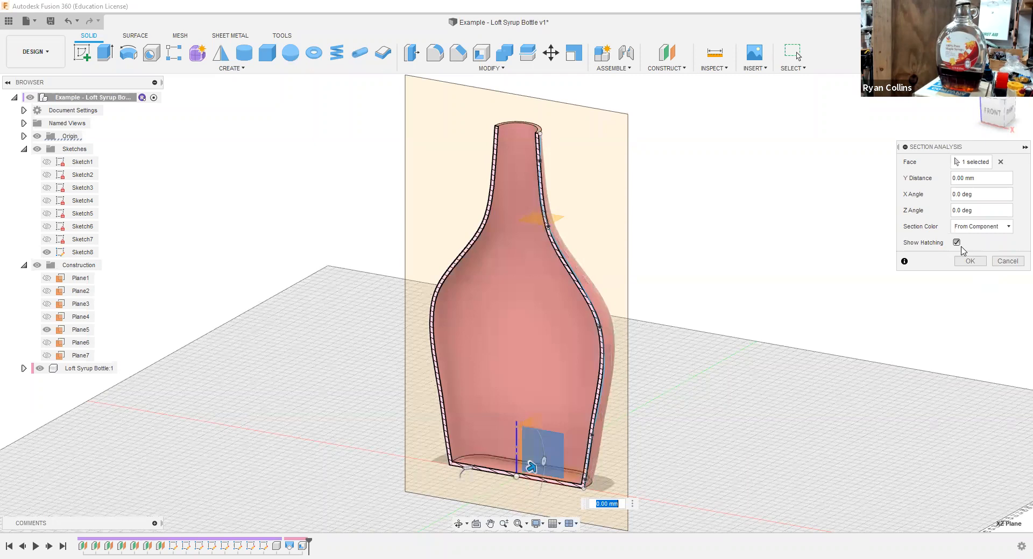
{"action": "left_click", "coordinate": [966, 263]}
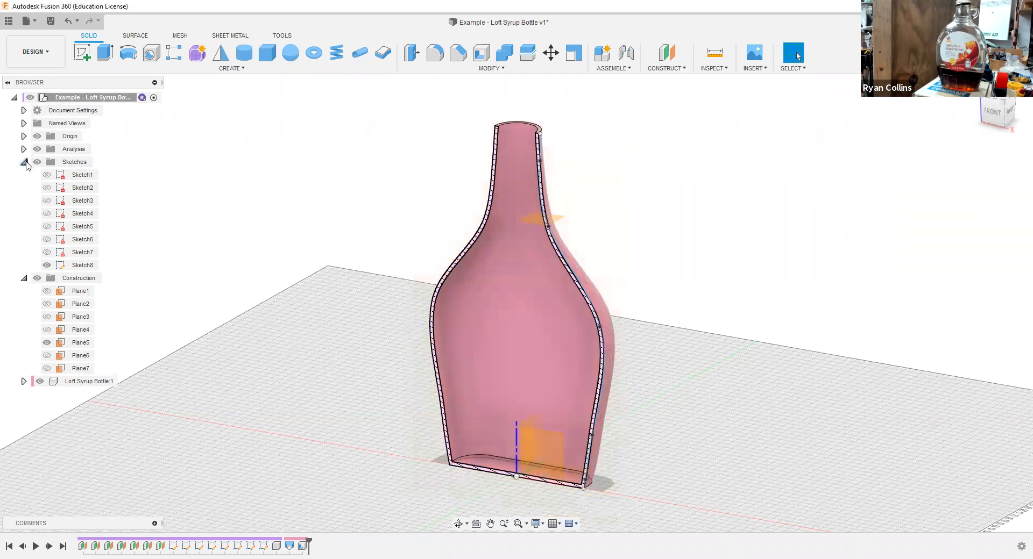
Step: Hide the section analysis and Plane5, keeping the Sketches and Construction folders expanded
{"action": "left_click", "coordinate": [25, 163]}
{"action": "left_click", "coordinate": [23, 175]}
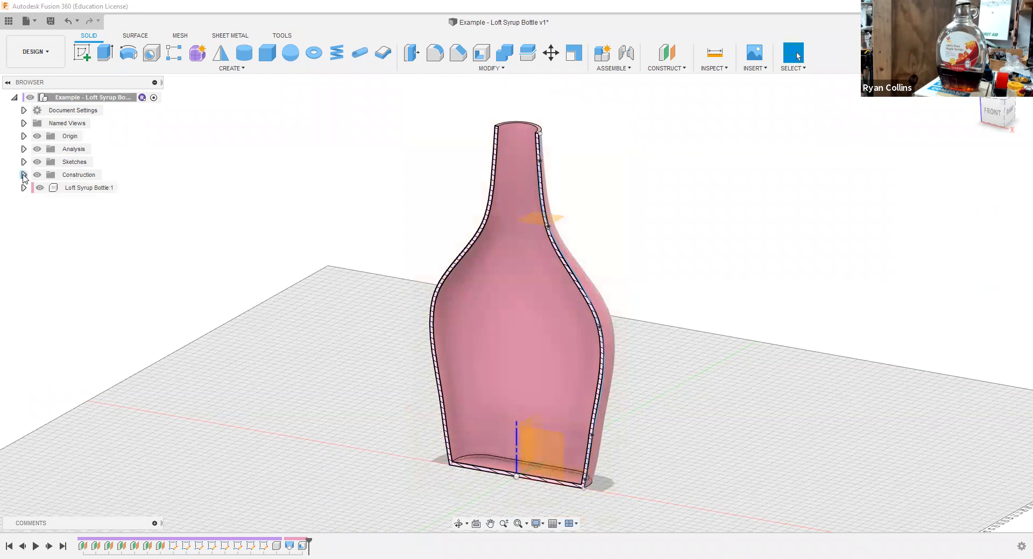
{"action": "left_click", "coordinate": [37, 149]}
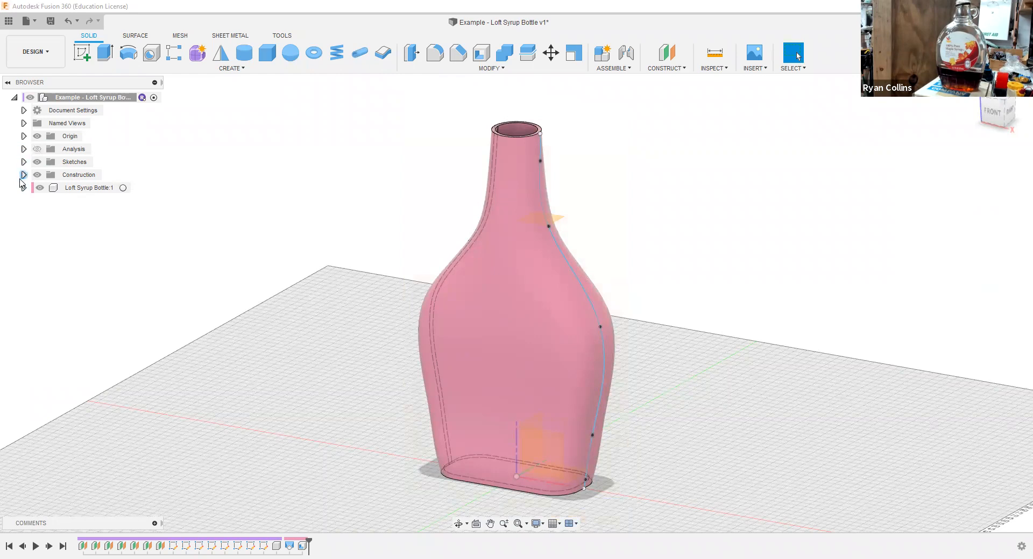
{"action": "left_click", "coordinate": [24, 175]}
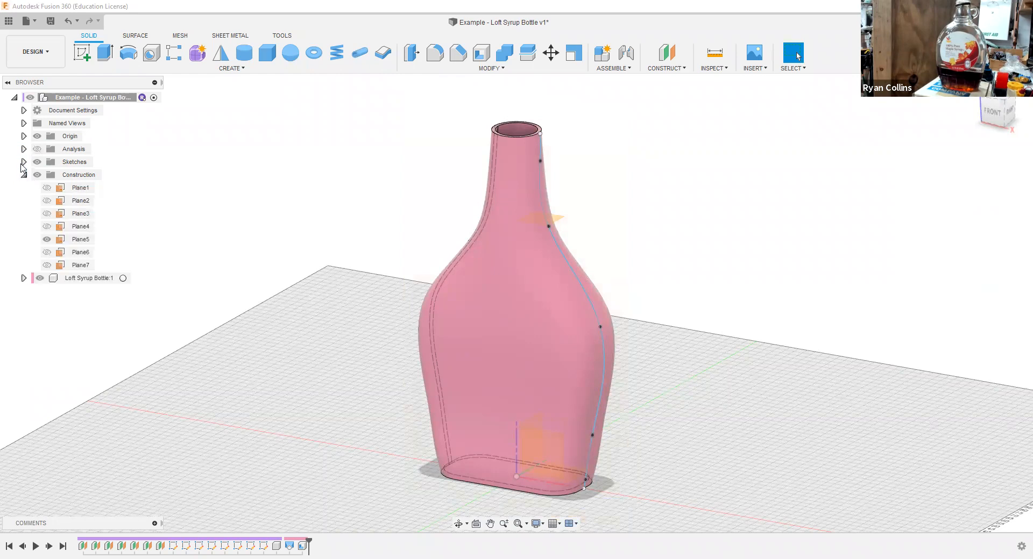
{"action": "left_click", "coordinate": [24, 162]}
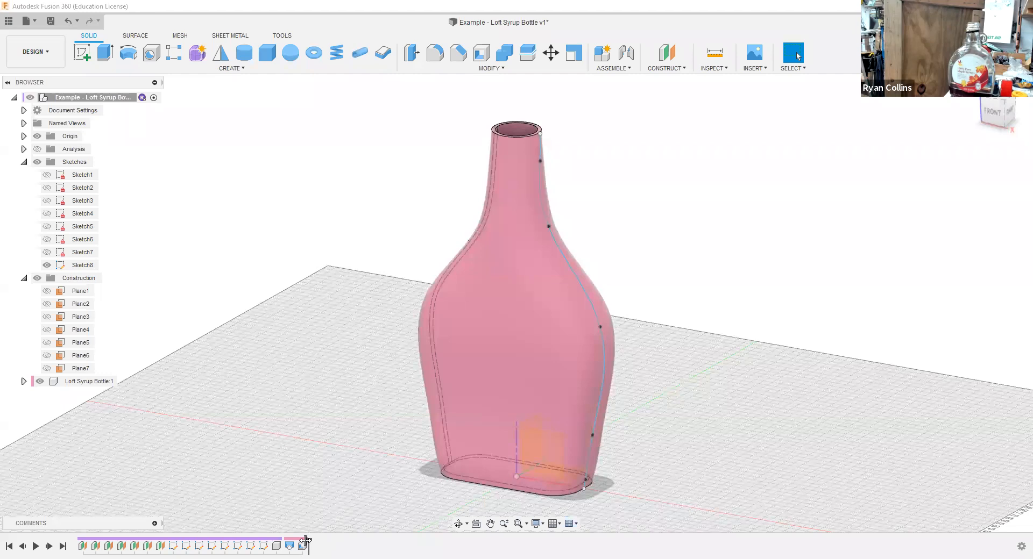
Step: Roll the history back to before the shell and remove Profile 7 from the bottle's loft
{"action": "left_click_drag", "start_coordinate": [306, 540], "coordinate": [294, 540]}
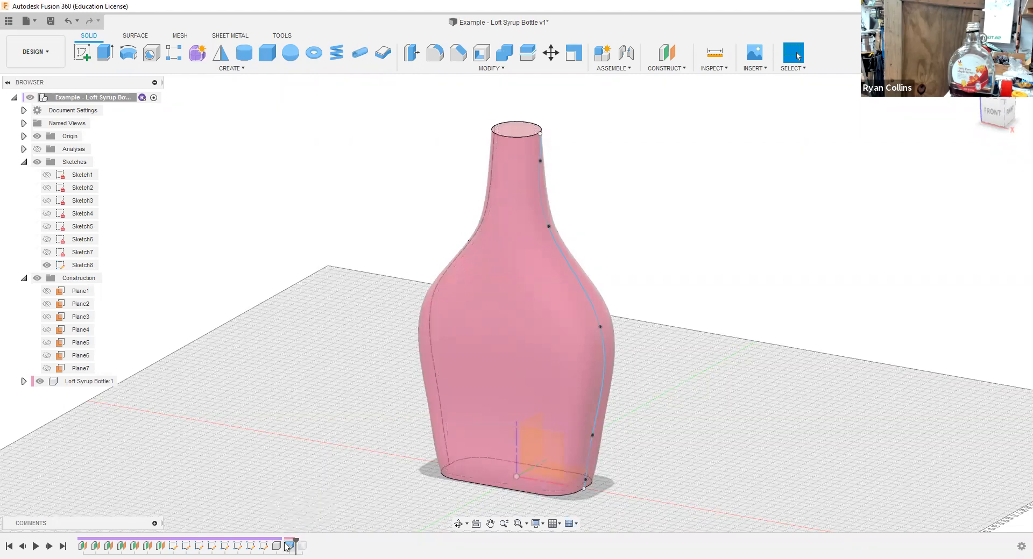
{"action": "left_click", "coordinate": [290, 546]}
{"action": "right_click", "coordinate": [290, 546]}
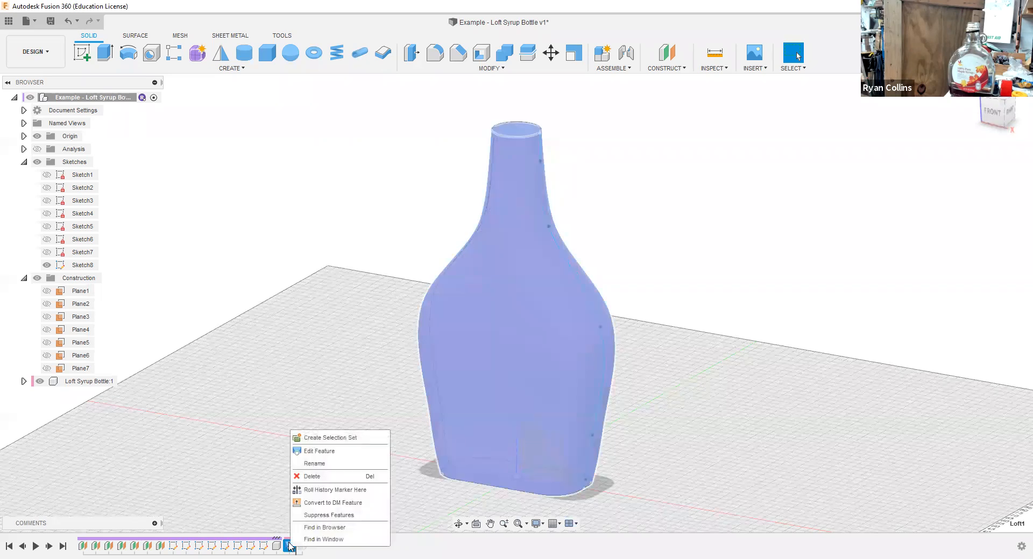
{"action": "left_click", "coordinate": [326, 455]}
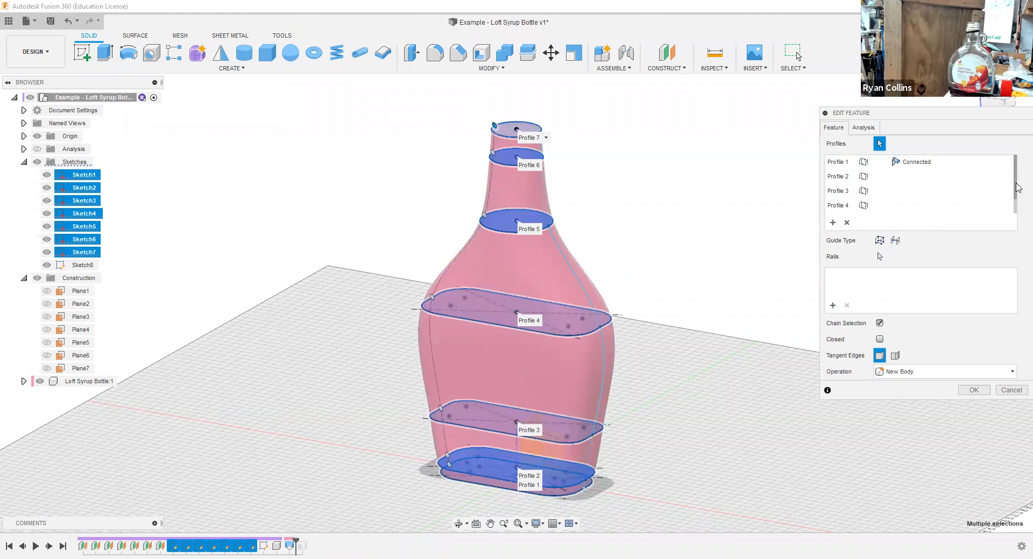
{"action": "left_click_drag", "start_coordinate": [1015, 184], "coordinate": [1016, 210]}
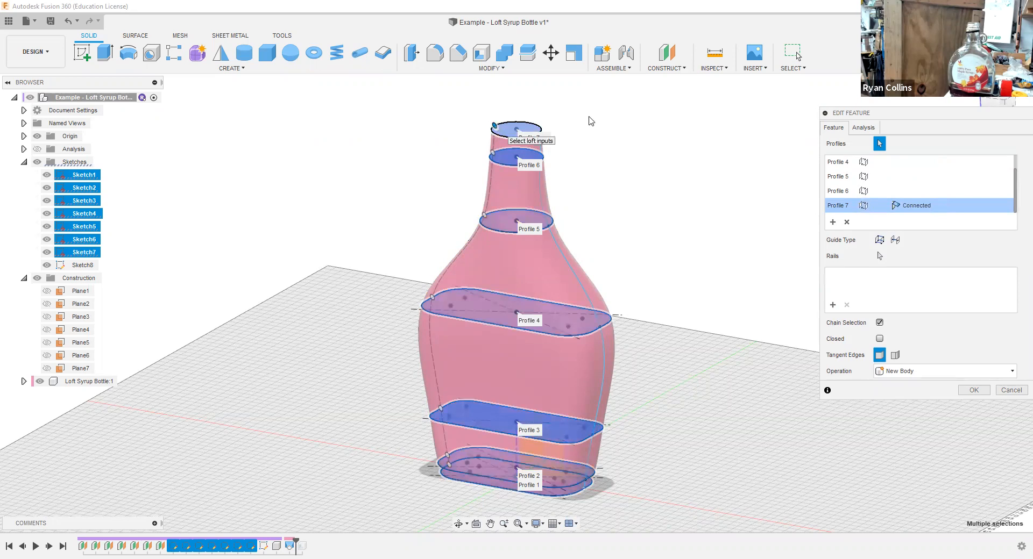
{"action": "left_click", "coordinate": [847, 222]}
{"action": "left_click", "coordinate": [847, 222]}
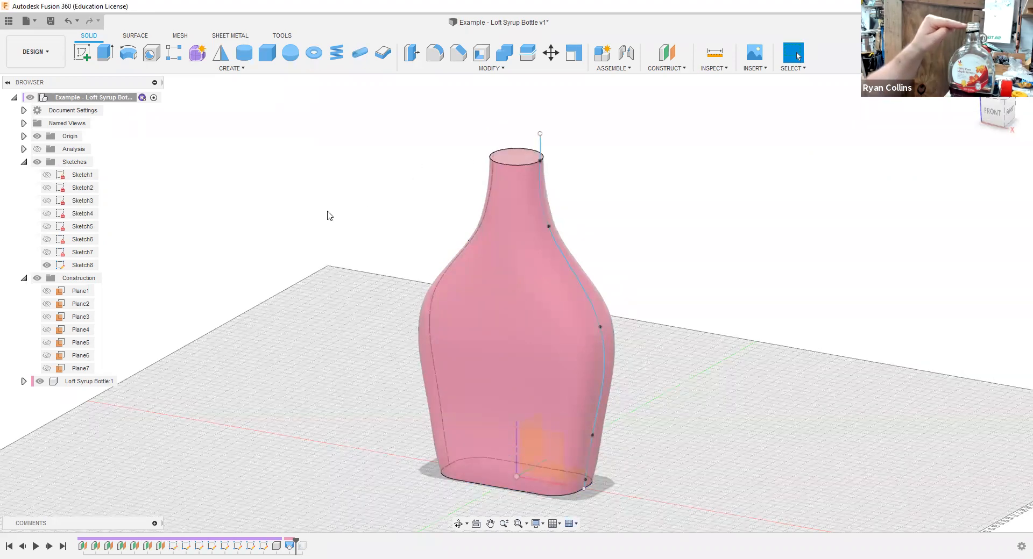
Step: Hide Sketch8, show Sketch7, and measure the circle above the neck
{"action": "left_click", "coordinate": [48, 267]}
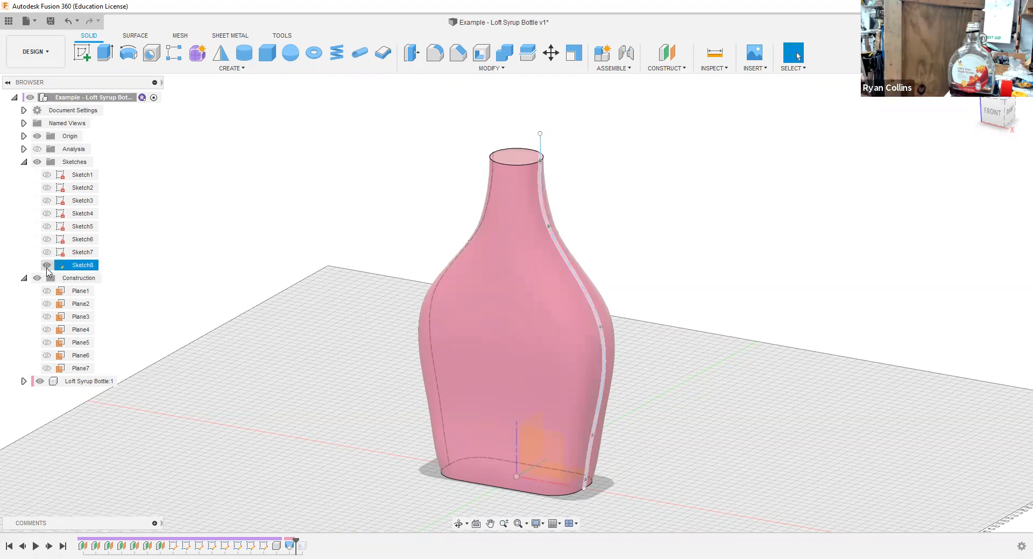
{"action": "left_click", "coordinate": [47, 265]}
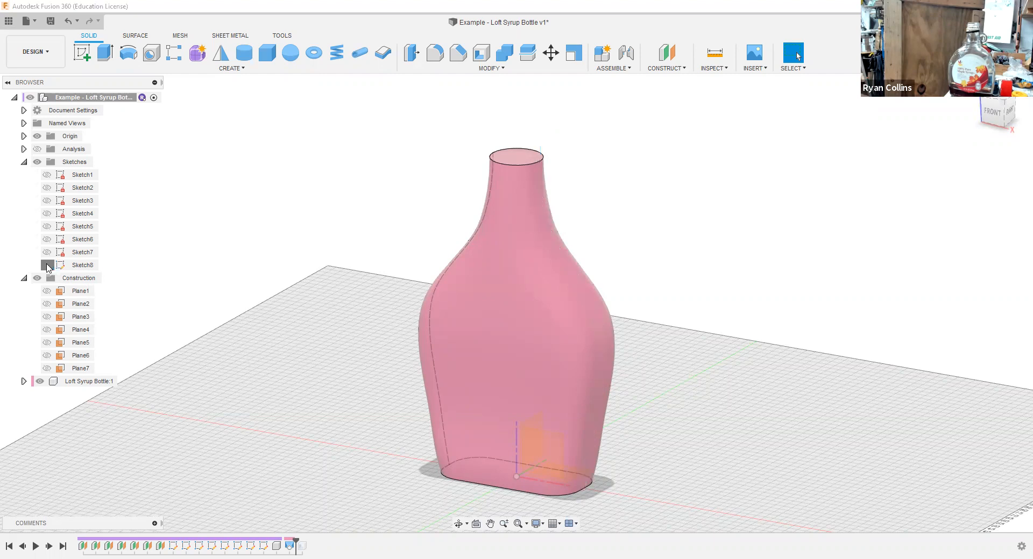
{"action": "left_click", "coordinate": [47, 252]}
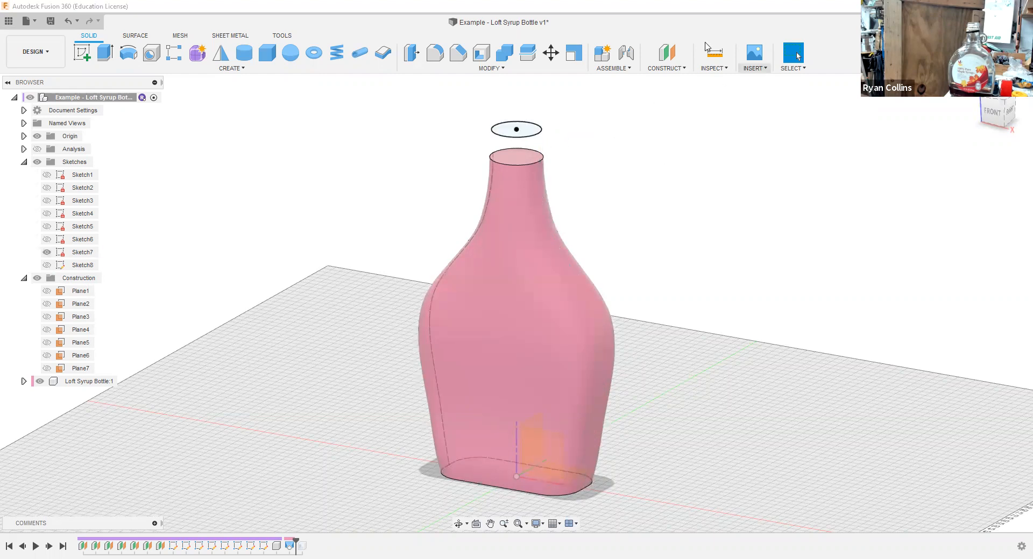
{"action": "left_click", "coordinate": [540, 133]}
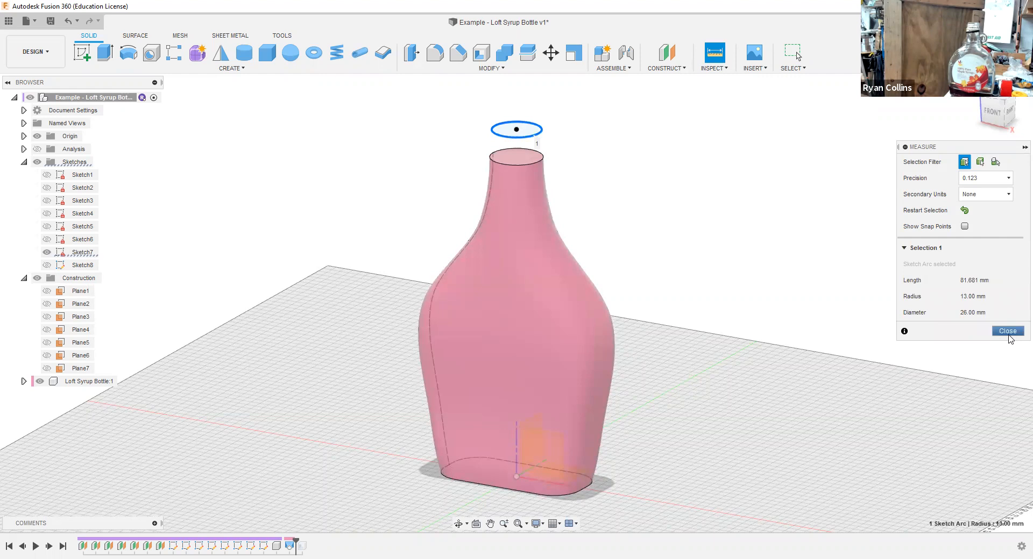
{"action": "left_click", "coordinate": [1008, 332]}
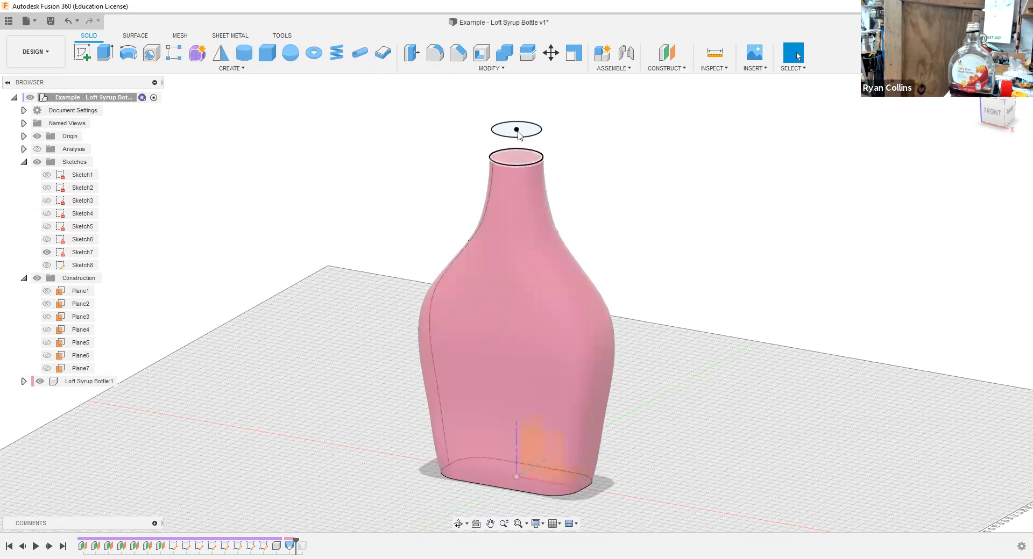
Step: Extrude the Sketch7 circle down to the top face of the lofted neck, using the To Object extent and Join operation
{"action": "left_click", "coordinate": [108, 53]}
{"action": "left_click", "coordinate": [516, 128]}
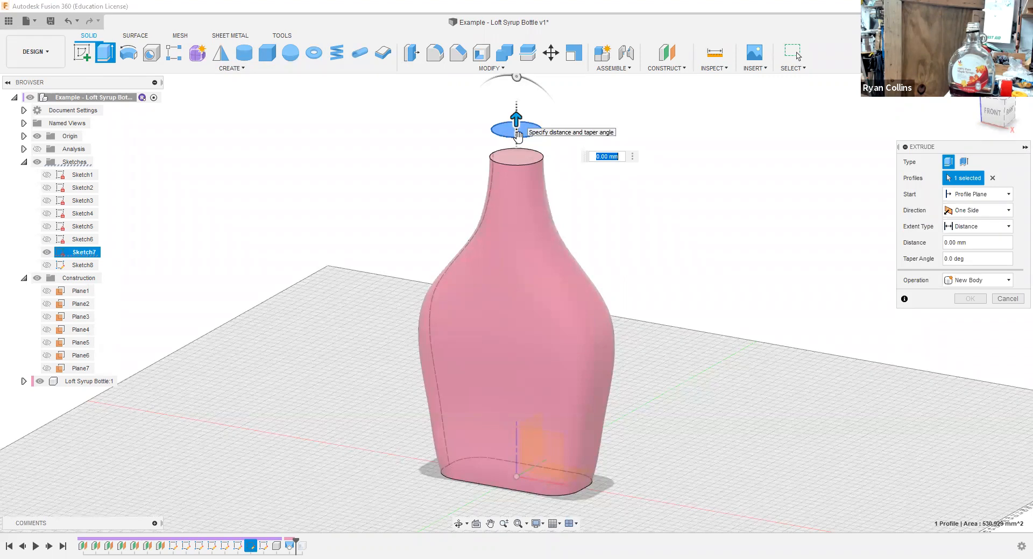
{"action": "left_click", "coordinate": [966, 233]}
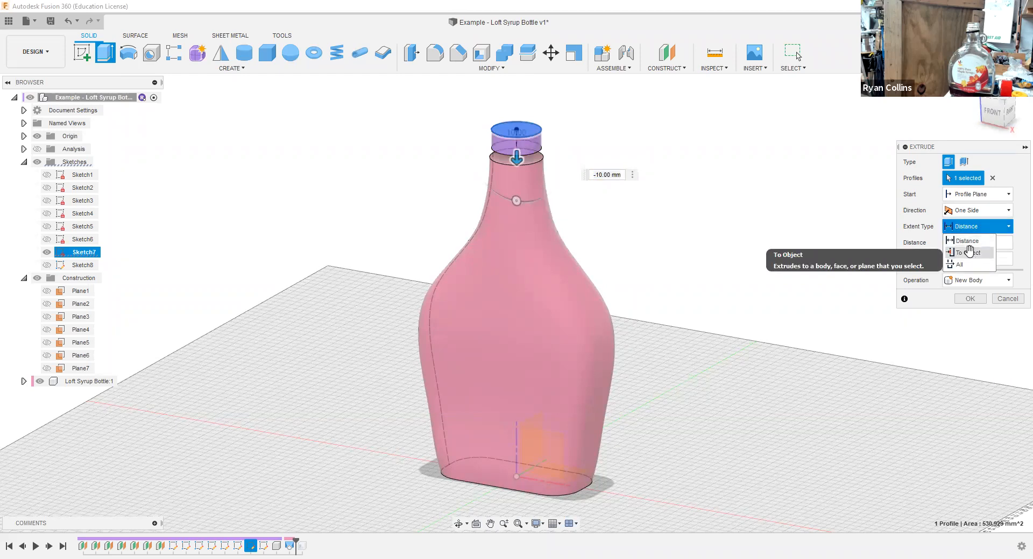
{"action": "scroll", "coordinate": [515, 132], "scroll_direction": "up", "scroll_amount": 5}
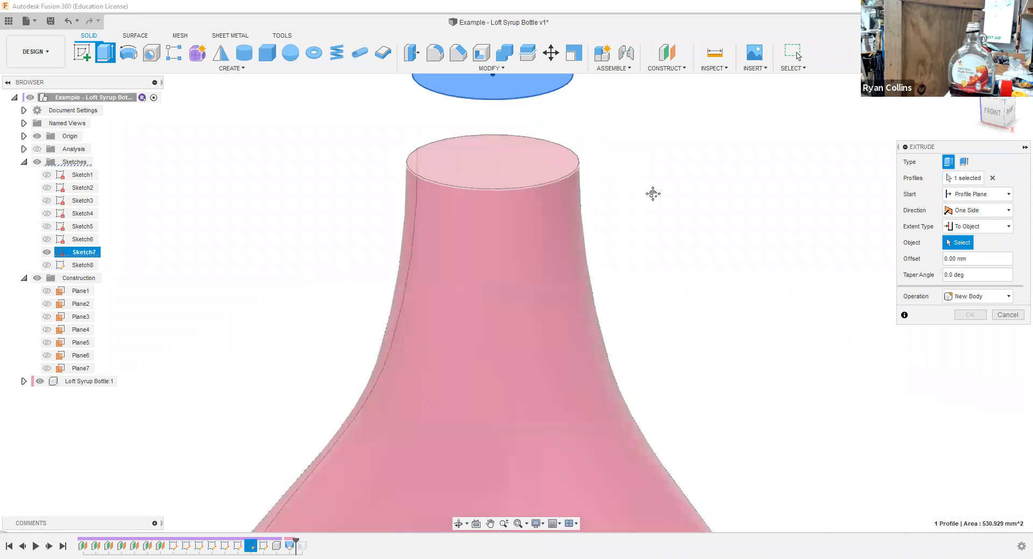
{"action": "left_click", "coordinate": [570, 177]}
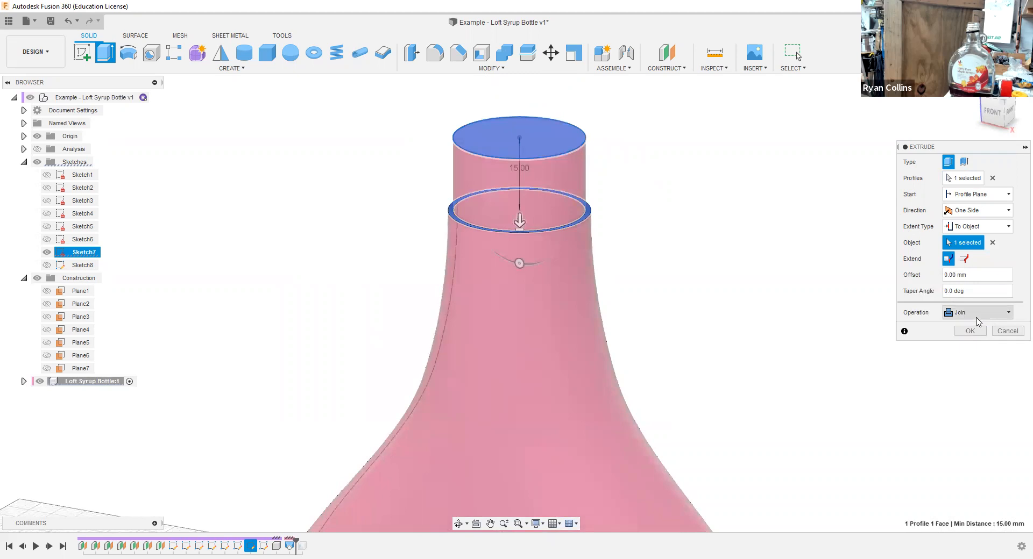
{"action": "key", "text": "Return"}
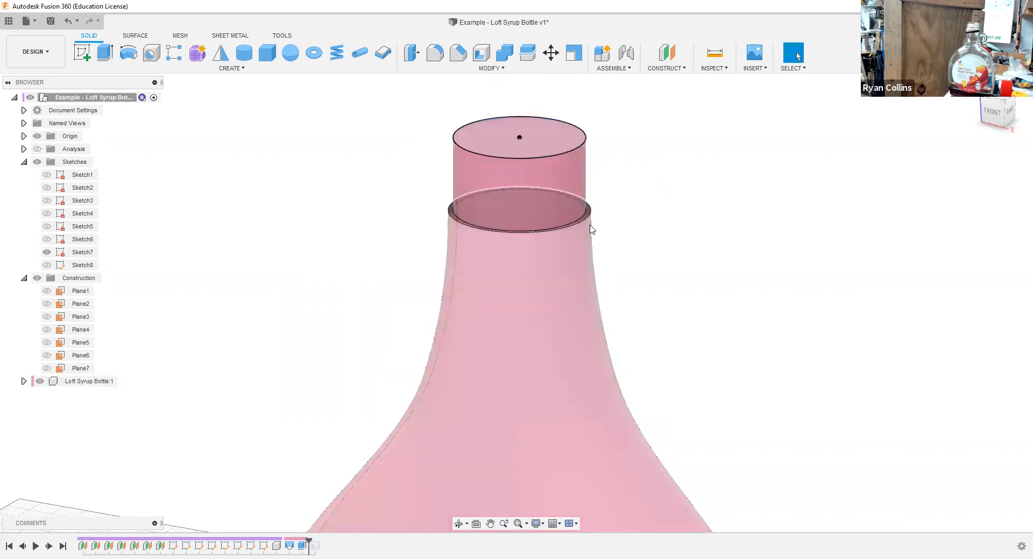
Step: Roll the history forward to include the shell and show the section analysis to inspect the neck and walls
{"action": "scroll", "coordinate": [641, 242], "scroll_direction": "down", "scroll_amount": 10}
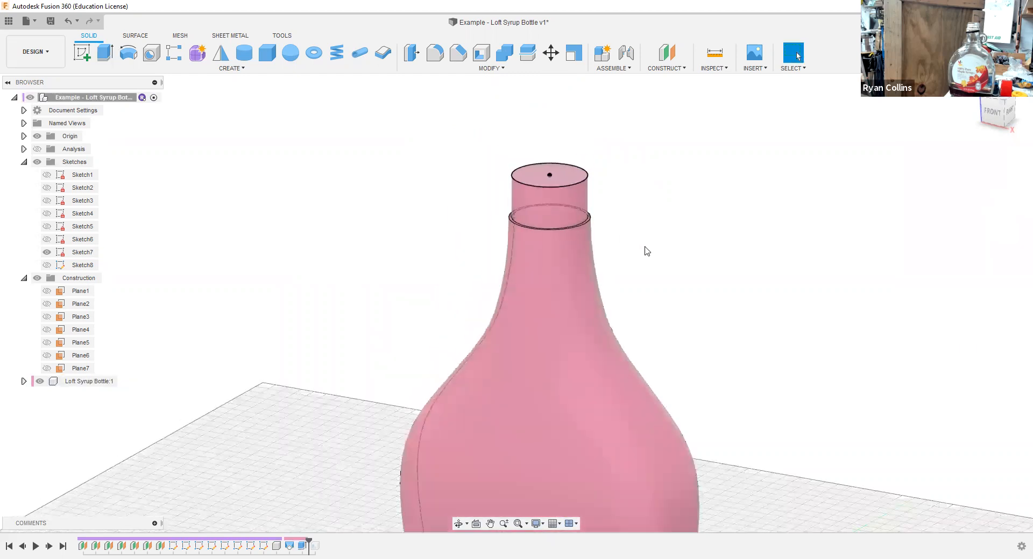
{"action": "scroll", "coordinate": [624, 218], "scroll_direction": "up", "scroll_amount": 3}
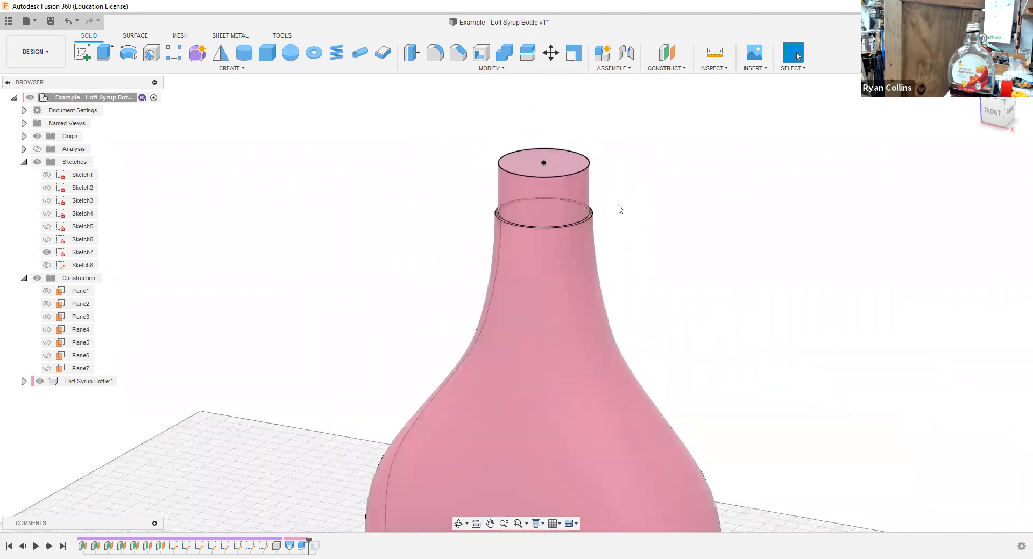
{"action": "scroll", "coordinate": [595, 215], "scroll_direction": "up", "scroll_amount": 2}
{"action": "scroll", "coordinate": [592, 216], "scroll_direction": "up", "scroll_amount": 2}
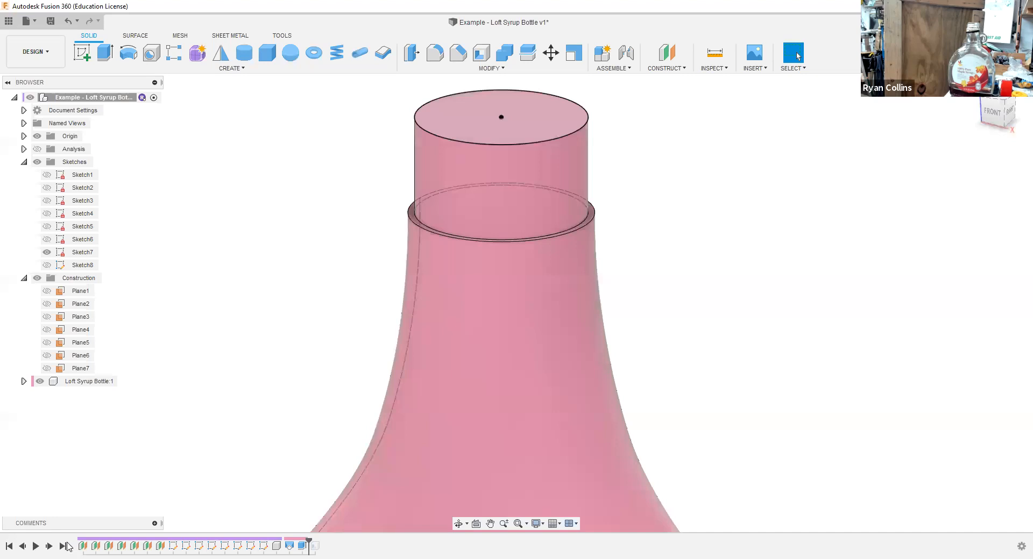
{"action": "left_click", "coordinate": [63, 547]}
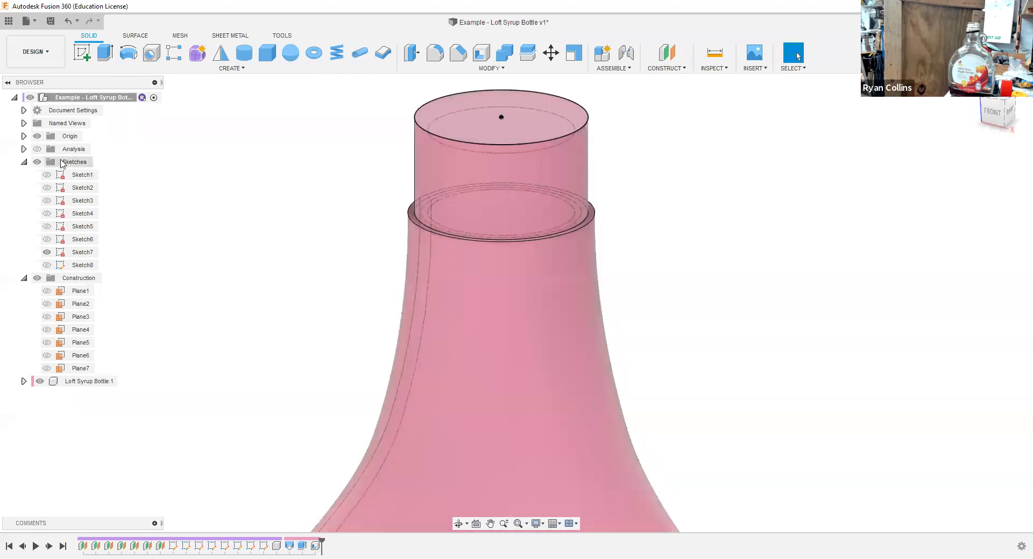
{"action": "left_click", "coordinate": [36, 151]}
{"action": "scroll", "coordinate": [791, 418], "scroll_direction": "down", "scroll_amount": 3}
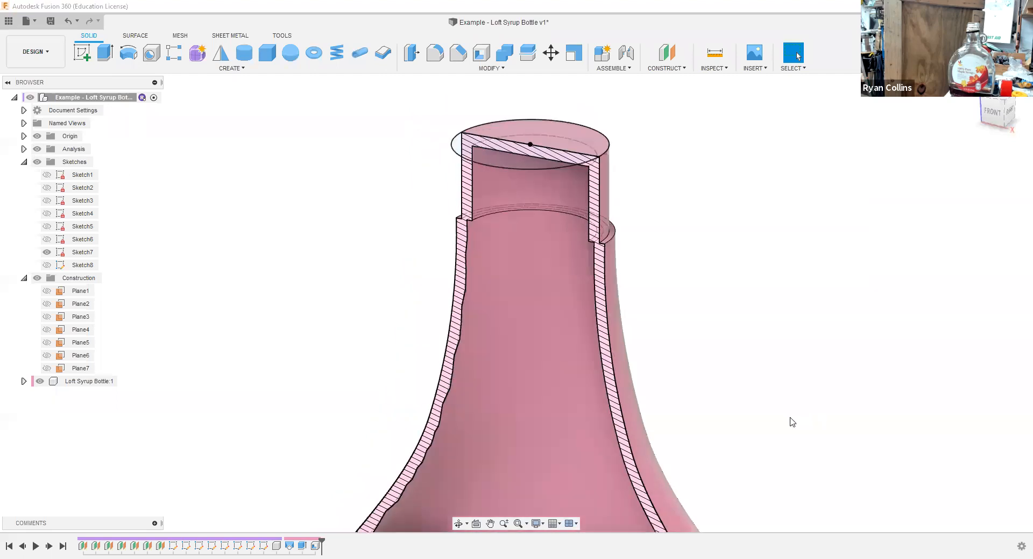
{"action": "scroll", "coordinate": [692, 410], "scroll_direction": "down", "scroll_amount": 5}
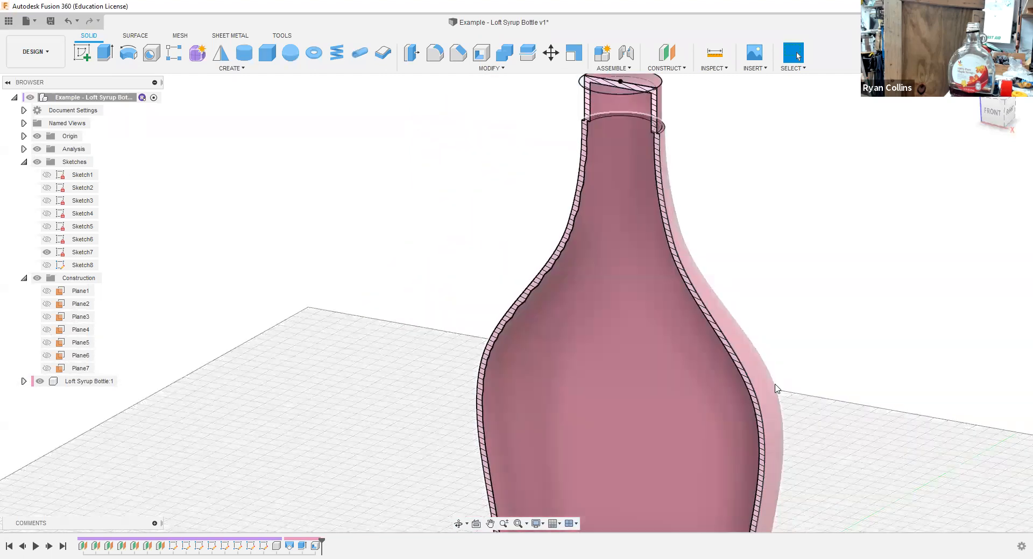
{"action": "middle_click_drag", "start_coordinate": [788, 309], "coordinate": [734, 281]}
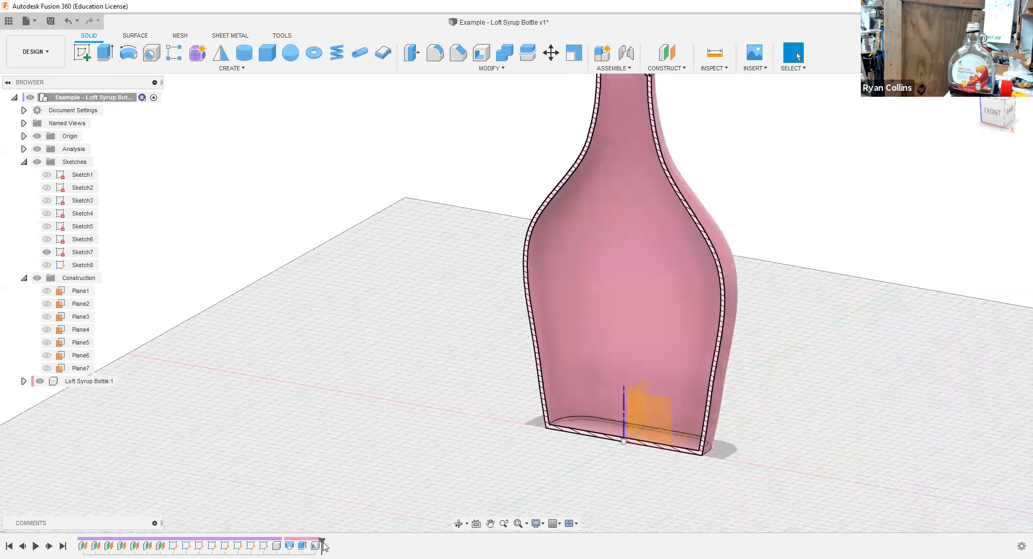
{"action": "middle_click_drag", "start_coordinate": [417, 226], "coordinate": [417, 294]}
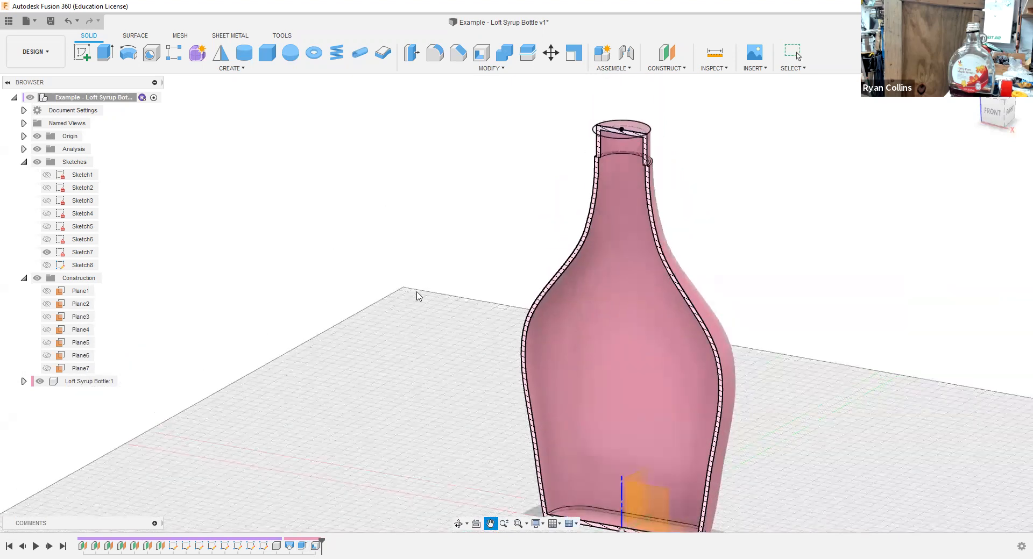
Step: Edit the shell to open the neck's top face with a 2 mm inside thickness, and hide the section analysis
{"action": "right_click", "coordinate": [316, 548]}
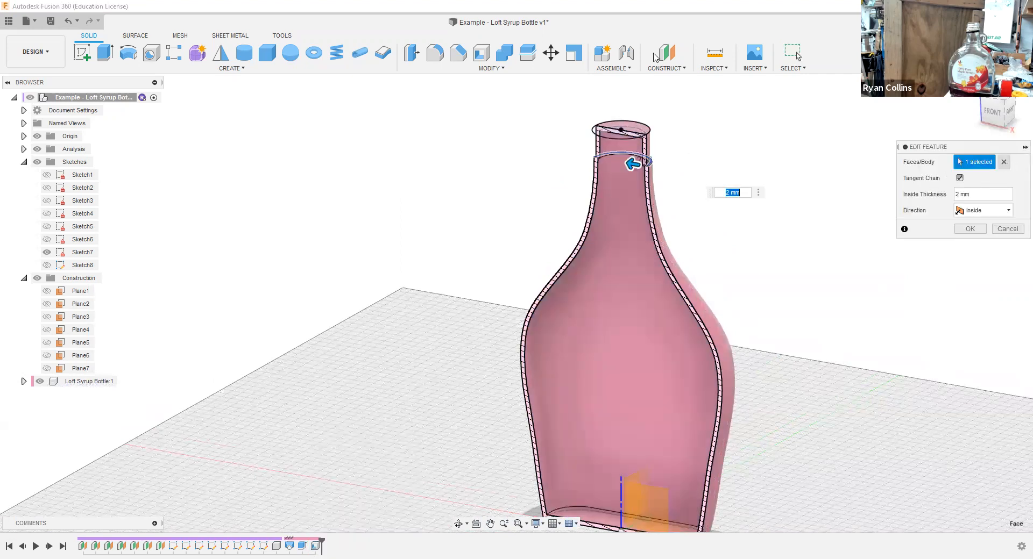
{"action": "left_click", "coordinate": [637, 130]}
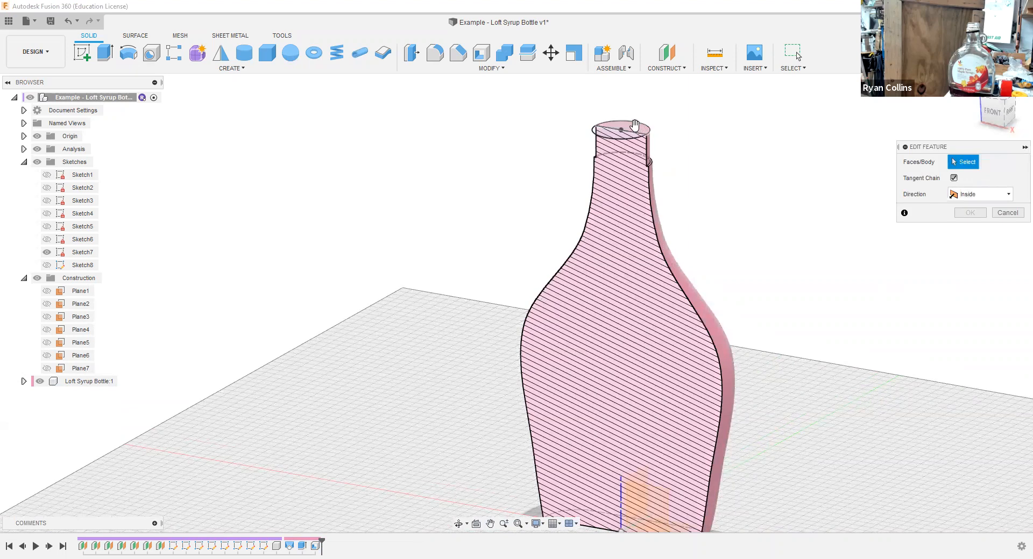
{"action": "left_click", "coordinate": [616, 136]}
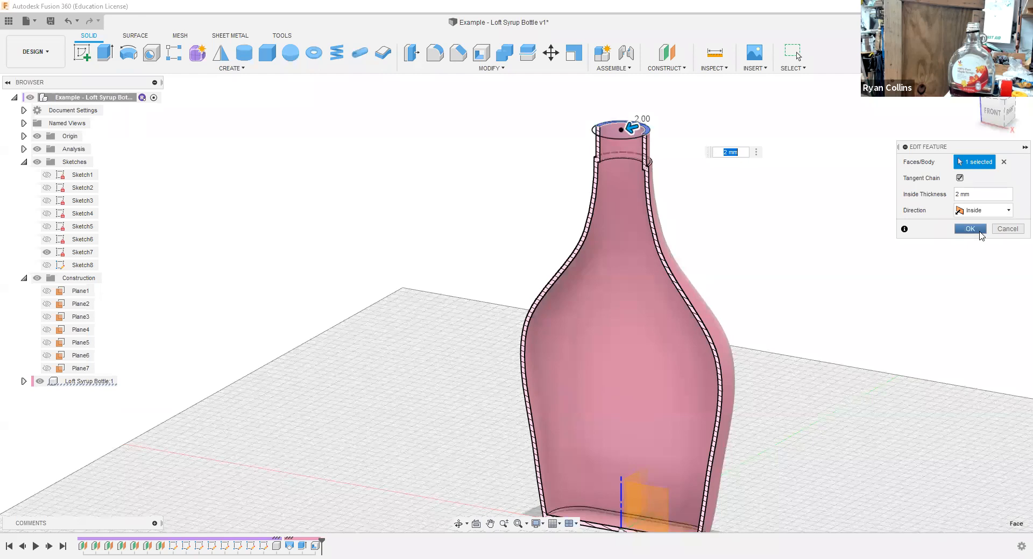
{"action": "left_click", "coordinate": [970, 230]}
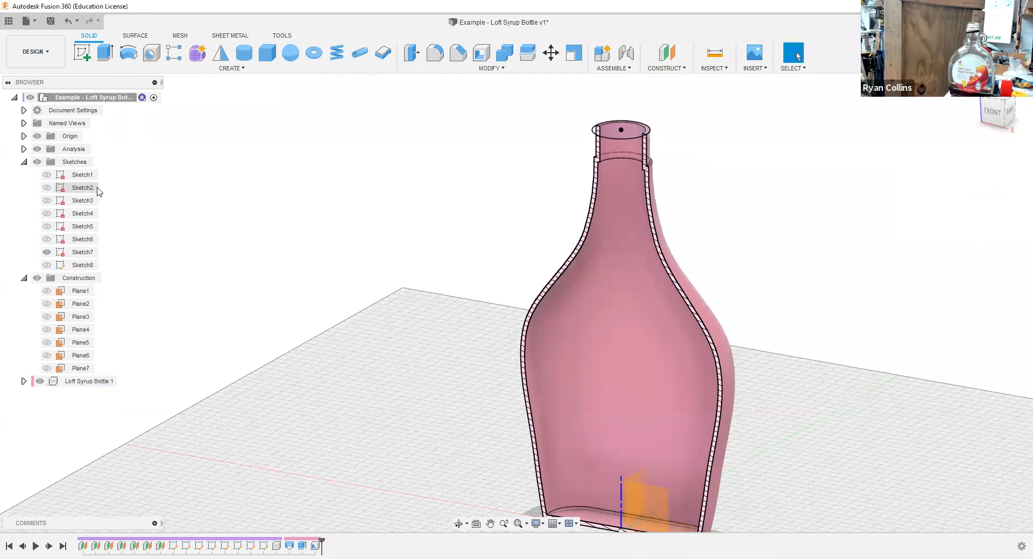
{"action": "left_click", "coordinate": [36, 149]}
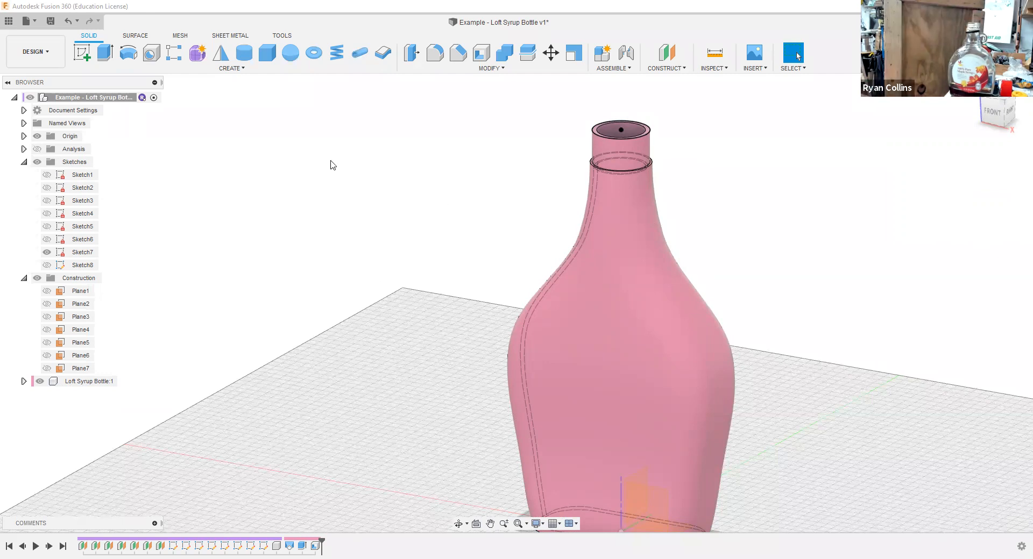
Step: Start a thread on the outer cylindrical face of the bottle's straight neck
{"action": "left_click", "coordinate": [240, 70]}
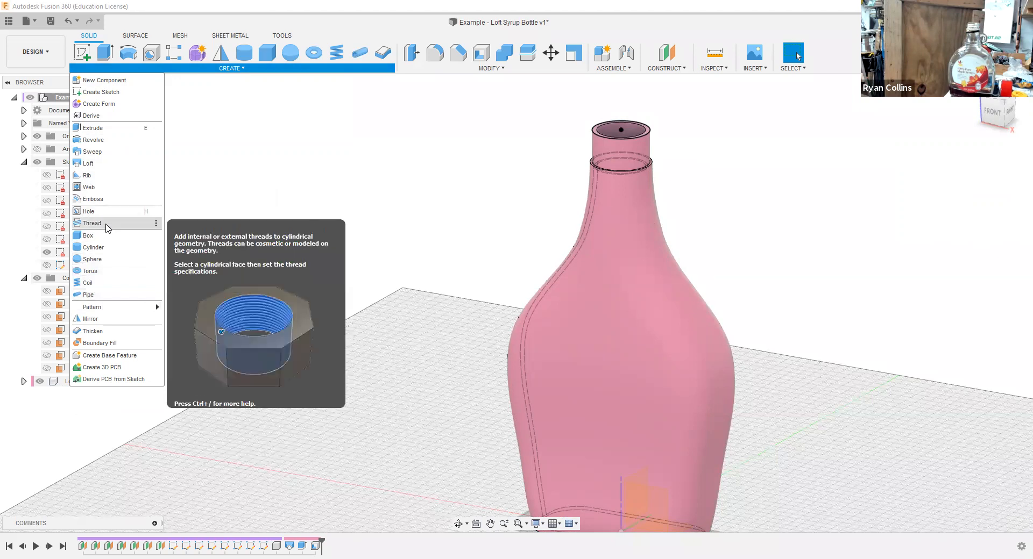
{"action": "left_click", "coordinate": [107, 226]}
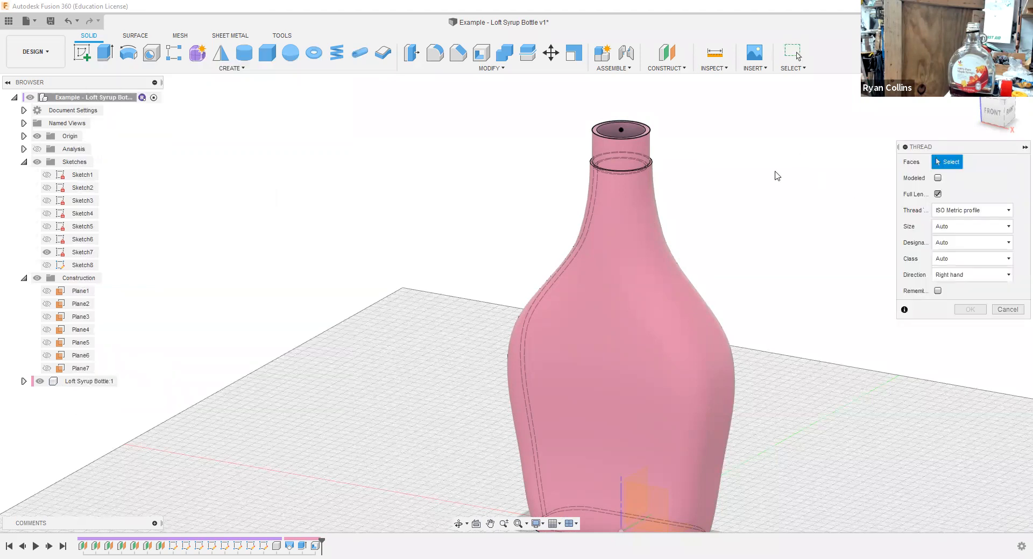
{"action": "scroll", "coordinate": [786, 186], "scroll_direction": "down", "scroll_amount": 3}
{"action": "scroll", "coordinate": [861, 210], "scroll_direction": "up", "scroll_amount": 4}
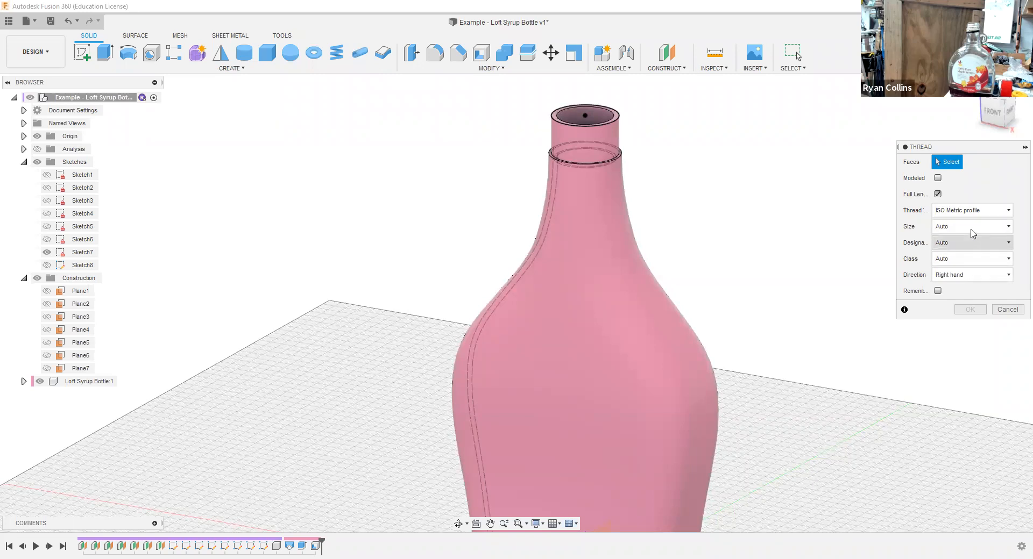
{"action": "scroll", "coordinate": [704, 138], "scroll_direction": "up", "scroll_amount": 2}
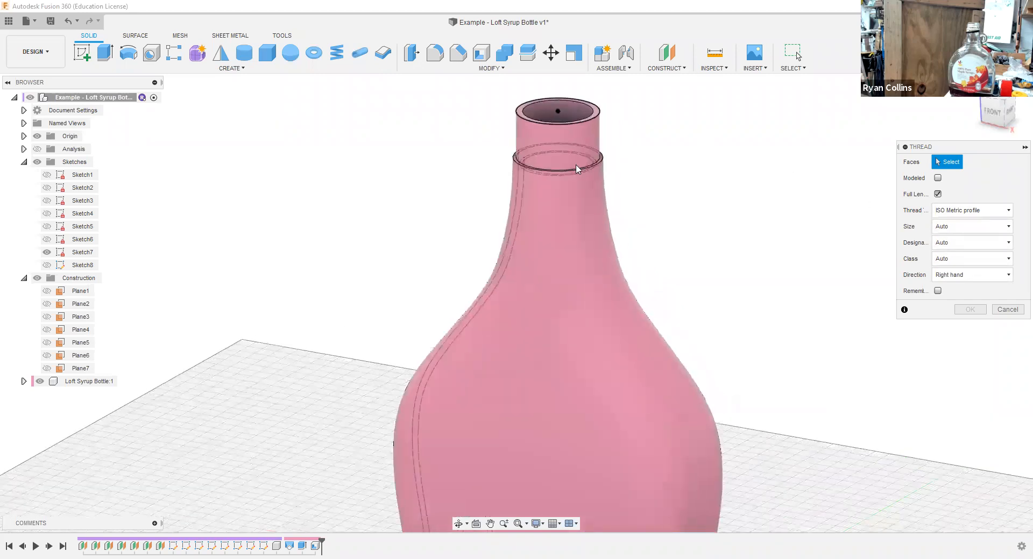
{"action": "scroll", "coordinate": [576, 143], "scroll_direction": "up", "scroll_amount": 3}
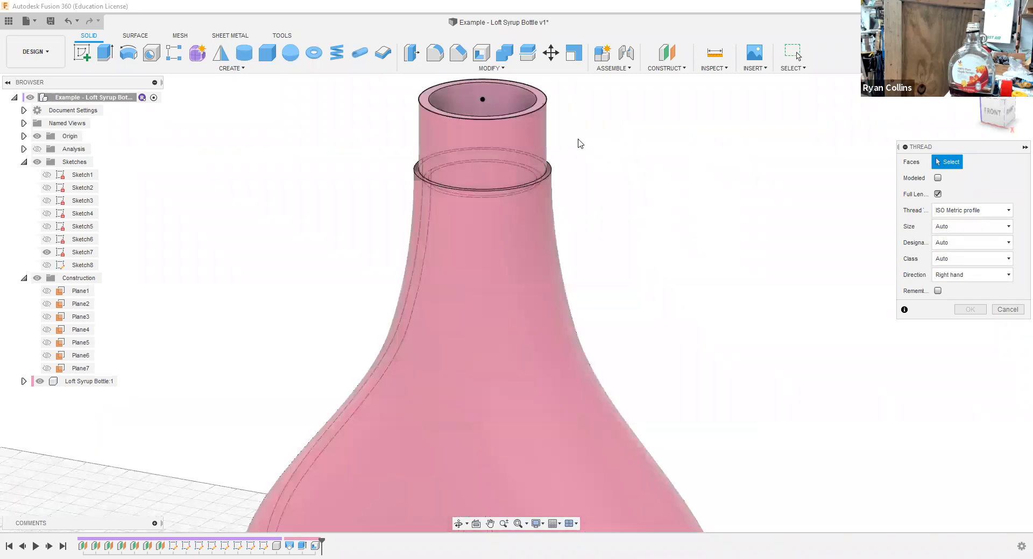
{"action": "left_click", "coordinate": [543, 138]}
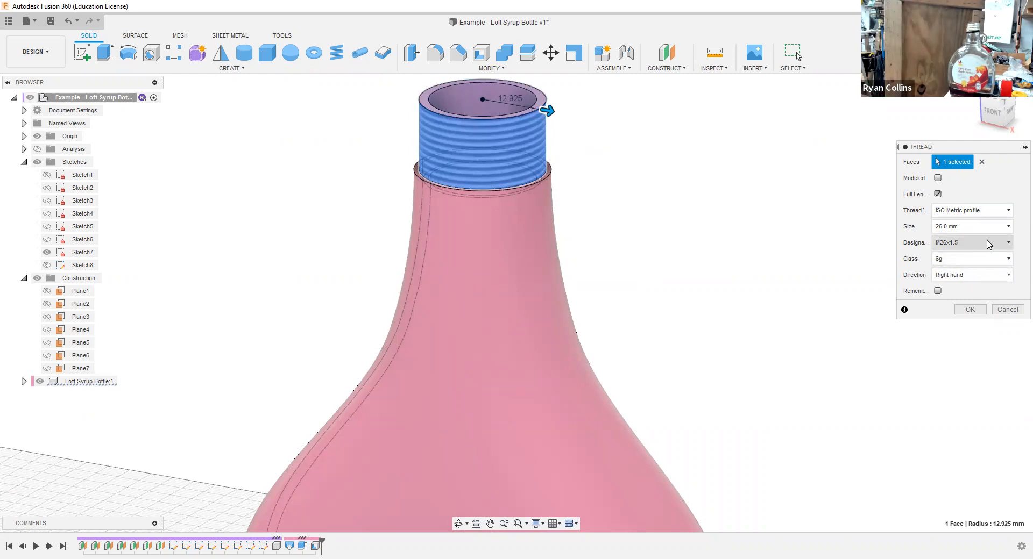
Step: Make the neck thread modeled so that it cuts real geometry
{"action": "left_click", "coordinate": [1010, 246]}
{"action": "left_click", "coordinate": [1010, 246]}
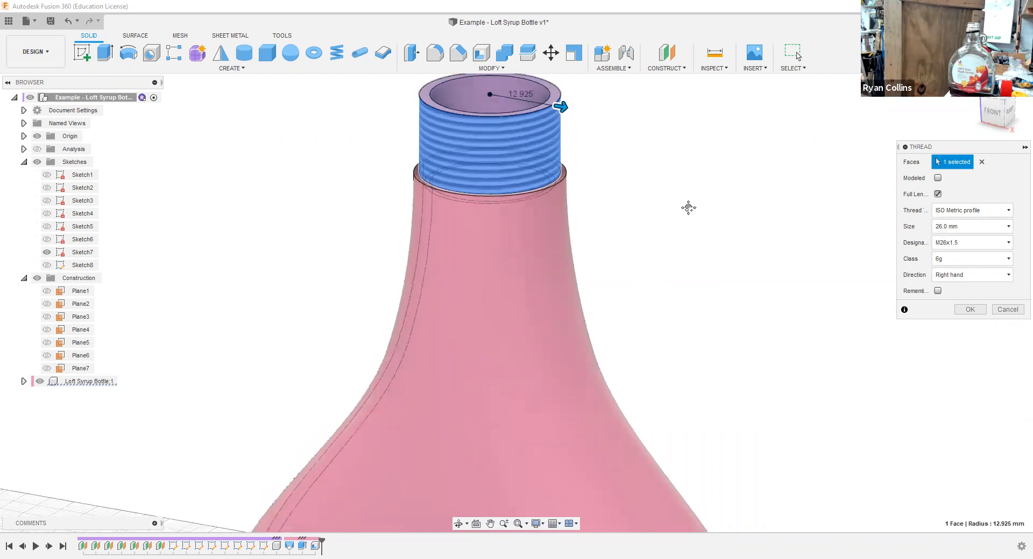
{"action": "scroll", "coordinate": [446, 221], "scroll_direction": "up", "scroll_amount": 3}
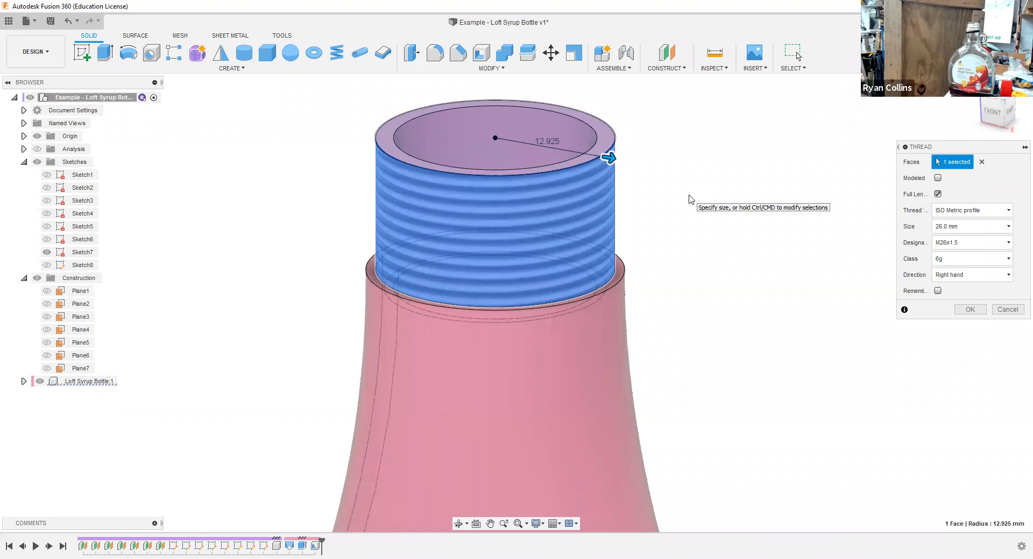
{"action": "left_click", "coordinate": [937, 178]}
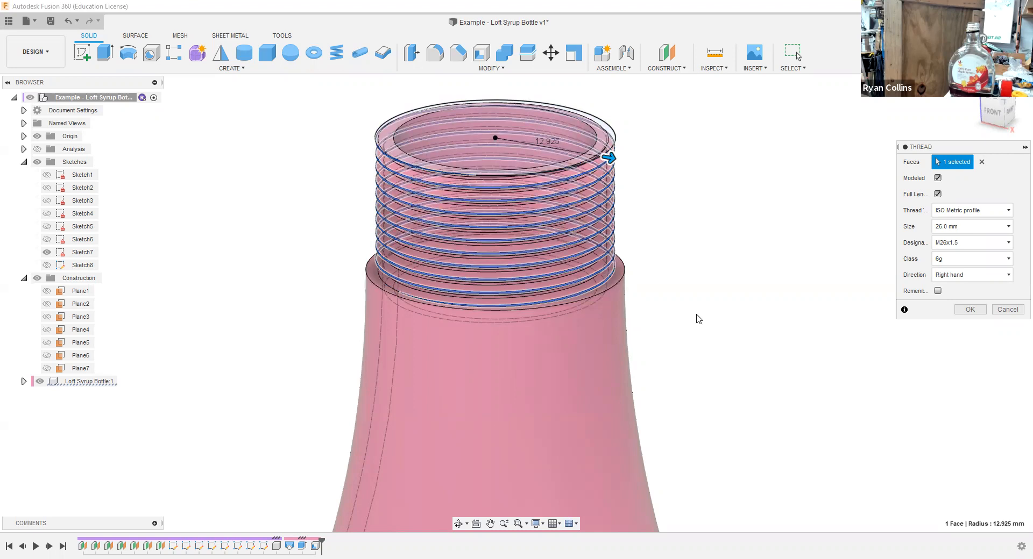
{"action": "middle_click_drag", "start_coordinate": [689, 292], "coordinate": [687, 316], "text": "shift"}
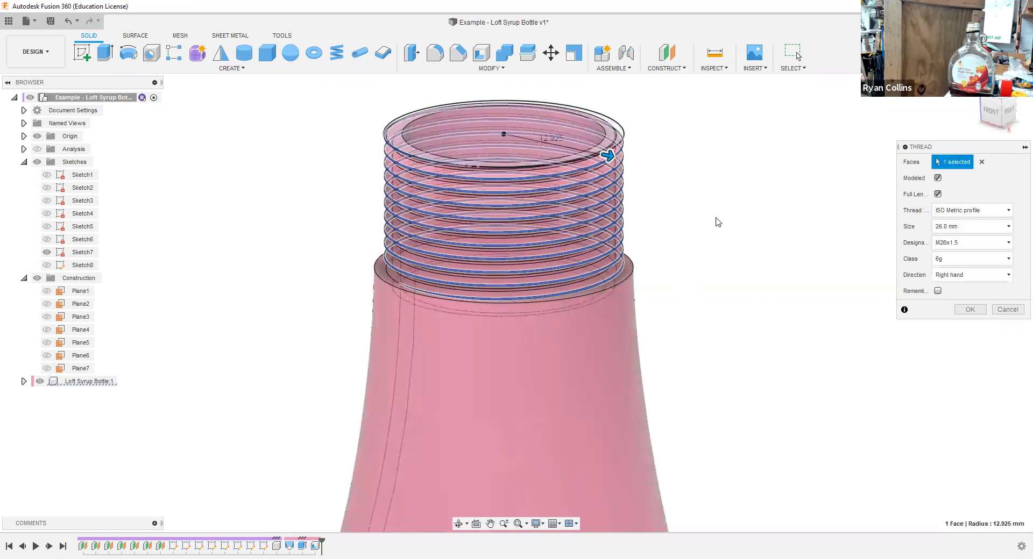
Step: Try the GB Metric Profile, BSP Pipe Threads and ACME Screw Threads types on the neck thread
{"action": "left_click", "coordinate": [982, 213]}
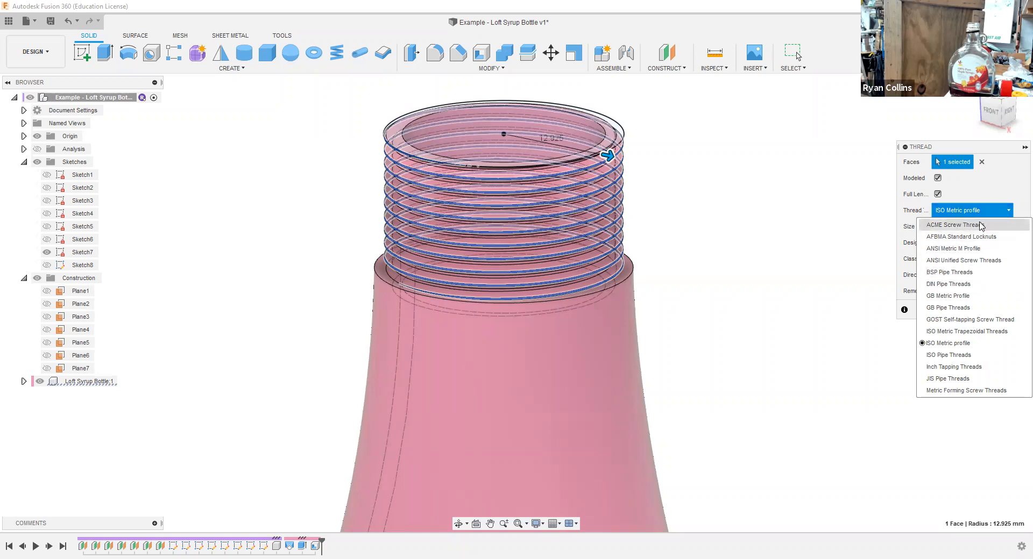
{"action": "left_click", "coordinate": [967, 297]}
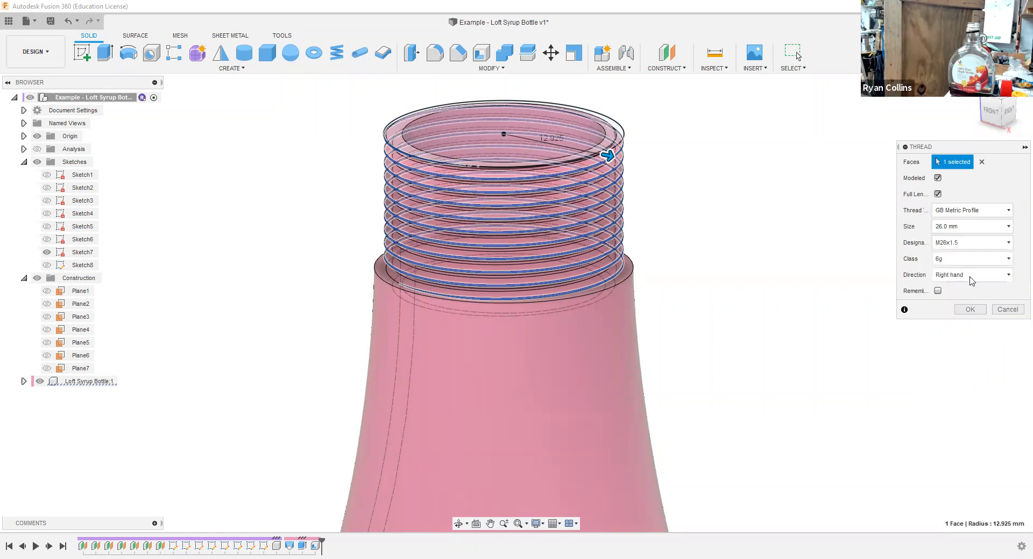
{"action": "left_click", "coordinate": [988, 217]}
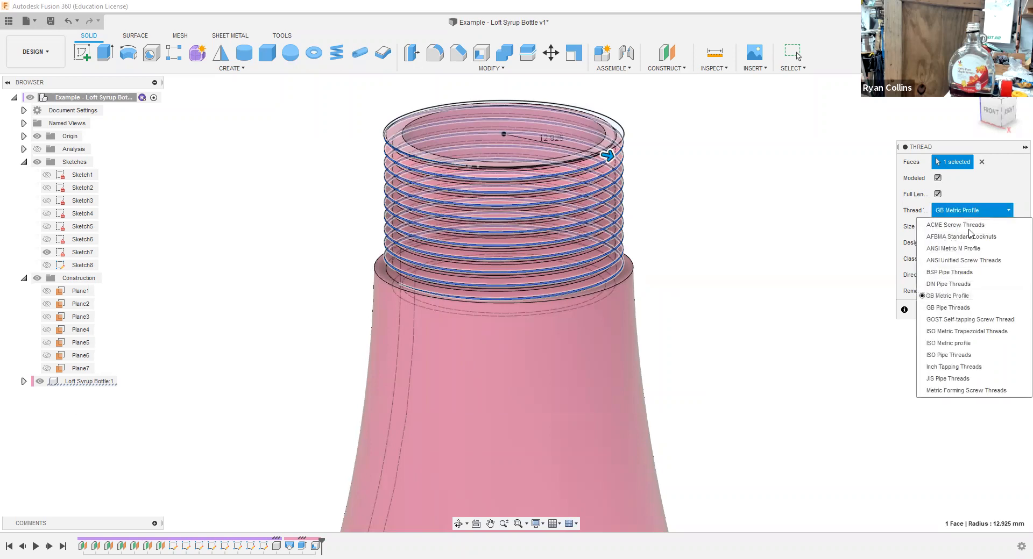
{"action": "left_click", "coordinate": [950, 273]}
{"action": "left_click", "coordinate": [974, 215]}
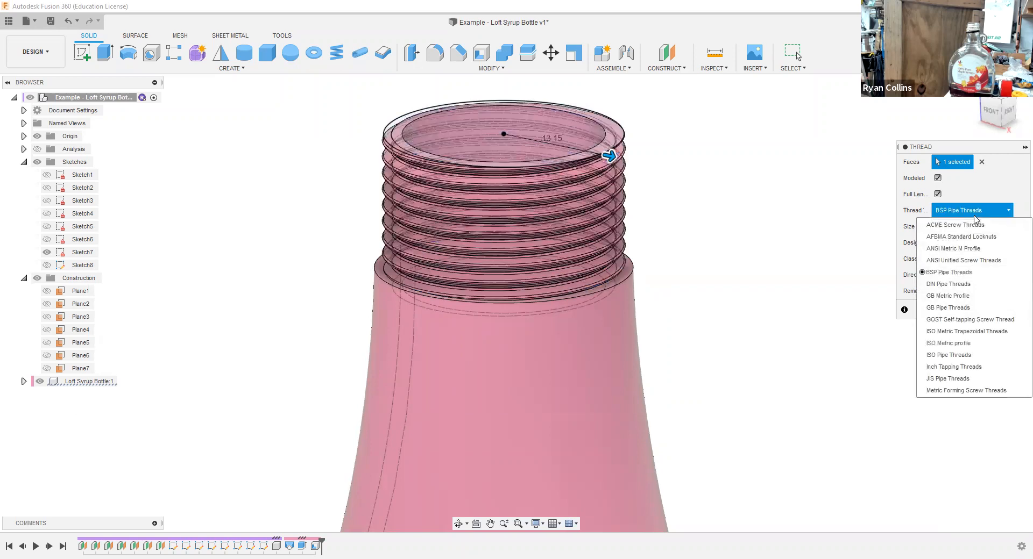
{"action": "left_click", "coordinate": [965, 226]}
Step: Set the neck thread type to ANSI Metric M Profile and create the full-length M26x1.5 right-hand thread
{"action": "left_click", "coordinate": [968, 211]}
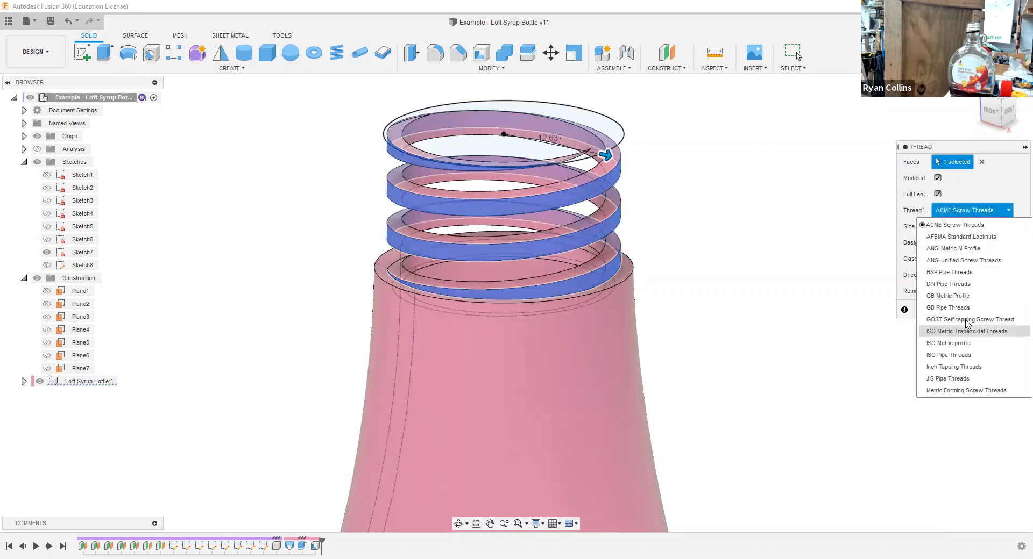
{"action": "left_click", "coordinate": [978, 249]}
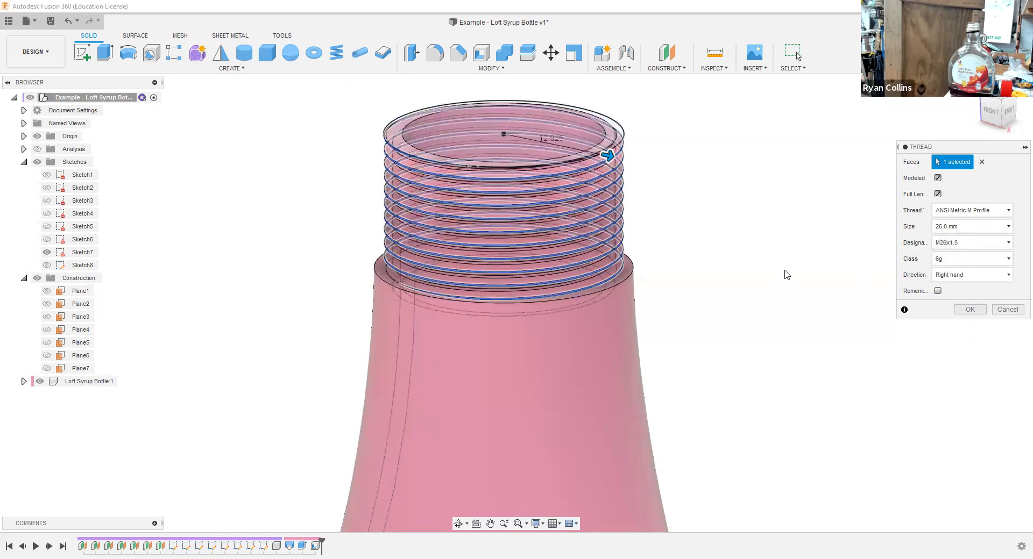
{"action": "mouse_move", "coordinate": [751, 239]}
{"action": "middle_mouse_down", "text": "shift"}
{"action": "mouse_move", "coordinate": [764, 228]}
{"action": "mouse_move", "coordinate": [749, 247]}
{"action": "mouse_move", "coordinate": [756, 257]}
{"action": "middle_mouse_up", "text": "shift"}
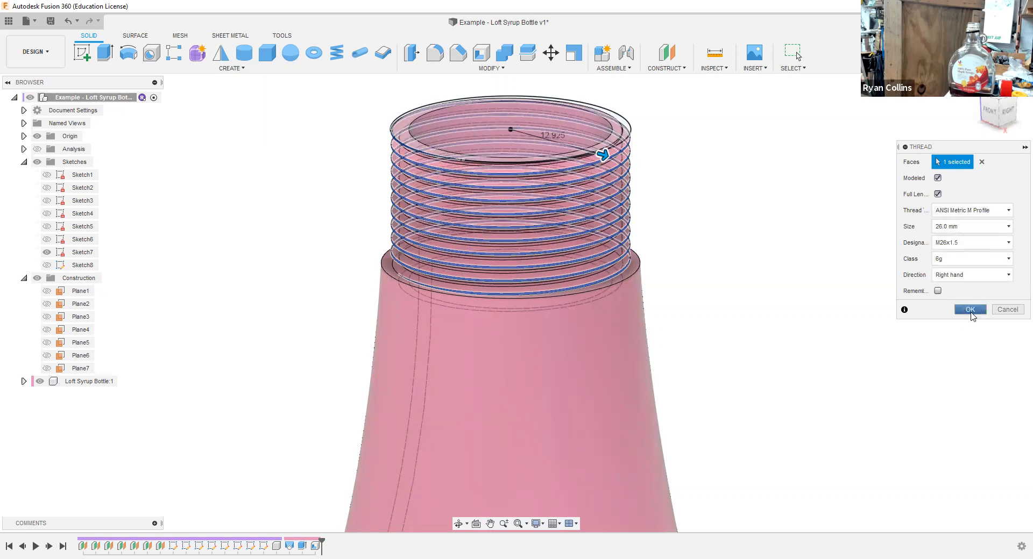
{"action": "left_click", "coordinate": [970, 310]}
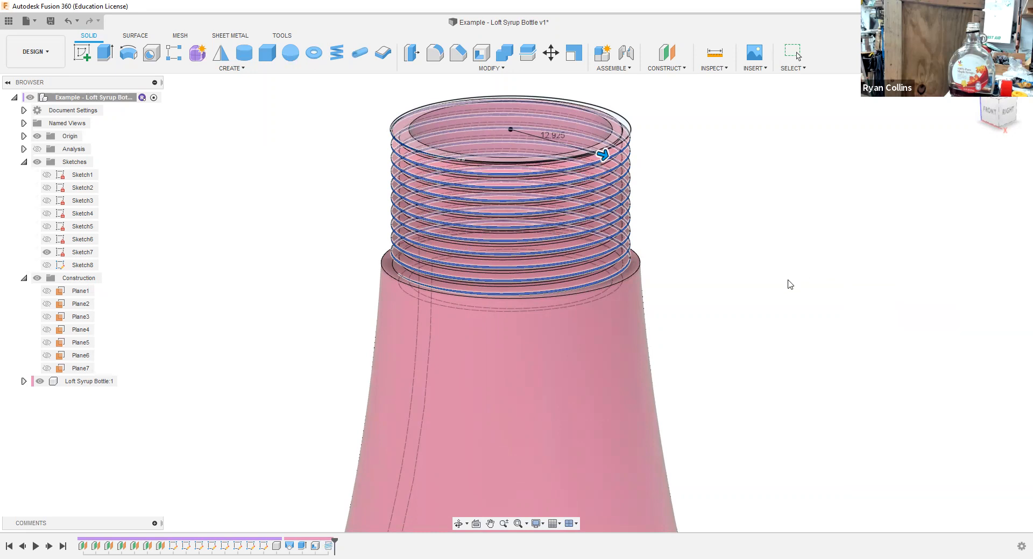
Step: Save the threaded bottle as a new version with the description User Saved
{"action": "middle_click_drag", "start_coordinate": [795, 237], "coordinate": [802, 97], "text": "shift"}
{"action": "scroll", "coordinate": [819, 289], "scroll_direction": "down", "scroll_amount": 1}
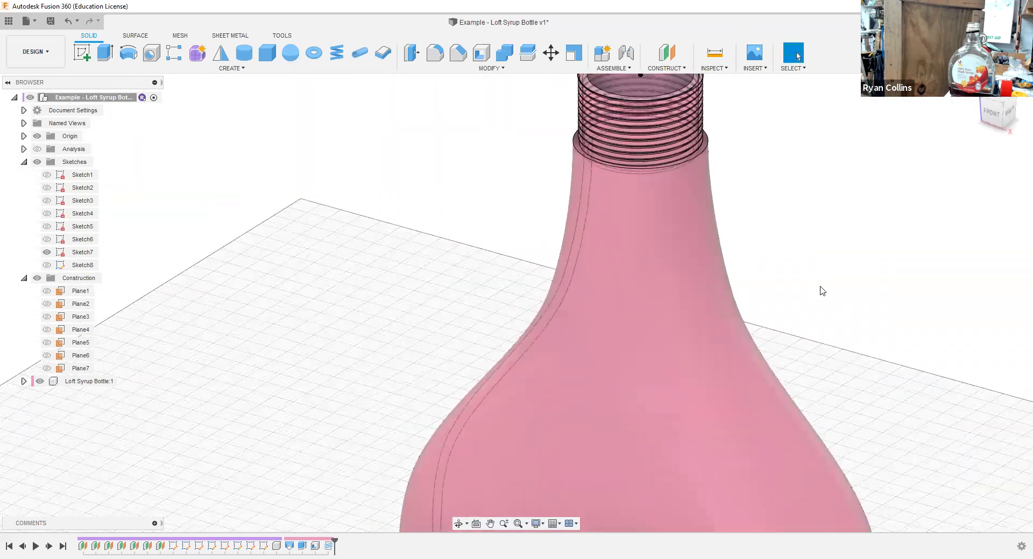
{"action": "scroll", "coordinate": [823, 289], "scroll_direction": "down", "scroll_amount": 6}
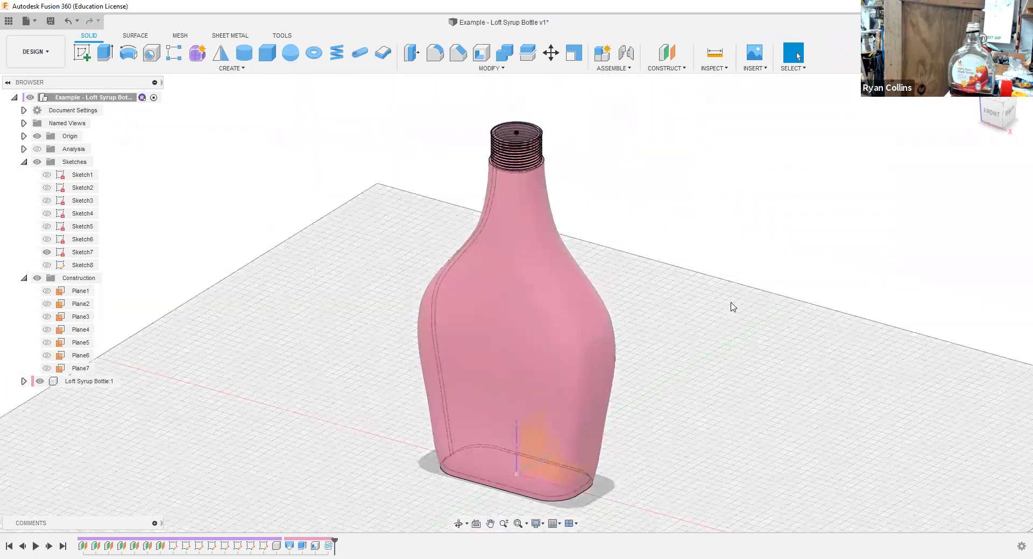
{"action": "key", "text": "ctrl+s"}
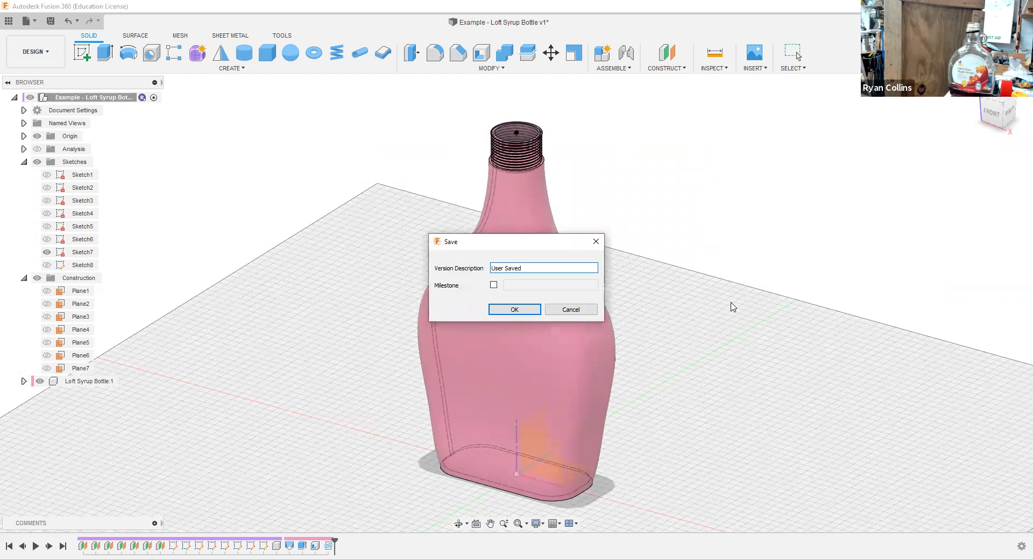
{"action": "key", "text": "Return"}
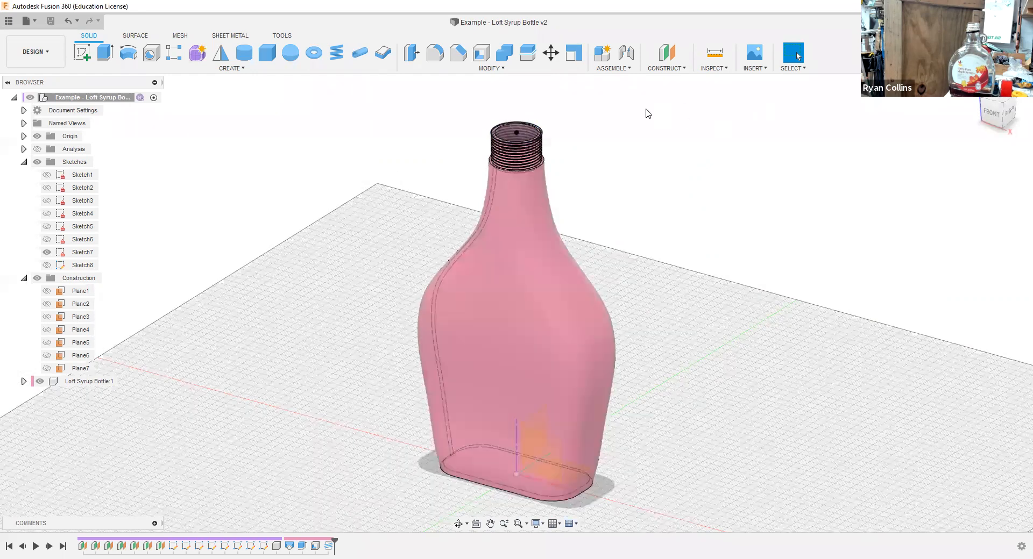
Step: Create and activate a new internal standard component named Bottle Cap
{"action": "left_click", "coordinate": [609, 58]}
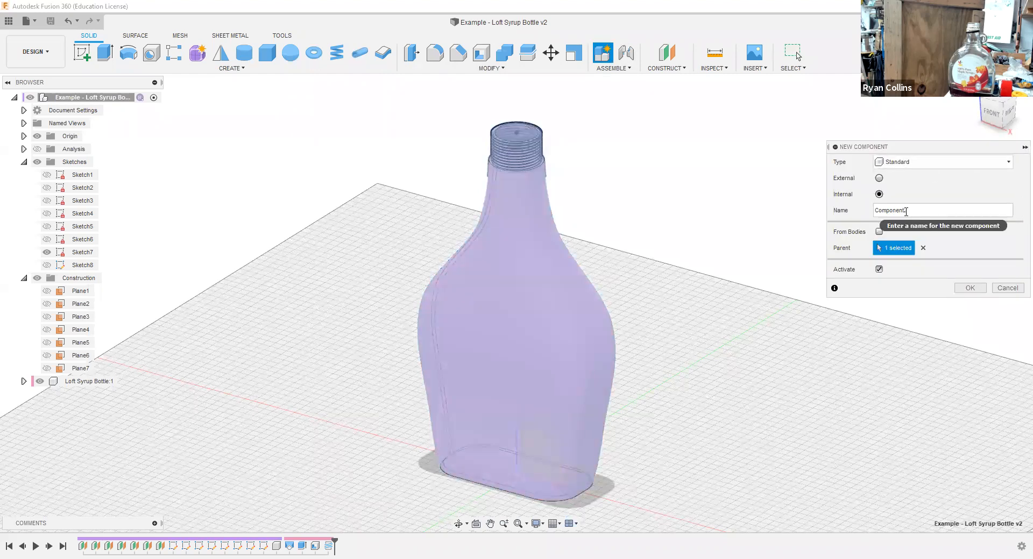
{"action": "left_click_drag", "start_coordinate": [933, 211], "coordinate": [852, 217]}
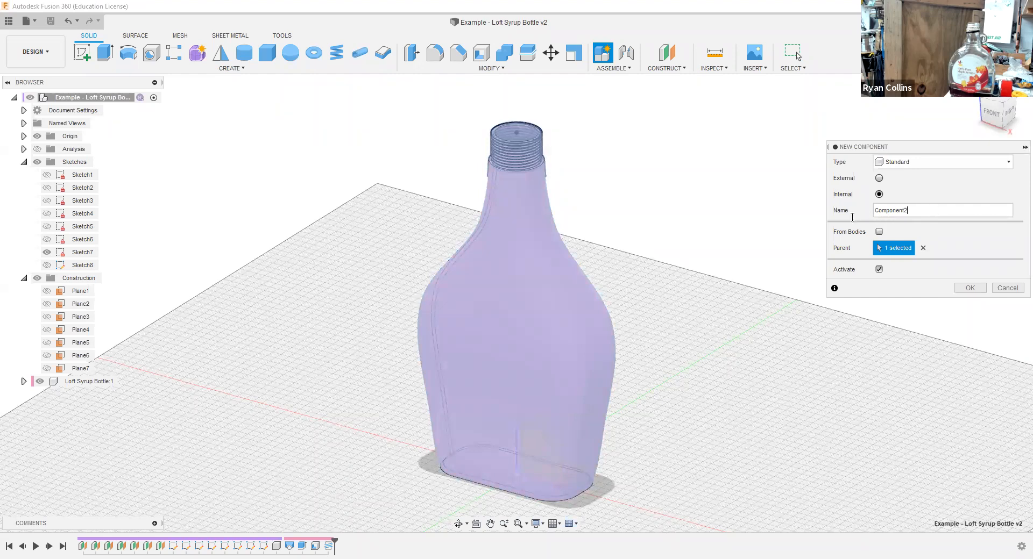
{"action": "double_click", "coordinate": [937, 211]}
{"action": "type", "text": "Bott"}
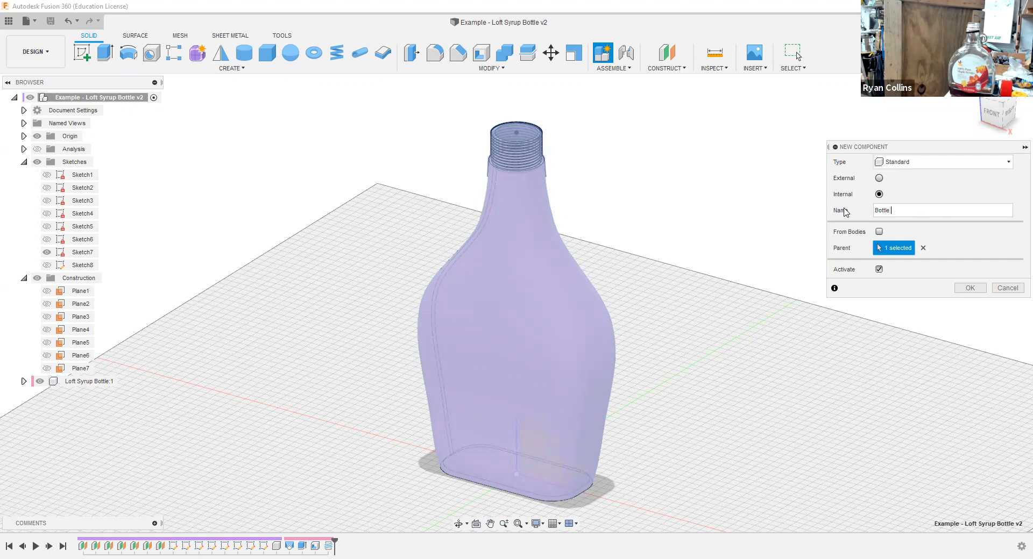
{"action": "key", "text": "Return"}
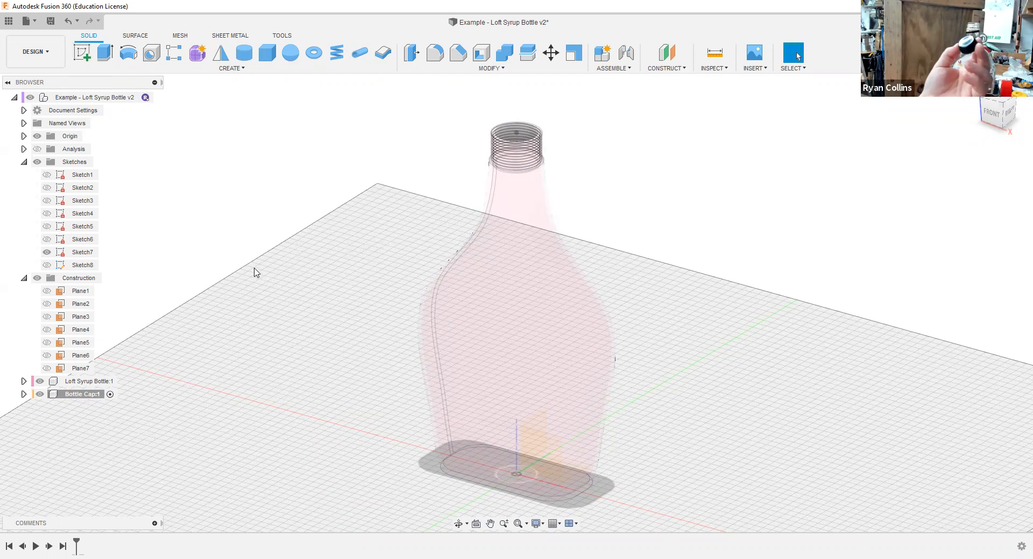
Step: Start a Cylinder centred on the bottle neck's top circle, using that circle's plane, and hide the Loft Syrup Bottle component
{"action": "left_click", "coordinate": [241, 57]}
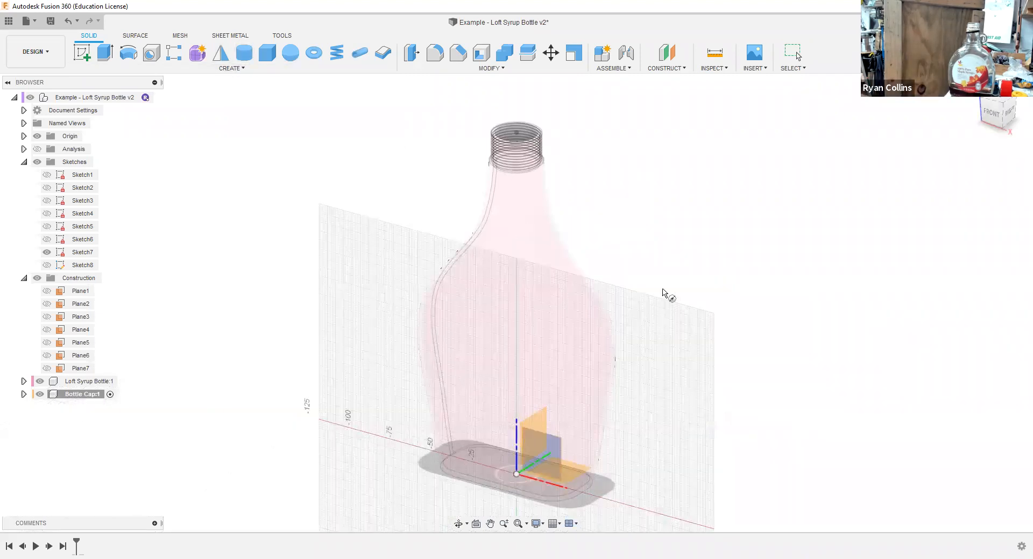
{"action": "scroll", "coordinate": [630, 323], "scroll_direction": "up", "scroll_amount": 6}
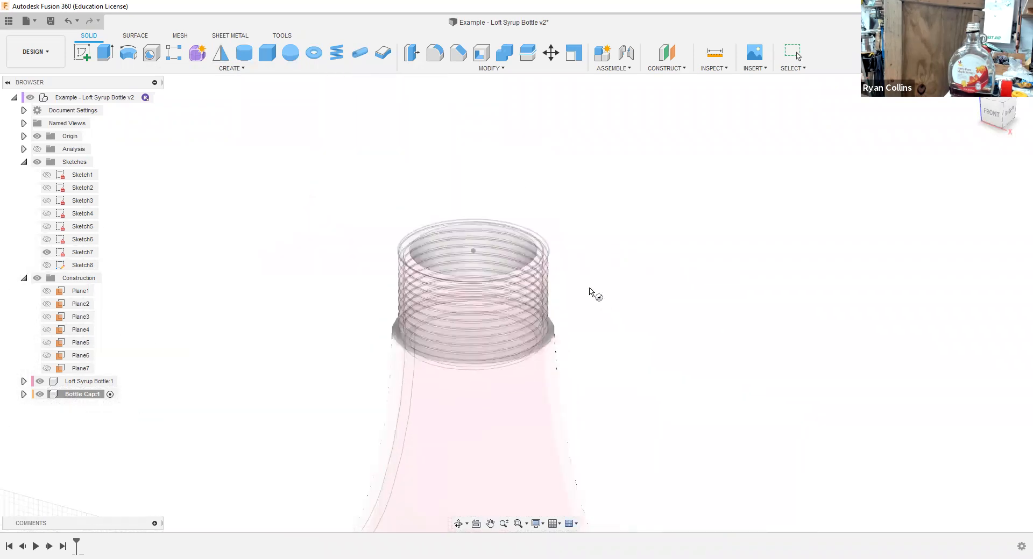
{"action": "scroll", "coordinate": [592, 293], "scroll_direction": "up", "scroll_amount": 2}
{"action": "scroll", "coordinate": [552, 170], "scroll_direction": "up", "scroll_amount": 3}
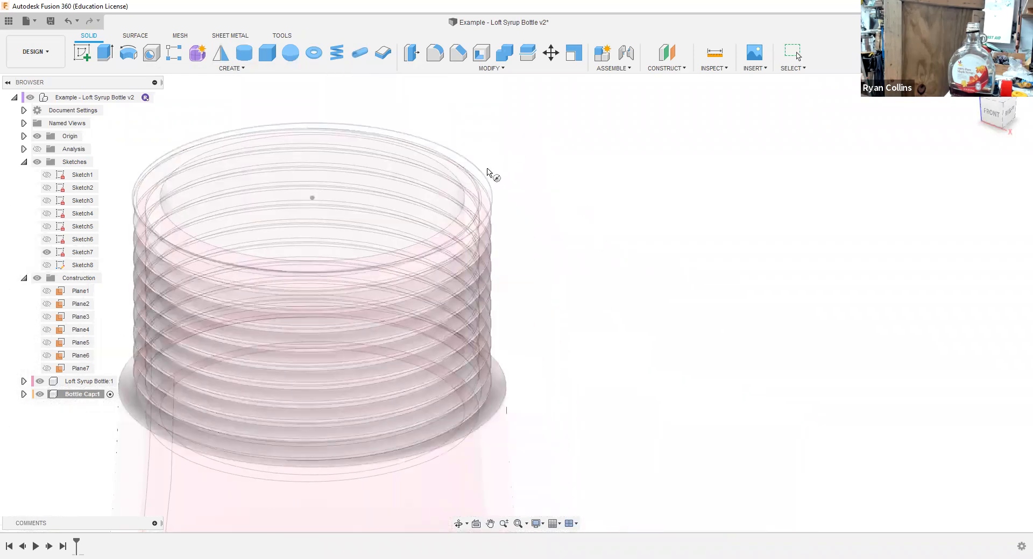
{"action": "left_click", "coordinate": [47, 254]}
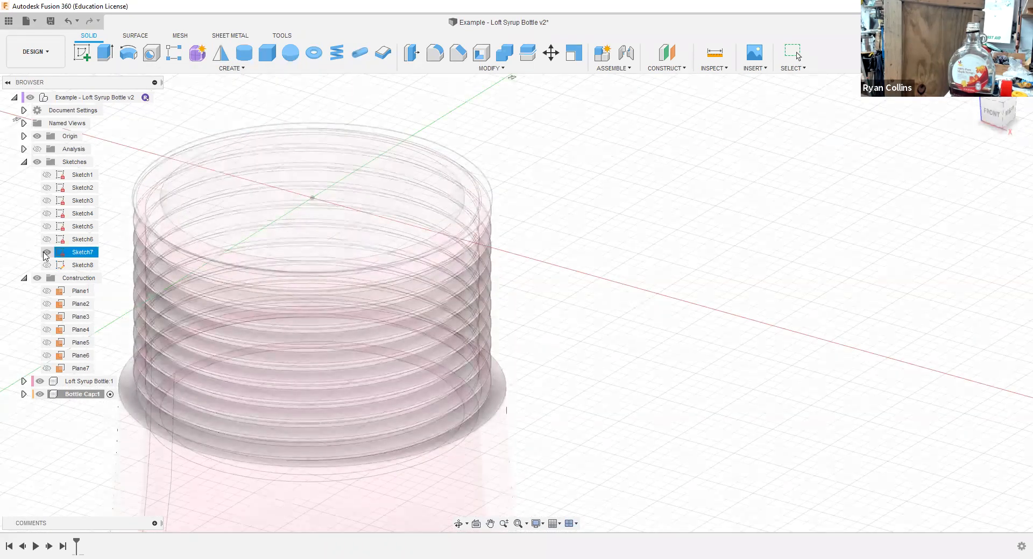
{"action": "left_click", "coordinate": [47, 253]}
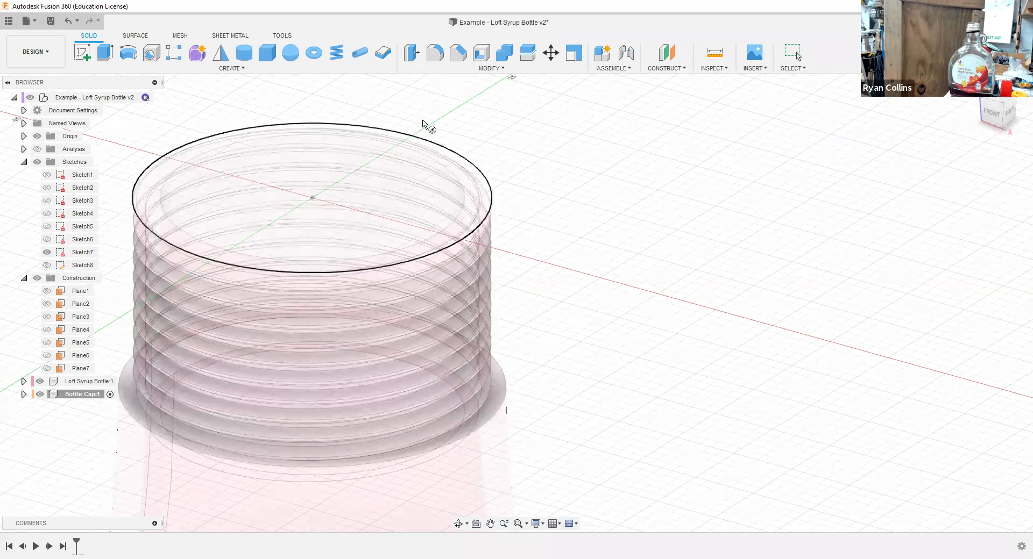
{"action": "left_click", "coordinate": [393, 173]}
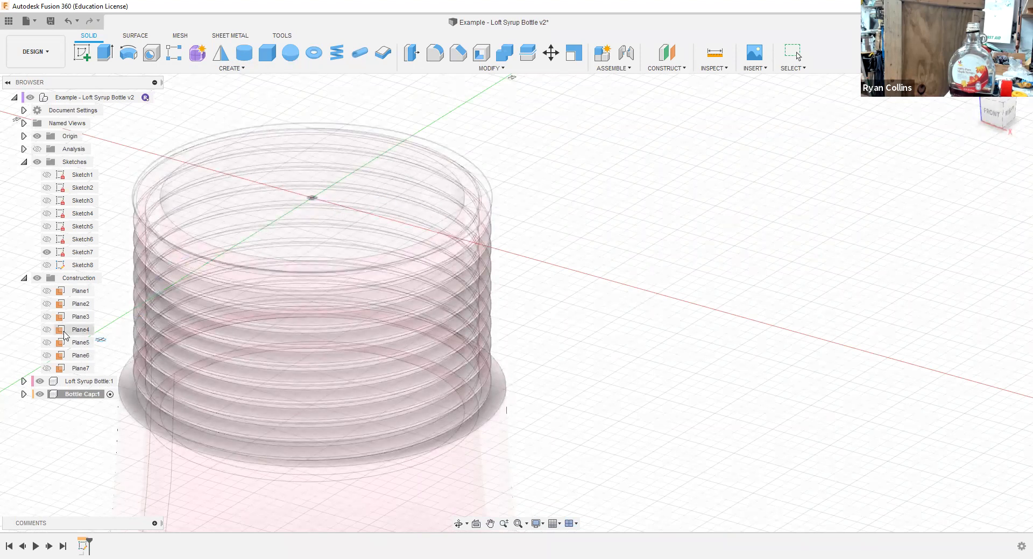
{"action": "left_click", "coordinate": [40, 381]}
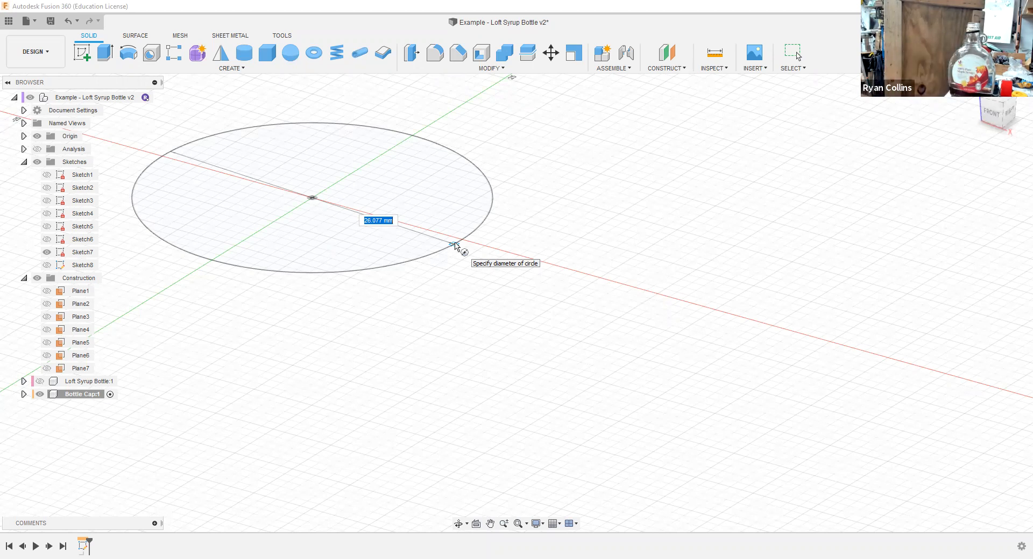
Step: Create the cap cylinder as a new body with a 30 mm diameter and a 15 mm height
{"action": "type", "text": "30"}
{"action": "key", "text": "Tab"}
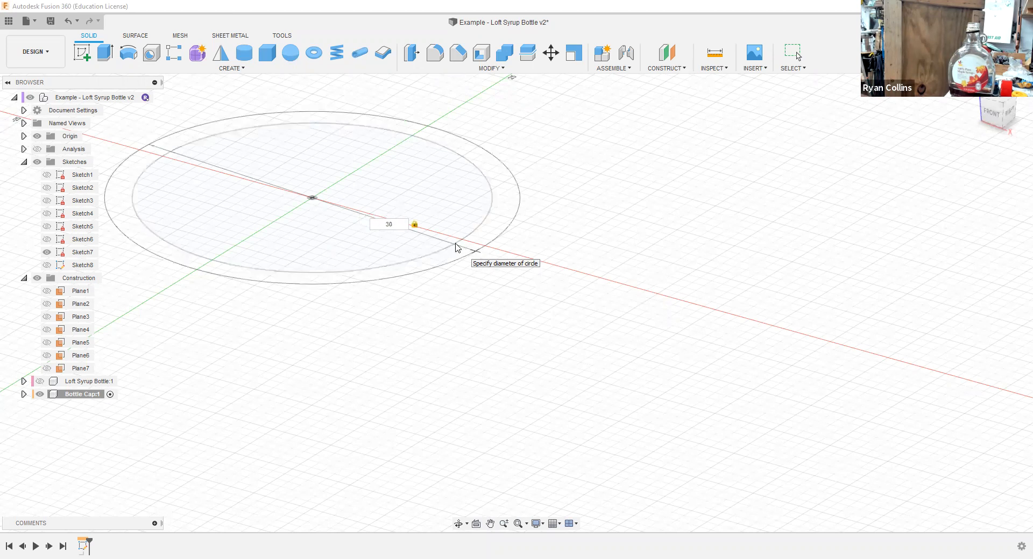
{"action": "key", "text": "Return"}
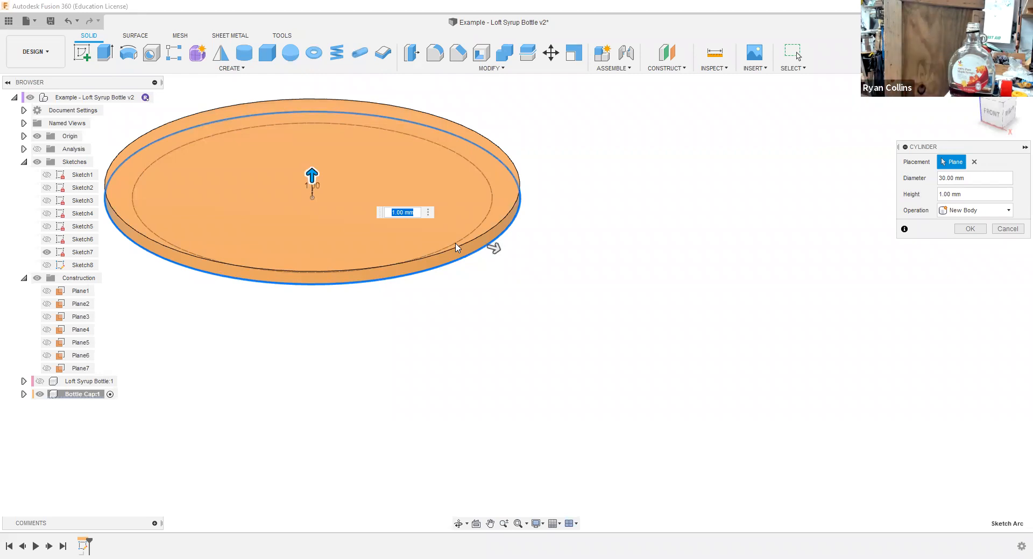
{"action": "scroll", "coordinate": [491, 243], "scroll_direction": "up", "scroll_amount": 2}
{"action": "scroll", "coordinate": [528, 311], "scroll_direction": "down", "scroll_amount": 4}
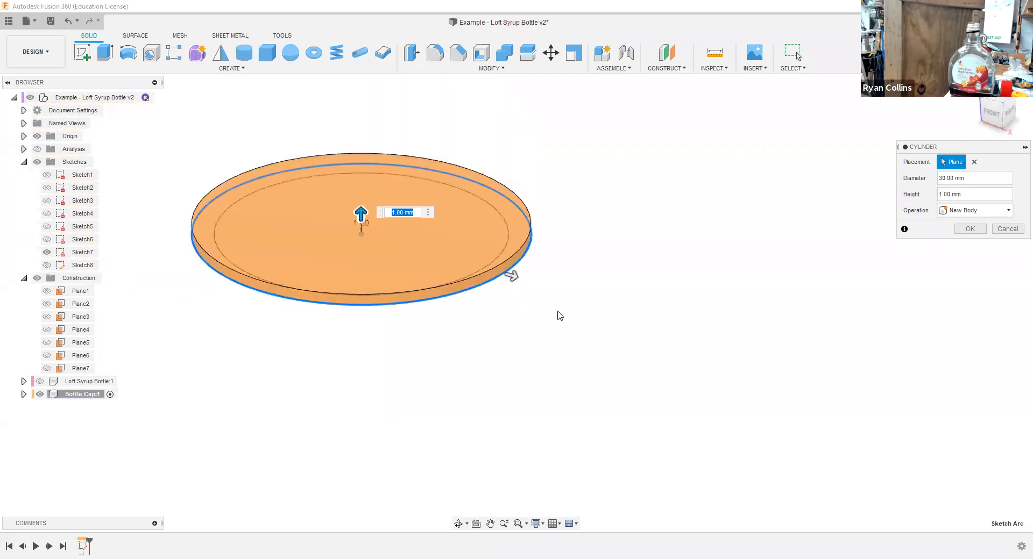
{"action": "type", "text": "15"}
{"action": "key", "text": "Return"}
{"action": "scroll", "coordinate": [613, 301], "scroll_direction": "down", "scroll_amount": 3}
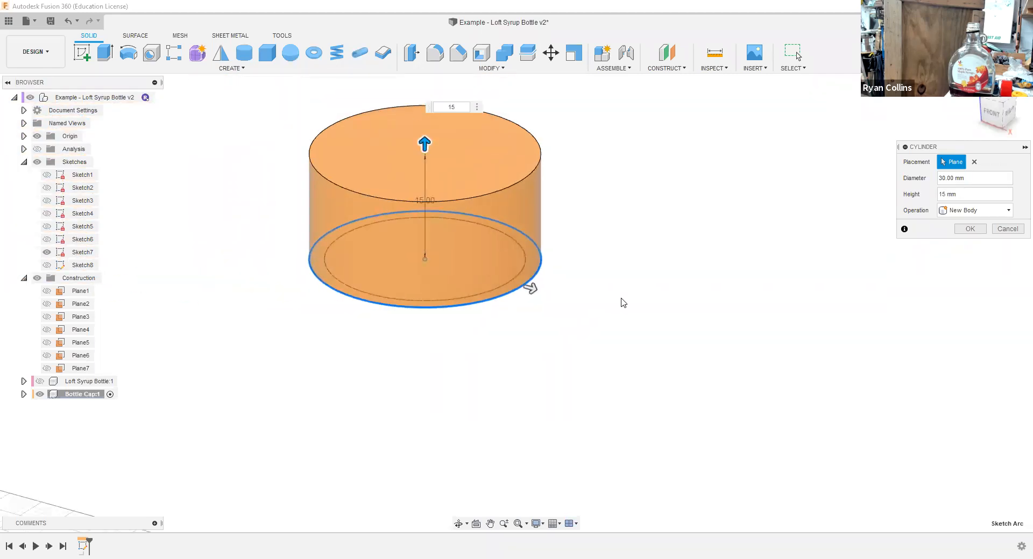
{"action": "key", "text": "Return"}
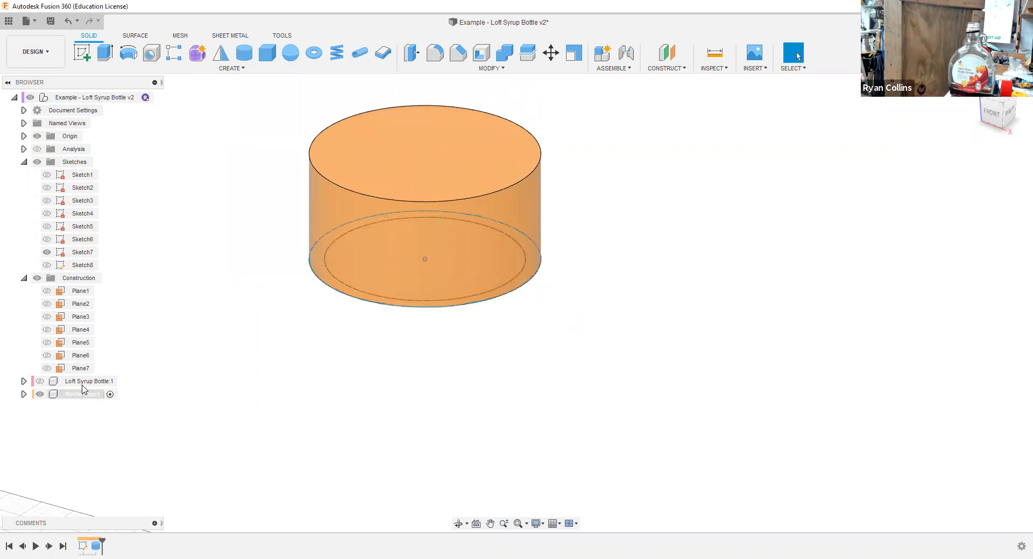
Step: Shell the cap cylinder toward the inside with a 2 mm wall thickness, removing its bottom face
{"action": "left_click", "coordinate": [39, 382]}
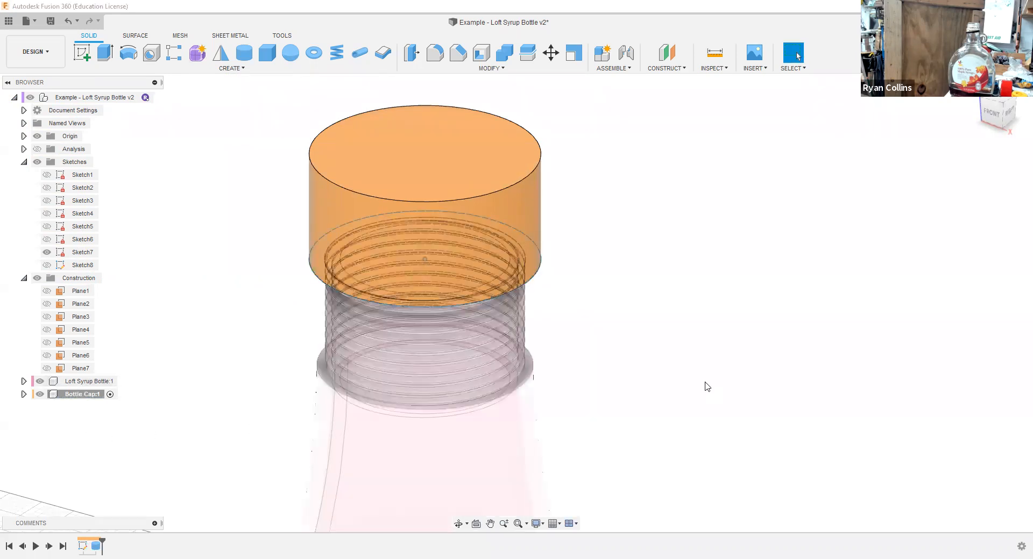
{"action": "middle_click_drag", "start_coordinate": [706, 344], "coordinate": [682, 336], "text": "shift"}
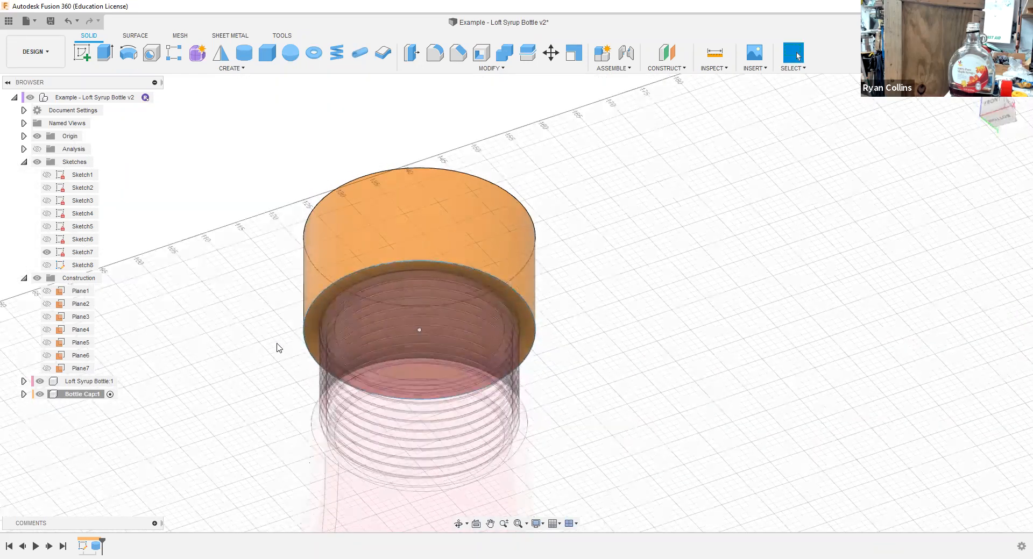
{"action": "left_click", "coordinate": [40, 382]}
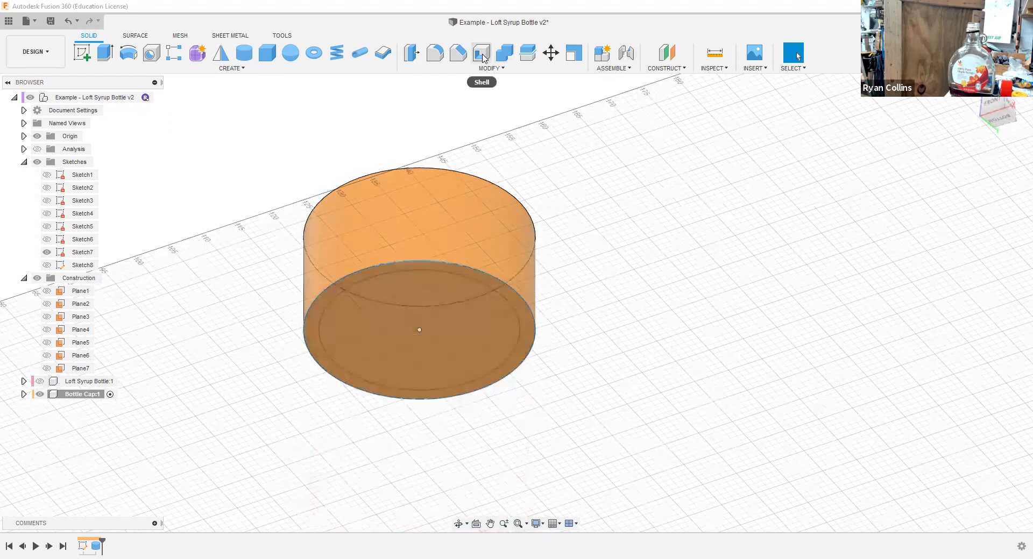
{"action": "left_click", "coordinate": [482, 54]}
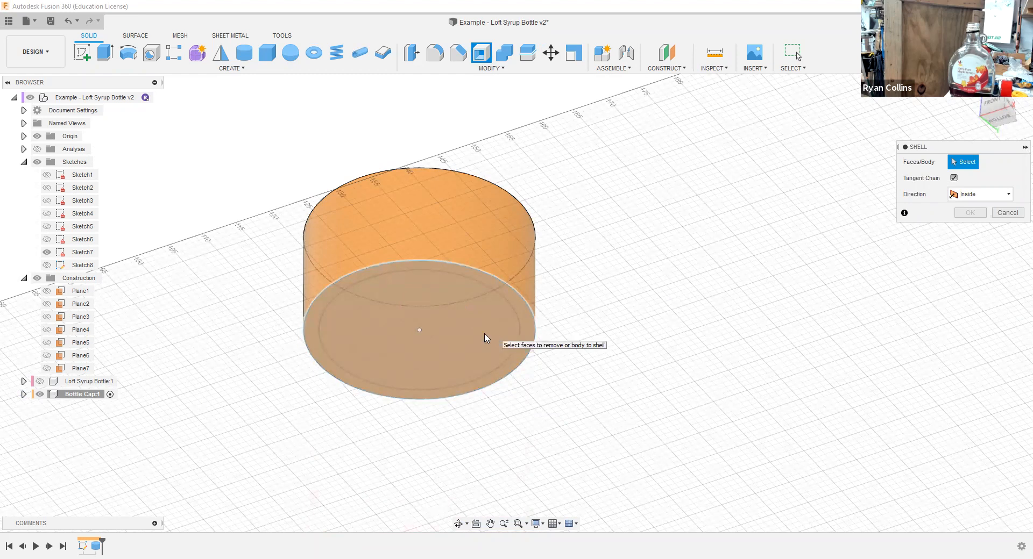
{"action": "left_click", "coordinate": [523, 338]}
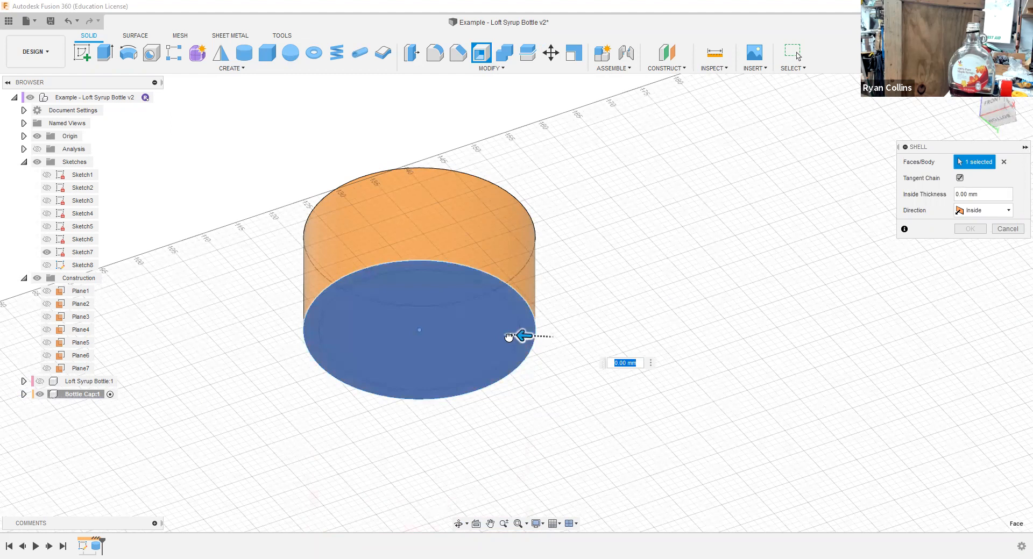
{"action": "left_click_drag", "start_coordinate": [518, 337], "coordinate": [509, 337]}
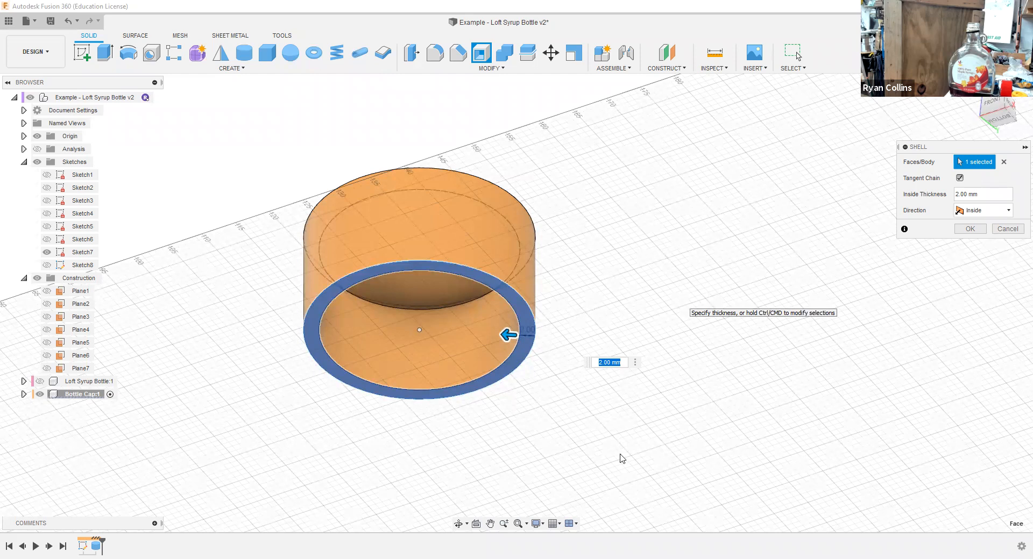
{"action": "scroll", "coordinate": [479, 366], "scroll_direction": "up", "scroll_amount": 5}
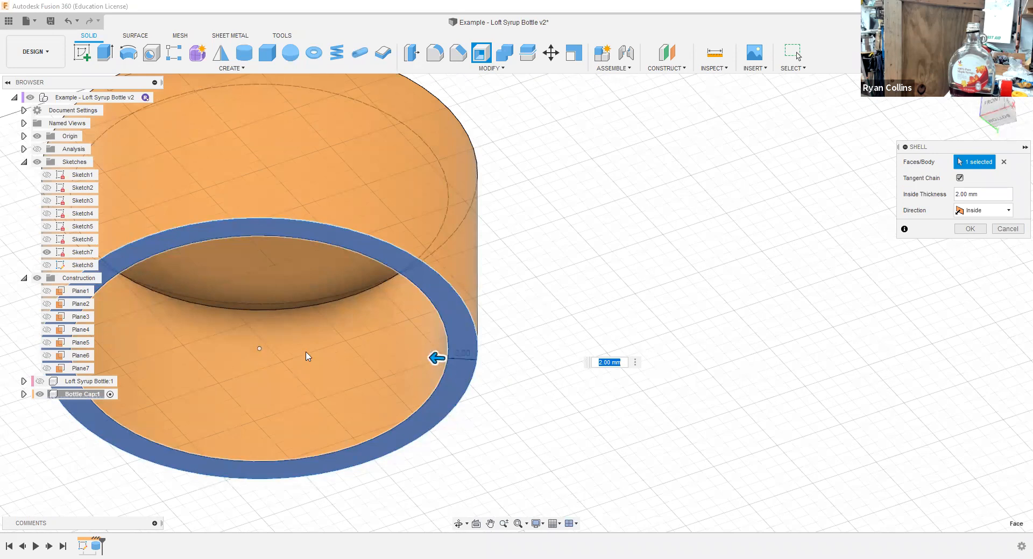
{"action": "scroll", "coordinate": [657, 327], "scroll_direction": "down", "scroll_amount": 2}
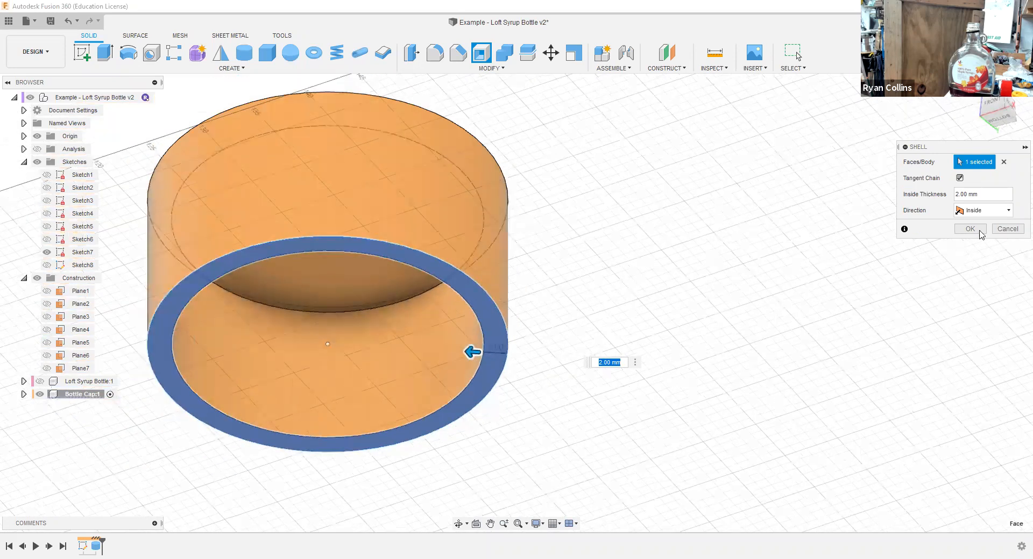
{"action": "left_click", "coordinate": [973, 231]}
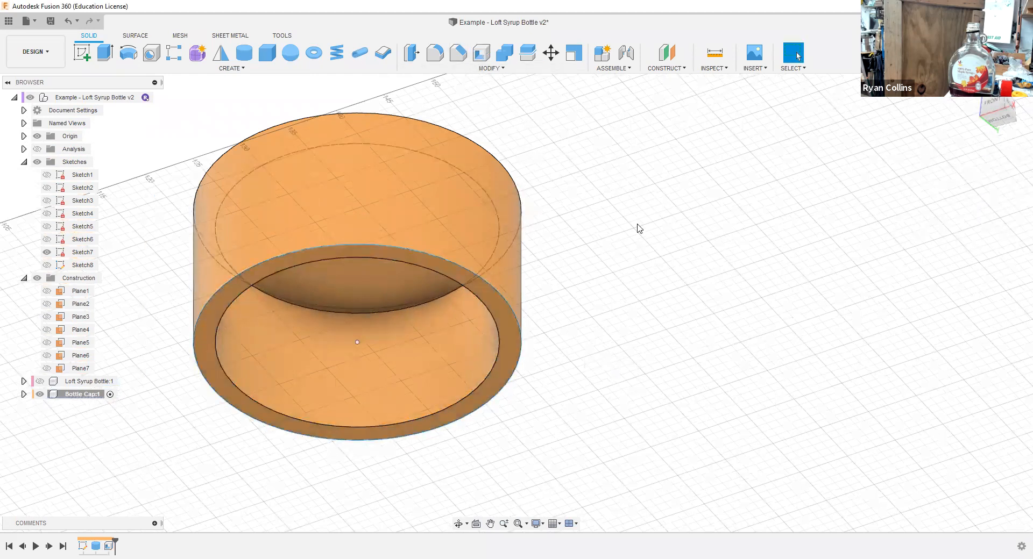
Step: Display the section analysis to examine the hollow interior of the cap
{"action": "middle_click_drag", "start_coordinate": [639, 219], "coordinate": [623, 253], "text": "shift"}
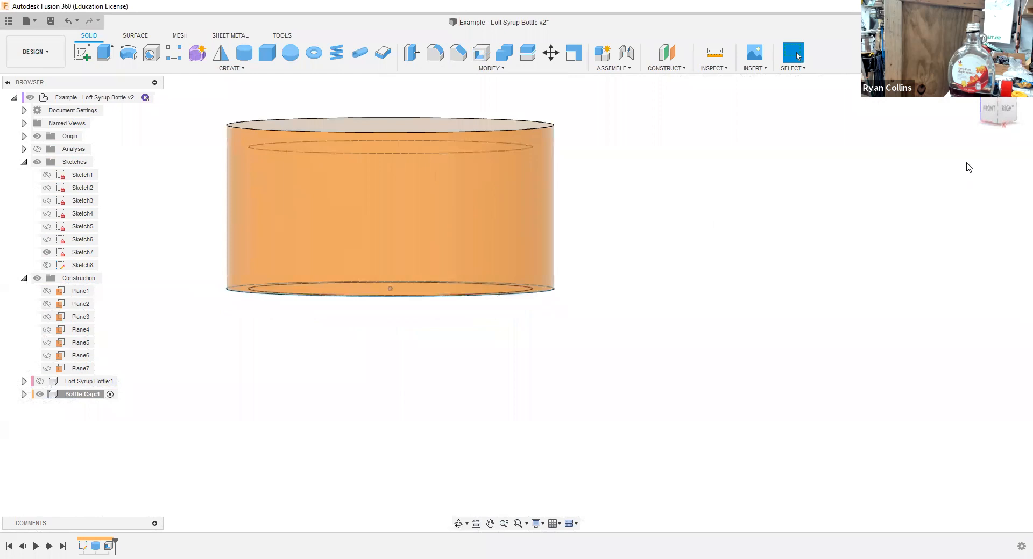
{"action": "left_click", "coordinate": [989, 113]}
{"action": "middle_click_drag", "start_coordinate": [539, 205], "coordinate": [281, 281]}
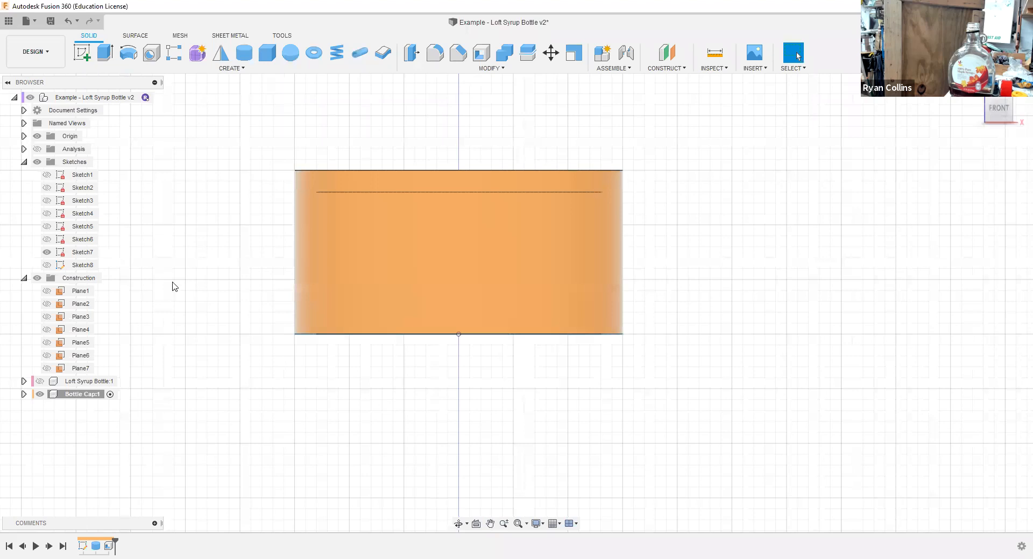
{"action": "left_click", "coordinate": [37, 149]}
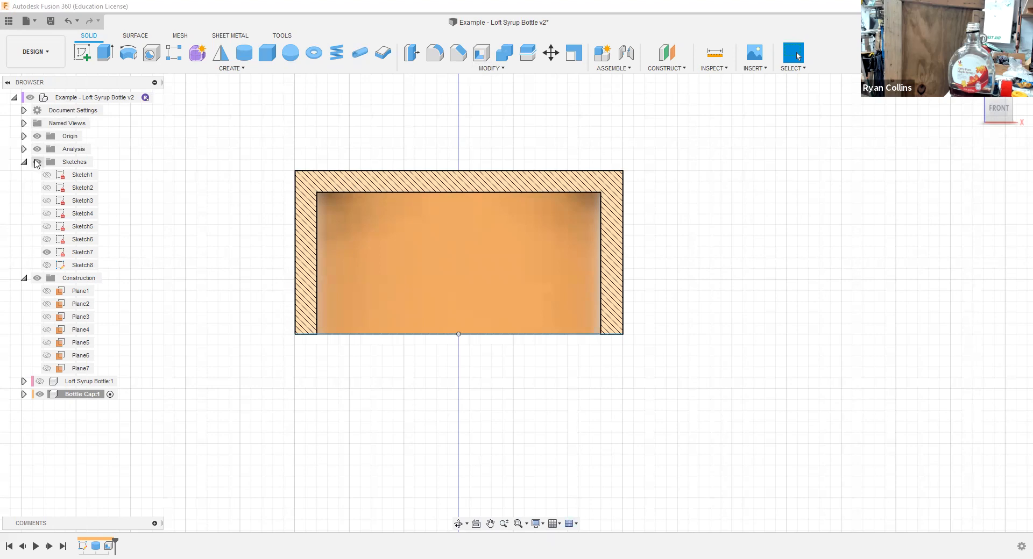
{"action": "middle_click_drag", "start_coordinate": [812, 323], "coordinate": [778, 308], "text": "shift"}
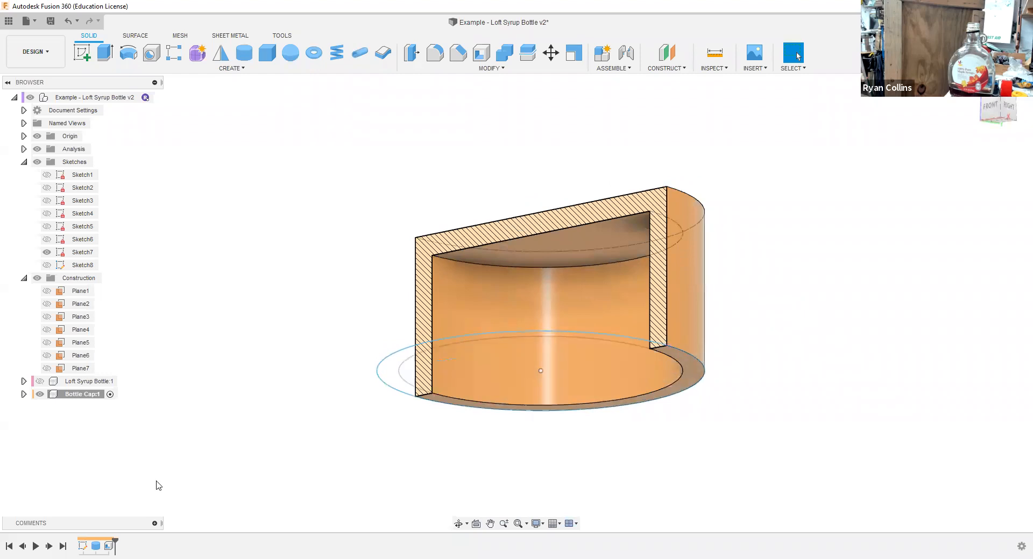
Step: Start the Thread command for the cap's inner wall with the section analysis displayed
{"action": "left_click", "coordinate": [231, 69]}
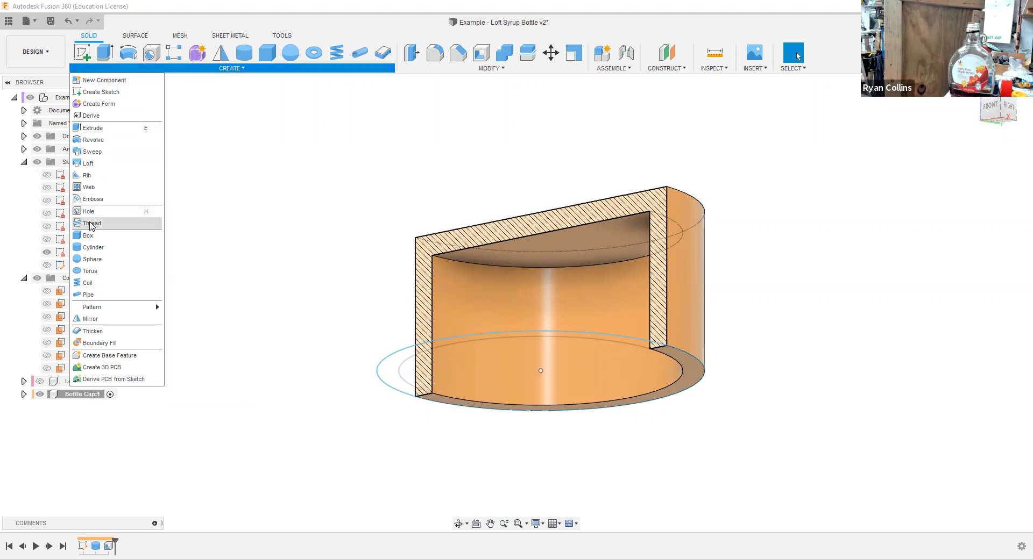
{"action": "left_click", "coordinate": [92, 224]}
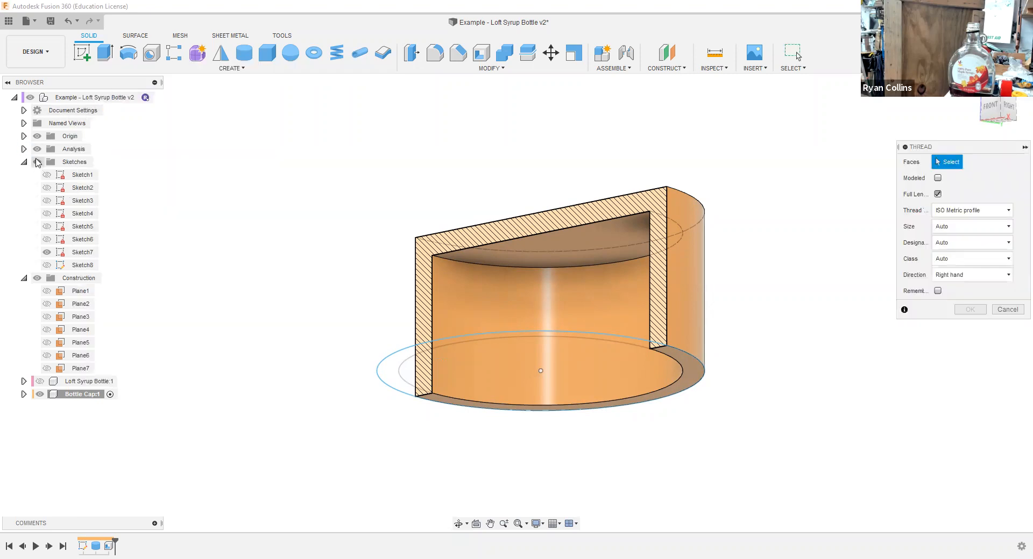
{"action": "left_click", "coordinate": [37, 149]}
{"action": "left_click", "coordinate": [36, 149]}
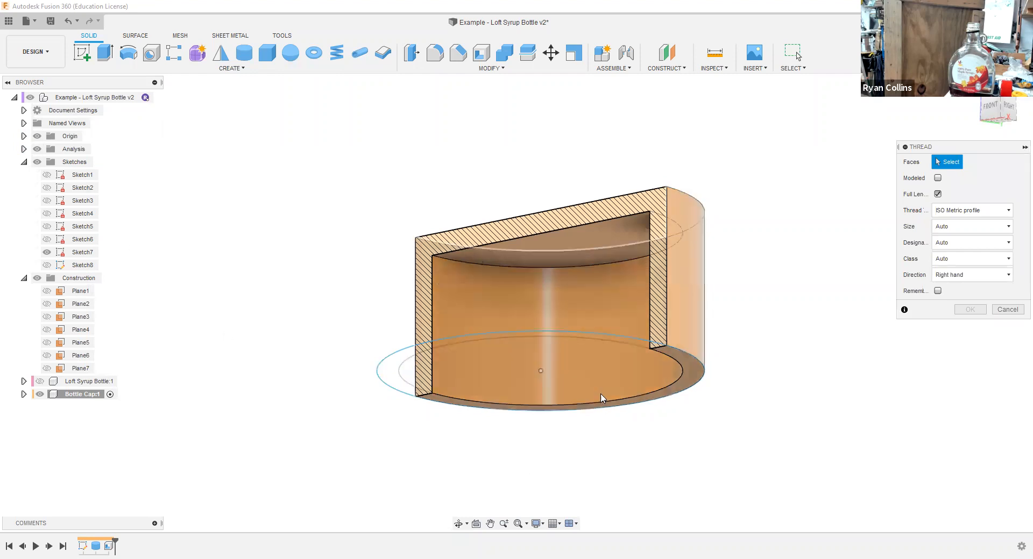
Step: Add a full-length modeled right-hand ISO Metric thread, M26x1.5 class 6H, to the cap's inner cylindrical face
{"action": "left_click", "coordinate": [576, 381]}
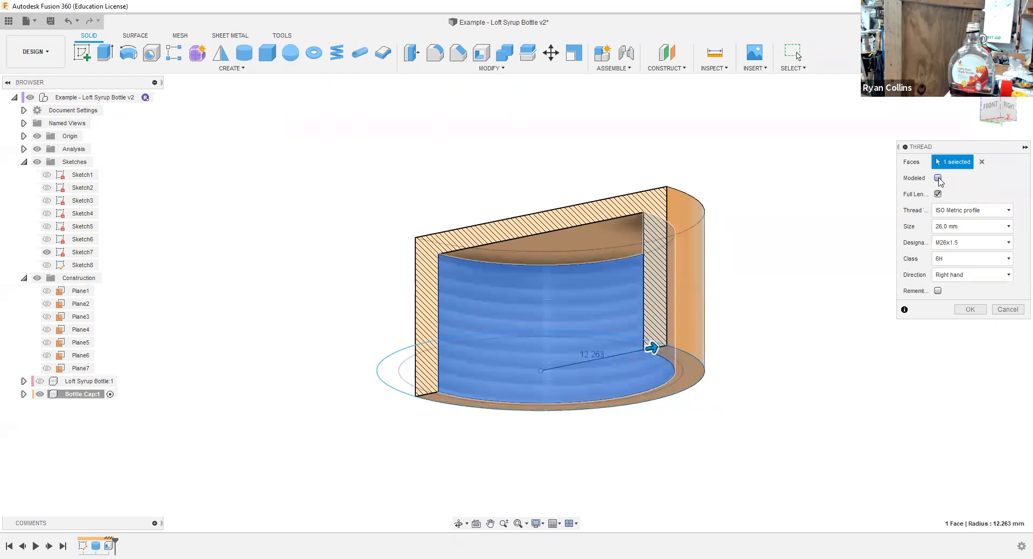
{"action": "left_click", "coordinate": [938, 178]}
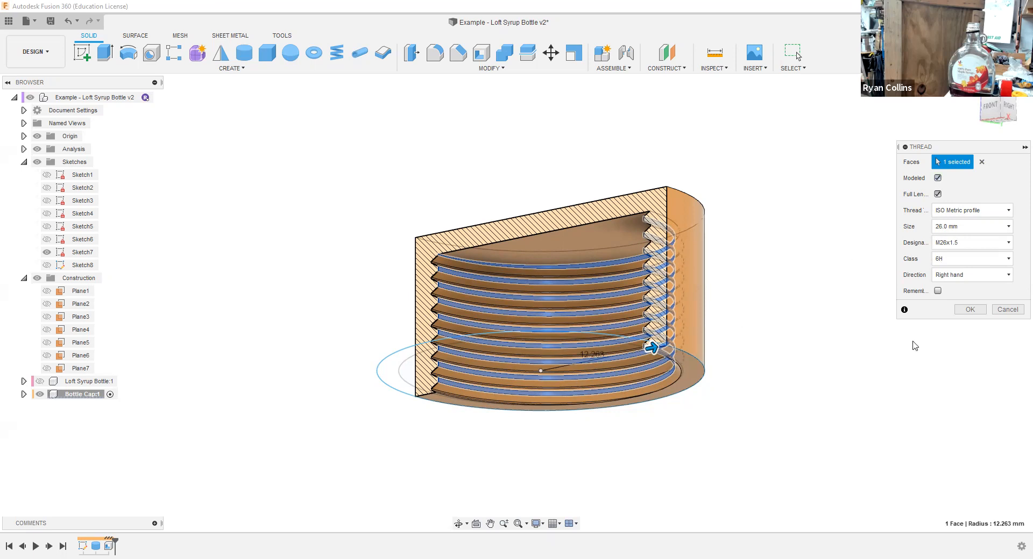
{"action": "left_click", "coordinate": [969, 310]}
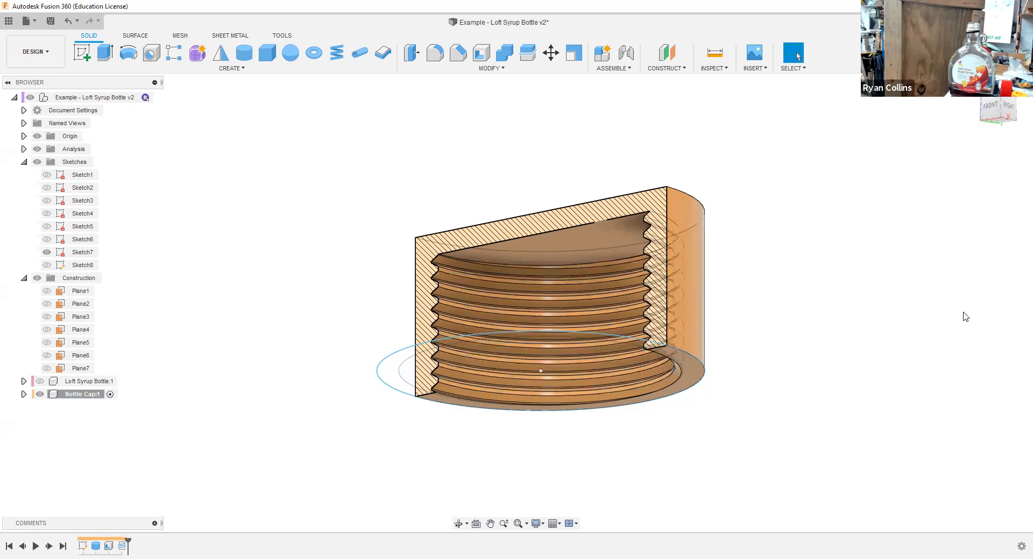
Step: Show the Loft Syrup Bottle component together with the threaded cap
{"action": "left_click", "coordinate": [37, 385]}
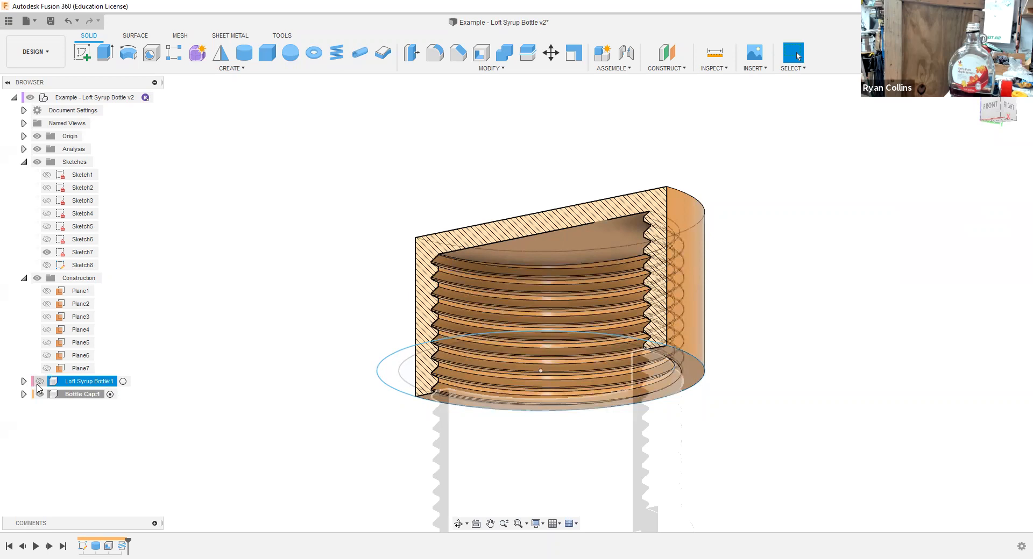
{"action": "left_click", "coordinate": [39, 382]}
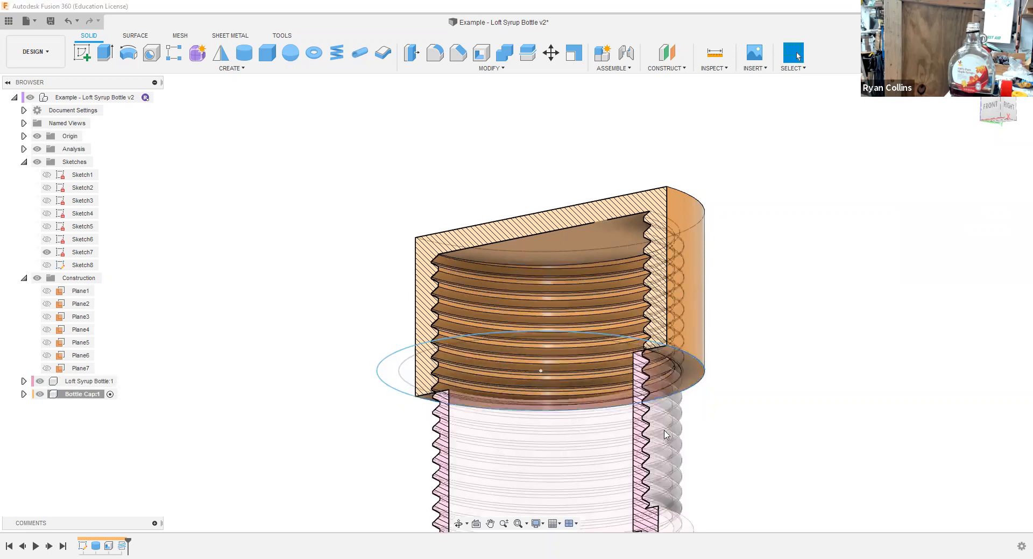
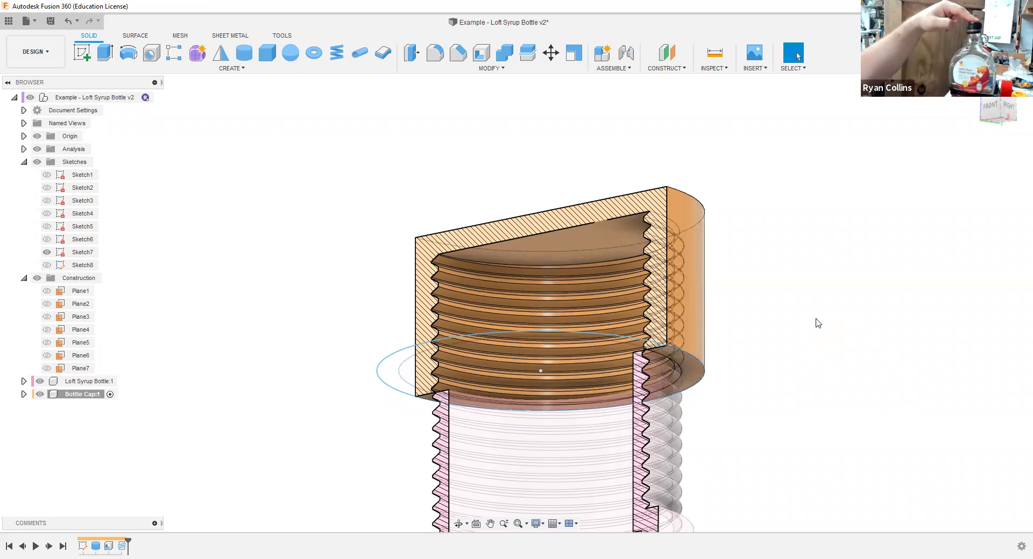
{"action": "scroll", "coordinate": [789, 337], "scroll_direction": "down", "scroll_amount": 3}
{"action": "middle_click_drag", "start_coordinate": [809, 407], "coordinate": [766, 317]}
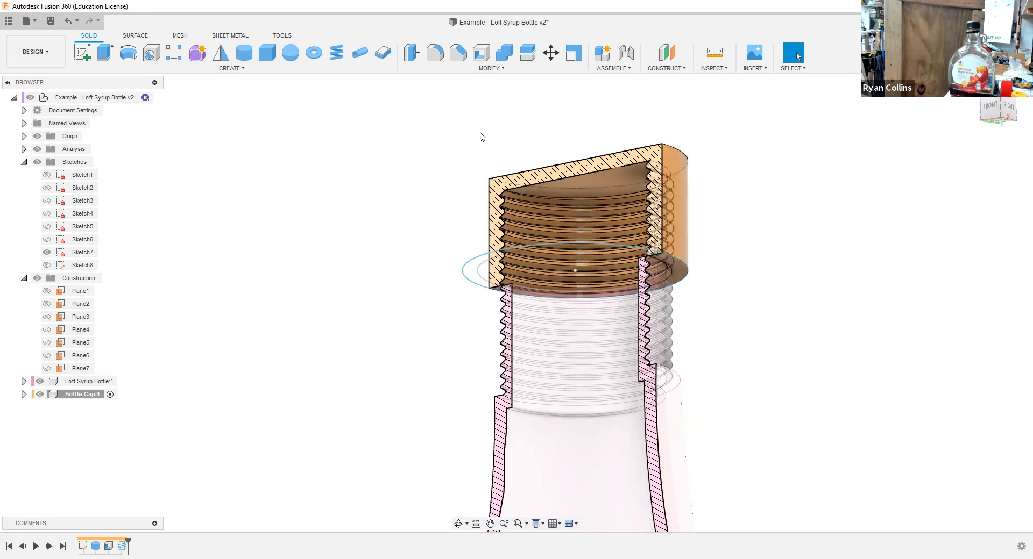
Step: Start a Joint and turn off the section analysis to show the whole cap and bottle
{"action": "left_click", "coordinate": [610, 69]}
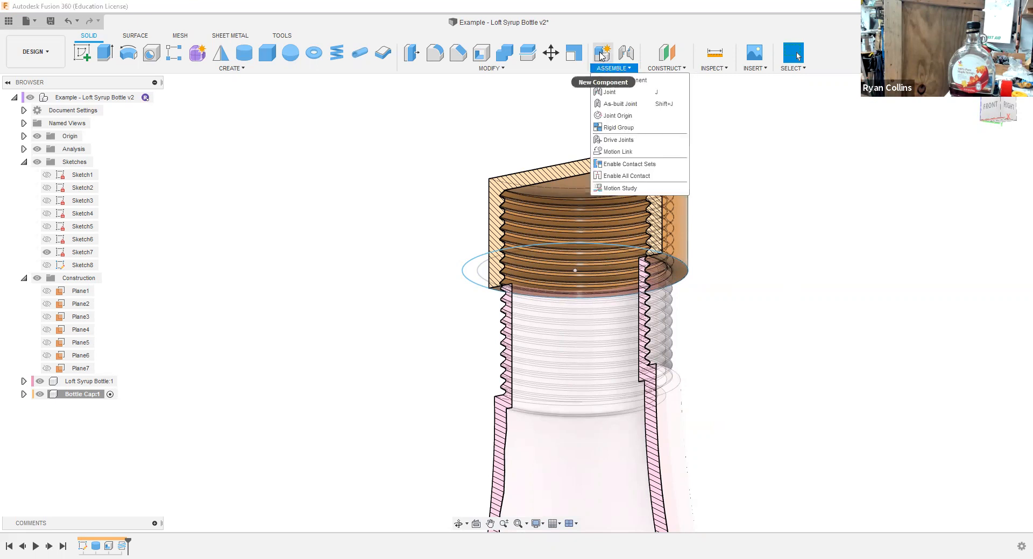
{"action": "left_click", "coordinate": [627, 53]}
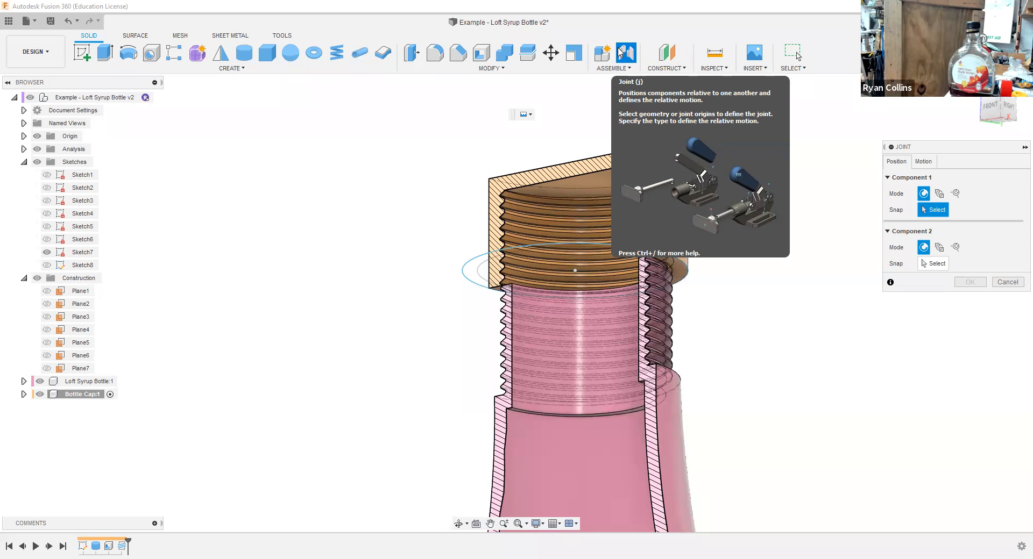
{"action": "left_click", "coordinate": [924, 162]}
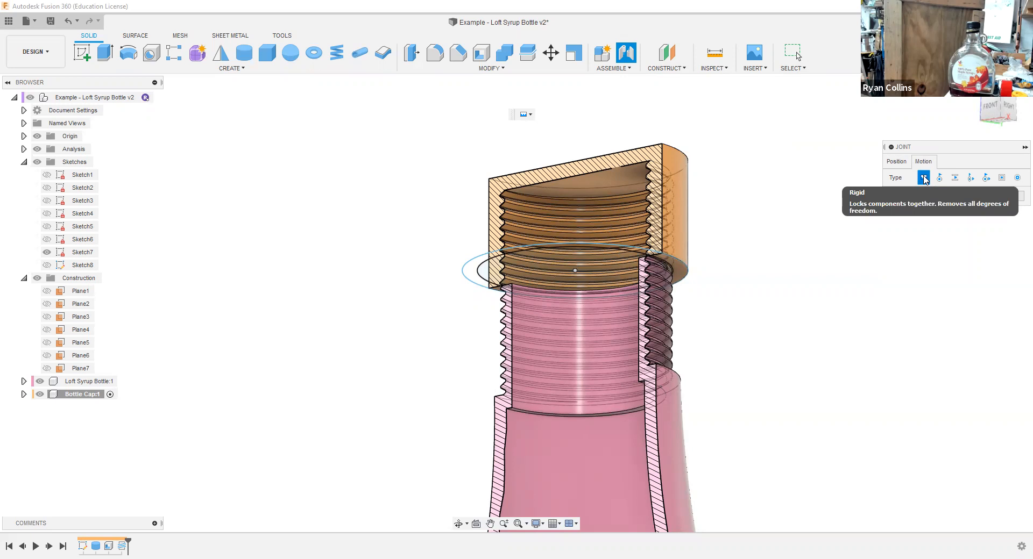
{"action": "left_click", "coordinate": [898, 163]}
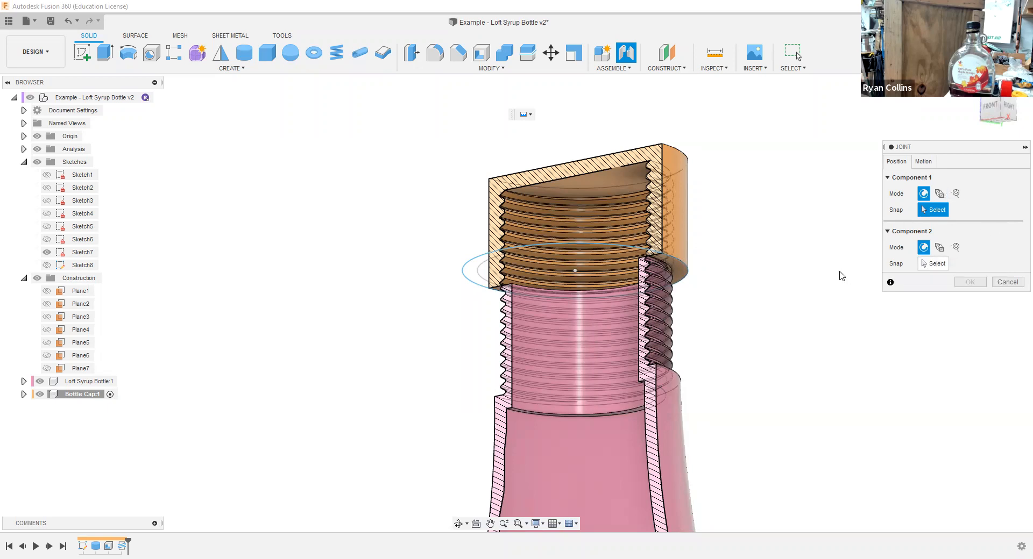
{"action": "left_click", "coordinate": [37, 150]}
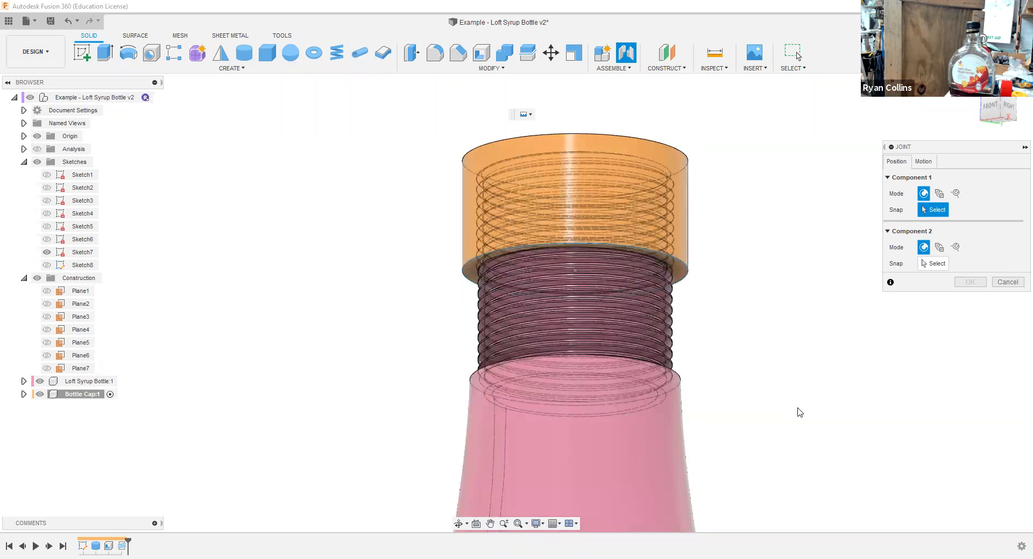
Step: Hide the bottle and place the first joint origin at the centre of the cap's inner top face
{"action": "mouse_move", "coordinate": [773, 418]}
{"action": "middle_mouse_down", "text": "shift"}
{"action": "mouse_move", "coordinate": [772, 389]}
{"action": "mouse_move", "coordinate": [776, 407]}
{"action": "middle_mouse_up", "text": "shift"}
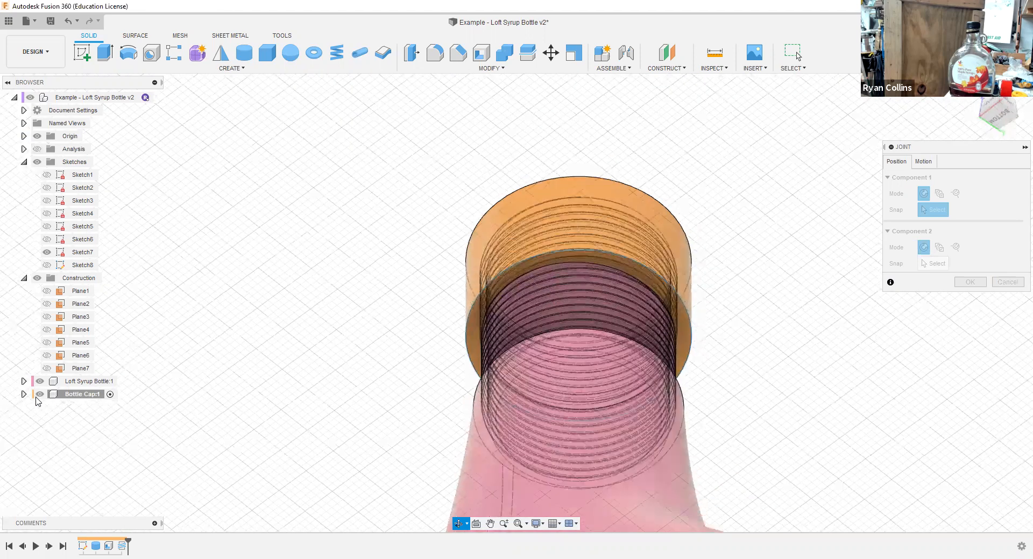
{"action": "left_click", "coordinate": [41, 382]}
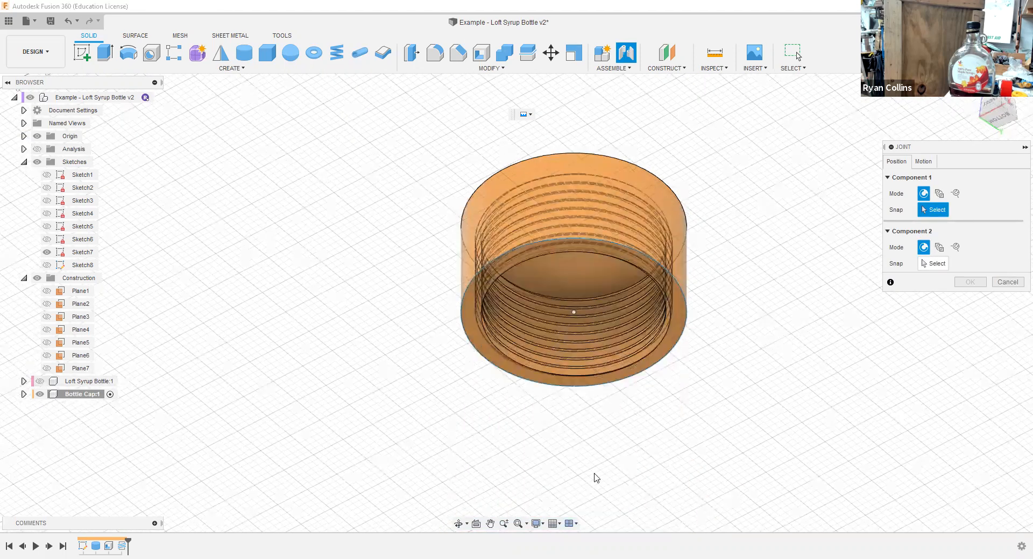
{"action": "middle_click_drag", "start_coordinate": [692, 414], "coordinate": [669, 334], "text": "shift"}
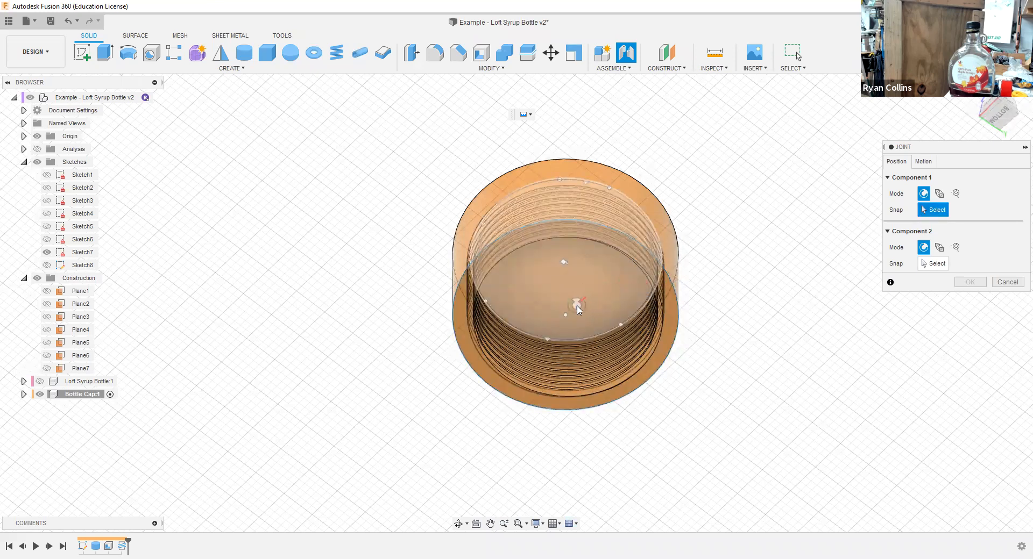
{"action": "scroll", "coordinate": [578, 309], "scroll_direction": "up", "scroll_amount": 4}
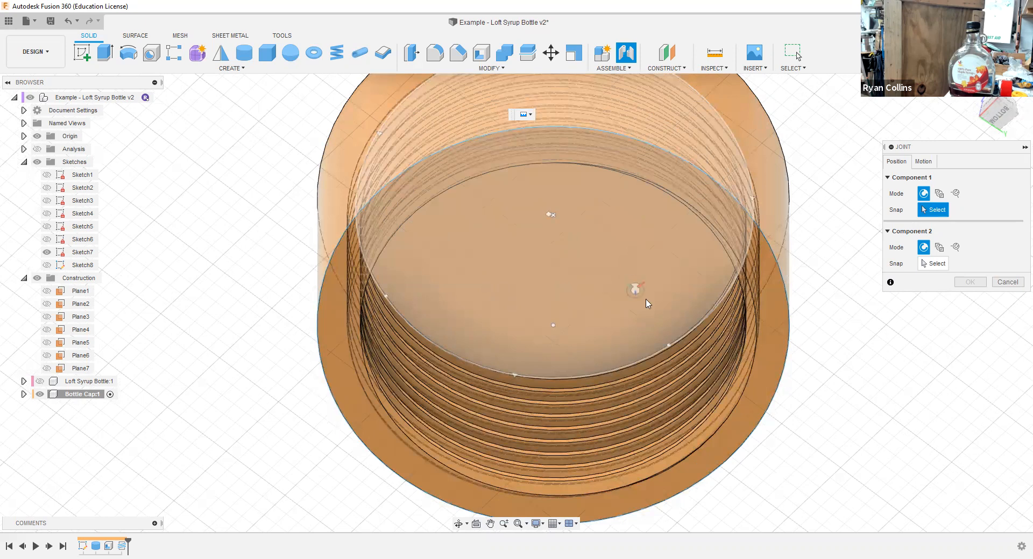
{"action": "mouse_move", "coordinate": [618, 252]}
{"action": "middle_mouse_down", "text": "shift"}
{"action": "mouse_move", "coordinate": [600, 274]}
{"action": "mouse_move", "coordinate": [598, 246]}
{"action": "mouse_move", "coordinate": [595, 258]}
{"action": "mouse_move", "coordinate": [637, 249]}
{"action": "middle_mouse_up", "text": "shift"}
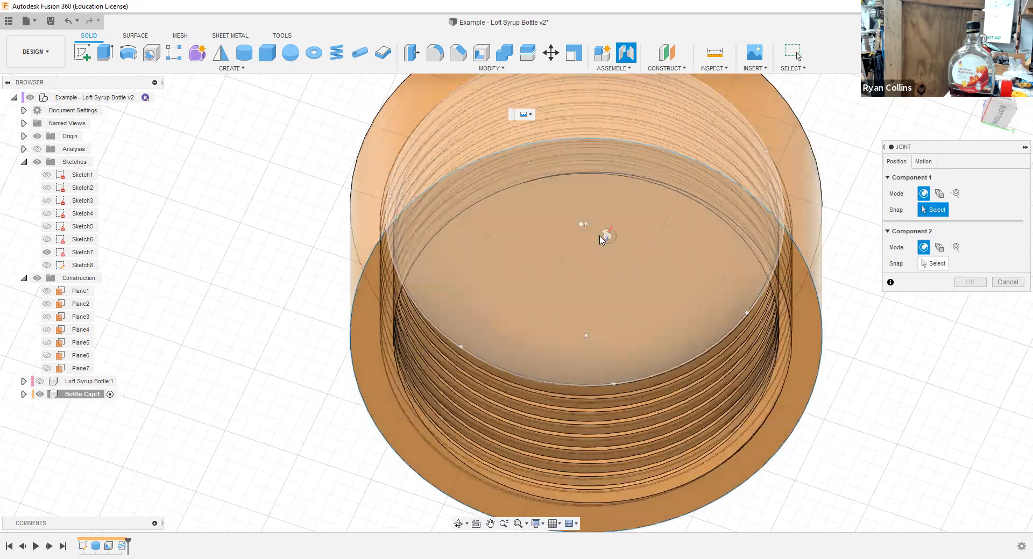
{"action": "scroll", "coordinate": [602, 252], "scroll_direction": "up", "scroll_amount": 3}
{"action": "scroll", "coordinate": [603, 249], "scroll_direction": "up", "scroll_amount": 2}
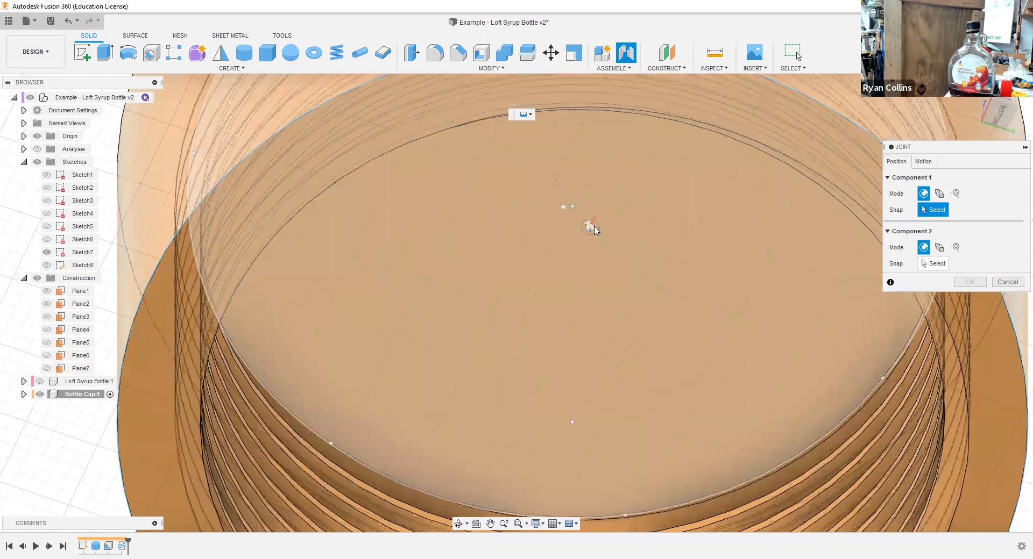
{"action": "middle_click_drag", "start_coordinate": [607, 246], "coordinate": [592, 203], "text": "shift"}
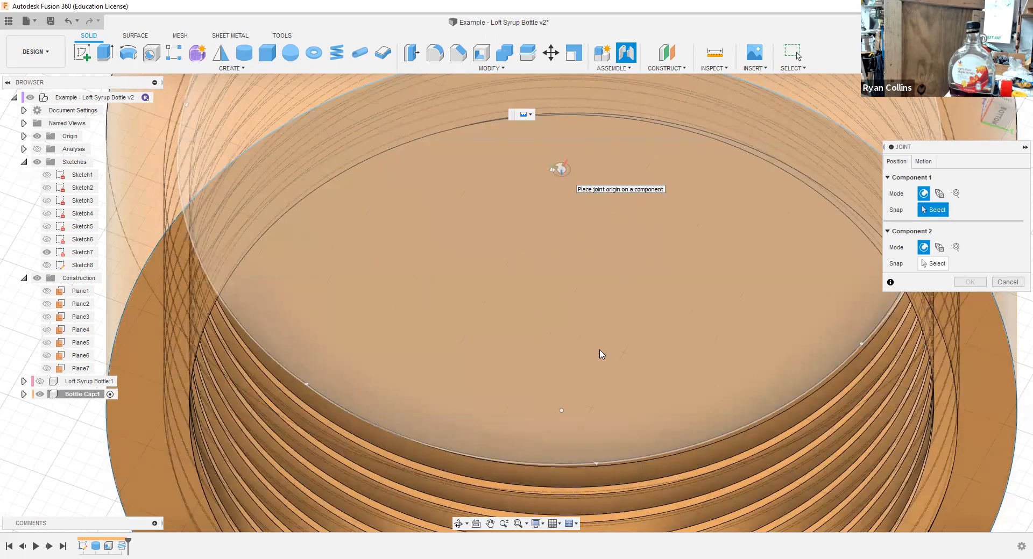
{"action": "left_click", "coordinate": [472, 198]}
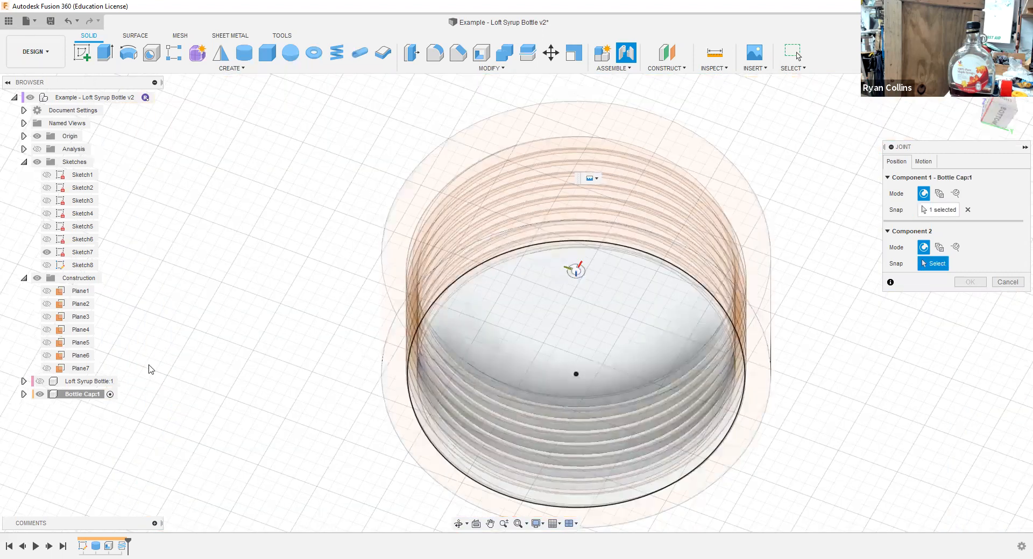
Step: Show the bottle, hide the cap, and place the second joint origin at the centre of the bottle neck's top rim
{"action": "left_click", "coordinate": [39, 381]}
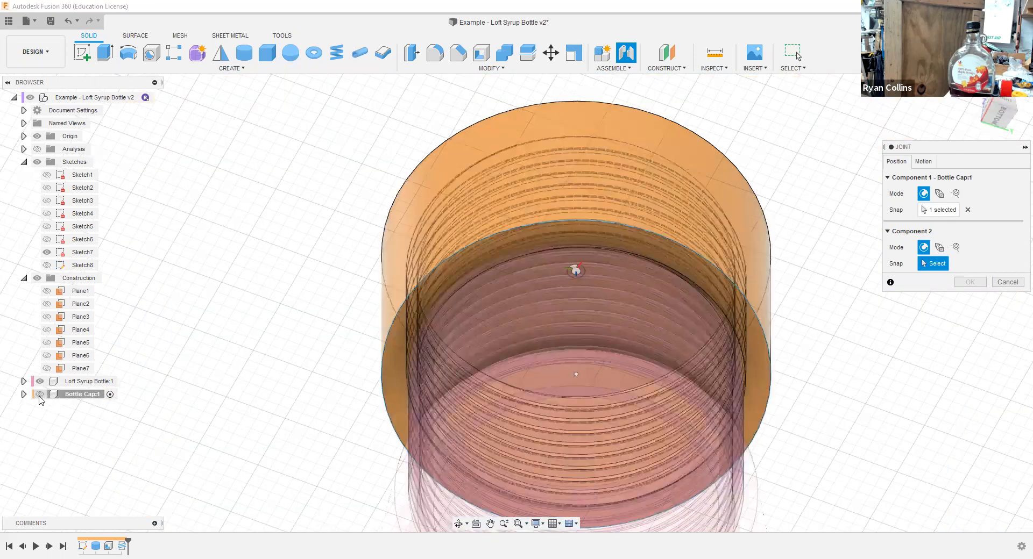
{"action": "left_click", "coordinate": [40, 394]}
{"action": "middle_click_drag", "start_coordinate": [665, 225], "coordinate": [793, 161], "text": "shift"}
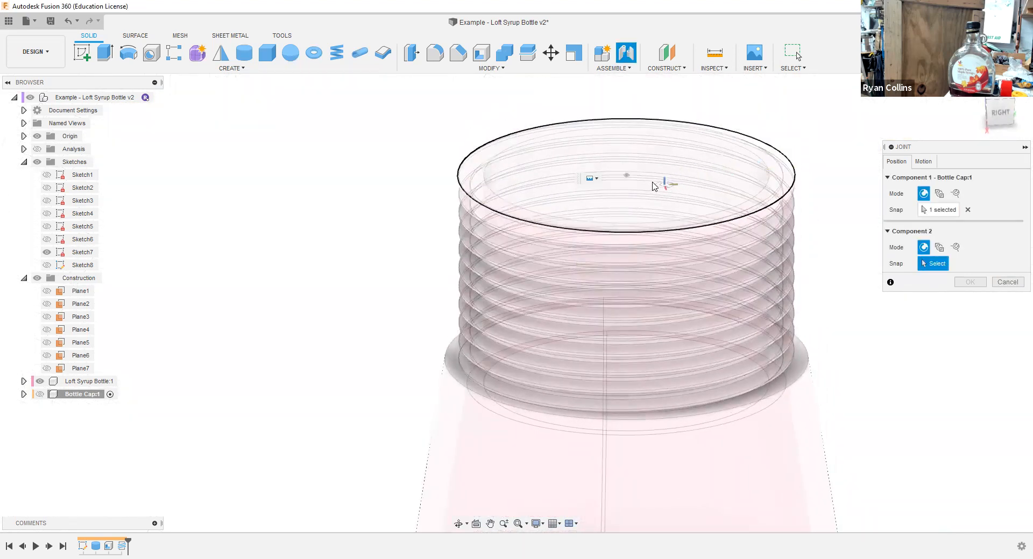
{"action": "scroll", "coordinate": [713, 186], "scroll_direction": "up", "scroll_amount": 3}
{"action": "scroll", "coordinate": [630, 158], "scroll_direction": "up", "scroll_amount": 5}
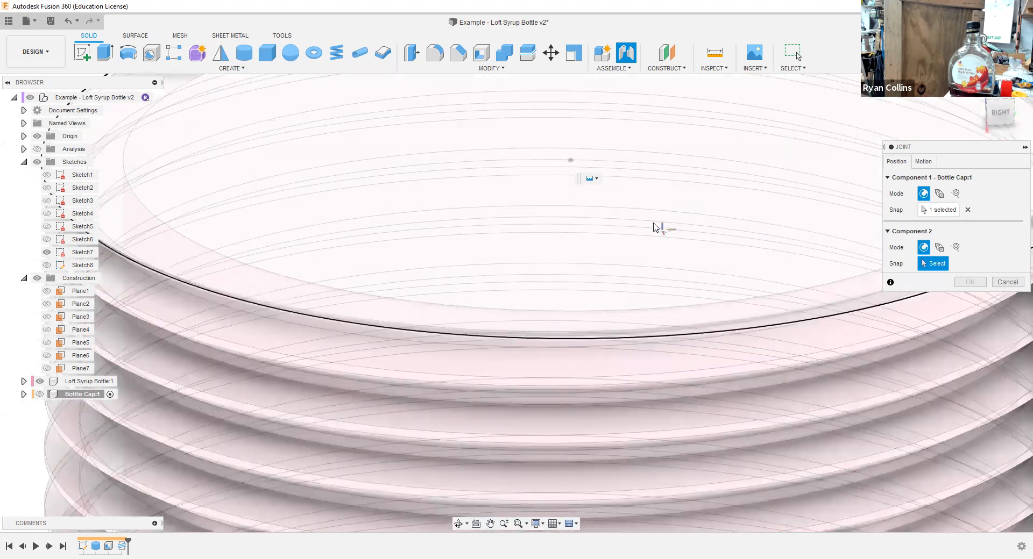
{"action": "middle_click_drag", "start_coordinate": [660, 224], "coordinate": [640, 233], "text": "shift"}
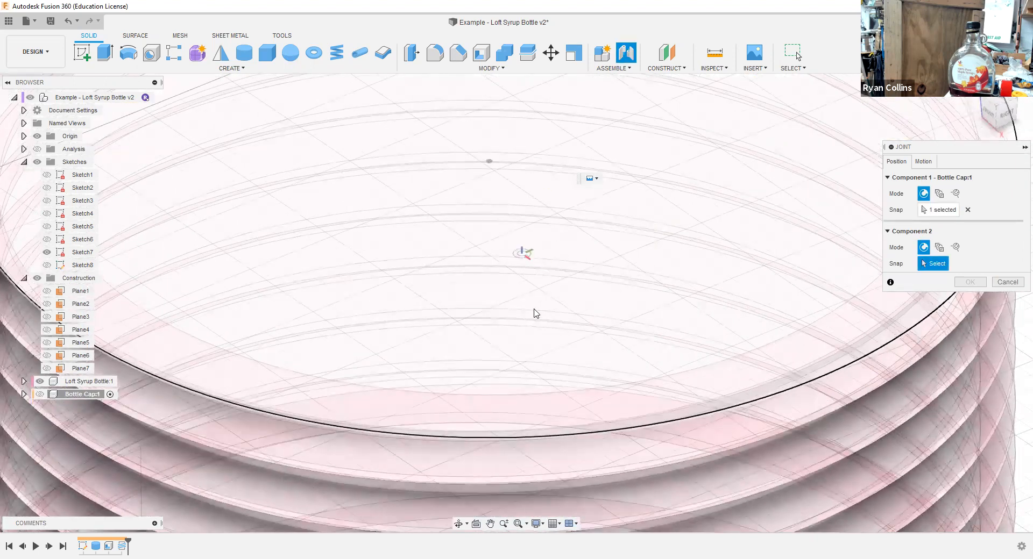
{"action": "scroll", "coordinate": [615, 290], "scroll_direction": "down", "scroll_amount": 3}
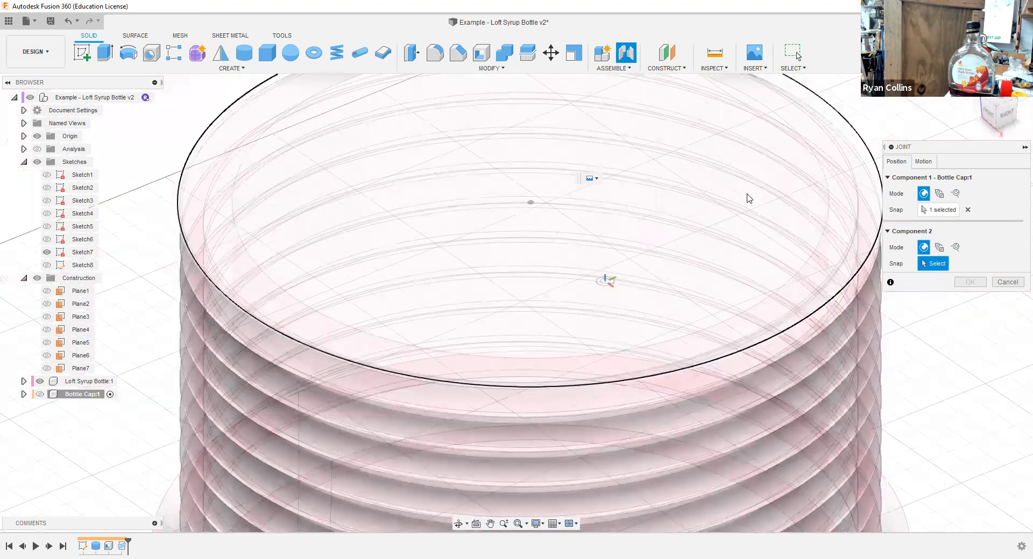
{"action": "scroll", "coordinate": [790, 184], "scroll_direction": "down", "scroll_amount": 3}
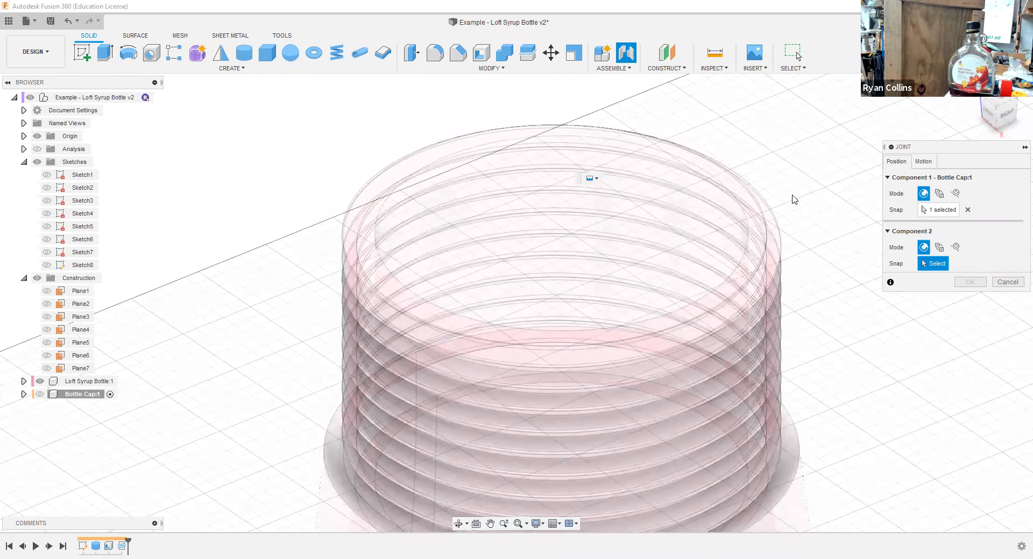
{"action": "middle_click_drag", "start_coordinate": [752, 254], "coordinate": [752, 235], "text": "shift"}
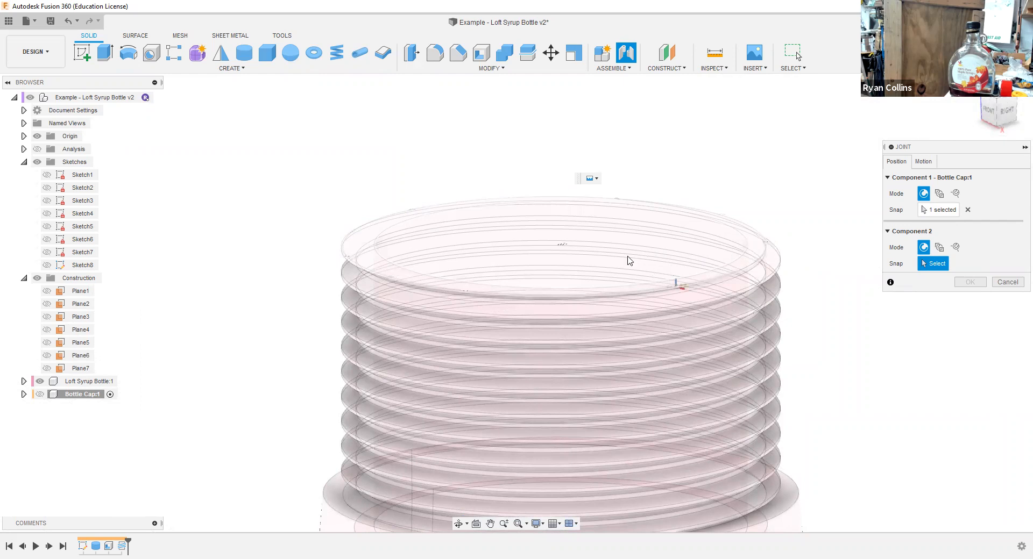
{"action": "left_click", "coordinate": [567, 252]}
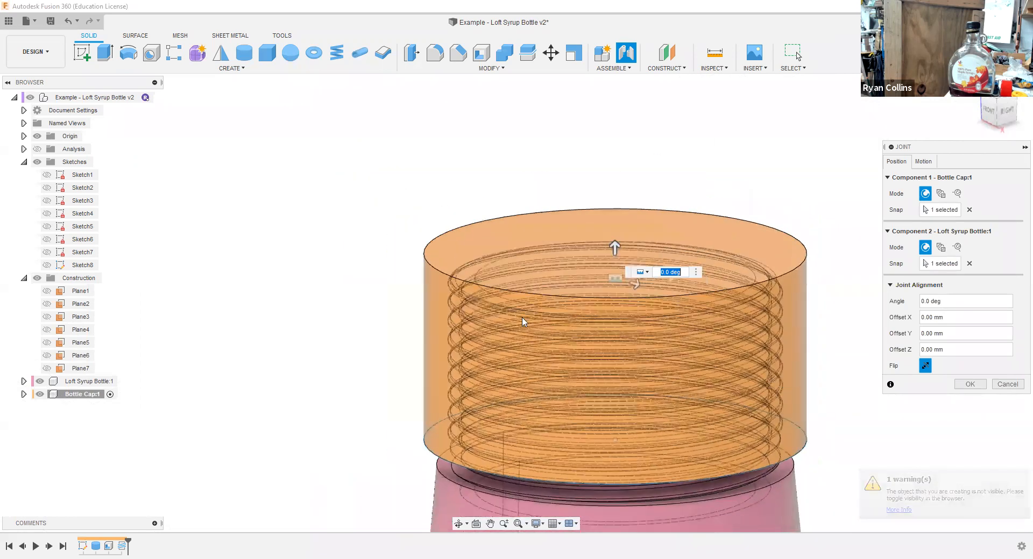
Step: Preview the cap joint with the Rigid, Revolute, Slider, Cylindrical, Pin-Slot, Planar and Ball motion types
{"action": "scroll", "coordinate": [569, 201], "scroll_direction": "down", "scroll_amount": 1}
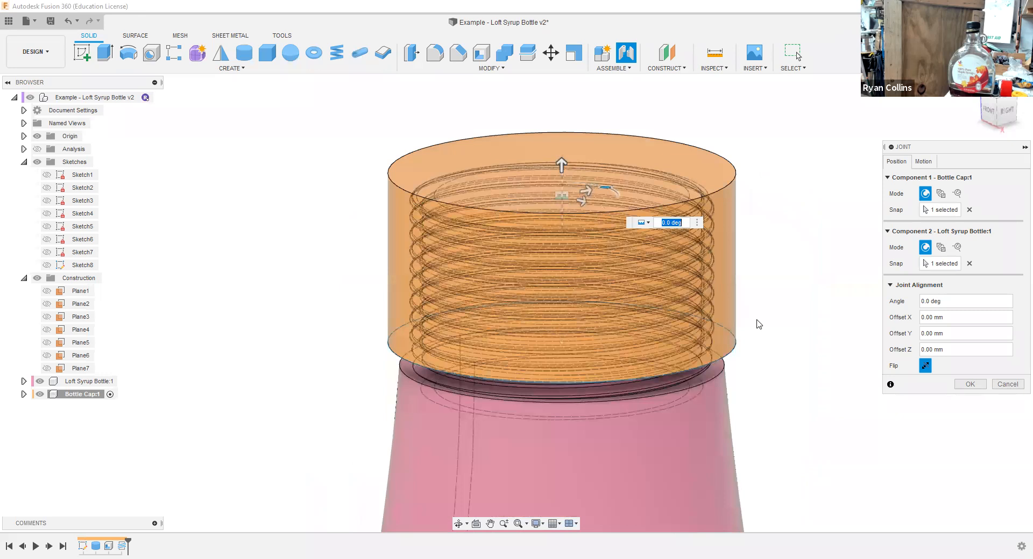
{"action": "scroll", "coordinate": [756, 334], "scroll_direction": "down", "scroll_amount": 1}
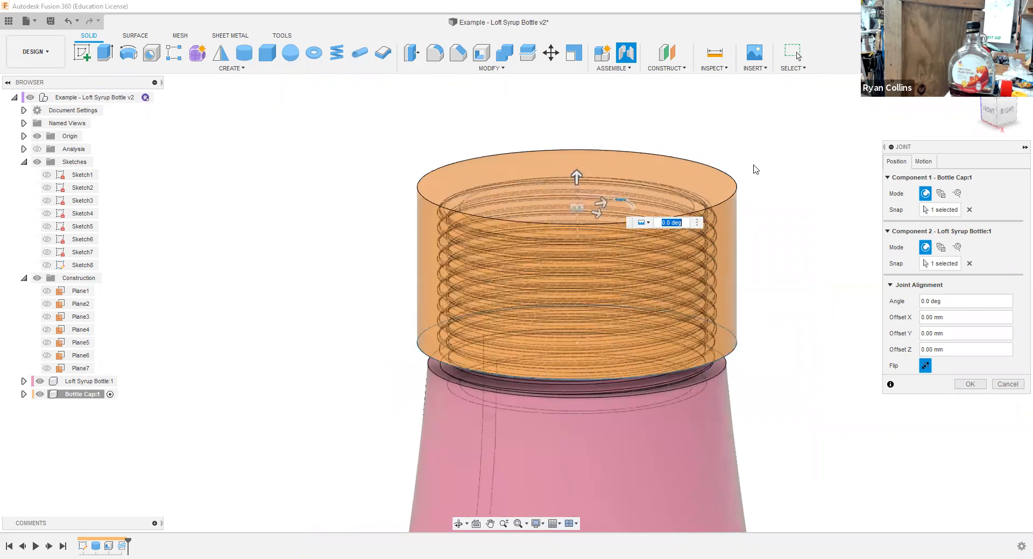
{"action": "left_click", "coordinate": [923, 163]}
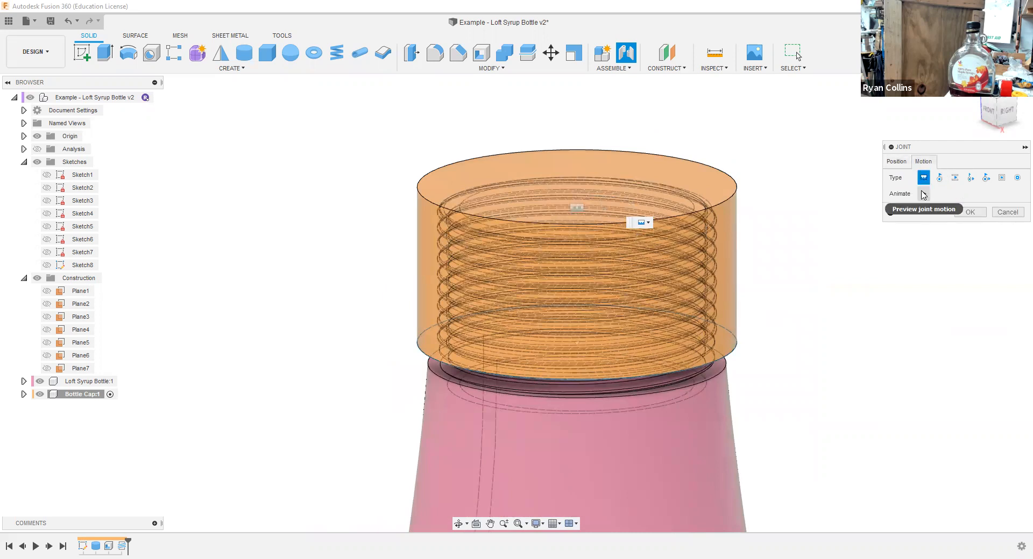
{"action": "left_click", "coordinate": [923, 195]}
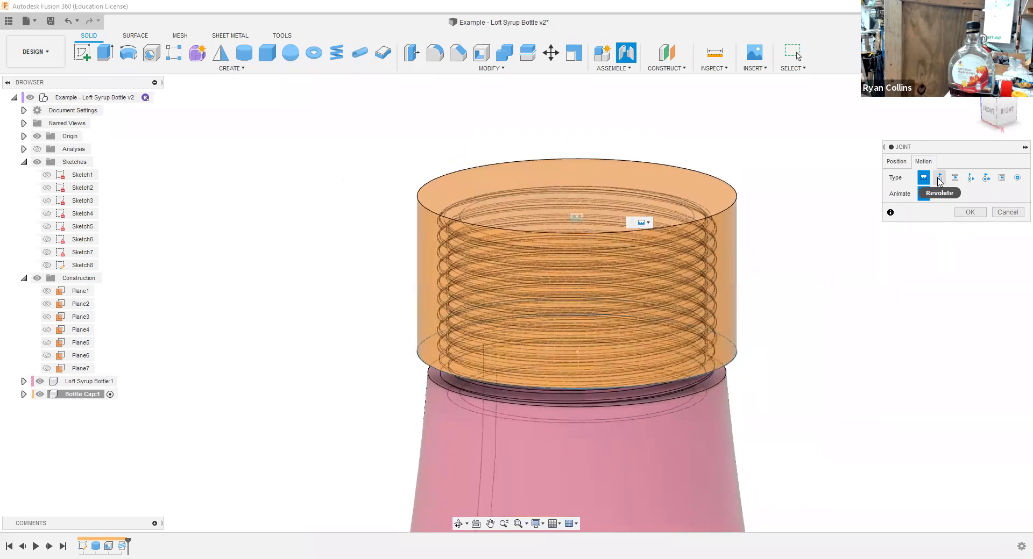
{"action": "left_click", "coordinate": [939, 178]}
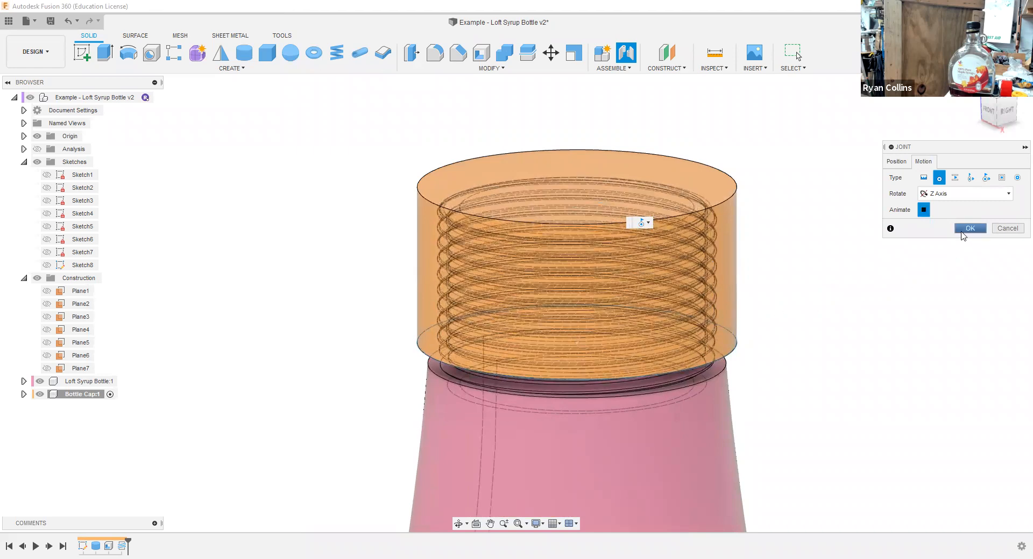
{"action": "left_click", "coordinate": [955, 177]}
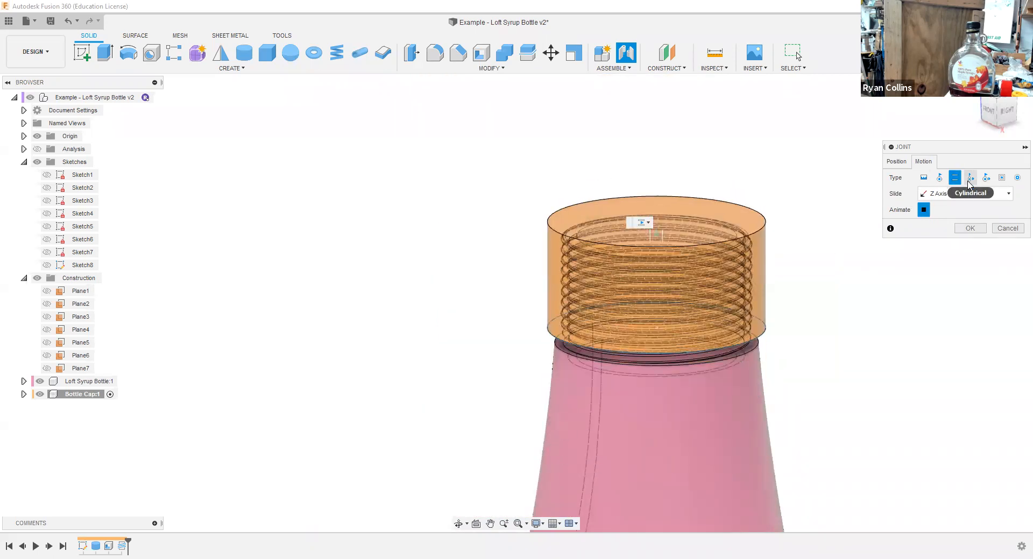
{"action": "left_click", "coordinate": [968, 180]}
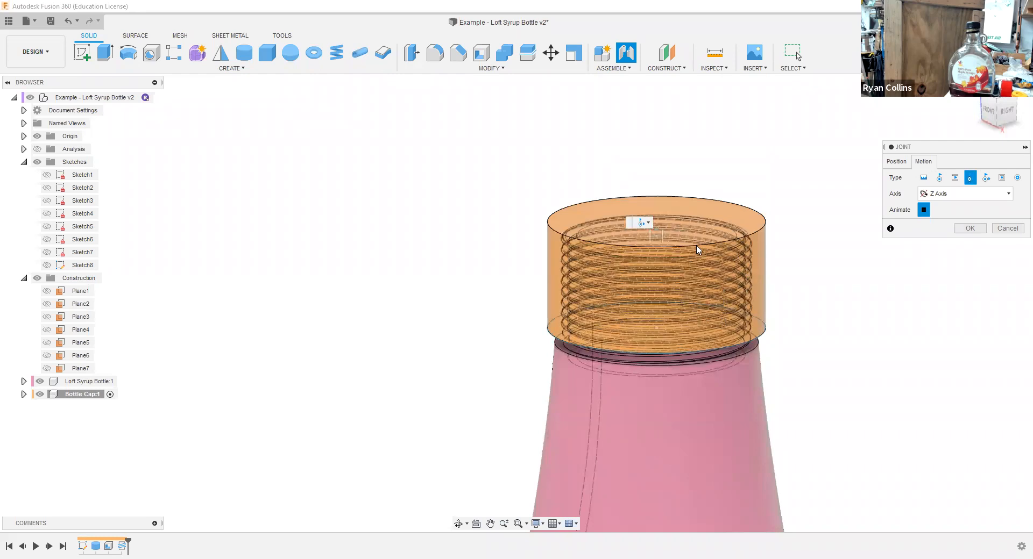
{"action": "middle_click_drag", "start_coordinate": [807, 300], "coordinate": [740, 305]}
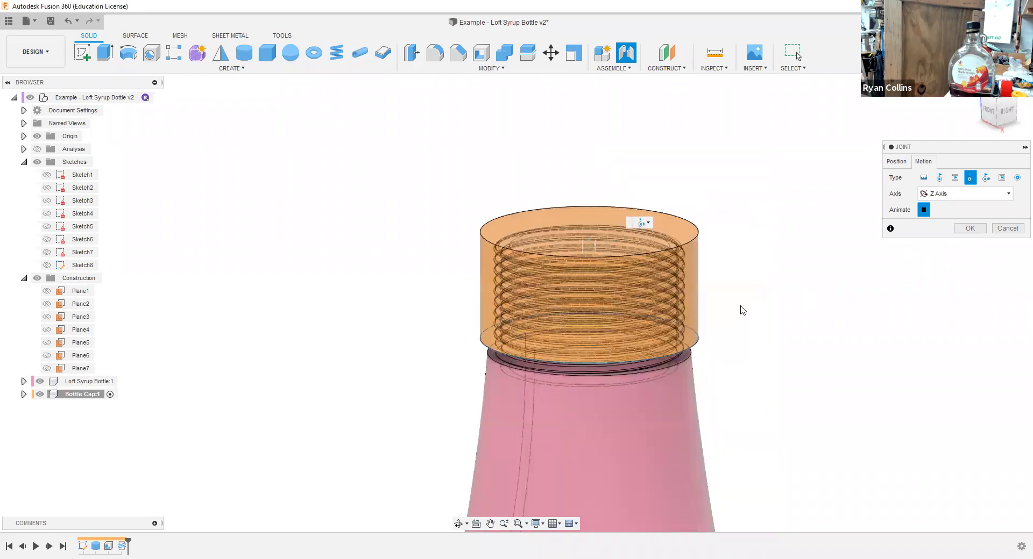
{"action": "left_click", "coordinate": [986, 181]}
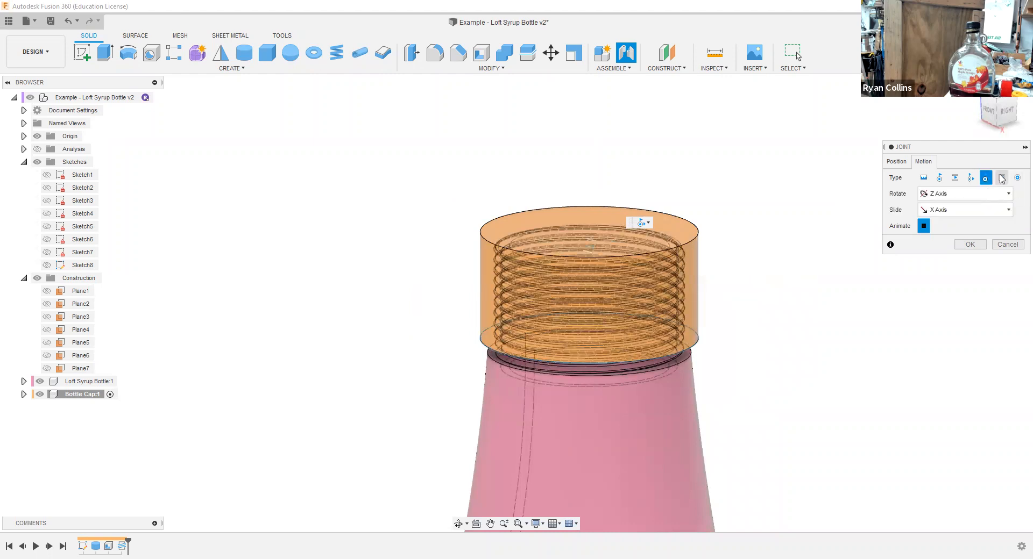
{"action": "left_click", "coordinate": [1000, 178]}
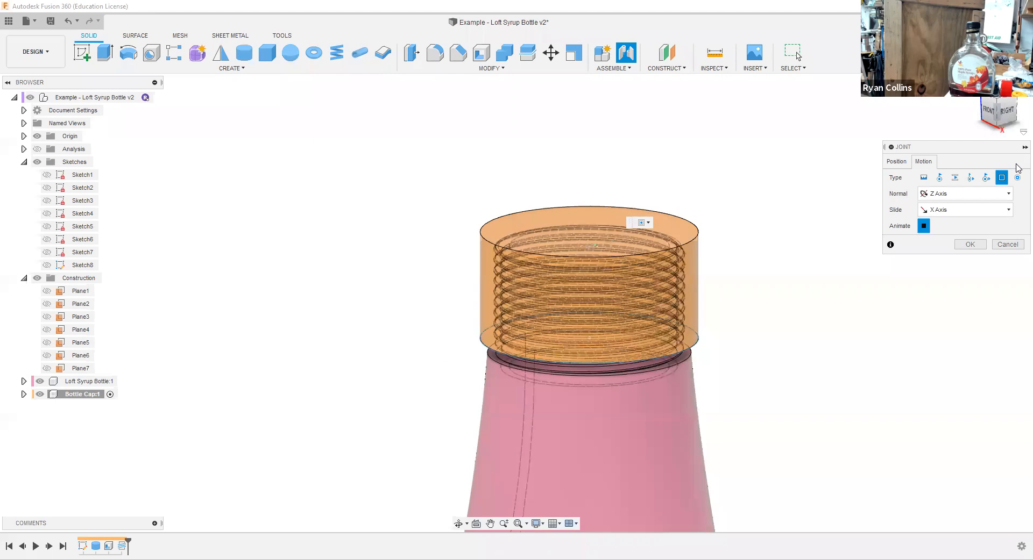
{"action": "left_click", "coordinate": [1017, 184]}
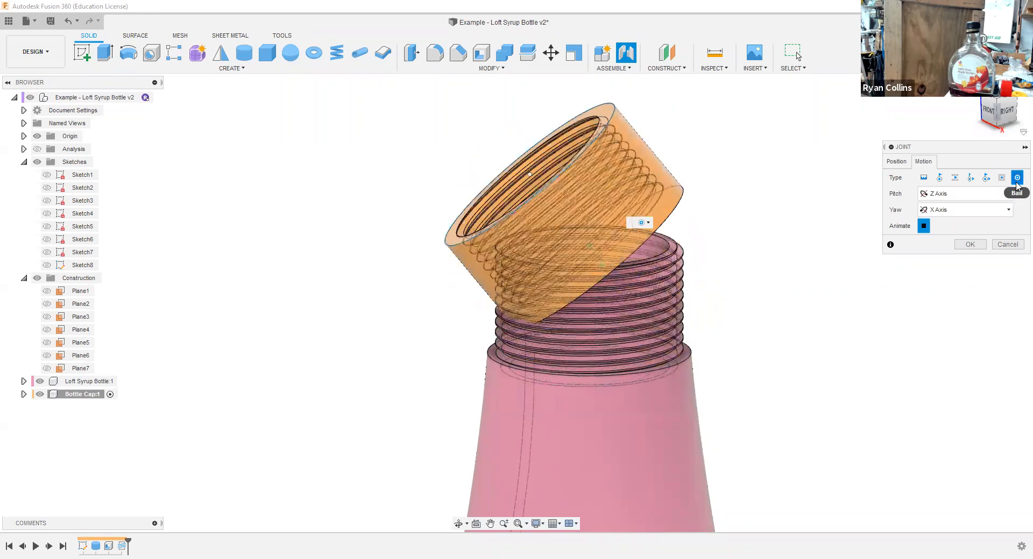
Step: Create the joint between the cap and the bottle neck with Cylindrical motion about the Z axis
{"action": "left_click", "coordinate": [970, 178]}
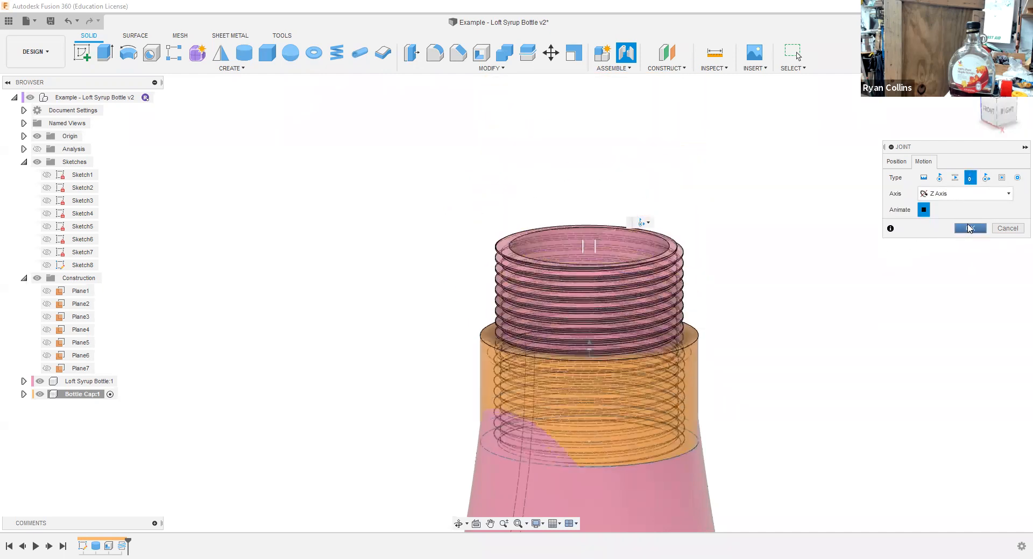
{"action": "left_click", "coordinate": [971, 229]}
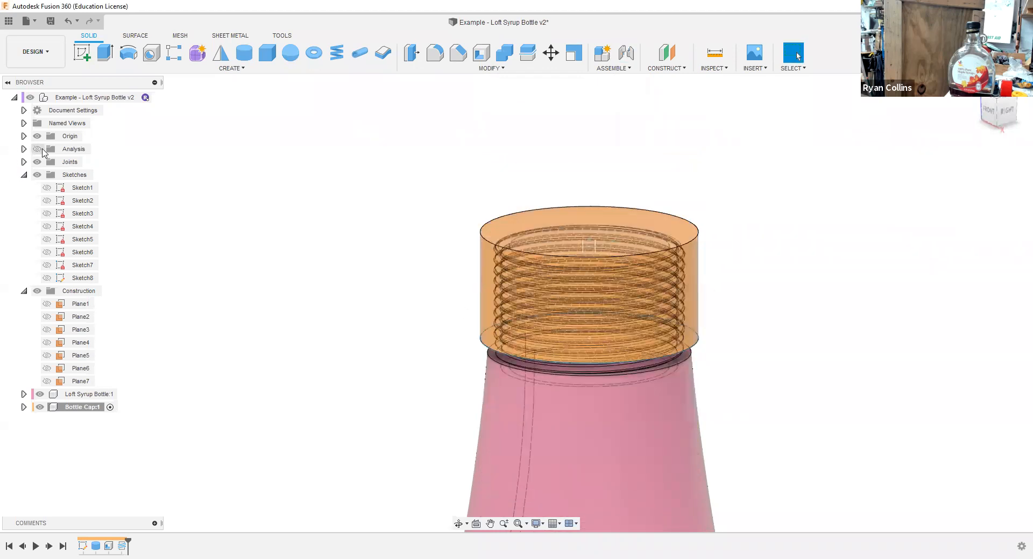
Step: Collapse the Sketches and Construction folders, and open the joint limits of the new cylindrical joint
{"action": "left_click", "coordinate": [23, 175]}
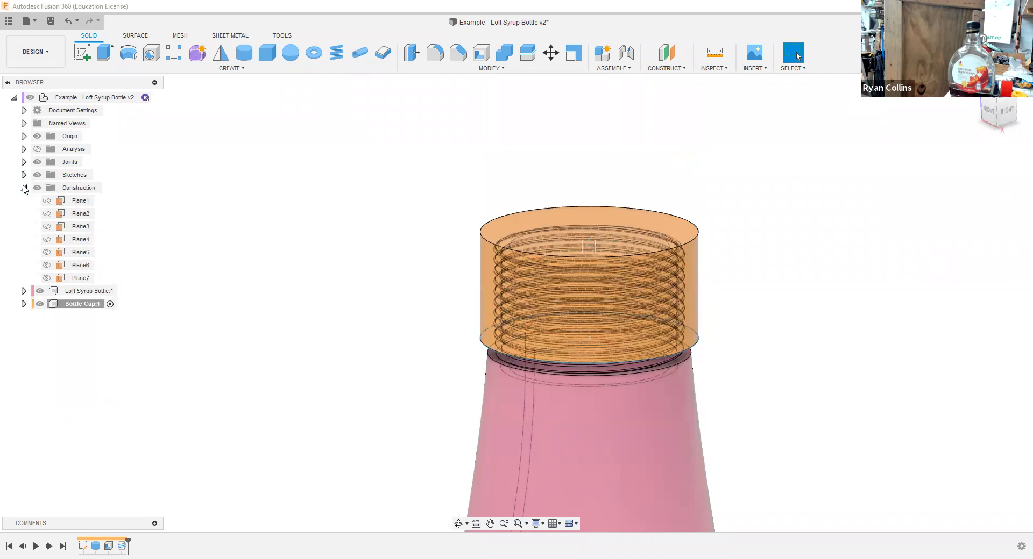
{"action": "left_click", "coordinate": [23, 188]}
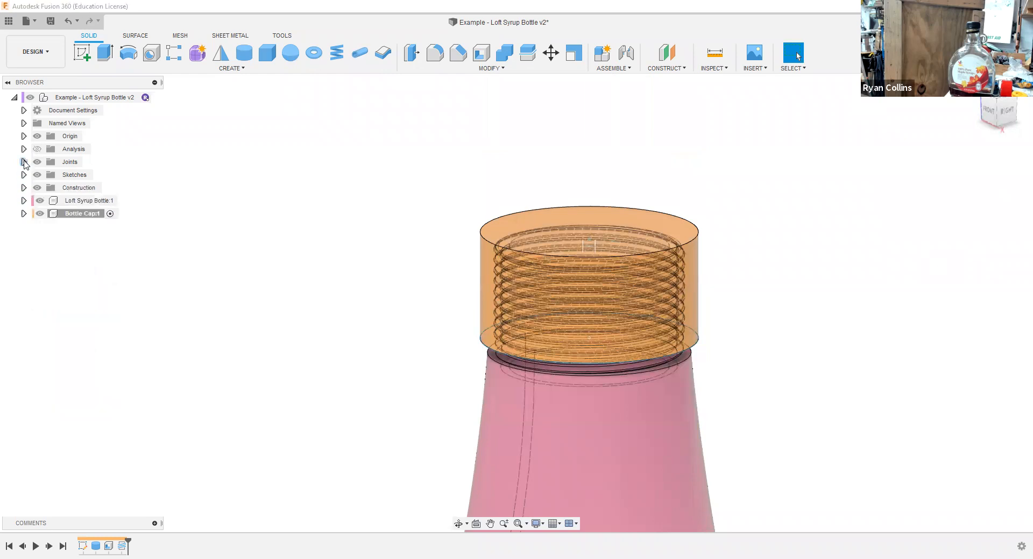
{"action": "left_click", "coordinate": [24, 162]}
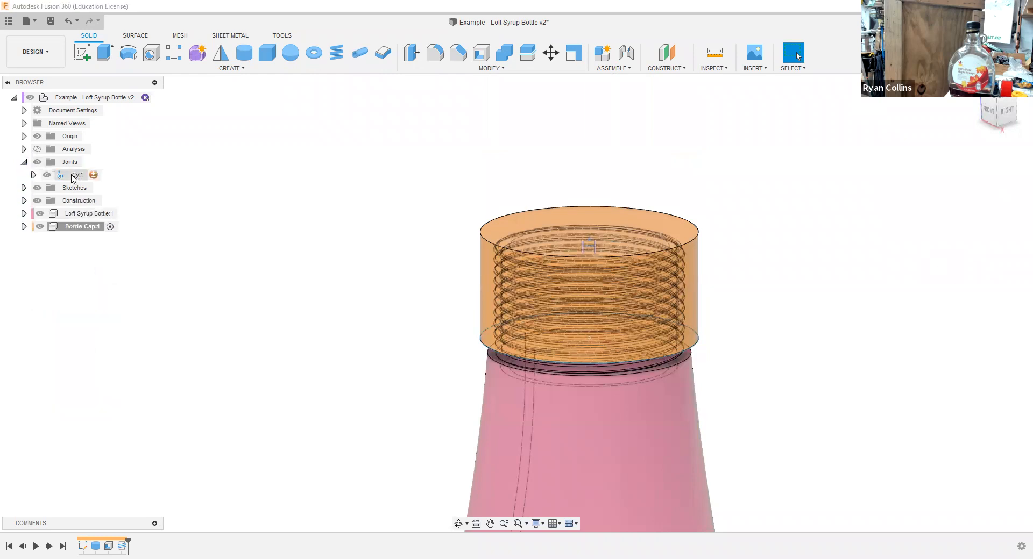
{"action": "left_click", "coordinate": [97, 176]}
{"action": "left_click", "coordinate": [94, 176]}
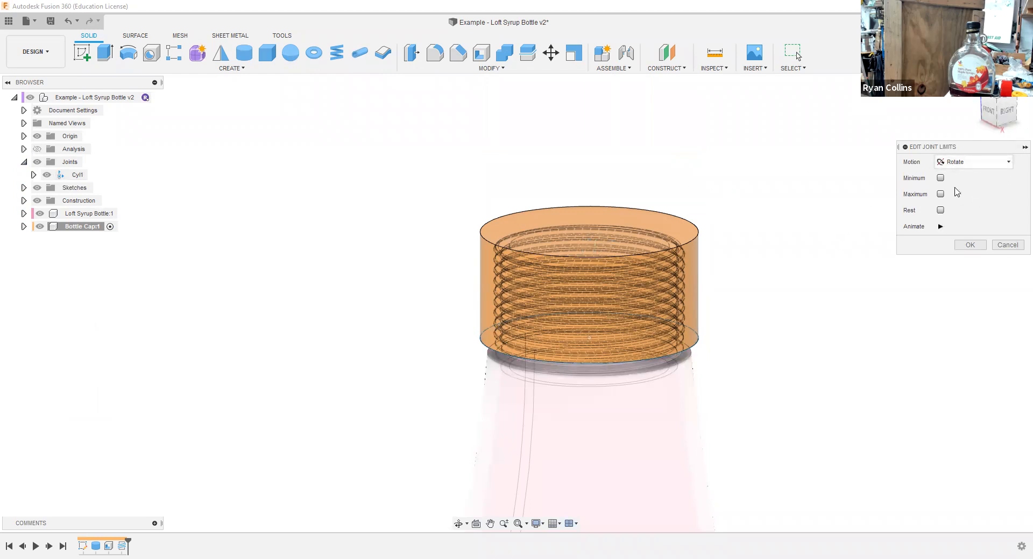
Step: Animate the cap's Rotate motion, and switch the joint limits to Slide motion to preview its travel
{"action": "left_click", "coordinate": [974, 164]}
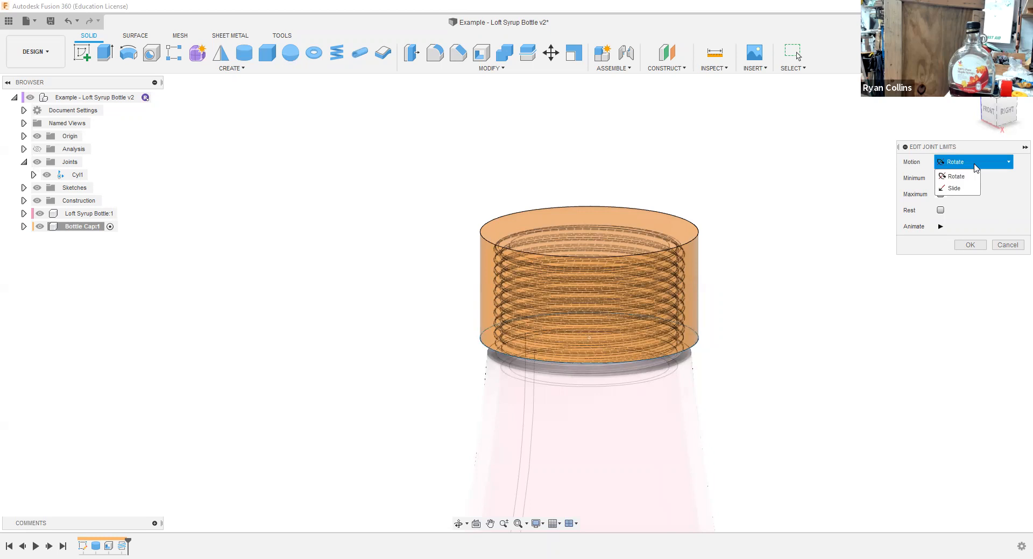
{"action": "left_click", "coordinate": [946, 220]}
{"action": "left_click", "coordinate": [940, 227]}
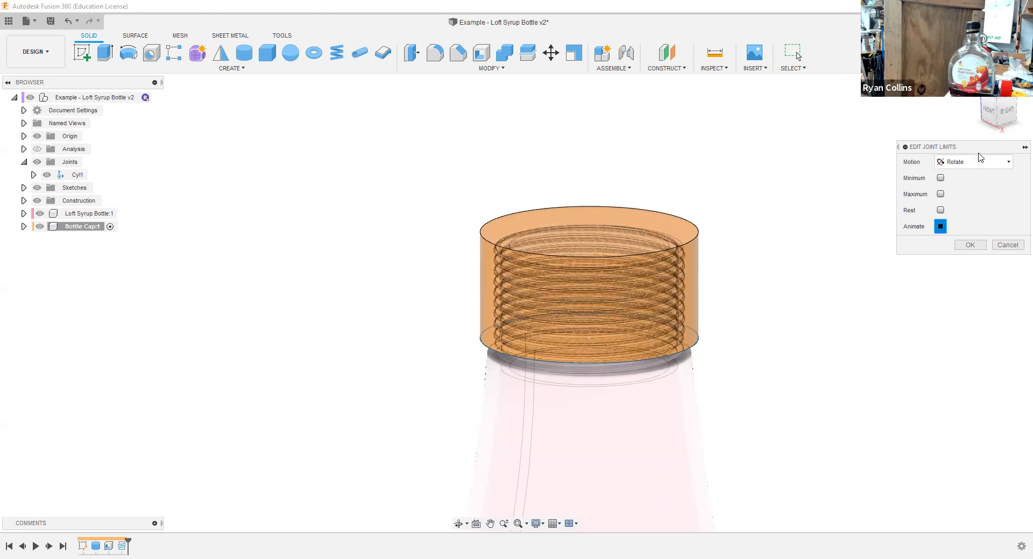
{"action": "left_click", "coordinate": [963, 162]}
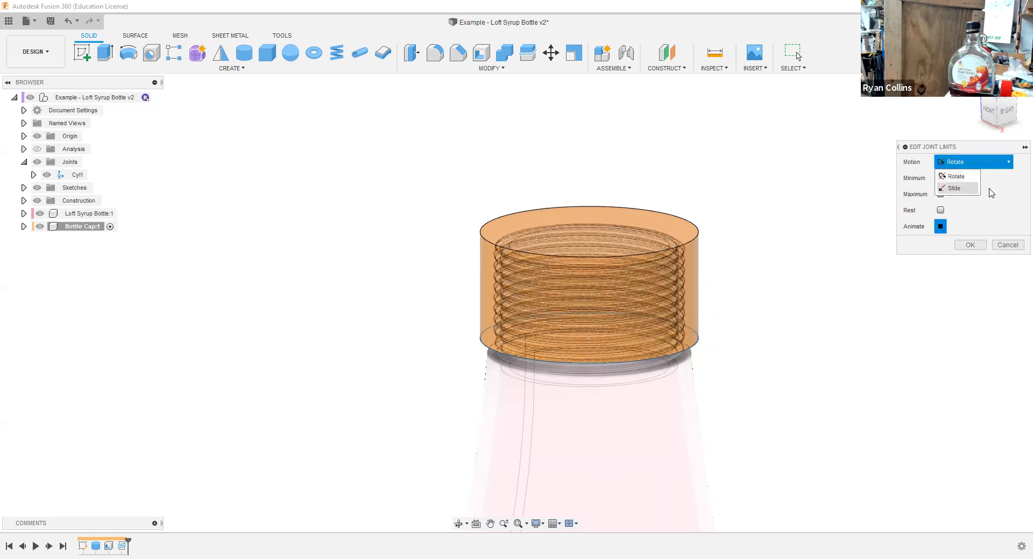
{"action": "left_click", "coordinate": [955, 189]}
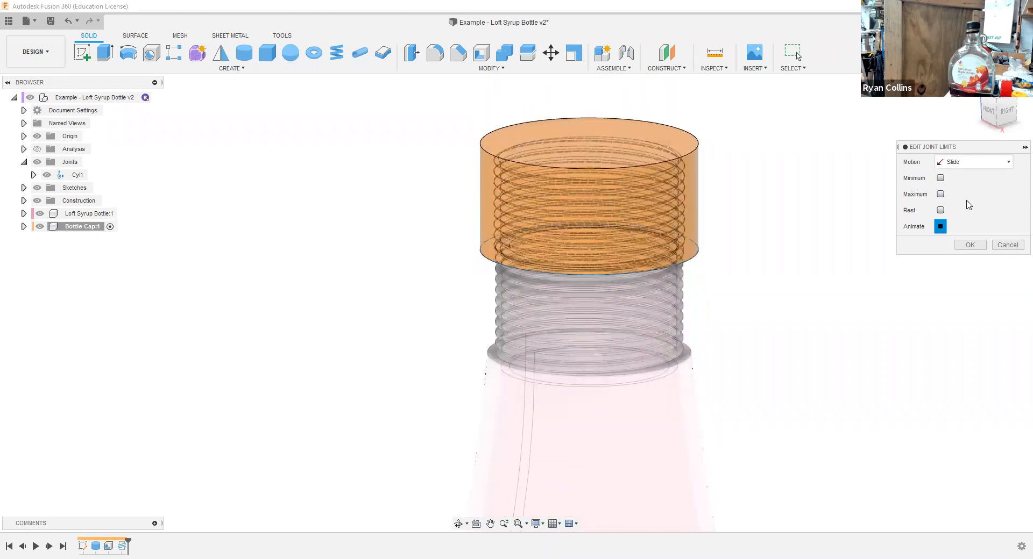
{"action": "left_click", "coordinate": [940, 226]}
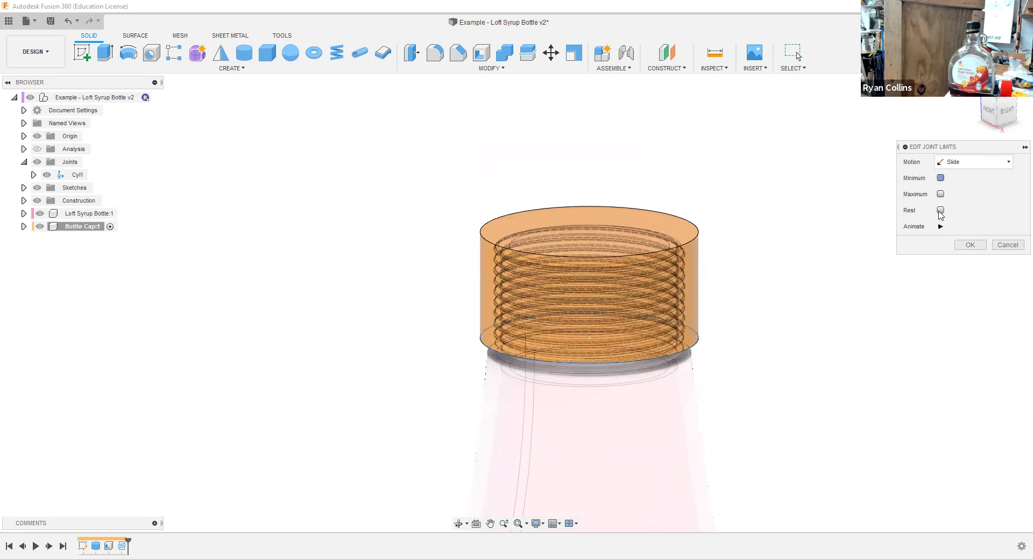
Step: Enable the slide limits with a minimum of 0 mm and a maximum of 25 mm, and animate the limited motion
{"action": "left_click", "coordinate": [940, 178]}
{"action": "left_click", "coordinate": [940, 211]}
{"action": "scroll", "coordinate": [507, 281], "scroll_direction": "up", "scroll_amount": 7}
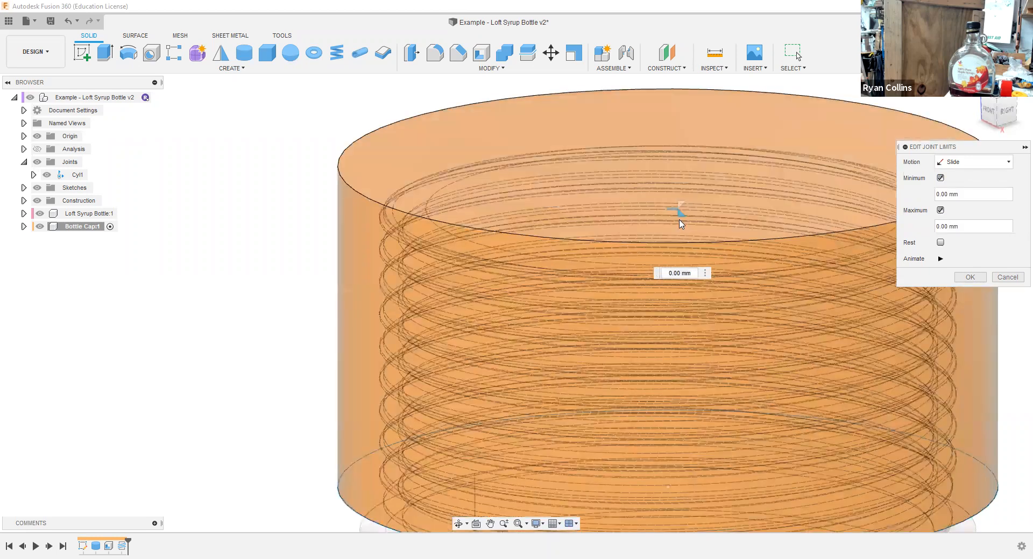
{"action": "scroll", "coordinate": [677, 213], "scroll_direction": "down", "scroll_amount": 5}
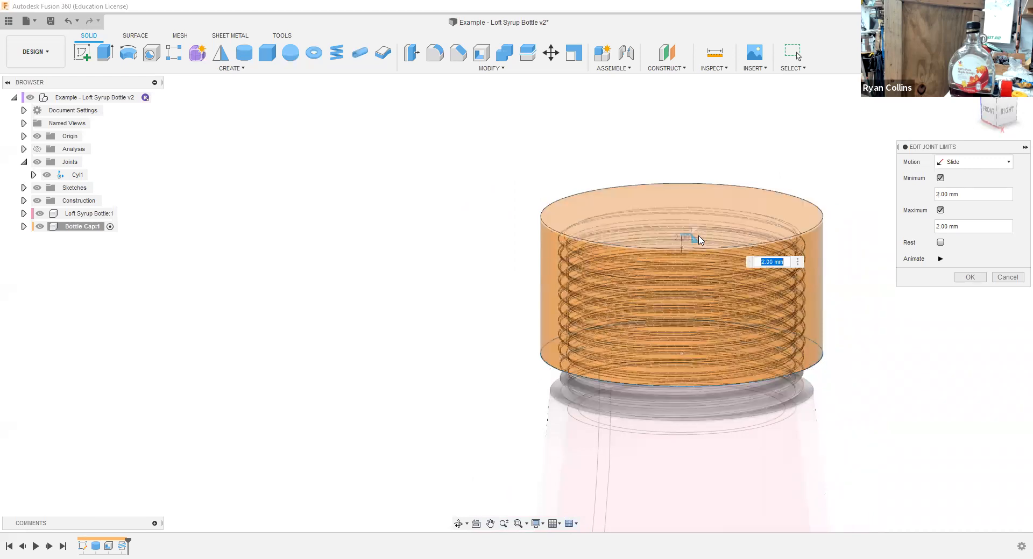
{"action": "left_click_drag", "start_coordinate": [693, 240], "coordinate": [692, 130]}
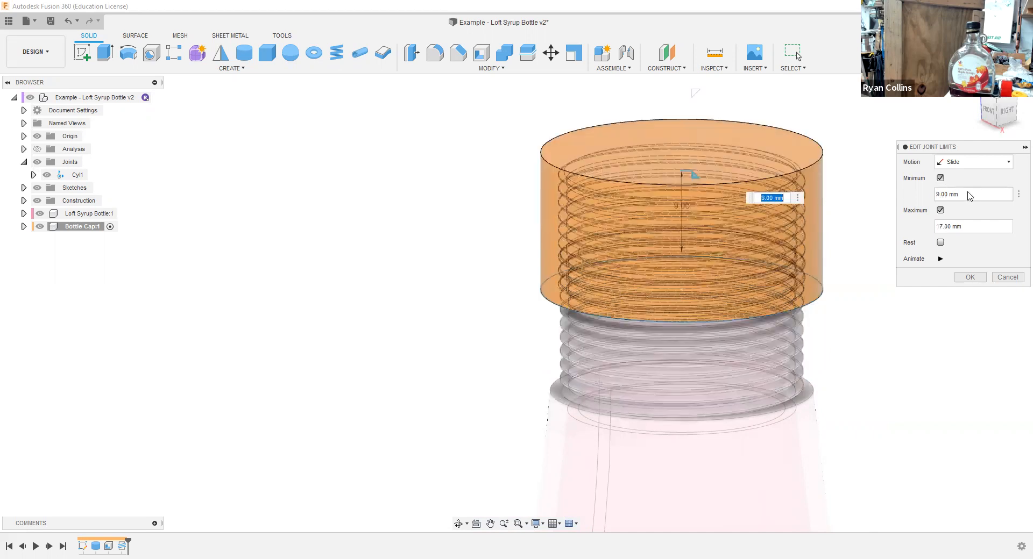
{"action": "left_click", "coordinate": [969, 196]}
{"action": "type", "text": "0"}
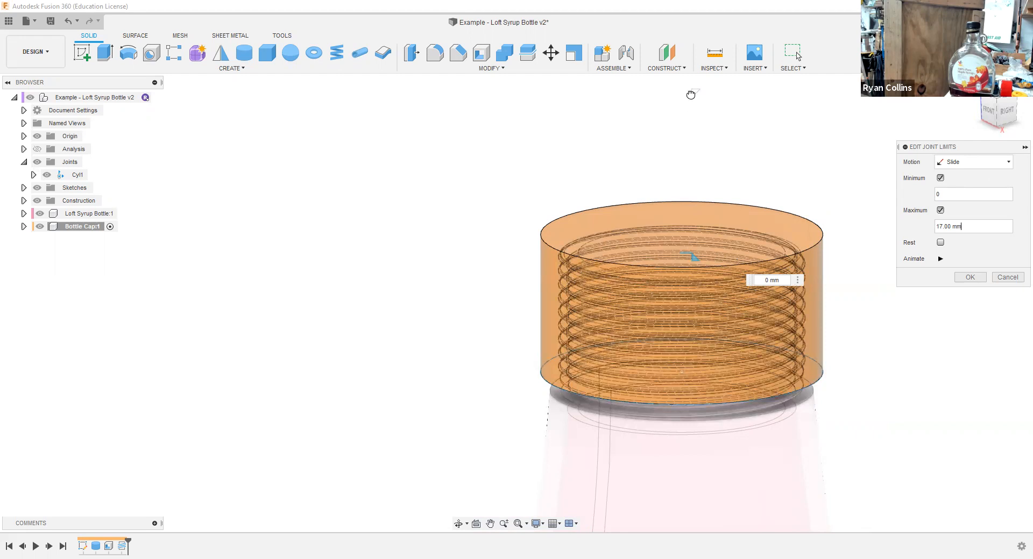
{"action": "left_click_drag", "start_coordinate": [693, 257], "coordinate": [690, 95]}
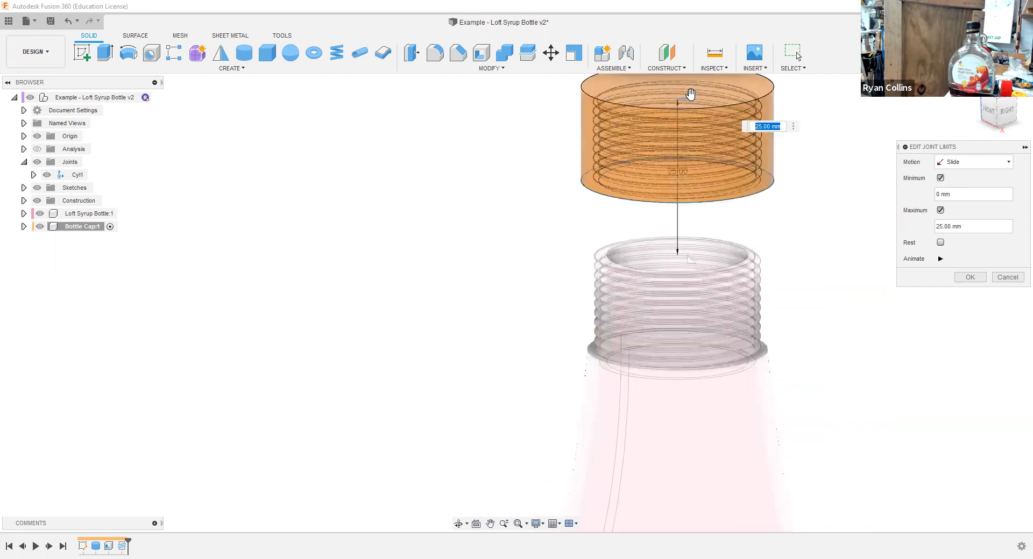
{"action": "left_click", "coordinate": [940, 259]}
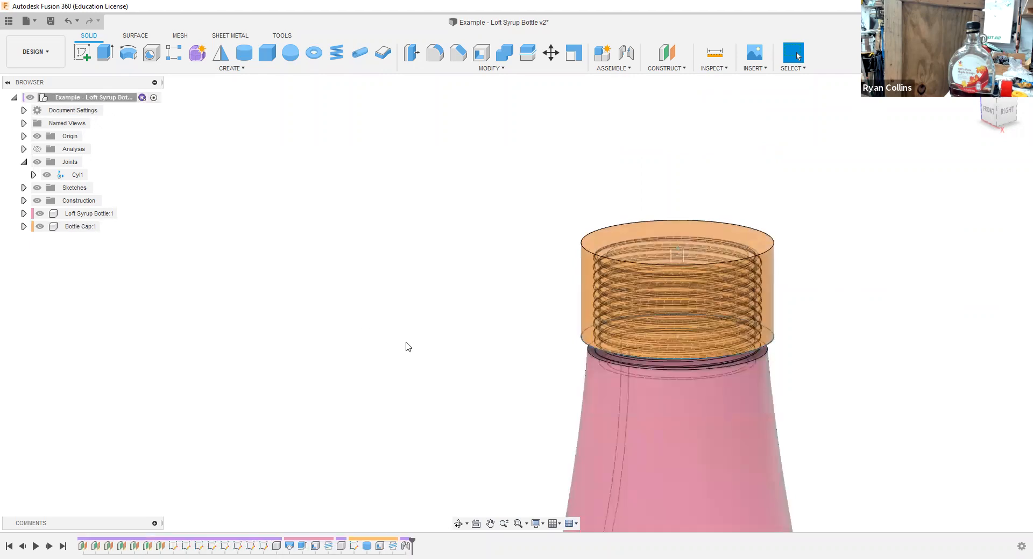
Step: Save the design as a new version
{"action": "key", "text": "ctrl+s"}
{"action": "key", "text": "Return"}
Step: Examine the whole bottle with its joined cap from an isometric view and closer at the neck
{"action": "middle_click_drag", "start_coordinate": [828, 288], "coordinate": [759, 338]}
{"action": "scroll", "coordinate": [759, 338], "scroll_direction": "down", "scroll_amount": 2}
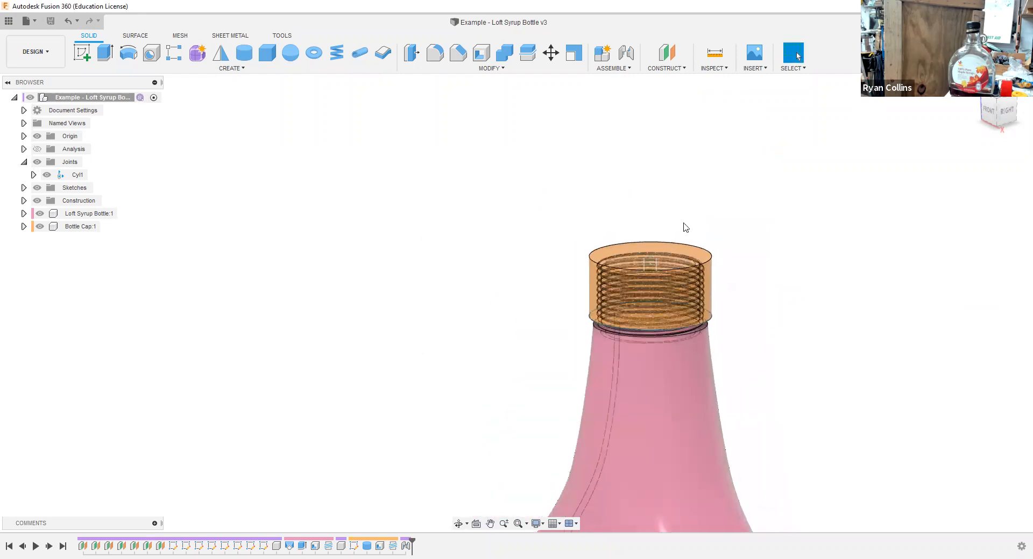
{"action": "scroll", "coordinate": [771, 364], "scroll_direction": "down", "scroll_amount": 2}
{"action": "middle_click_drag", "start_coordinate": [786, 376], "coordinate": [801, 296], "text": "shift"}
{"action": "left_click", "coordinate": [993, 111]}
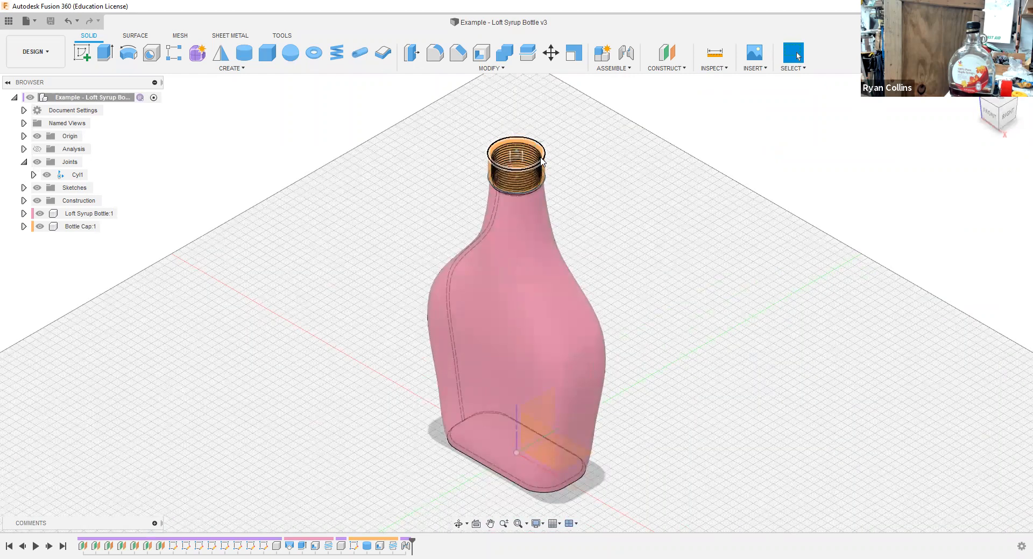
{"action": "scroll", "coordinate": [572, 207], "scroll_direction": "down", "scroll_amount": 2}
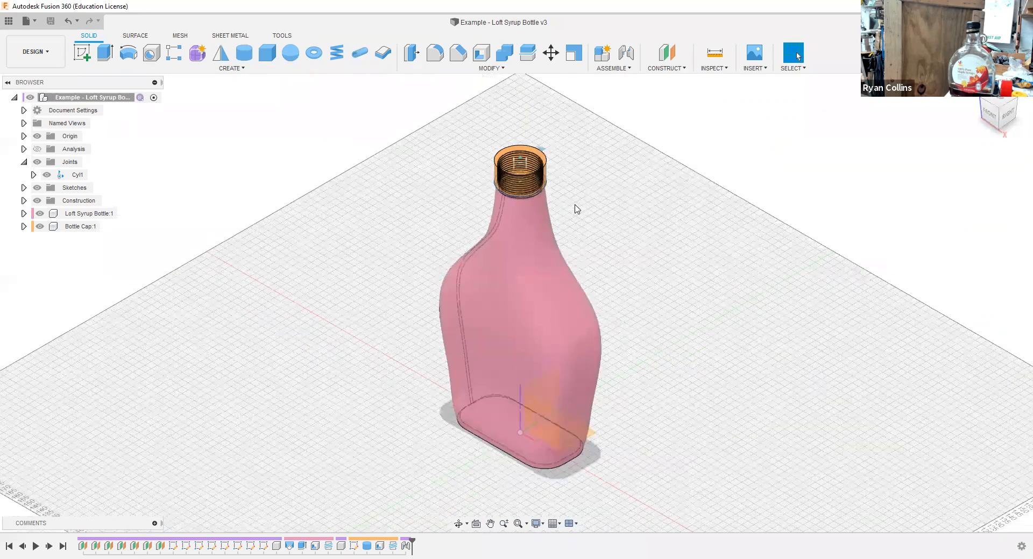
{"action": "scroll", "coordinate": [573, 208], "scroll_direction": "down", "scroll_amount": 1}
{"action": "scroll", "coordinate": [576, 190], "scroll_direction": "up", "scroll_amount": 4}
{"action": "middle_click_drag", "start_coordinate": [576, 189], "coordinate": [573, 168], "text": "shift"}
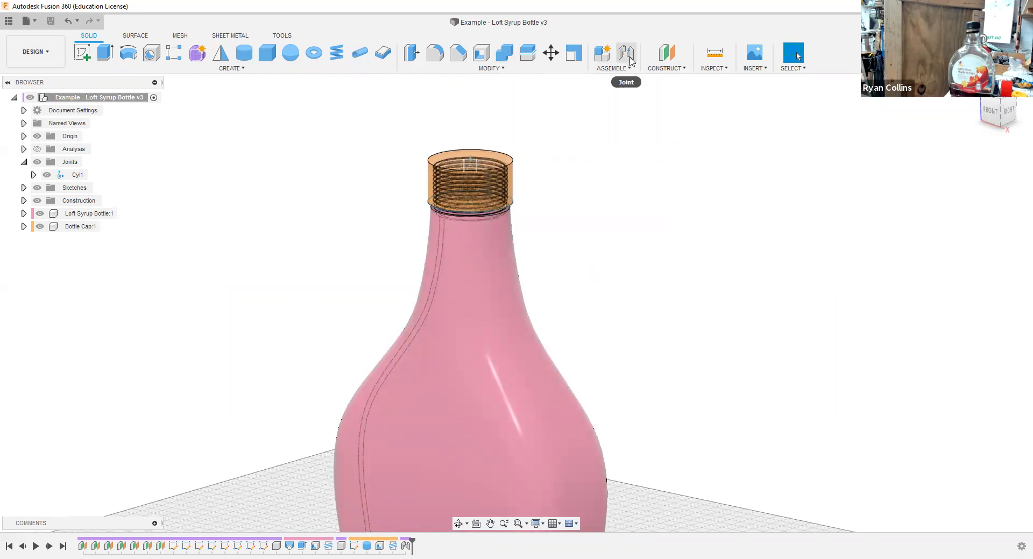
Step: Try moving the cap by hand on its joint, and revert the components to their original position
{"action": "left_click", "coordinate": [461, 178]}
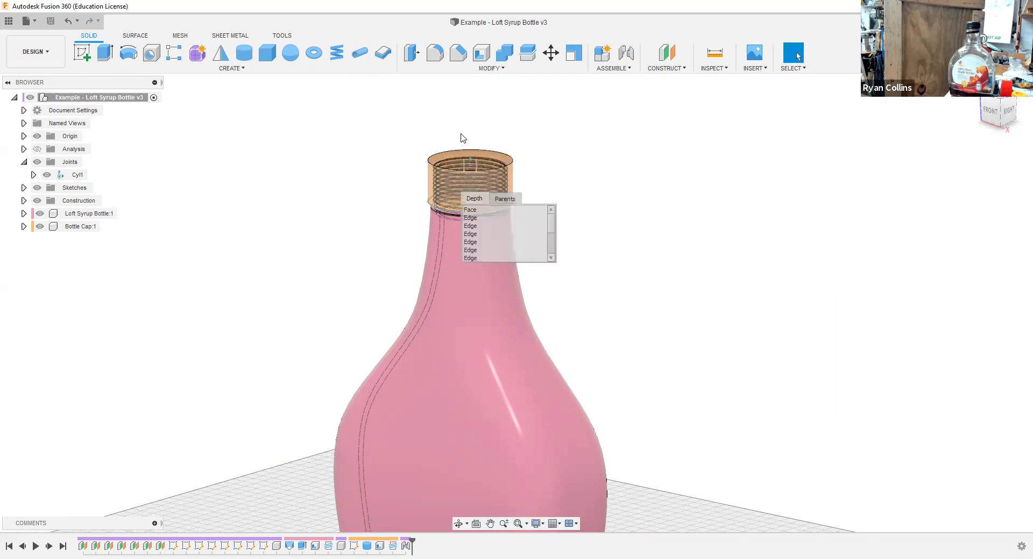
{"action": "left_click", "coordinate": [547, 166]}
{"action": "middle_click_drag", "start_coordinate": [483, 153], "coordinate": [436, 233]}
{"action": "left_click_drag", "start_coordinate": [434, 228], "coordinate": [449, 229]}
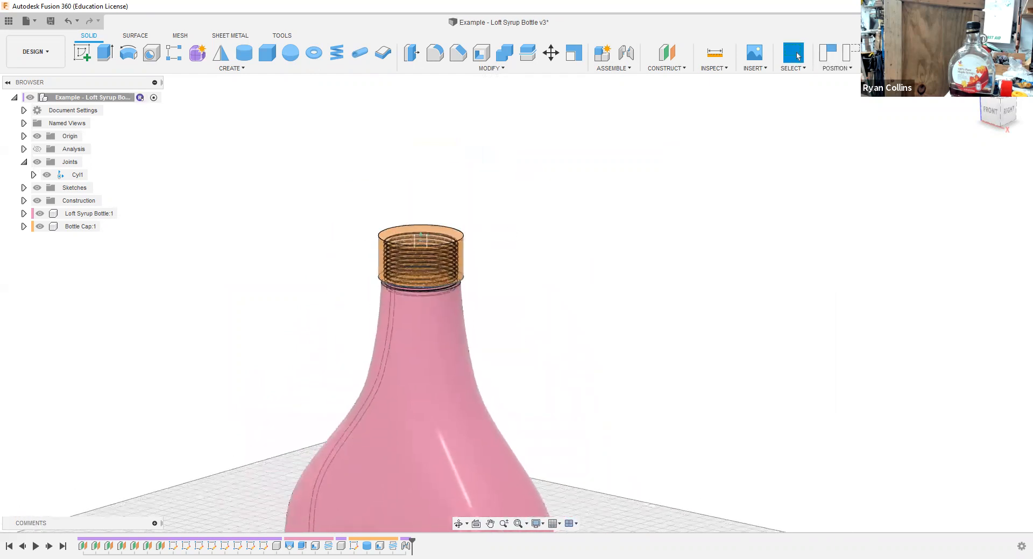
{"action": "left_click", "coordinate": [851, 52]}
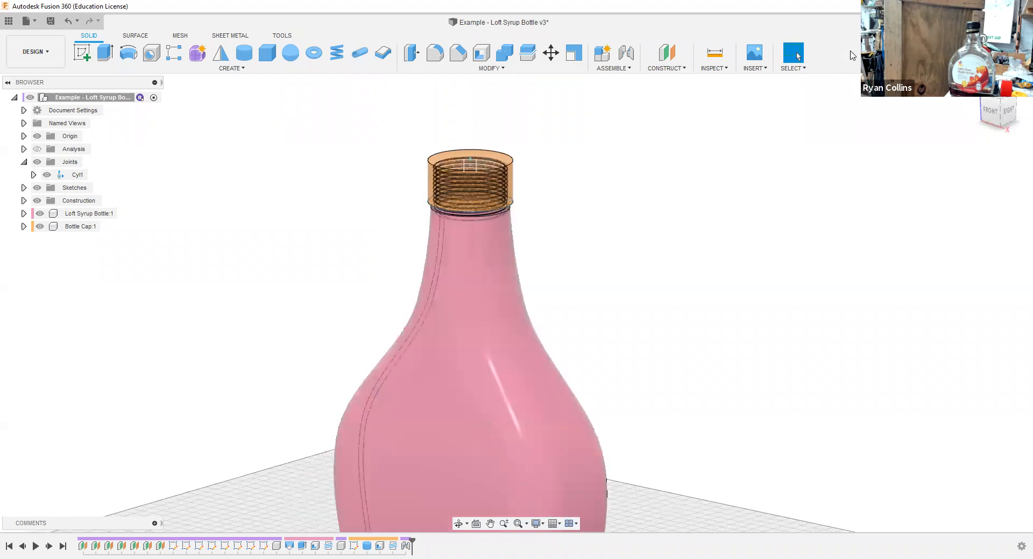
Step: Ground the Loft Syrup Bottle component so it stays fixed in place
{"action": "scroll", "coordinate": [709, 374], "scroll_direction": "down", "scroll_amount": 3}
{"action": "middle_click_drag", "start_coordinate": [699, 342], "coordinate": [661, 240]}
{"action": "scroll", "coordinate": [669, 293], "scroll_direction": "down", "scroll_amount": 2}
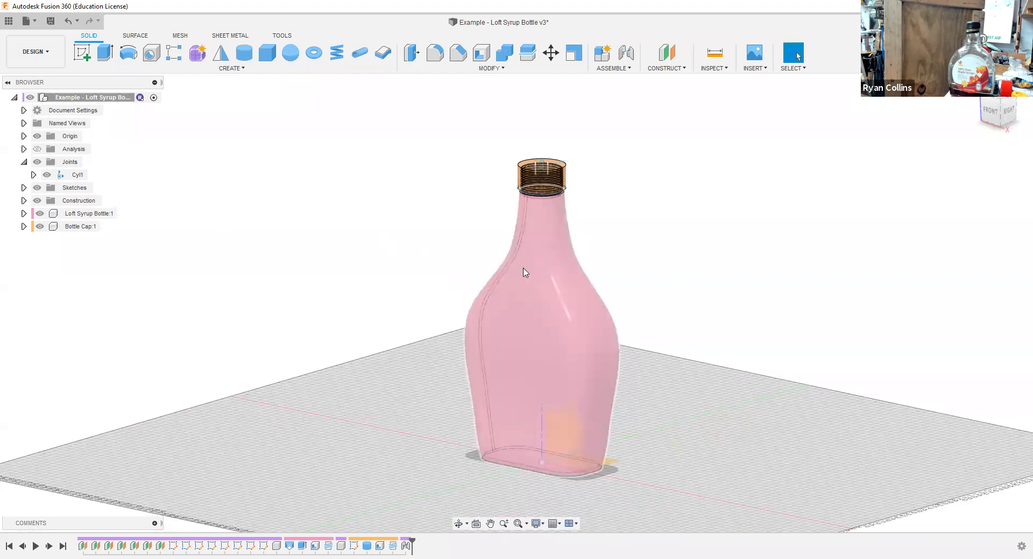
{"action": "right_click", "coordinate": [84, 216]}
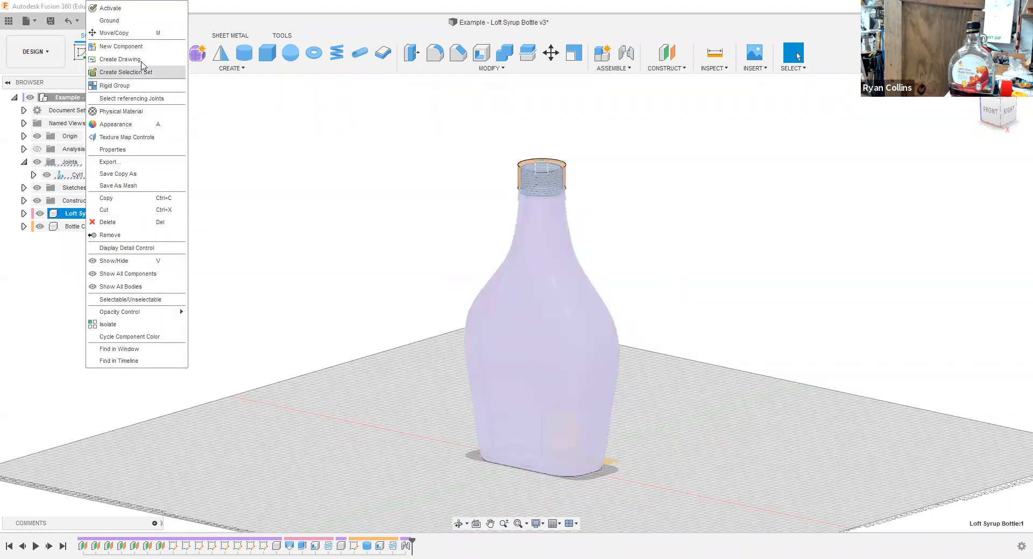
{"action": "left_click", "coordinate": [123, 21]}
{"action": "left_click", "coordinate": [209, 341]}
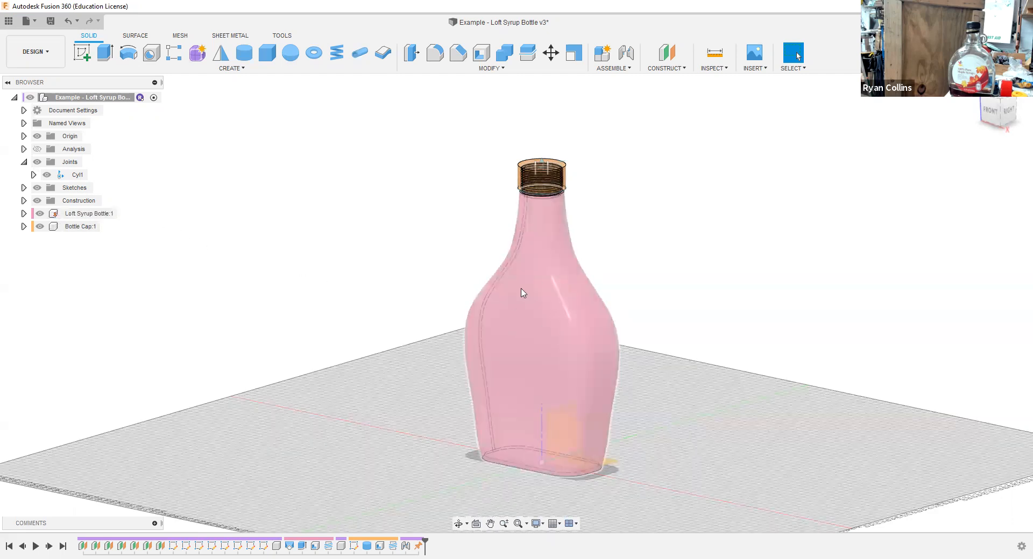
Step: Test the joint by sliding the cap up off the grounded bottle's neck, and revert it to its original position
{"action": "scroll", "coordinate": [635, 245], "scroll_direction": "up", "scroll_amount": 6}
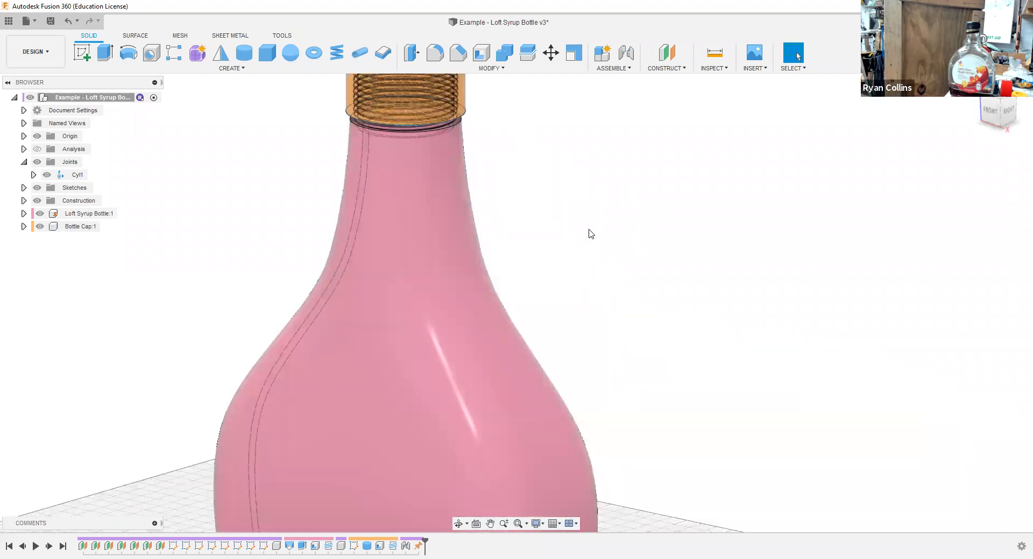
{"action": "middle_click_drag", "start_coordinate": [588, 232], "coordinate": [685, 394]}
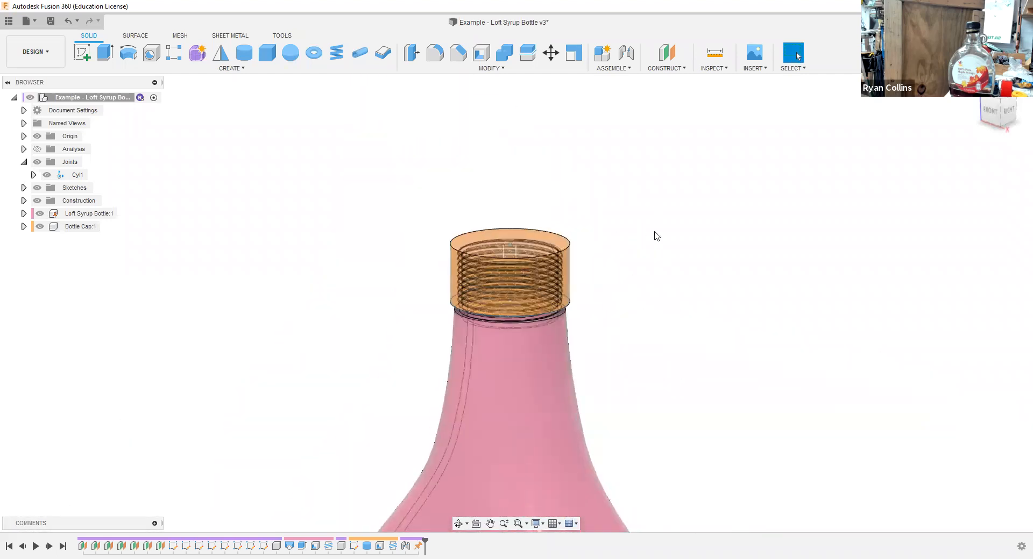
{"action": "left_click_drag", "start_coordinate": [541, 243], "coordinate": [453, 187]}
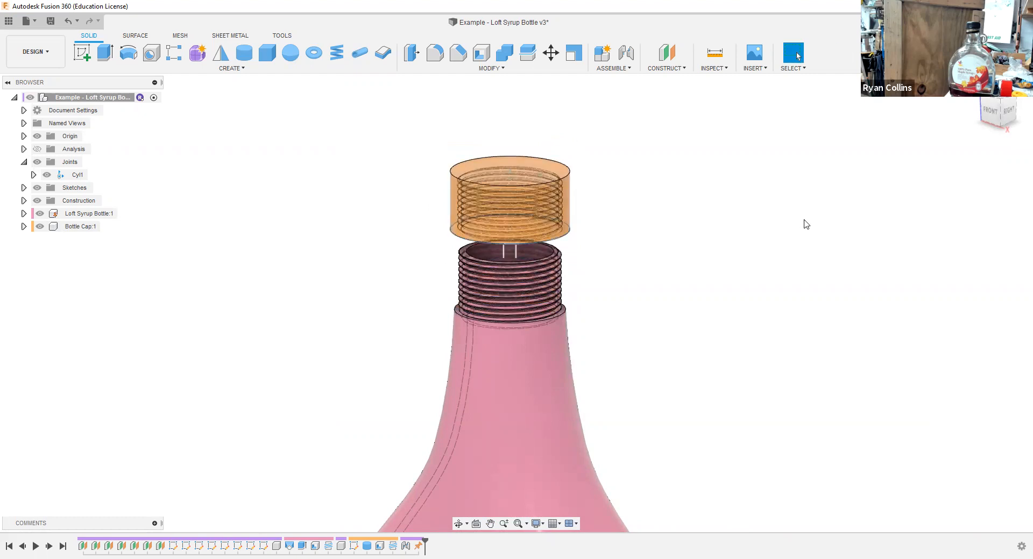
{"action": "left_click", "coordinate": [855, 54]}
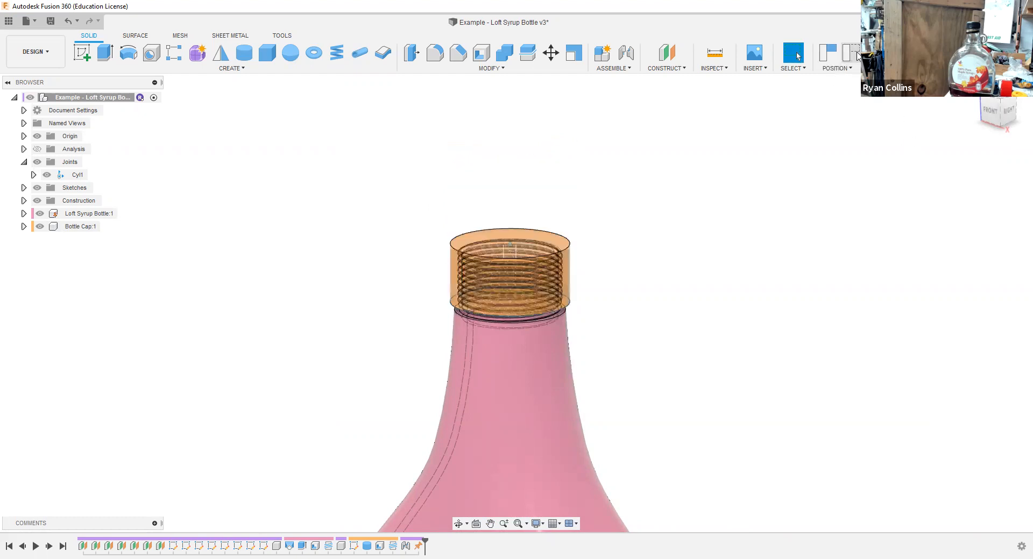
Step: Activate the Bottle Cap component and hide the Loft Syrup Bottle component
{"action": "scroll", "coordinate": [764, 337], "scroll_direction": "down", "scroll_amount": 3}
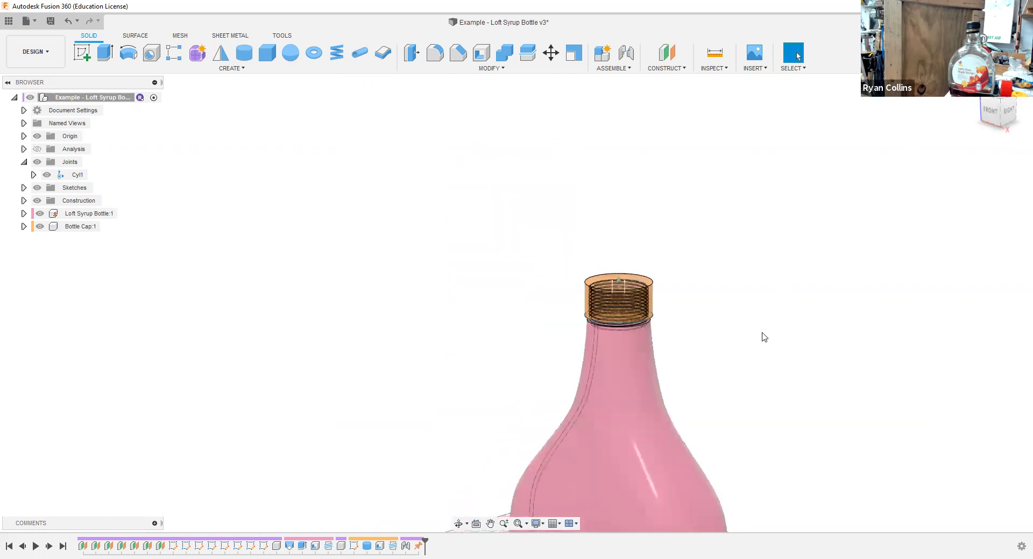
{"action": "middle_click_drag", "start_coordinate": [754, 302], "coordinate": [594, 121]}
{"action": "scroll", "coordinate": [696, 299], "scroll_direction": "down", "scroll_amount": 1}
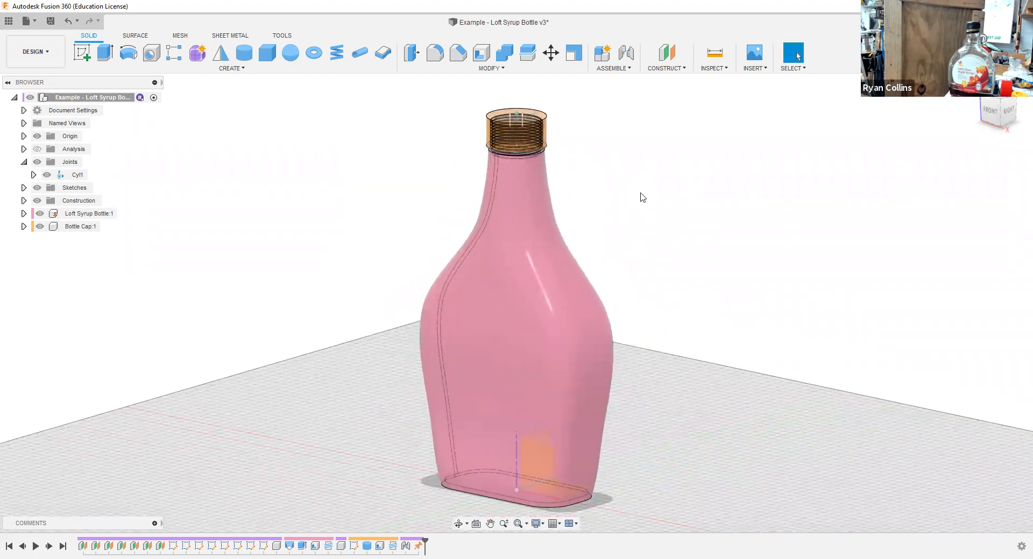
{"action": "scroll", "coordinate": [642, 197], "scroll_direction": "up", "scroll_amount": 2}
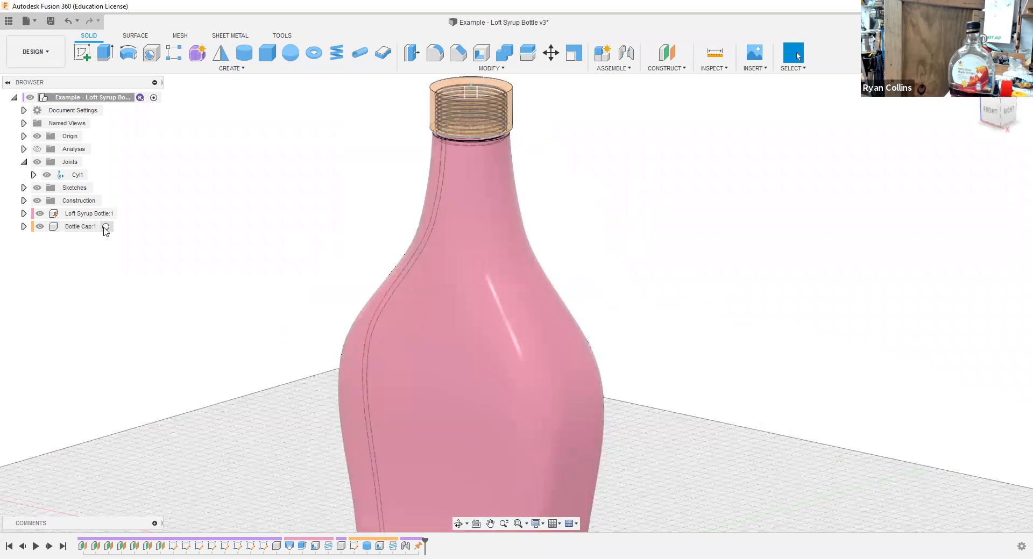
{"action": "scroll", "coordinate": [603, 214], "scroll_direction": "down", "scroll_amount": 3}
{"action": "scroll", "coordinate": [580, 151], "scroll_direction": "up", "scroll_amount": 6}
{"action": "middle_click_drag", "start_coordinate": [566, 139], "coordinate": [635, 317]}
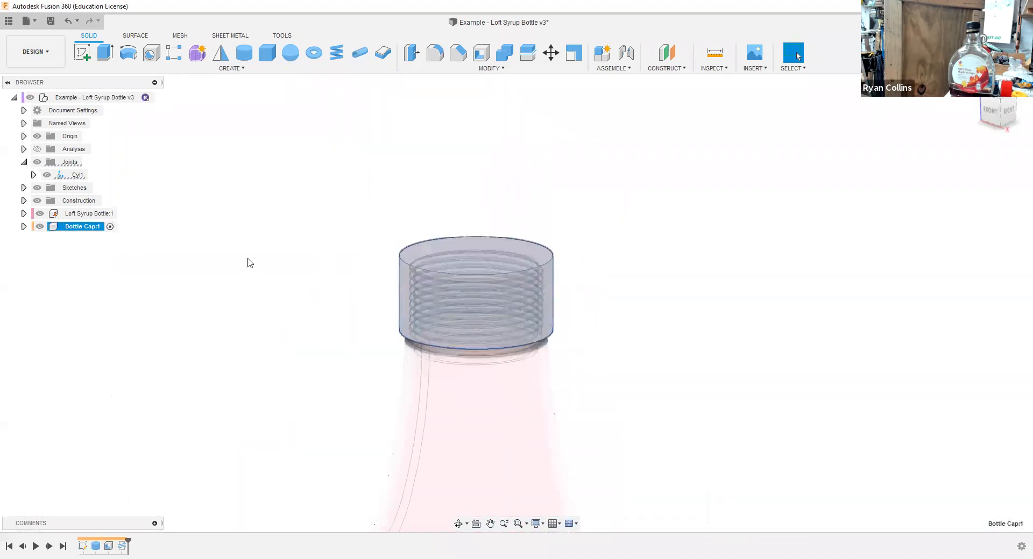
{"action": "left_click", "coordinate": [41, 215]}
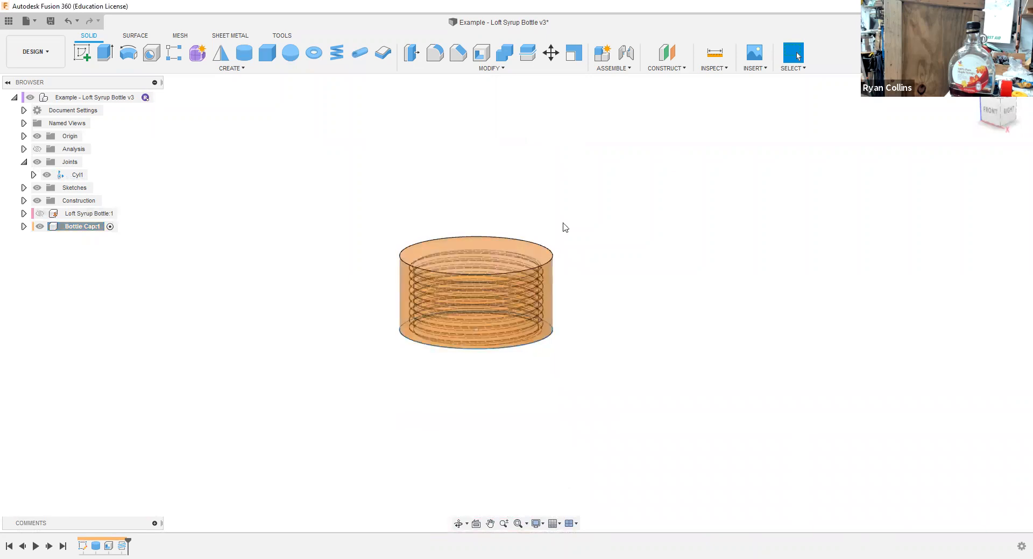
Step: Set the visual style to Shaded with Visible Edges Only and view the cap's threaded inside
{"action": "left_click", "coordinate": [537, 524]}
{"action": "mouse_move", "coordinate": [560, 431]}
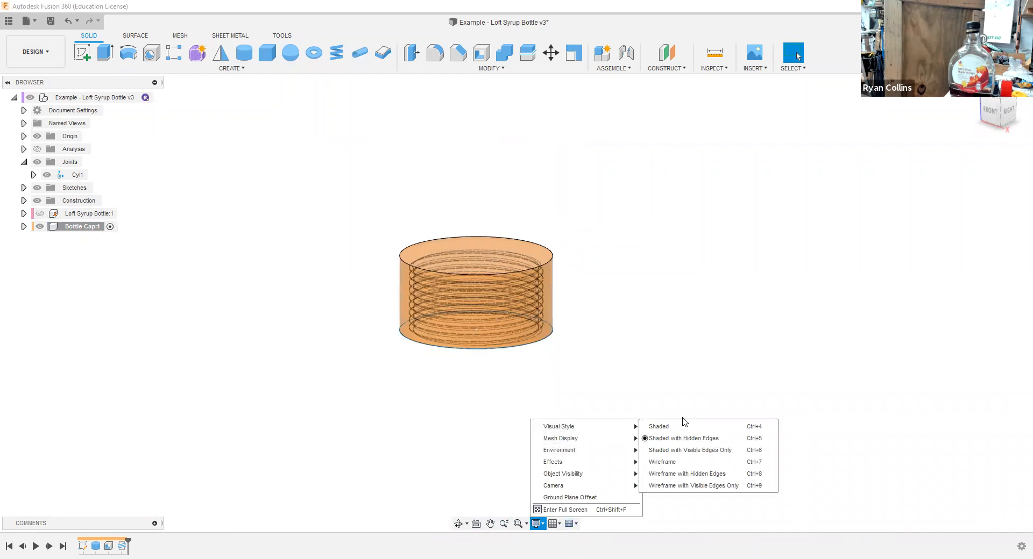
{"action": "left_click", "coordinate": [694, 453]}
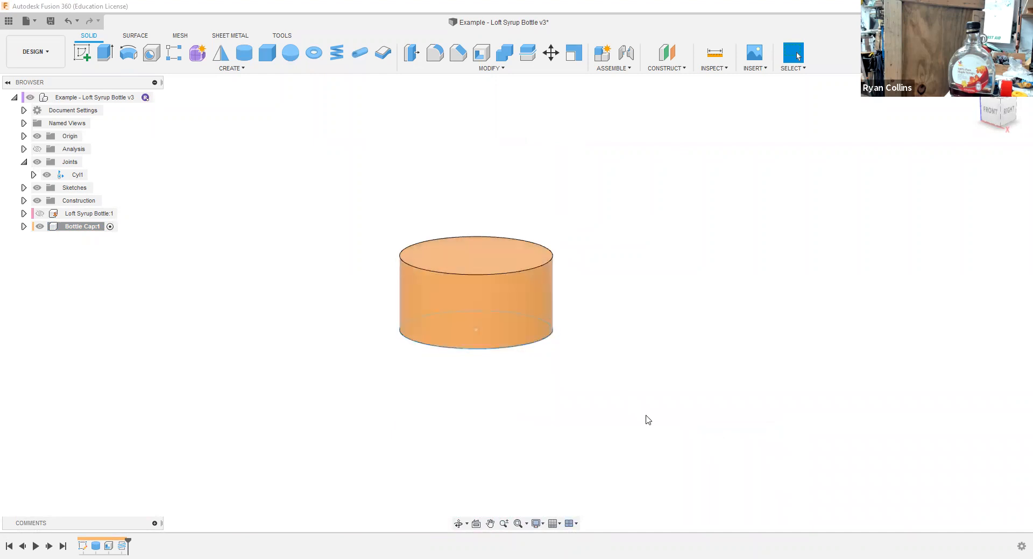
{"action": "middle_click_drag", "start_coordinate": [632, 398], "coordinate": [630, 420], "text": "shift"}
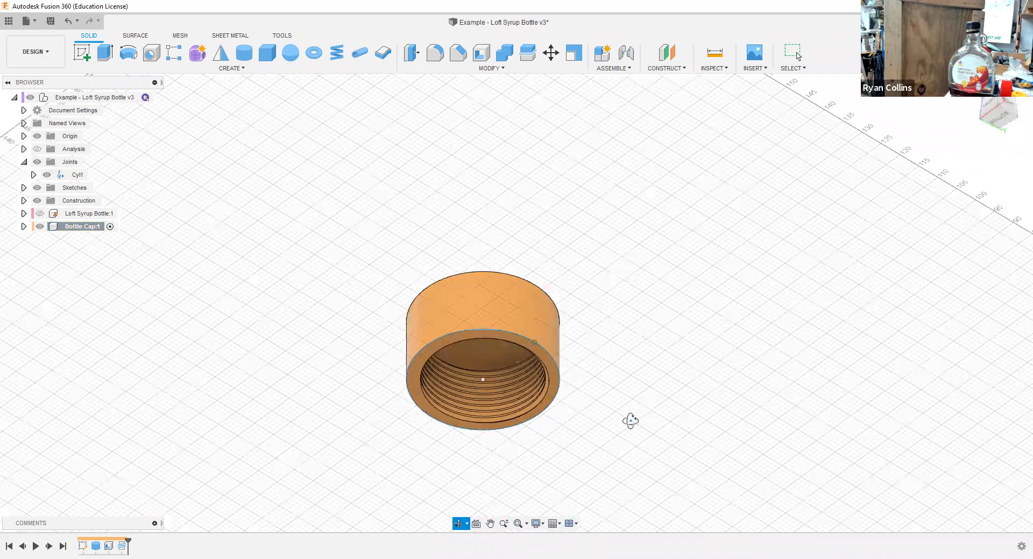
Step: Create a sketch on the cap's top face and view it straight from above
{"action": "scroll", "coordinate": [650, 239], "scroll_direction": "up", "scroll_amount": 4}
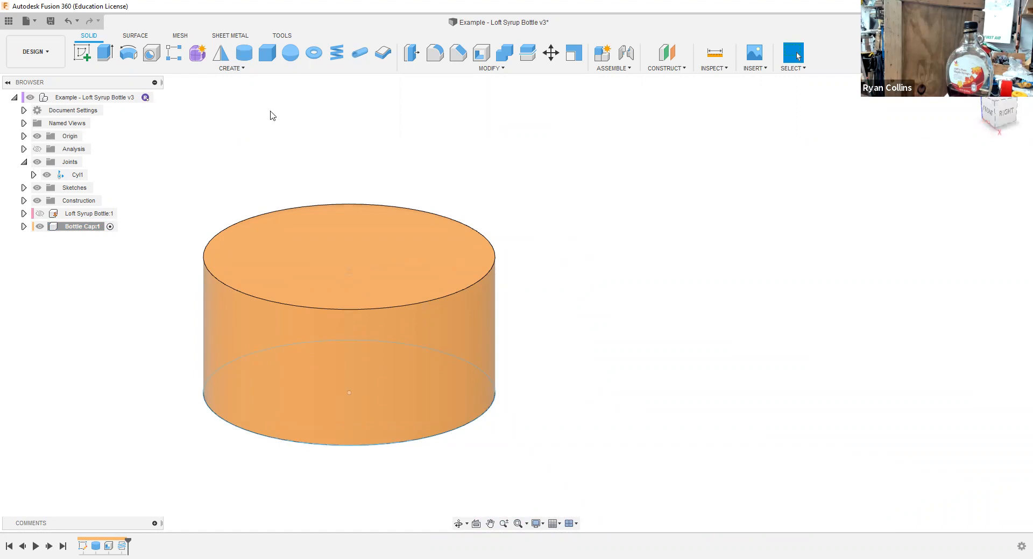
{"action": "left_click", "coordinate": [81, 52]}
{"action": "left_click", "coordinate": [383, 259]}
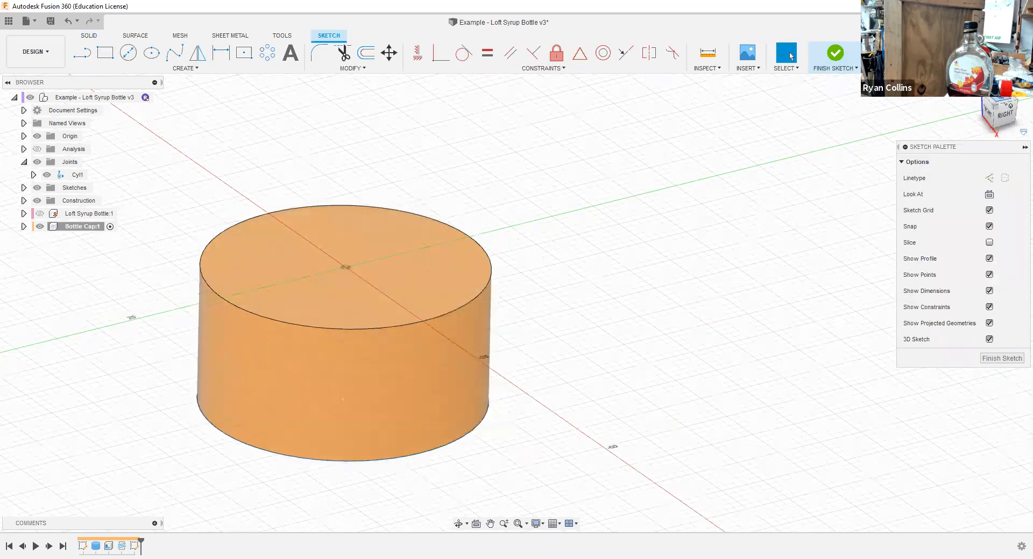
{"action": "left_click", "coordinate": [1017, 86]}
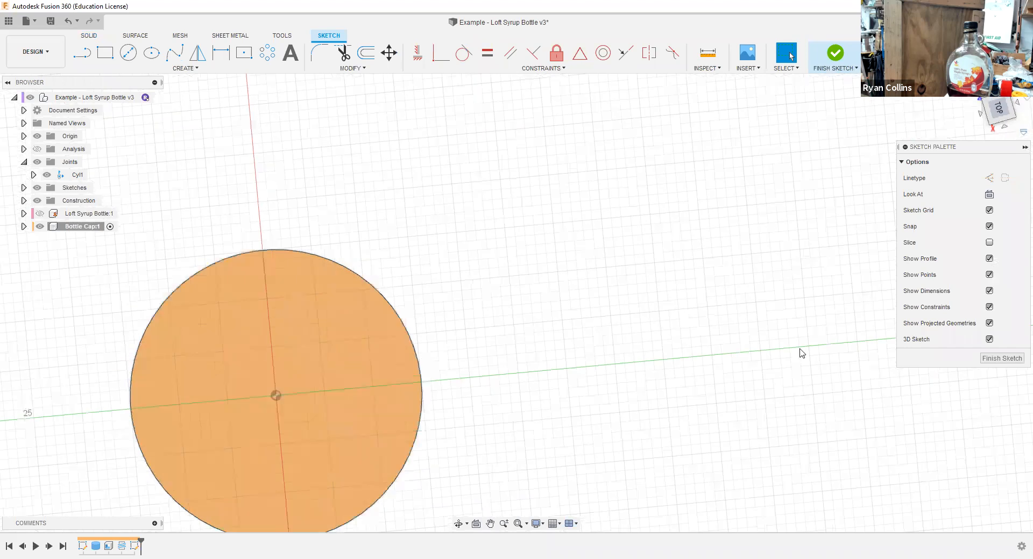
{"action": "mouse_move", "coordinate": [546, 410]}
{"action": "middle_mouse_down"}
{"action": "mouse_move", "coordinate": [481, 369]}
{"action": "mouse_move", "coordinate": [242, 161]}
{"action": "middle_mouse_up"}
{"action": "scroll", "coordinate": [242, 162], "scroll_direction": "up", "scroll_amount": 3}
Step: Draw a 1 mm diameter circle centred where the cap's outer edge meets the horizontal axis, and finish the sketch
{"action": "left_click", "coordinate": [137, 55]}
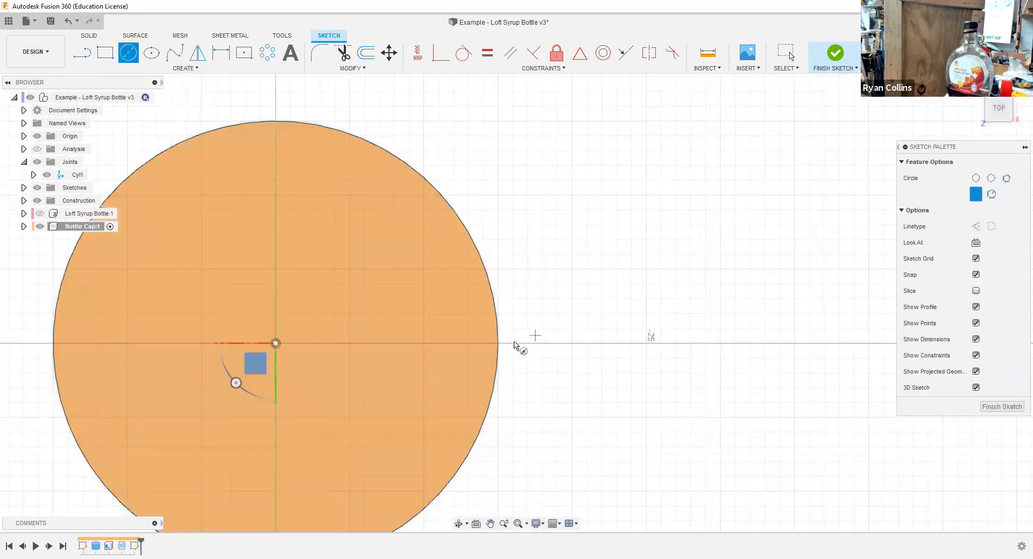
{"action": "scroll", "coordinate": [504, 345], "scroll_direction": "up", "scroll_amount": 1}
{"action": "scroll", "coordinate": [503, 345], "scroll_direction": "up", "scroll_amount": 3}
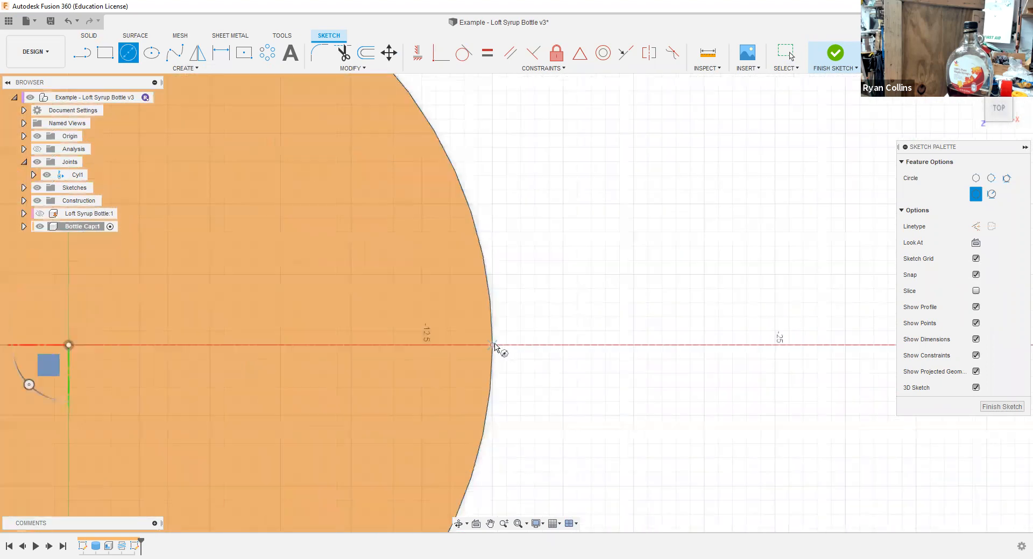
{"action": "left_click", "coordinate": [492, 345]}
{"action": "type", "text": "1"}
{"action": "key", "text": "Tab"}
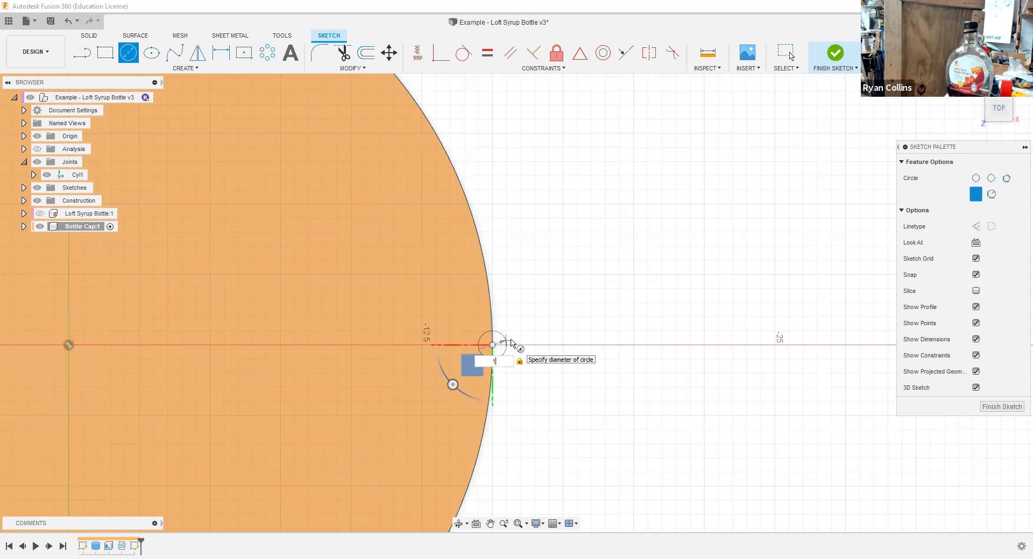
{"action": "key", "text": "Return"}
{"action": "key", "text": "Escape"}
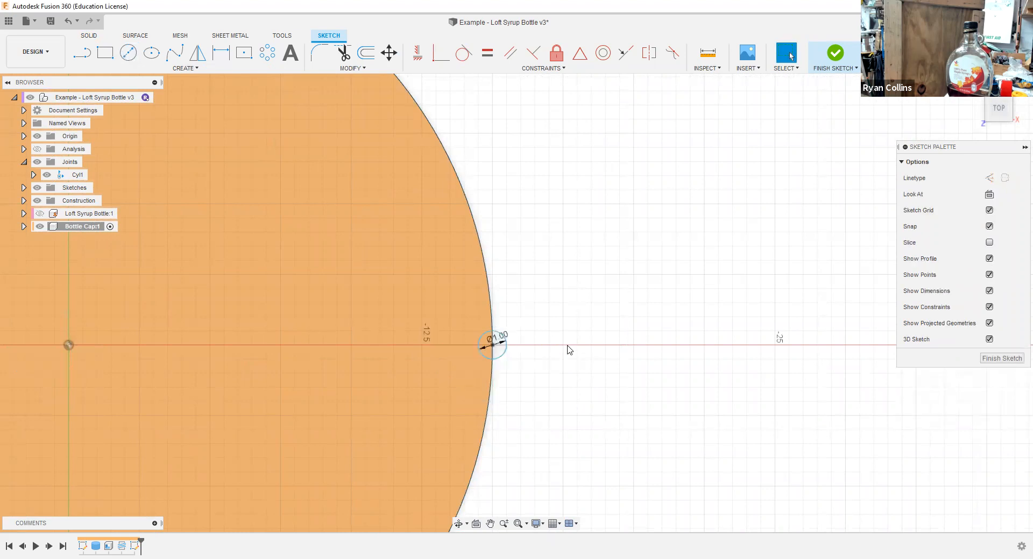
{"action": "mouse_move", "coordinate": [571, 363]}
{"action": "middle_mouse_down", "text": "shift"}
{"action": "mouse_move", "coordinate": [553, 337]}
{"action": "mouse_move", "coordinate": [576, 337]}
{"action": "mouse_move", "coordinate": [566, 251]}
{"action": "mouse_move", "coordinate": [800, 130]}
{"action": "middle_mouse_up", "text": "shift"}
{"action": "left_click", "coordinate": [837, 56]}
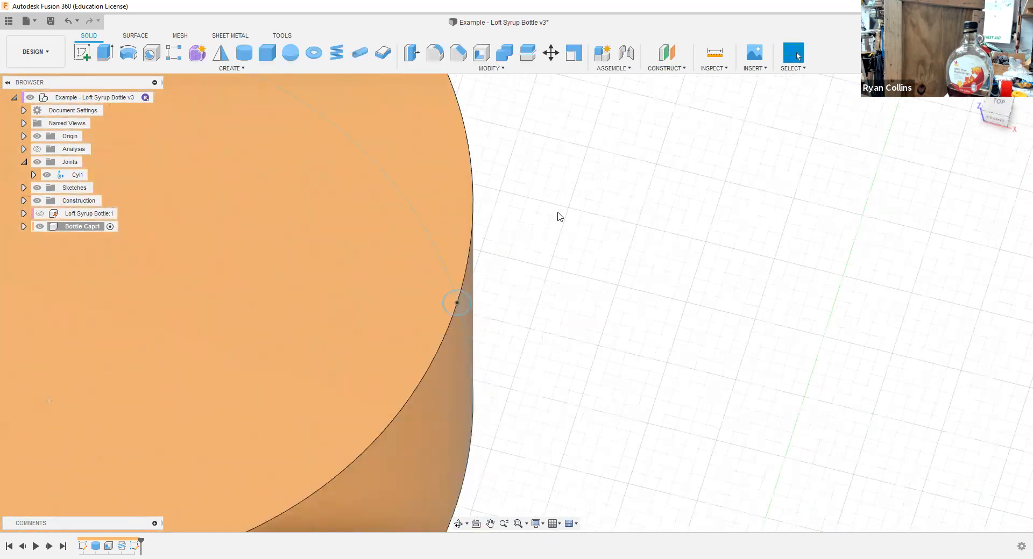
Step: Extrude both circle profiles -13 mm down the cap's side as a grip rib, using the Join operation
{"action": "key", "text": "e"}
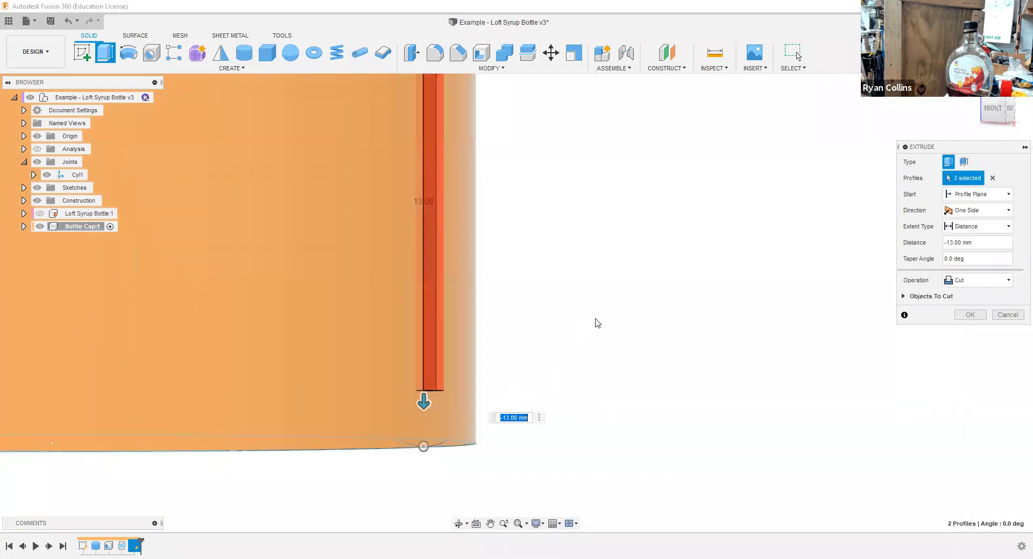
{"action": "left_click", "coordinate": [971, 281]}
{"action": "left_click", "coordinate": [968, 295]}
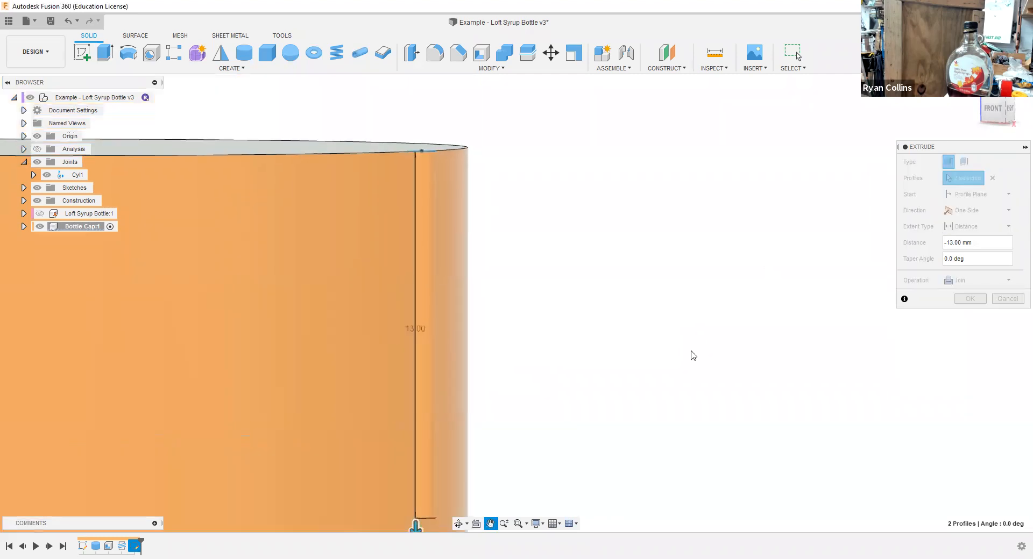
{"action": "scroll", "coordinate": [559, 241], "scroll_direction": "down", "scroll_amount": 2}
{"action": "scroll", "coordinate": [553, 213], "scroll_direction": "up", "scroll_amount": 2}
{"action": "middle_click_drag", "start_coordinate": [547, 195], "coordinate": [553, 222], "text": "shift"}
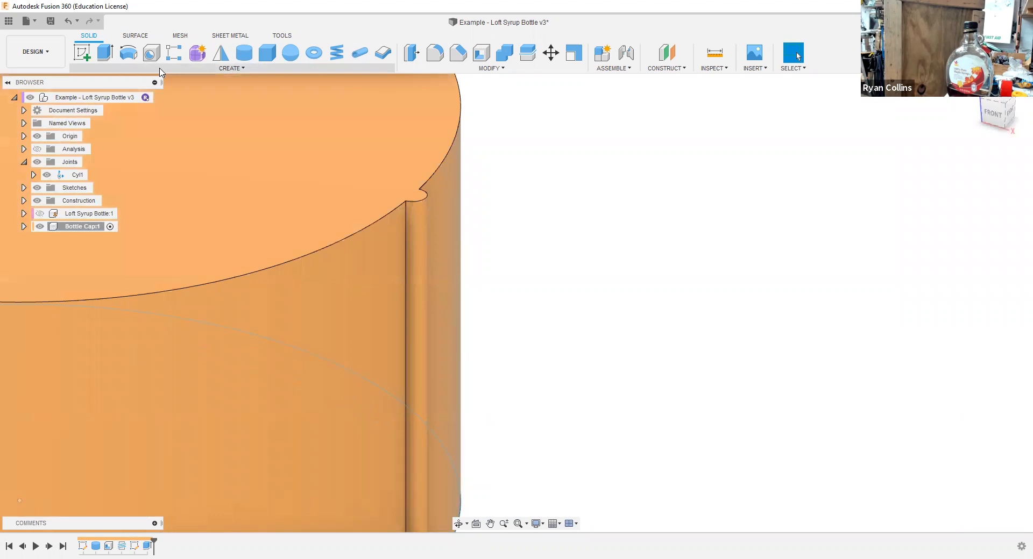
Step: Start a circular pattern of type Faces and select the grip rib's two faces as the objects
{"action": "left_click", "coordinate": [157, 69]}
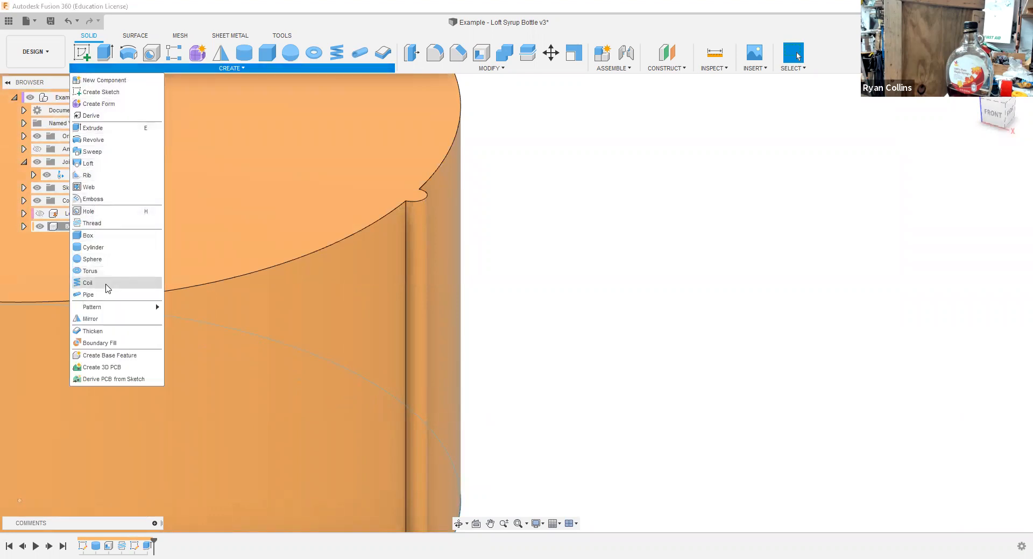
{"action": "mouse_move", "coordinate": [113, 307]}
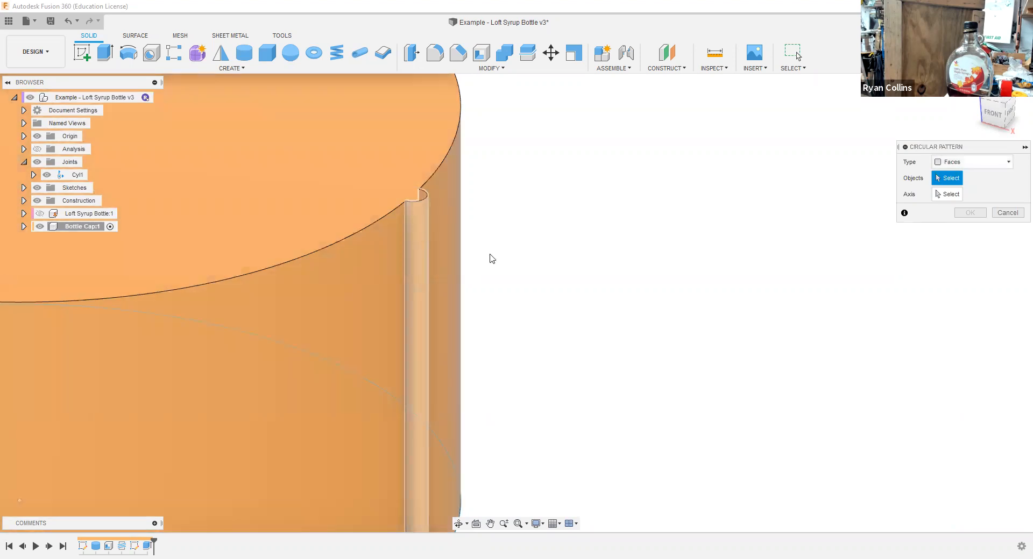
{"action": "middle_click_drag", "start_coordinate": [492, 258], "coordinate": [533, 138]}
{"action": "middle_click_drag", "start_coordinate": [482, 342], "coordinate": [467, 276], "text": "shift"}
{"action": "middle_click_drag", "start_coordinate": [329, 212], "coordinate": [342, 175], "text": "shift"}
{"action": "left_click", "coordinate": [328, 208]}
{"action": "middle_click_drag", "start_coordinate": [381, 223], "coordinate": [627, 202], "text": "shift"}
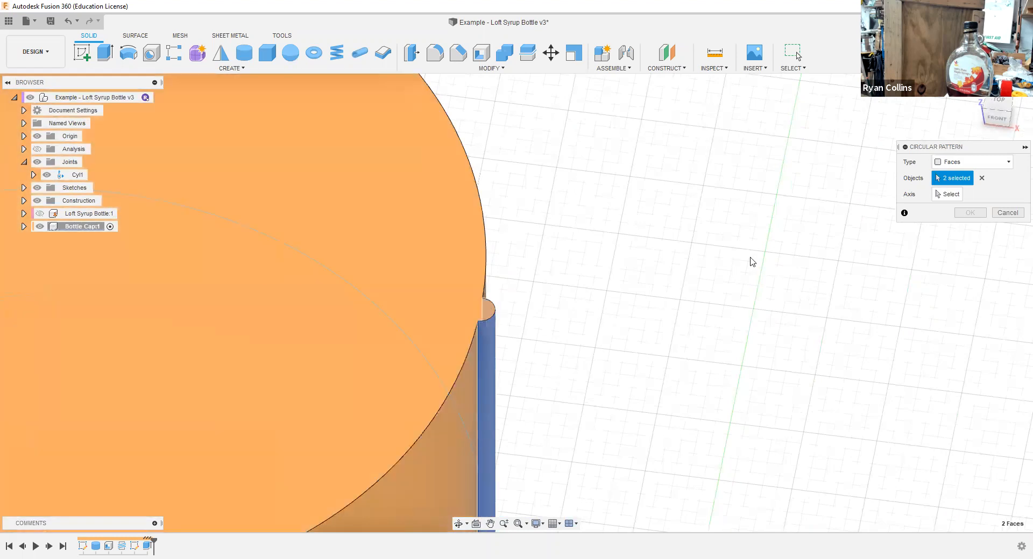
{"action": "middle_click_drag", "start_coordinate": [751, 260], "coordinate": [816, 272], "text": "shift"}
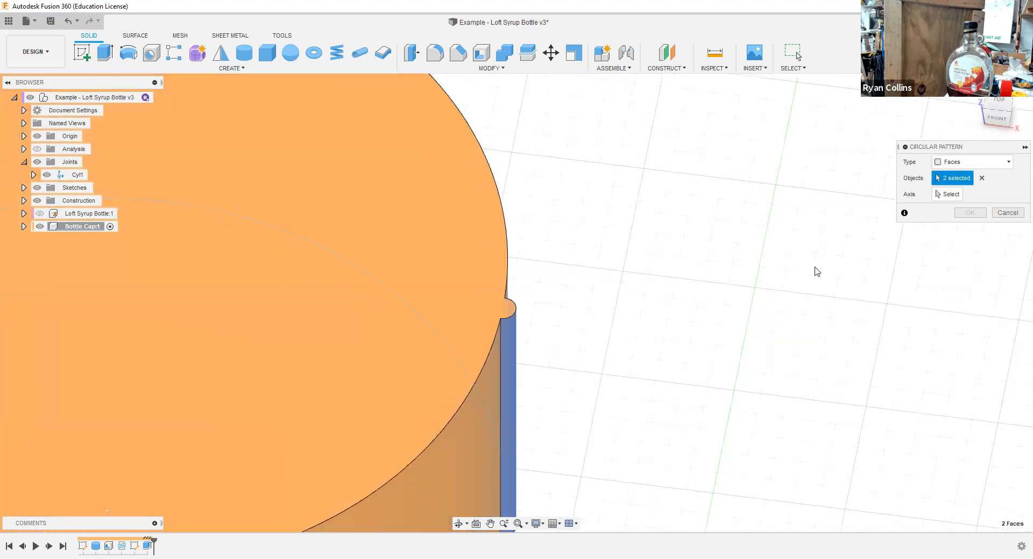
{"action": "scroll", "coordinate": [817, 272], "scroll_direction": "down", "scroll_amount": 3}
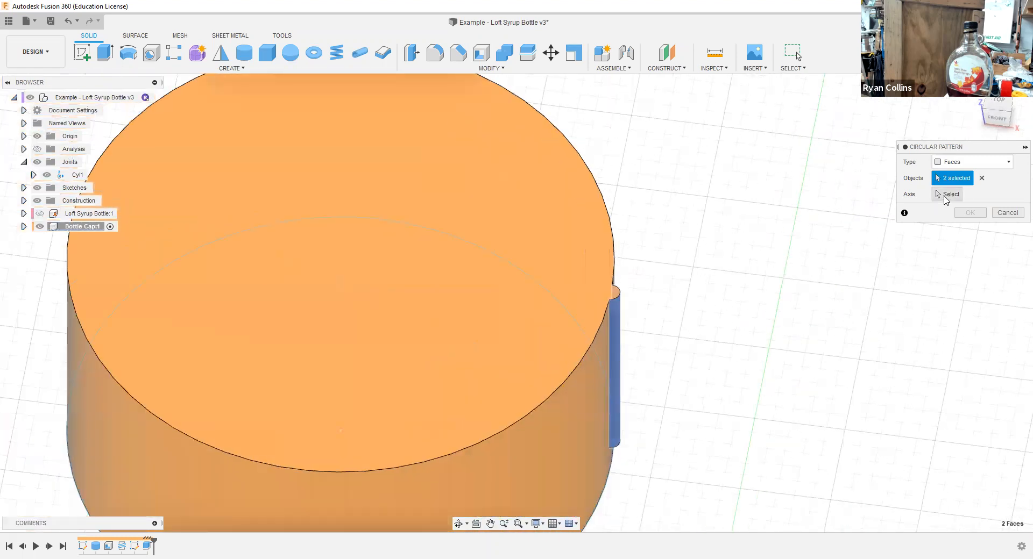
Step: Choose the vertical Z axis at the origin as the rotation axis of the circular pattern
{"action": "left_click", "coordinate": [945, 197]}
{"action": "scroll", "coordinate": [761, 419], "scroll_direction": "down", "scroll_amount": 5}
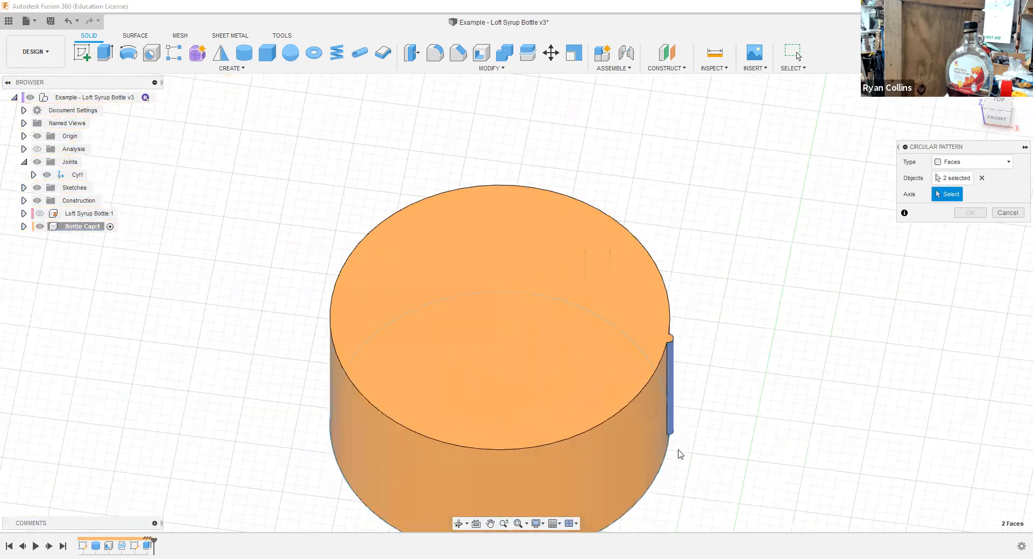
{"action": "scroll", "coordinate": [681, 454], "scroll_direction": "down", "scroll_amount": 5}
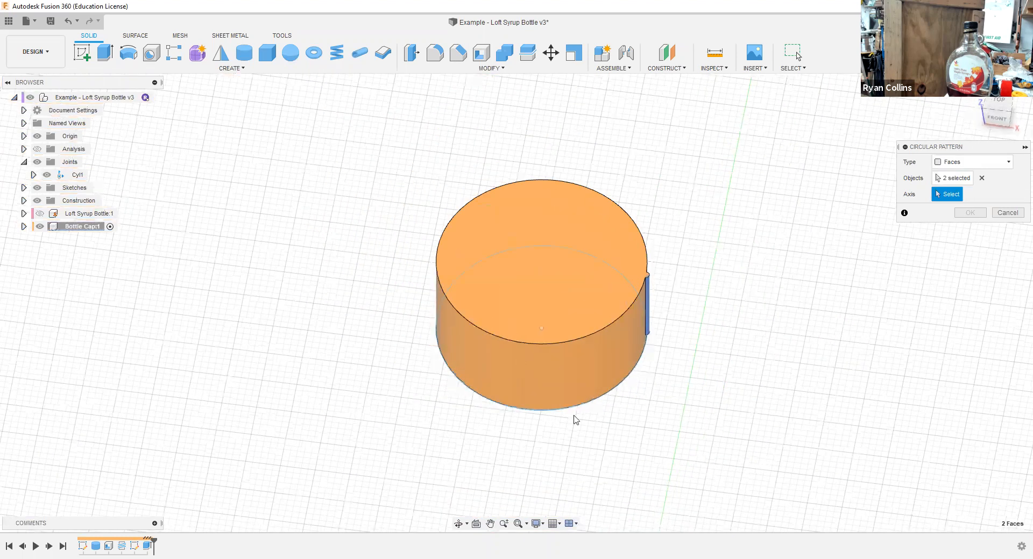
{"action": "middle_click_drag", "start_coordinate": [557, 325], "coordinate": [543, 243]}
{"action": "scroll", "coordinate": [492, 350], "scroll_direction": "down", "scroll_amount": 5}
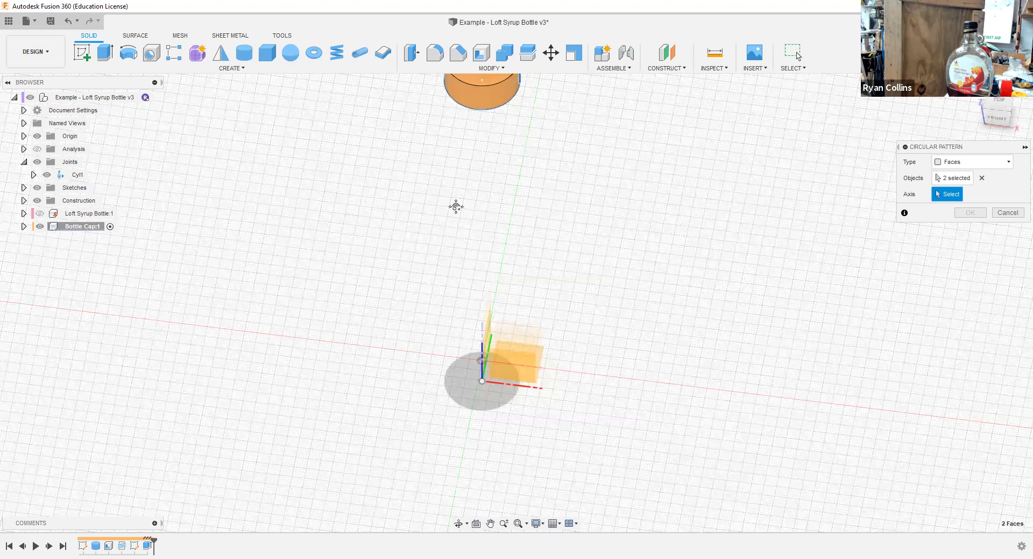
{"action": "scroll", "coordinate": [476, 389], "scroll_direction": "up", "scroll_amount": 3}
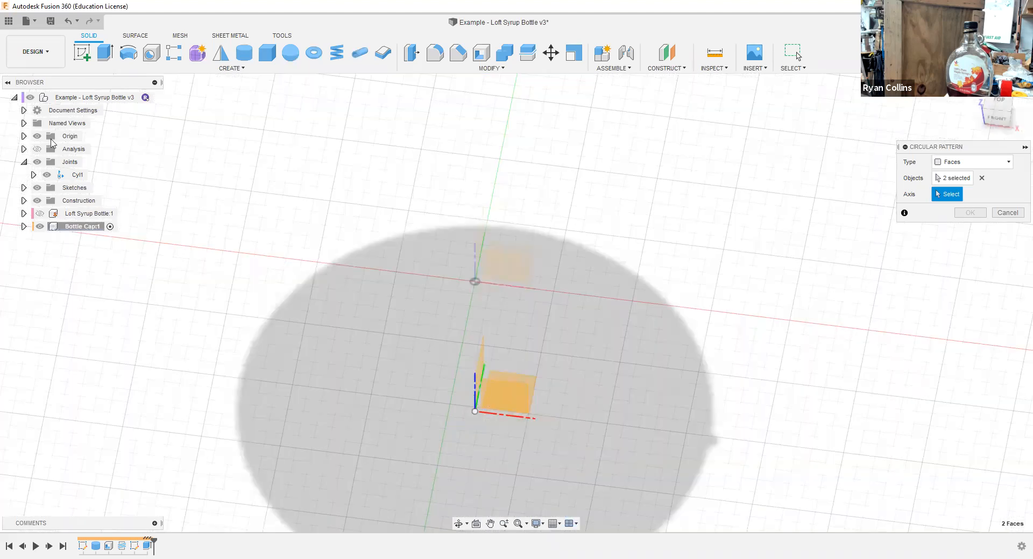
{"action": "left_click", "coordinate": [24, 137]}
{"action": "left_click", "coordinate": [24, 137]}
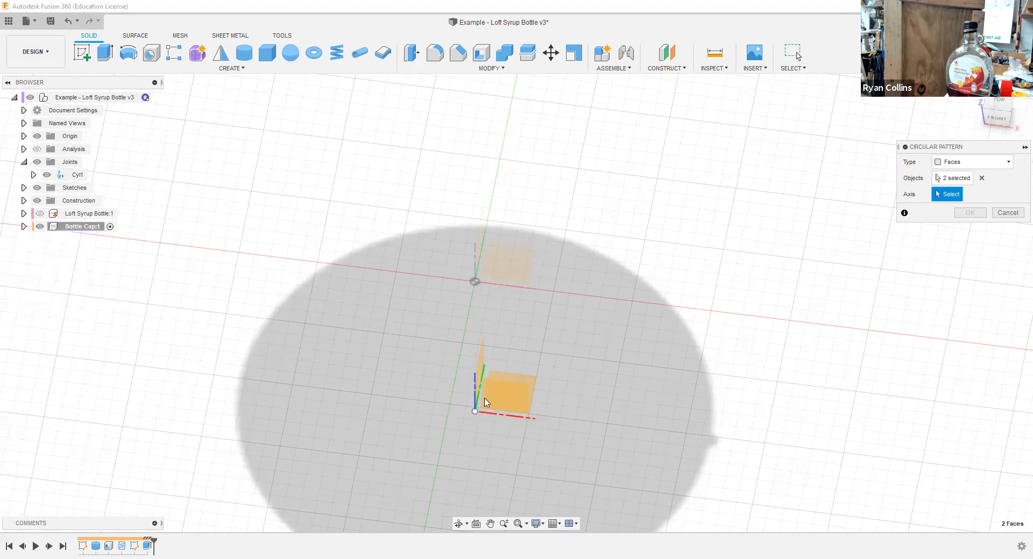
{"action": "middle_click_drag", "start_coordinate": [550, 418], "coordinate": [523, 407], "text": "shift"}
{"action": "left_click", "coordinate": [484, 383]}
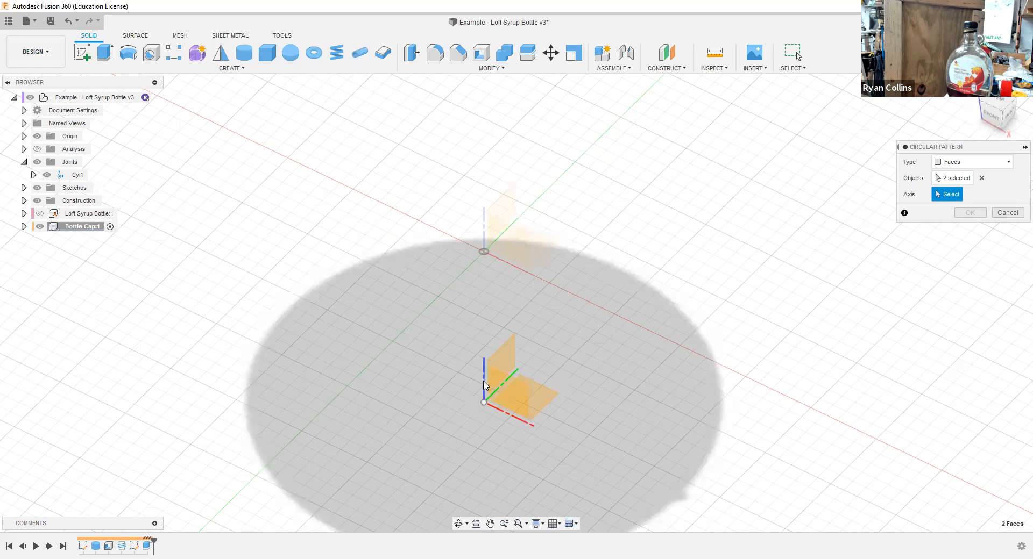
Step: Set the pattern quantity to 45 with Full angular spacing and apply it around the cap
{"action": "scroll", "coordinate": [630, 371], "scroll_direction": "down", "scroll_amount": 3}
{"action": "middle_click_drag", "start_coordinate": [630, 370], "coordinate": [615, 315]}
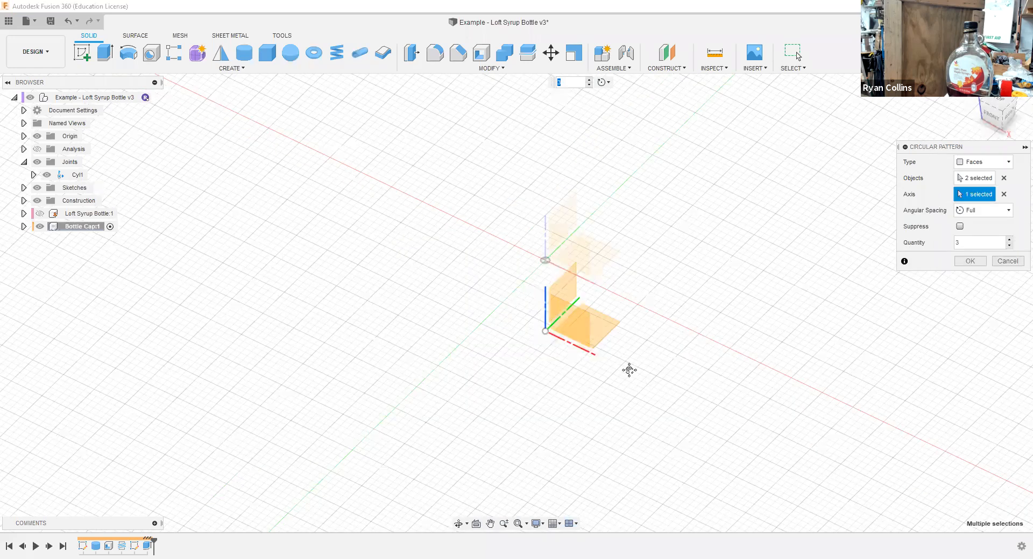
{"action": "scroll", "coordinate": [586, 237], "scroll_direction": "down", "scroll_amount": 2}
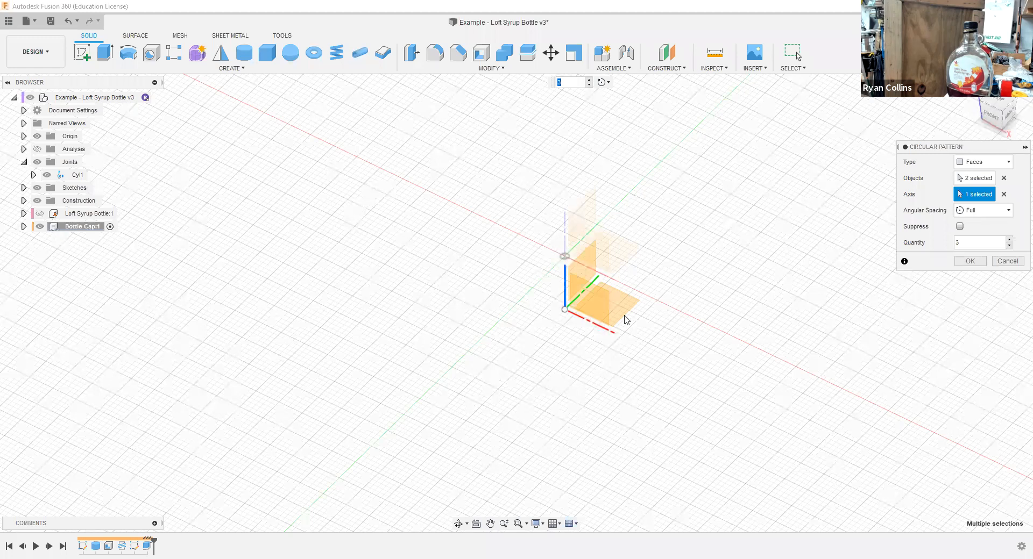
{"action": "scroll", "coordinate": [623, 315], "scroll_direction": "up", "scroll_amount": 5}
{"action": "scroll", "coordinate": [566, 194], "scroll_direction": "up", "scroll_amount": 3}
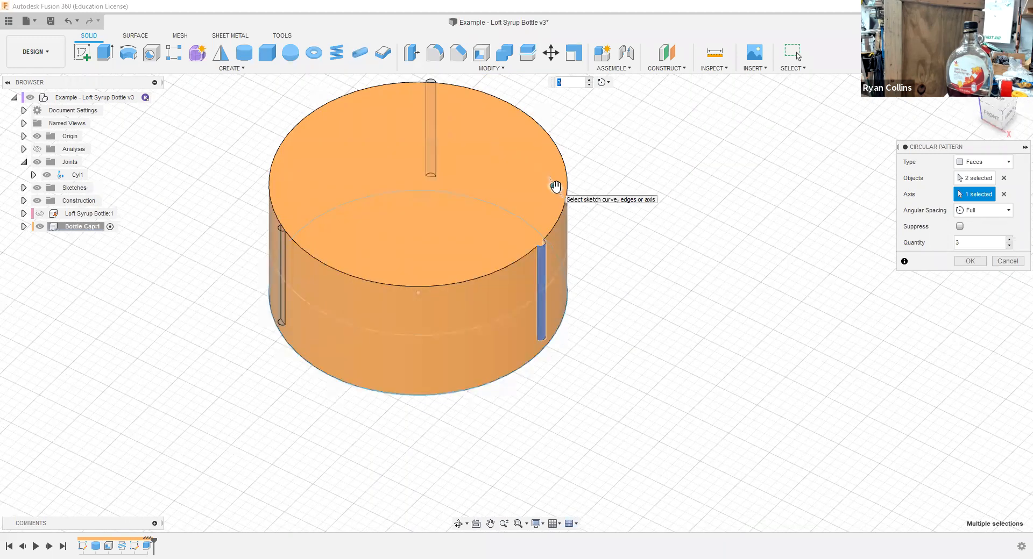
{"action": "left_click_drag", "start_coordinate": [556, 203], "coordinate": [556, 297]}
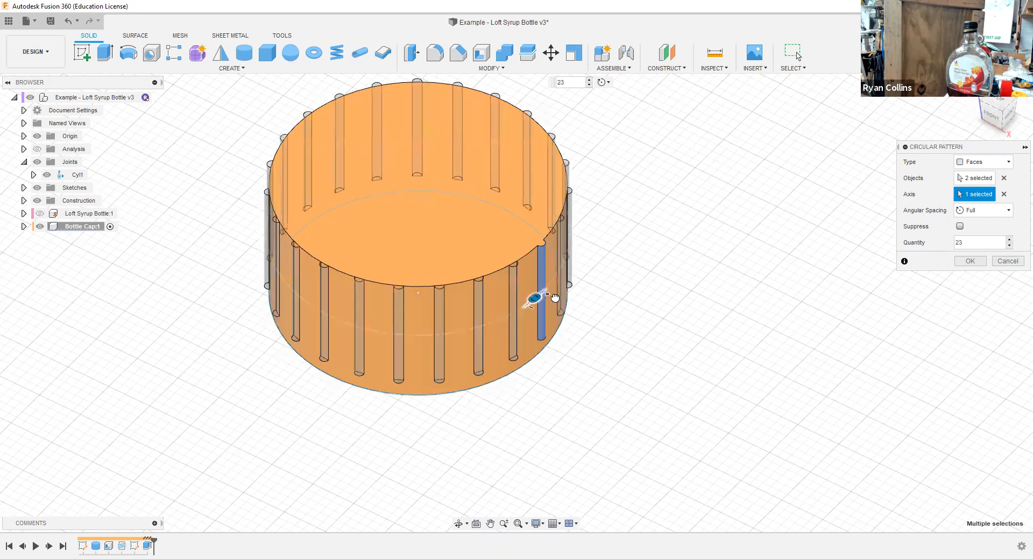
{"action": "left_click_drag", "start_coordinate": [977, 247], "coordinate": [915, 246]}
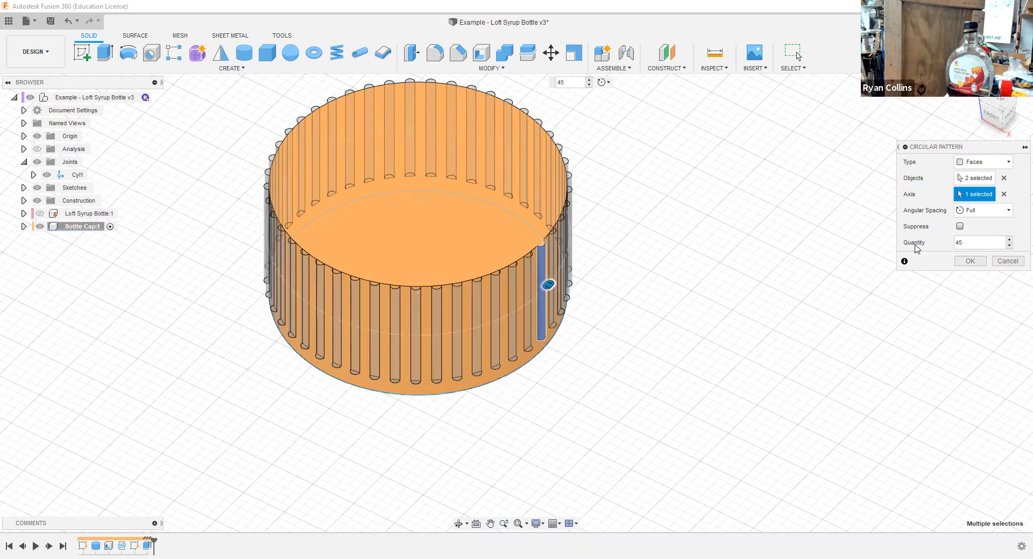
{"action": "left_click", "coordinate": [972, 264]}
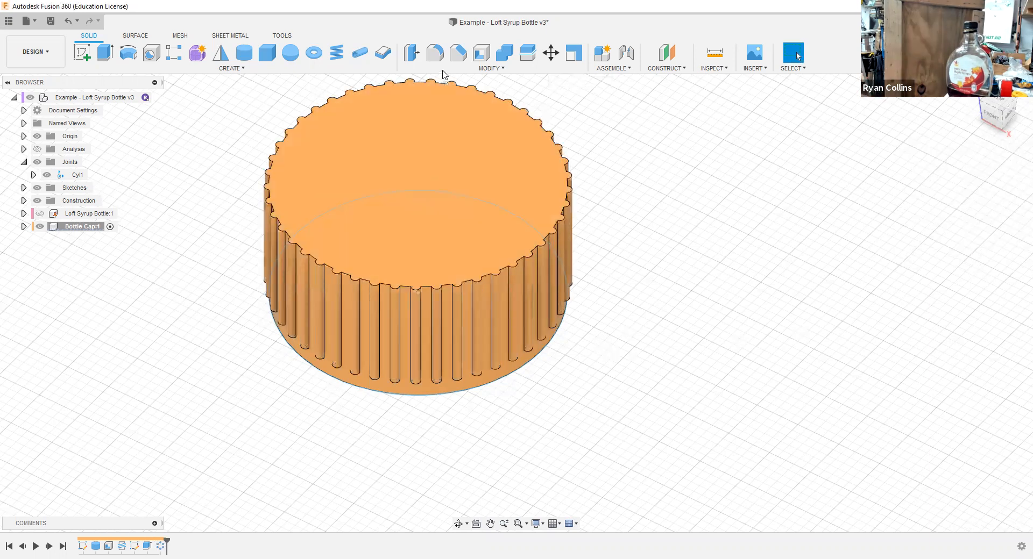
Step: Roll the timeline back to before the rib extrusion and fillet the cap's top outer edge with a 1.5 mm radius
{"action": "key", "text": "f"}
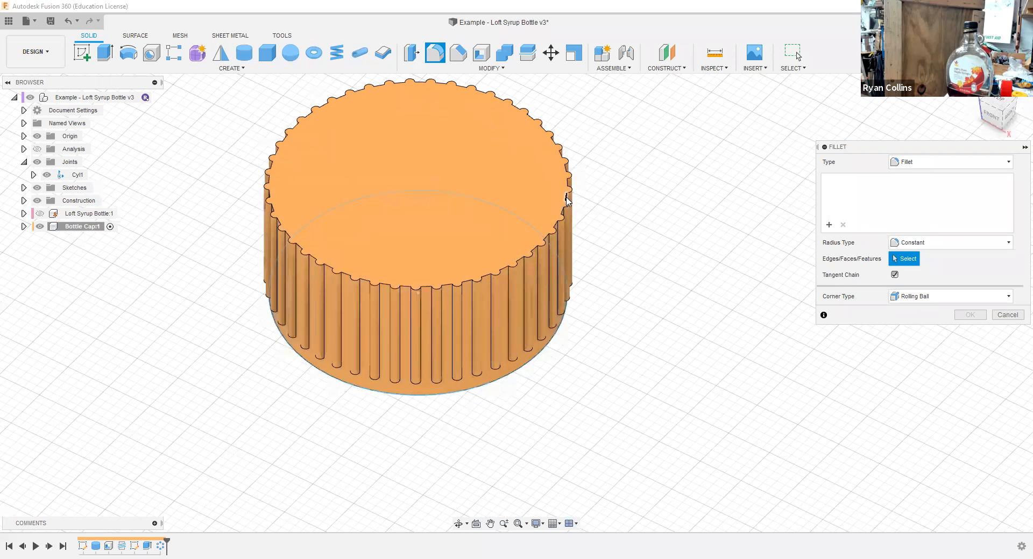
{"action": "left_click", "coordinate": [1008, 316]}
{"action": "left_click_drag", "start_coordinate": [168, 542], "coordinate": [139, 542]}
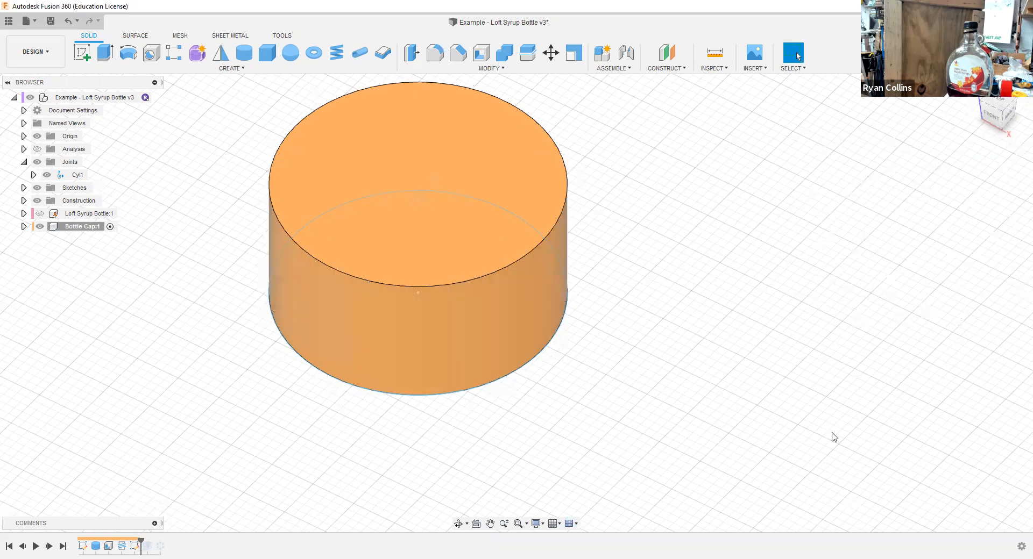
{"action": "left_click", "coordinate": [436, 54]}
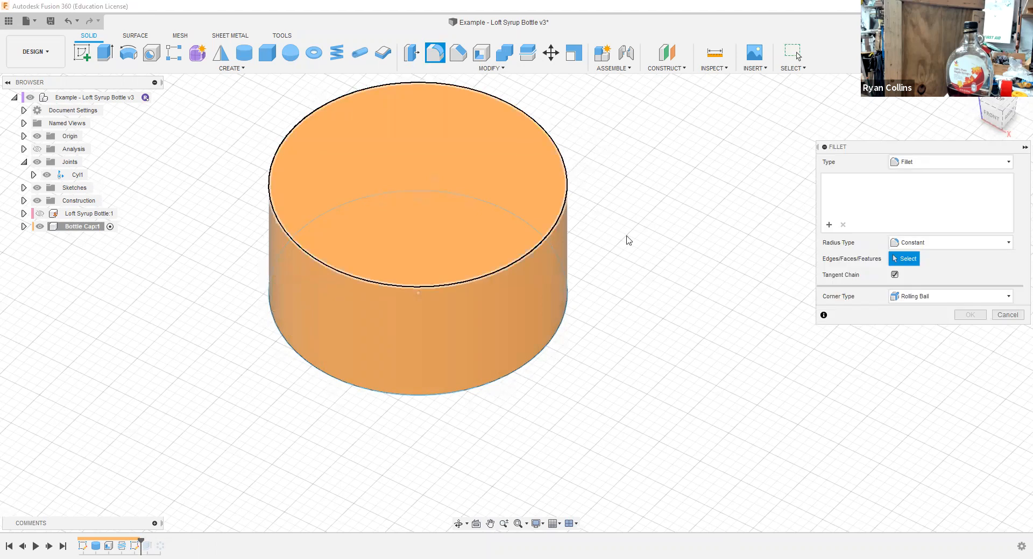
{"action": "type", "text": "2"}
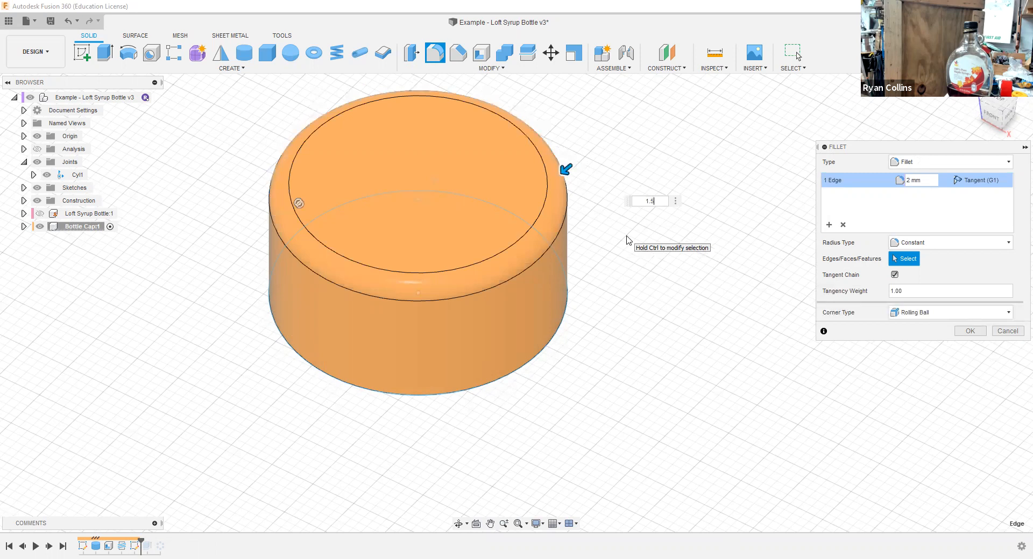
{"action": "key", "text": "Return"}
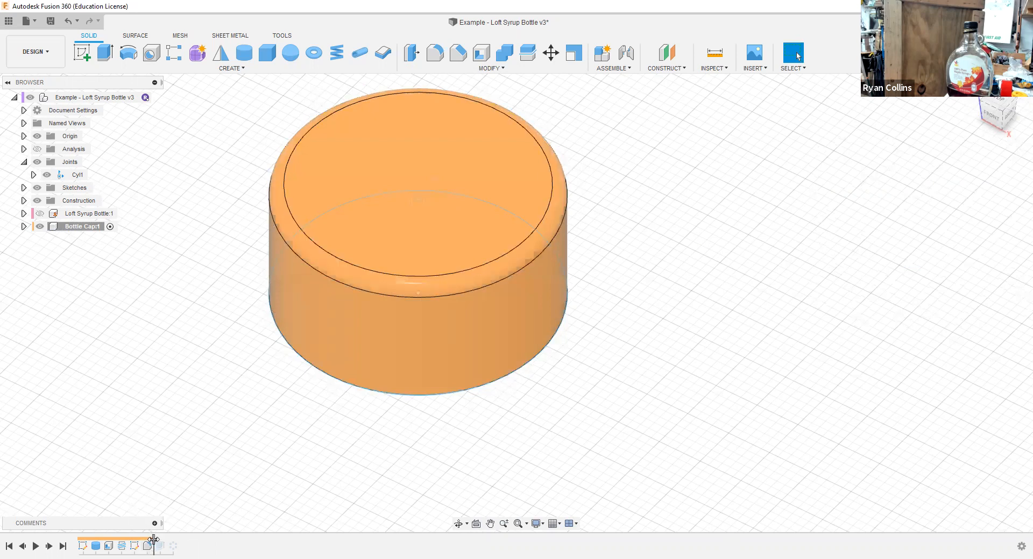
Step: Roll the timeline forward past the circular pattern and delete the cap's top edge fillet
{"action": "left_click_drag", "start_coordinate": [154, 540], "coordinate": [180, 540]}
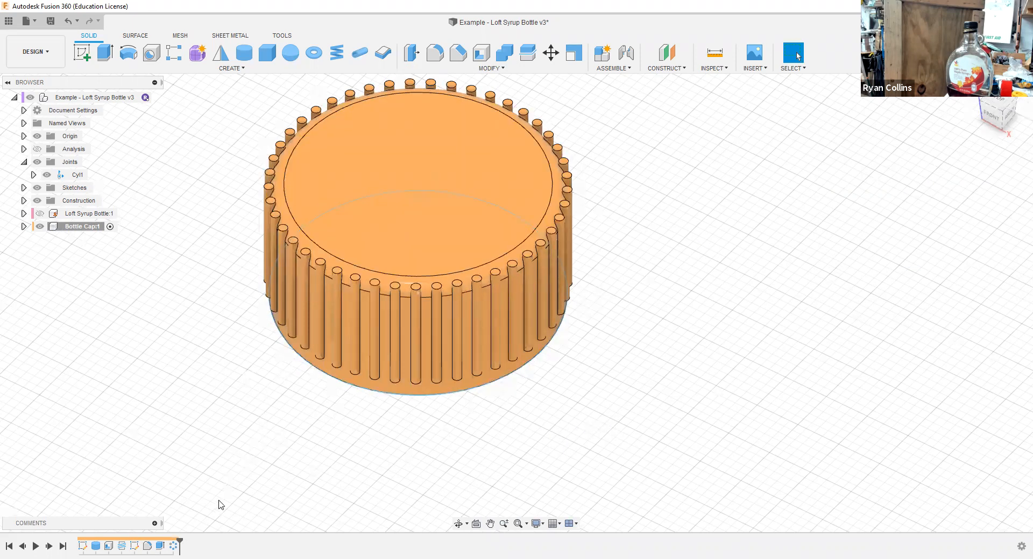
{"action": "right_click", "coordinate": [148, 546]}
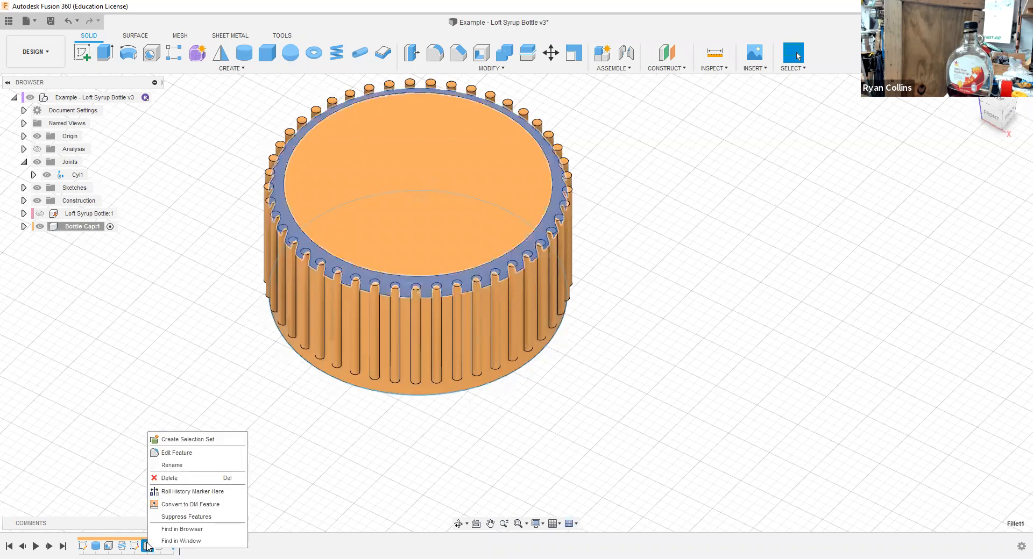
{"action": "left_click", "coordinate": [169, 479]}
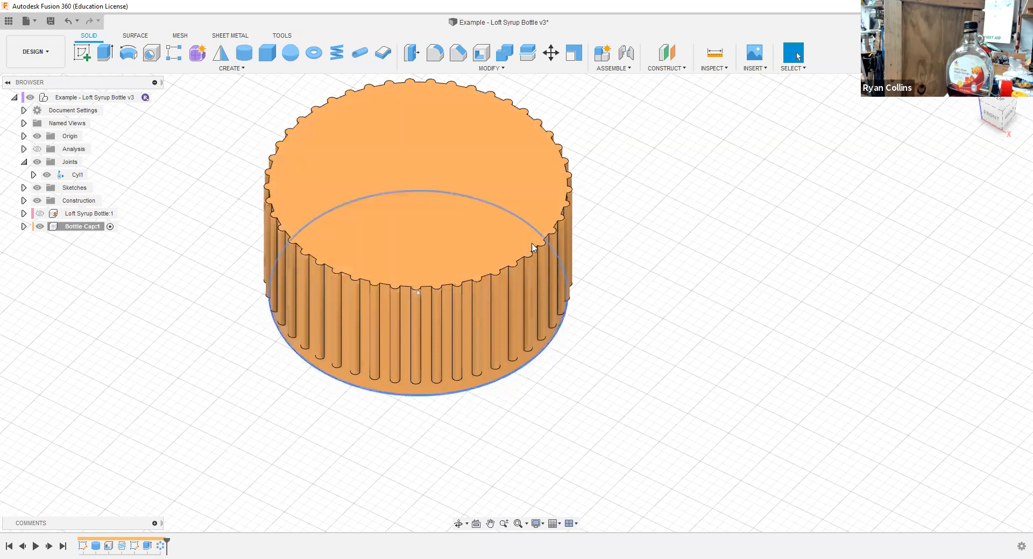
Step: Create a sketch on the vertical origin plane that faces the front and passes through the cap's centre
{"action": "left_click", "coordinate": [988, 123]}
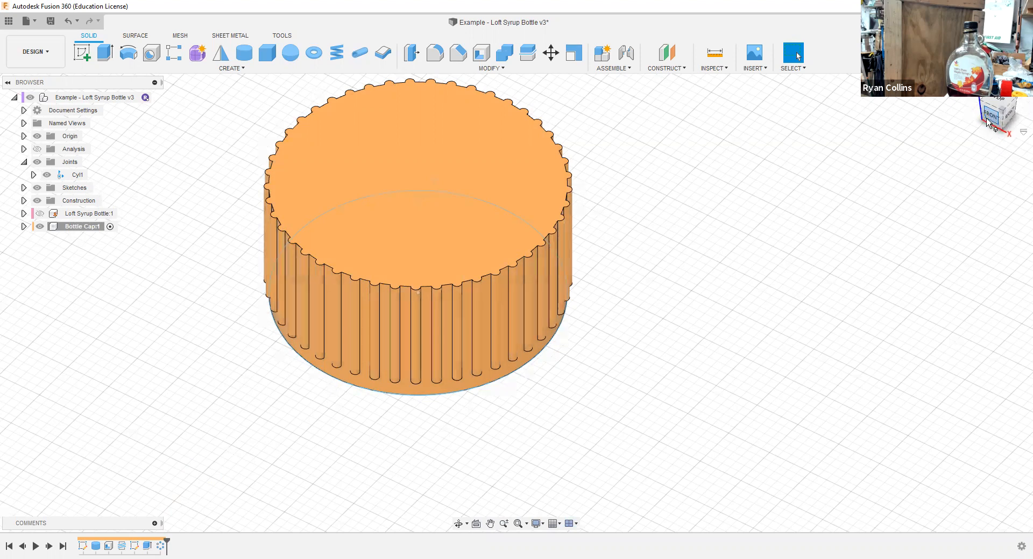
{"action": "scroll", "coordinate": [608, 181], "scroll_direction": "down", "scroll_amount": 2}
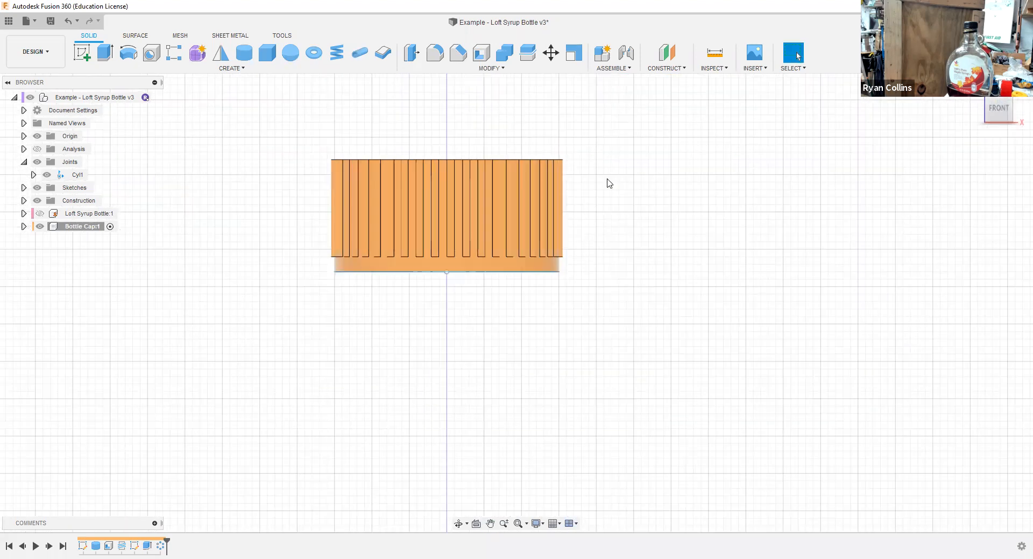
{"action": "scroll", "coordinate": [579, 166], "scroll_direction": "up", "scroll_amount": 6}
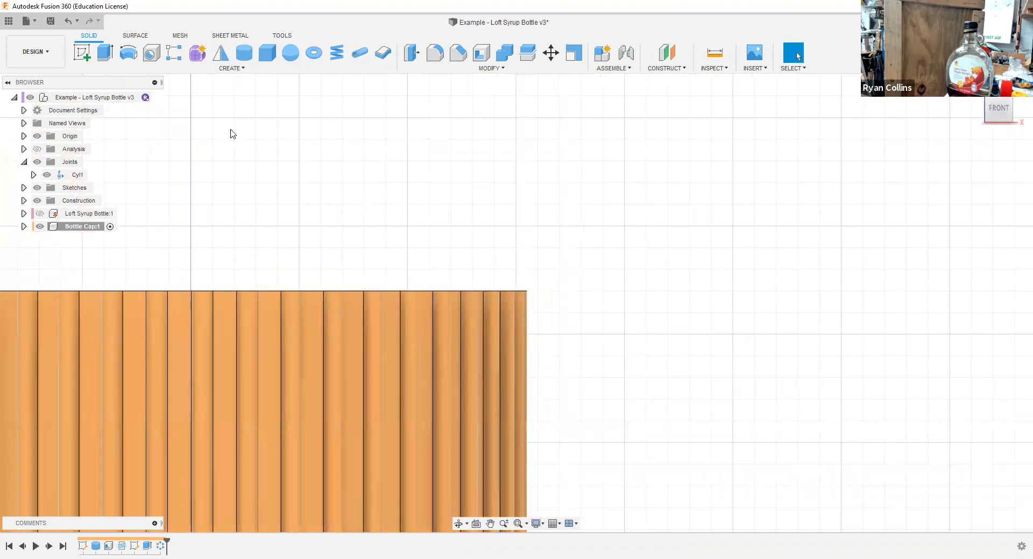
{"action": "left_click", "coordinate": [82, 52]}
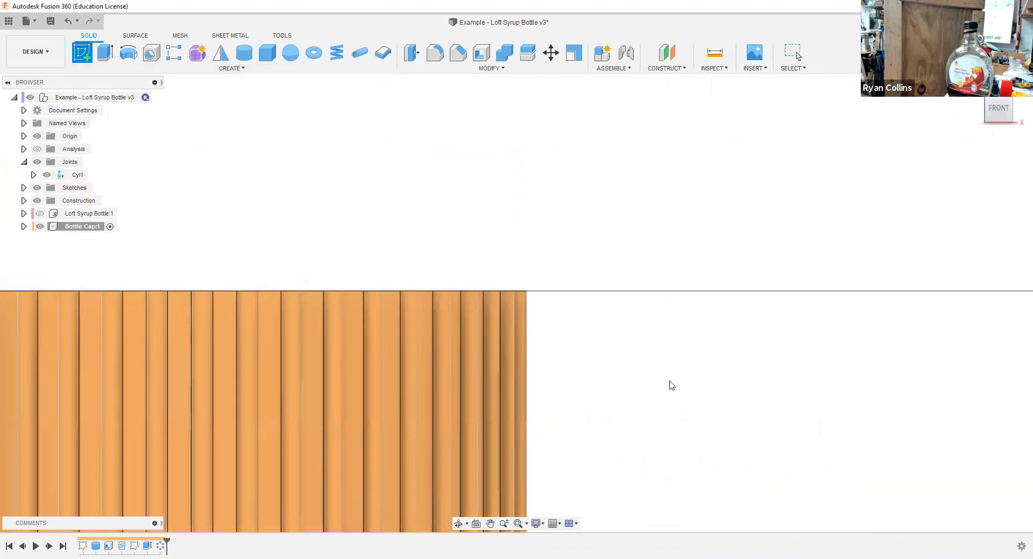
{"action": "scroll", "coordinate": [670, 385], "scroll_direction": "down", "scroll_amount": 2}
{"action": "middle_click_drag", "start_coordinate": [689, 422], "coordinate": [641, 245]}
{"action": "scroll", "coordinate": [669, 357], "scroll_direction": "down", "scroll_amount": 8}
{"action": "scroll", "coordinate": [751, 452], "scroll_direction": "down", "scroll_amount": 2}
{"action": "middle_click_drag", "start_coordinate": [733, 412], "coordinate": [644, 236]}
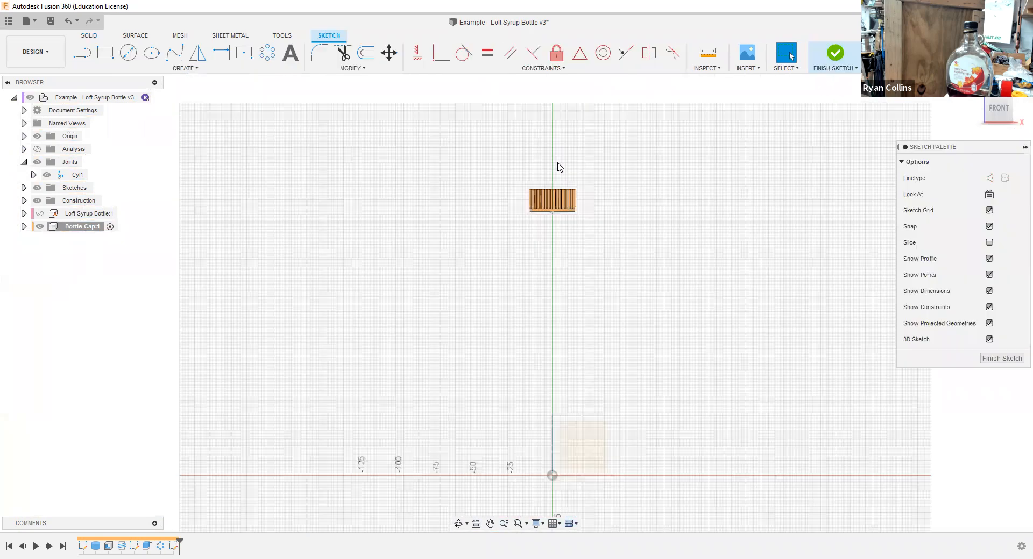
Step: Start a 2-point circle in the front-view sketch and switch the visual style to Shaded with Hidden Edges
{"action": "scroll", "coordinate": [546, 140], "scroll_direction": "up", "scroll_amount": 10}
{"action": "middle_click_drag", "start_coordinate": [545, 138], "coordinate": [572, 270]}
{"action": "scroll", "coordinate": [573, 270], "scroll_direction": "up", "scroll_amount": 2}
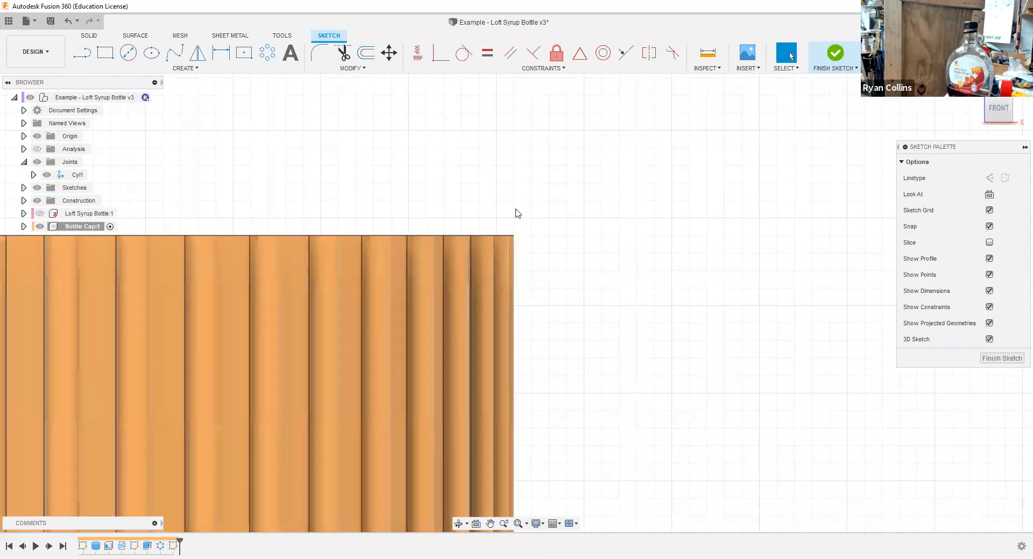
{"action": "middle_click_drag", "start_coordinate": [518, 210], "coordinate": [518, 371], "text": "shift"}
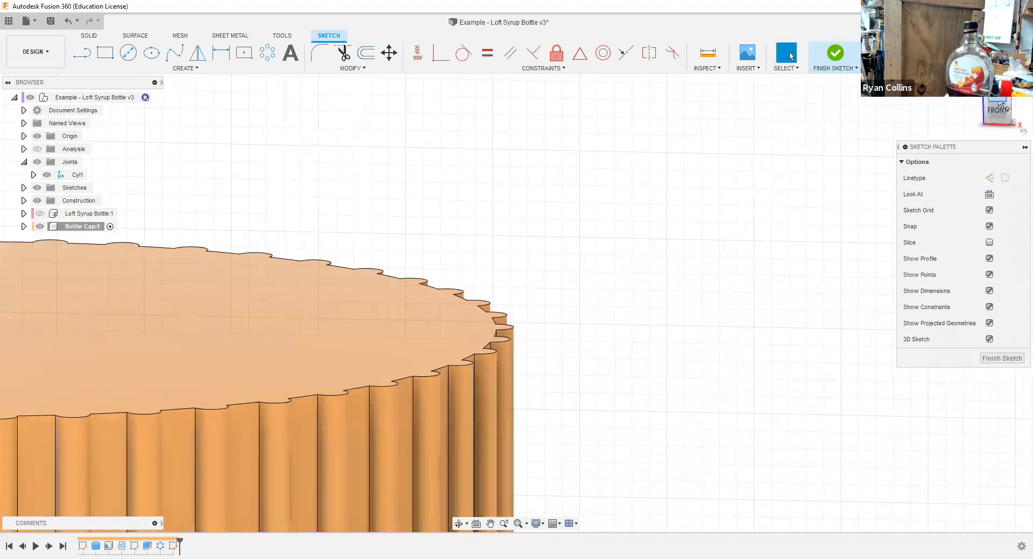
{"action": "left_click", "coordinate": [999, 104]}
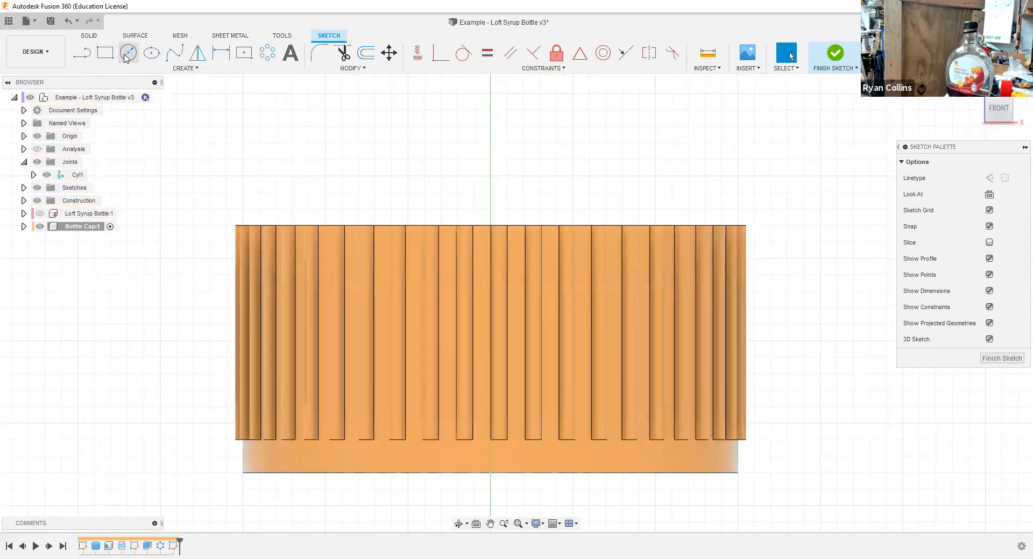
{"action": "left_click", "coordinate": [181, 70]}
{"action": "mouse_move", "coordinate": [110, 104]}
{"action": "left_click", "coordinate": [194, 117]}
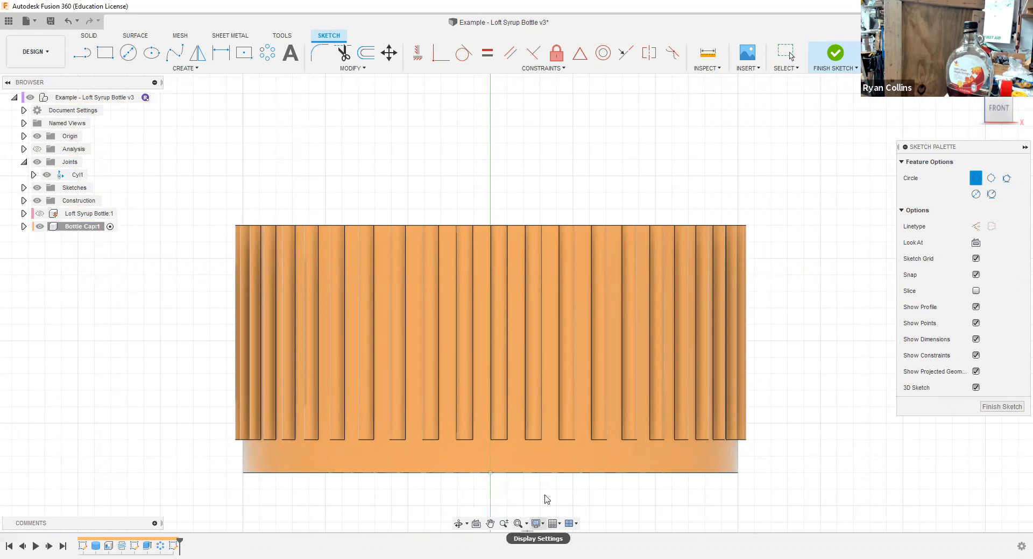
{"action": "left_click", "coordinate": [536, 523]}
{"action": "mouse_move", "coordinate": [559, 444]}
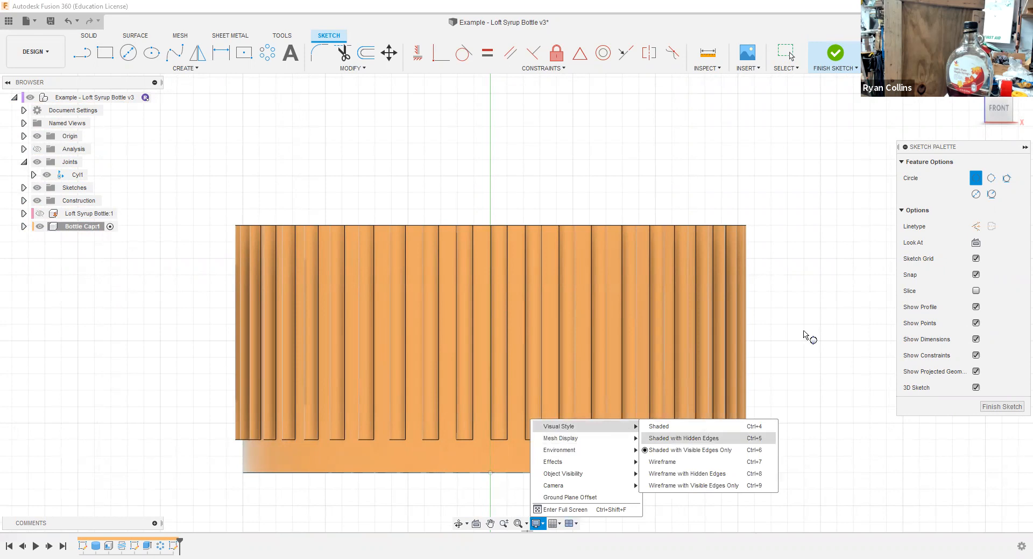
{"action": "scroll", "coordinate": [780, 250], "scroll_direction": "down", "scroll_amount": 2}
{"action": "scroll", "coordinate": [774, 253], "scroll_direction": "up", "scroll_amount": 6}
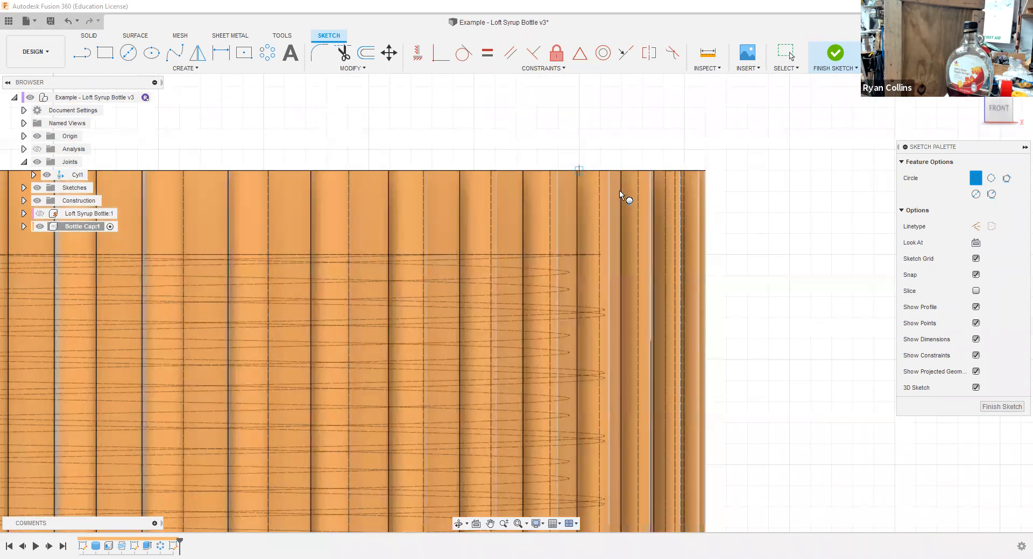
Step: Draw a 2-point circle of about 20 mm² from the cap's top edge downward, just inside the cap's outer side
{"action": "left_click", "coordinate": [663, 279]}
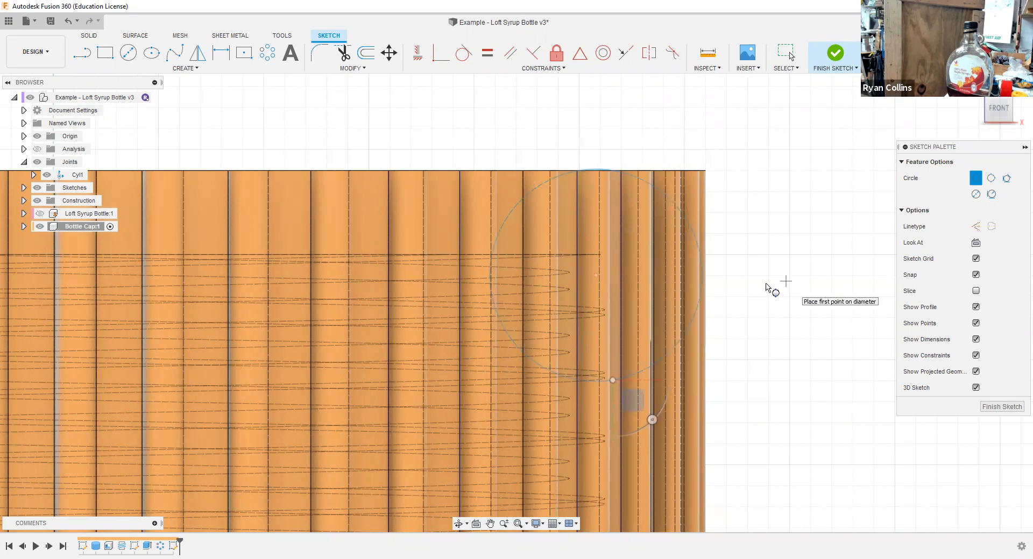
{"action": "key", "text": "Escape"}
{"action": "mouse_move", "coordinate": [761, 287]}
{"action": "middle_mouse_down", "text": "shift"}
{"action": "mouse_move", "coordinate": [729, 284]}
{"action": "mouse_move", "coordinate": [761, 288]}
{"action": "middle_mouse_up", "text": "shift"}
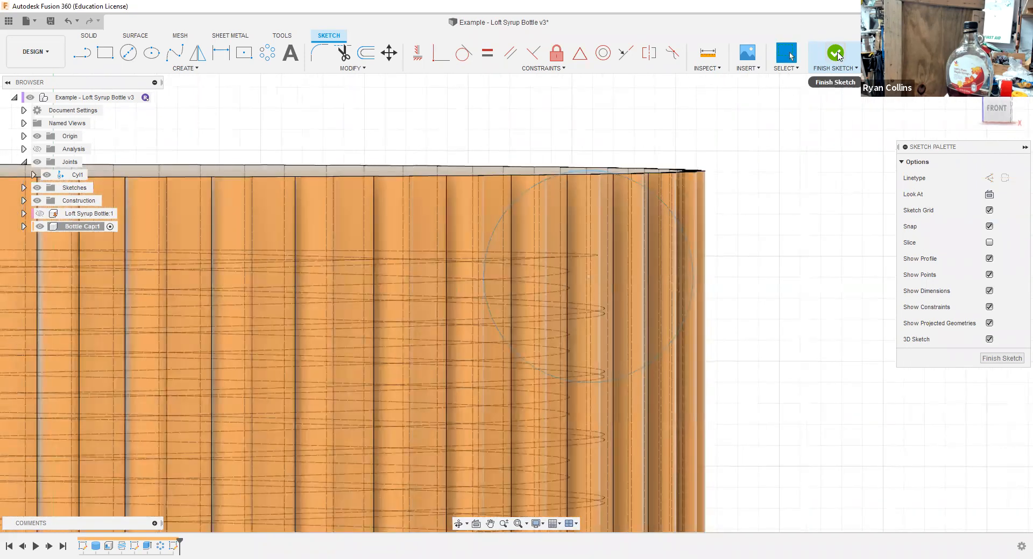
Step: Finish the circle sketch and try to revolve its profile about a vertical rib edge on the cap's side
{"action": "left_click", "coordinate": [838, 54]}
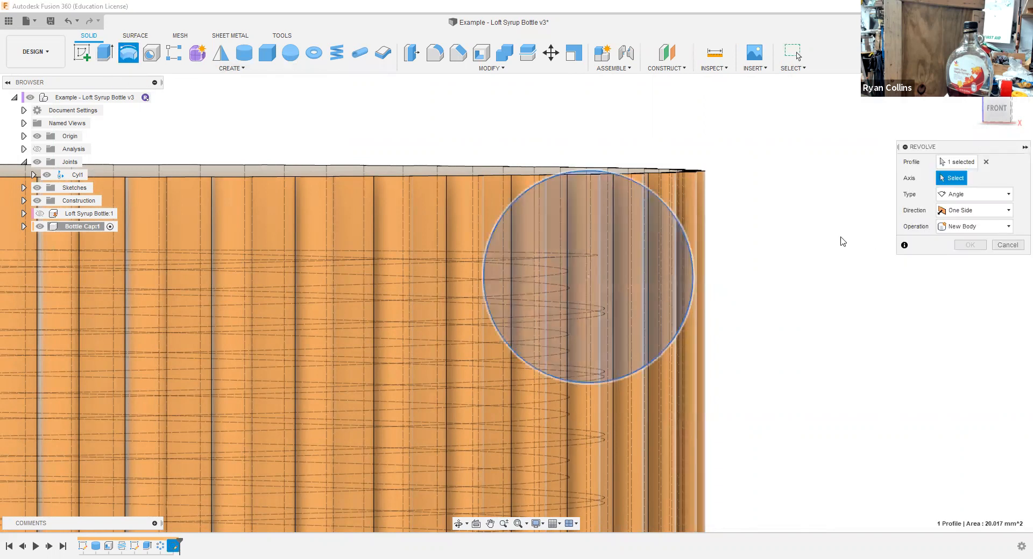
{"action": "left_click", "coordinate": [684, 250]}
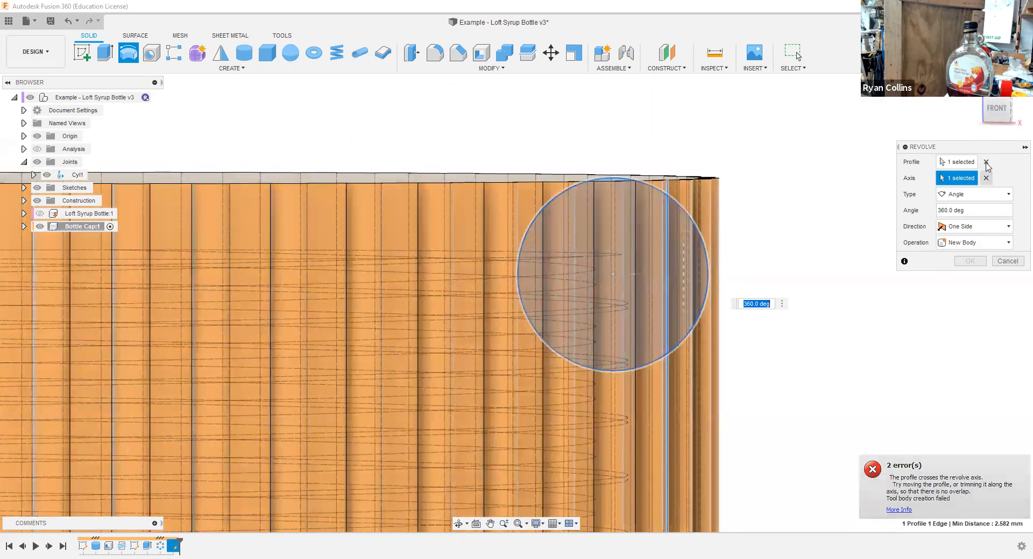
{"action": "left_click", "coordinate": [988, 179]}
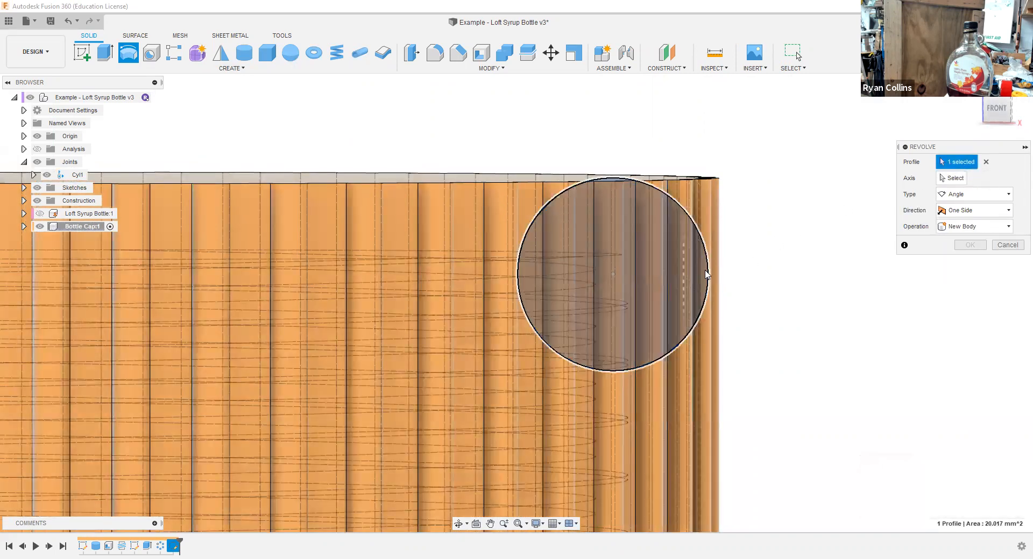
{"action": "left_click", "coordinate": [40, 227]}
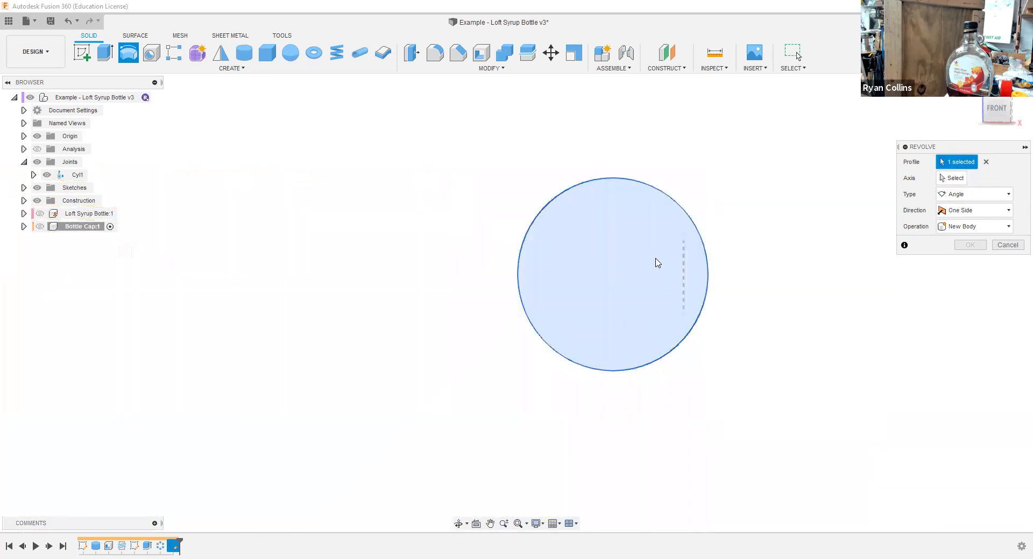
{"action": "left_click", "coordinate": [38, 227]}
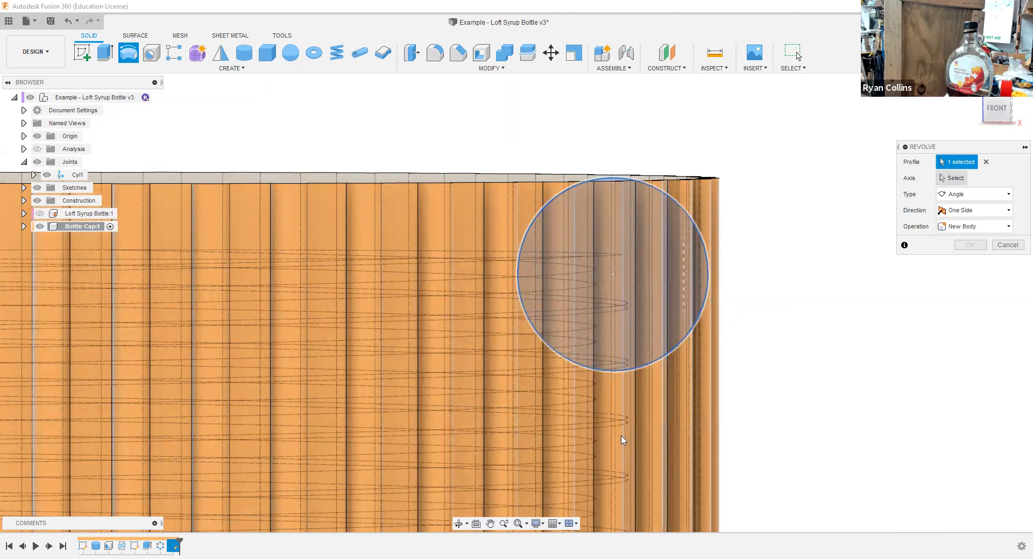
Step: Set the vertical Z origin axis as the circle profile's revolve axis for a full 360-degree cut preview
{"action": "scroll", "coordinate": [622, 438], "scroll_direction": "down", "scroll_amount": 3}
{"action": "scroll", "coordinate": [578, 438], "scroll_direction": "down", "scroll_amount": 2}
{"action": "scroll", "coordinate": [586, 384], "scroll_direction": "down", "scroll_amount": 5}
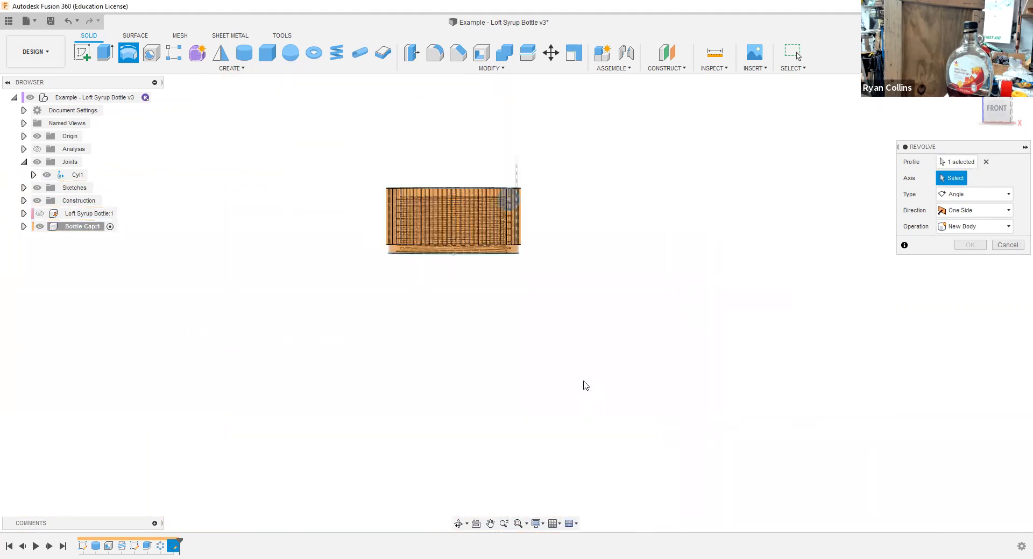
{"action": "scroll", "coordinate": [601, 393], "scroll_direction": "down", "scroll_amount": 5}
{"action": "middle_click_drag", "start_coordinate": [601, 394], "coordinate": [549, 79]}
{"action": "middle_click_drag", "start_coordinate": [569, 201], "coordinate": [558, 203], "text": "shift"}
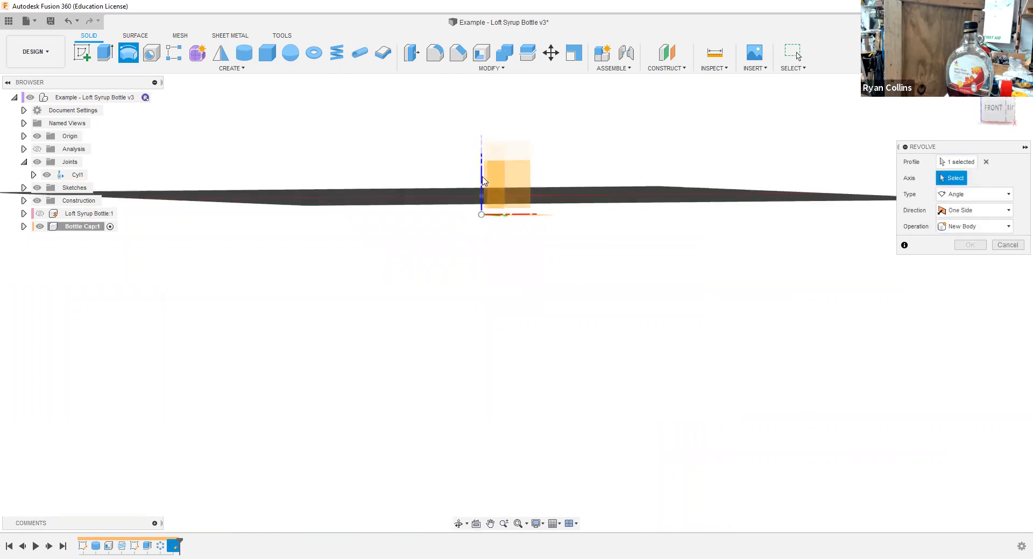
{"action": "scroll", "coordinate": [645, 159], "scroll_direction": "up", "scroll_amount": 5}
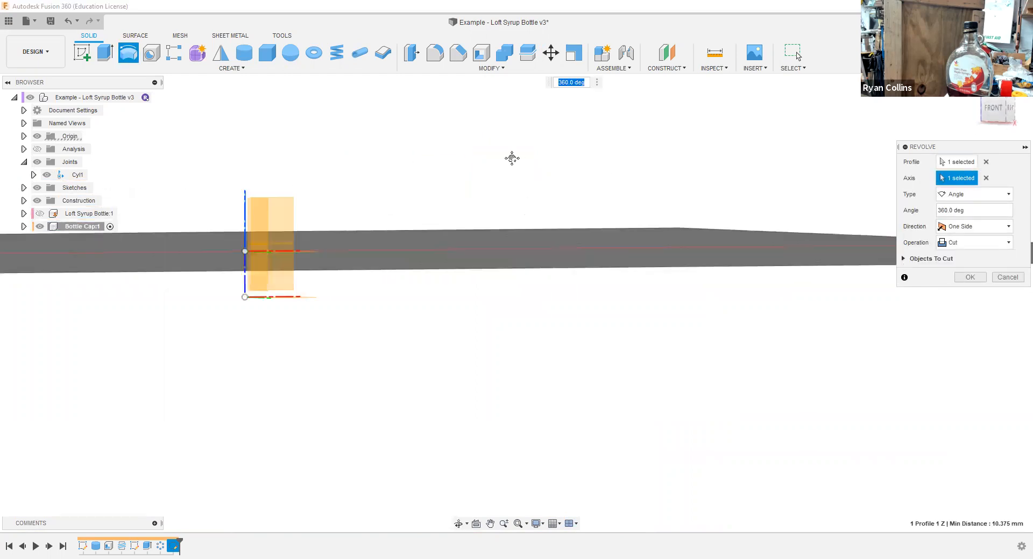
{"action": "middle_click_drag", "start_coordinate": [518, 171], "coordinate": [530, 322]}
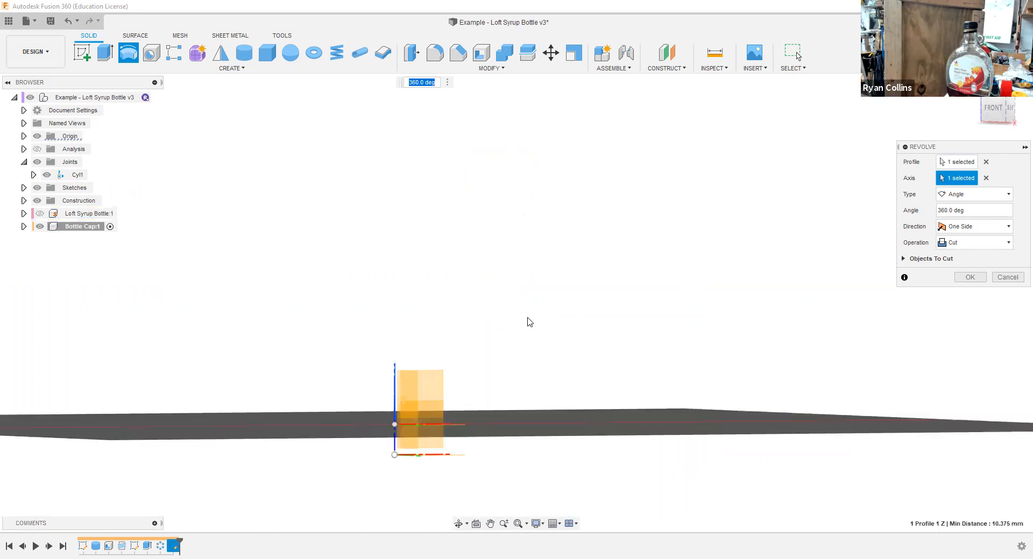
{"action": "middle_click", "coordinate": [527, 296]}
{"action": "middle_click", "coordinate": [527, 296]}
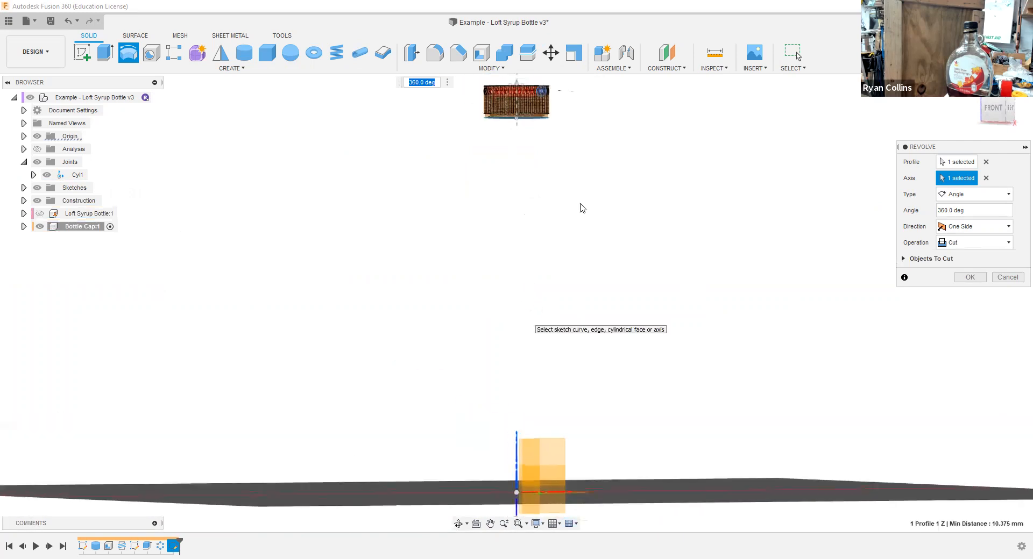
{"action": "middle_click", "coordinate": [739, 235]}
{"action": "middle_click", "coordinate": [740, 235]}
{"action": "middle_click_drag", "start_coordinate": [740, 235], "coordinate": [758, 257], "text": "shift"}
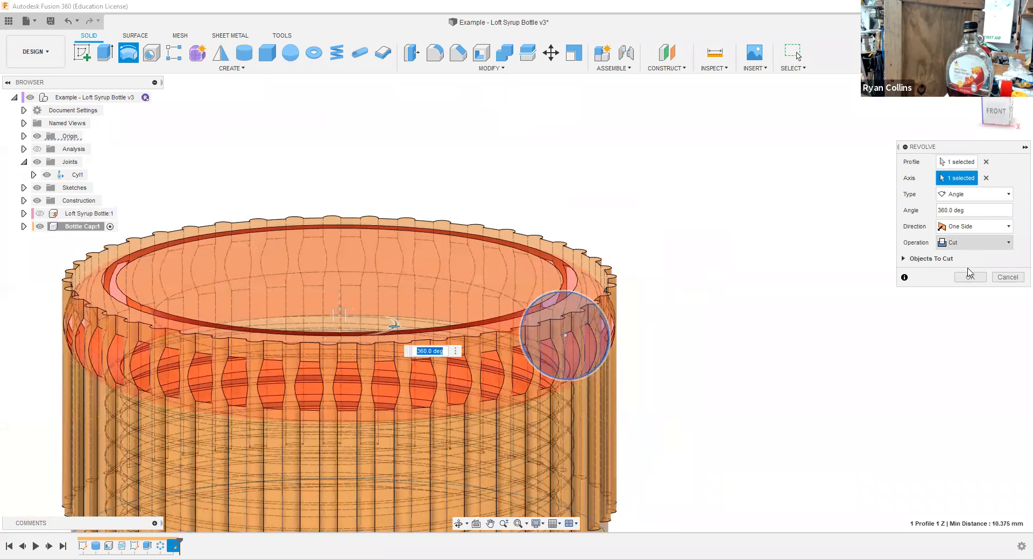
Step: Try Intersect and New Body as the operation for the revolved circle profile
{"action": "left_click", "coordinate": [971, 242]}
{"action": "left_click", "coordinate": [967, 282]}
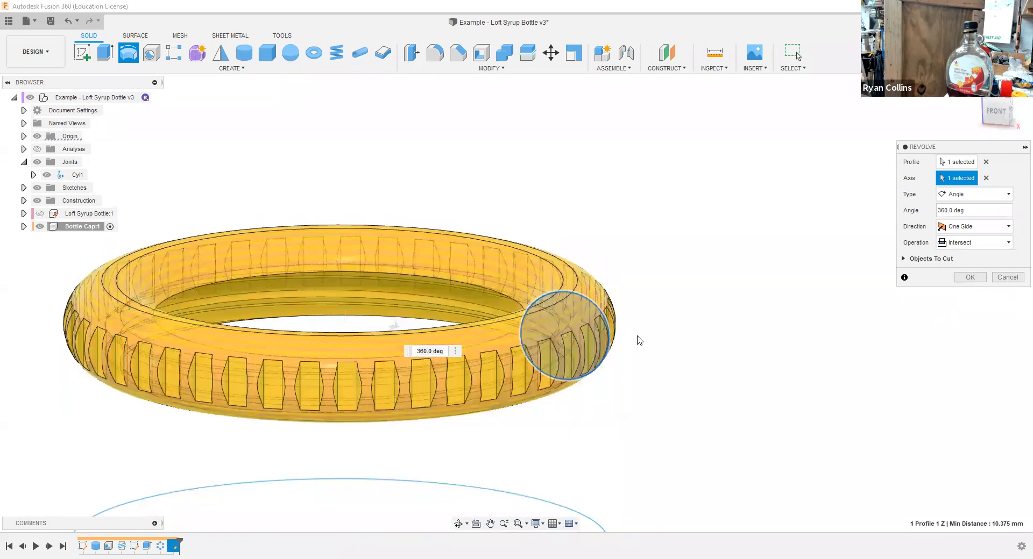
{"action": "left_click", "coordinate": [984, 243]}
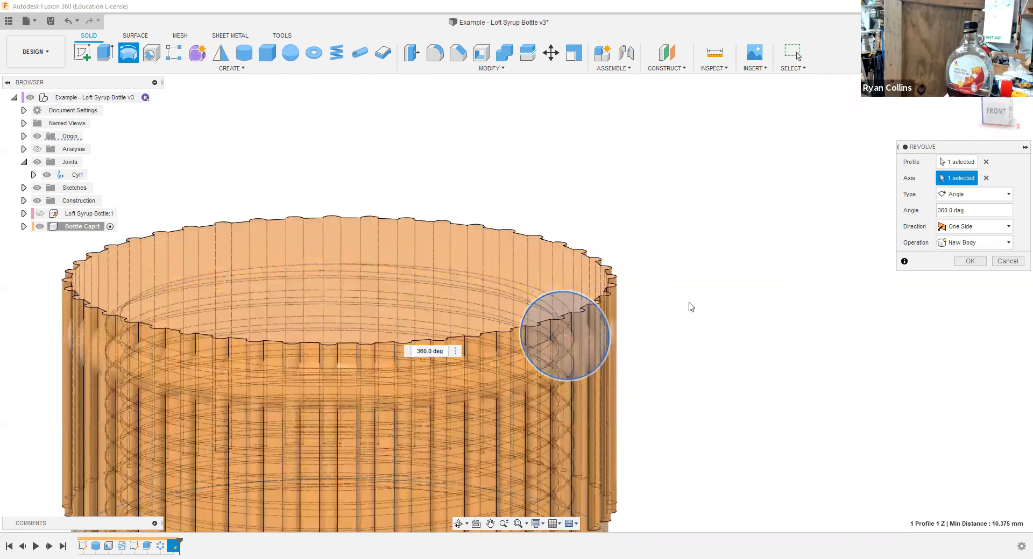
{"action": "middle_click_drag", "start_coordinate": [678, 279], "coordinate": [694, 315], "text": "shift"}
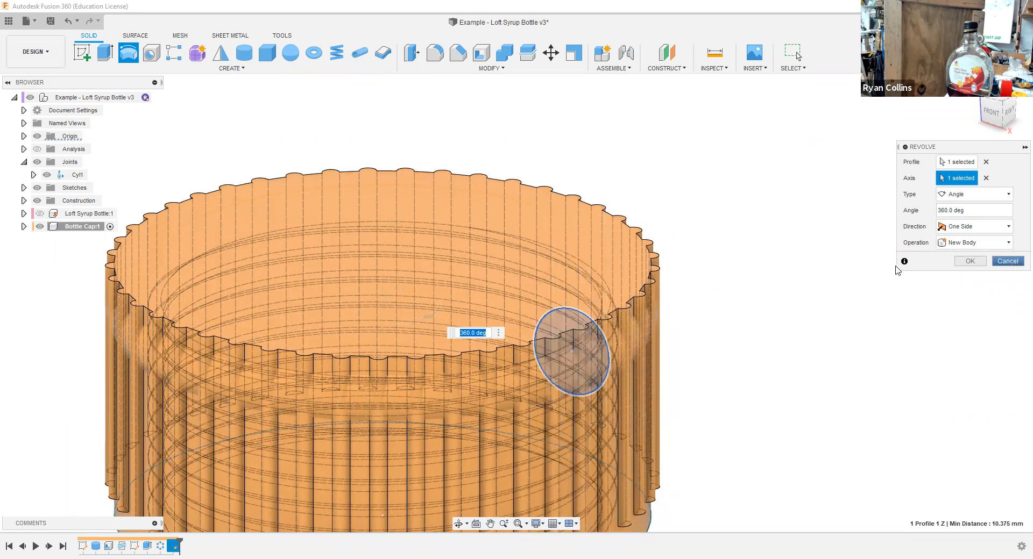
Step: Cancel the revolve and delete the circle sketch from the cap's history
{"action": "key", "text": "Escape"}
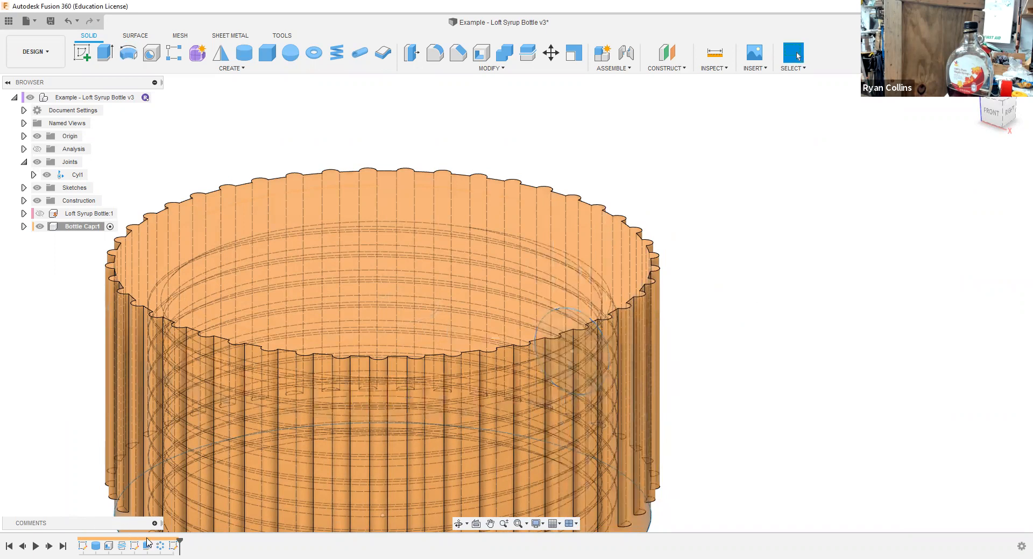
{"action": "right_click", "coordinate": [173, 547]}
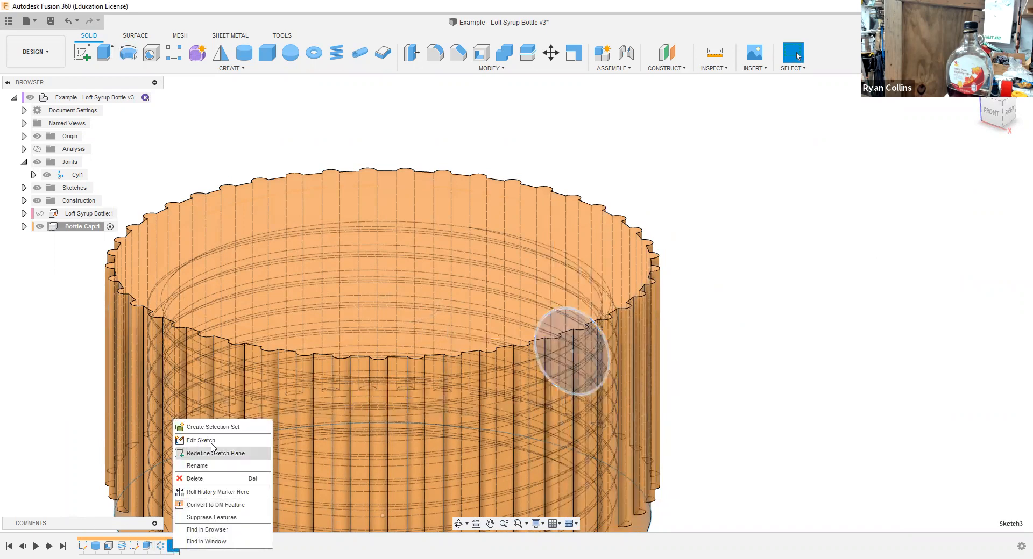
{"action": "left_click", "coordinate": [194, 479]}
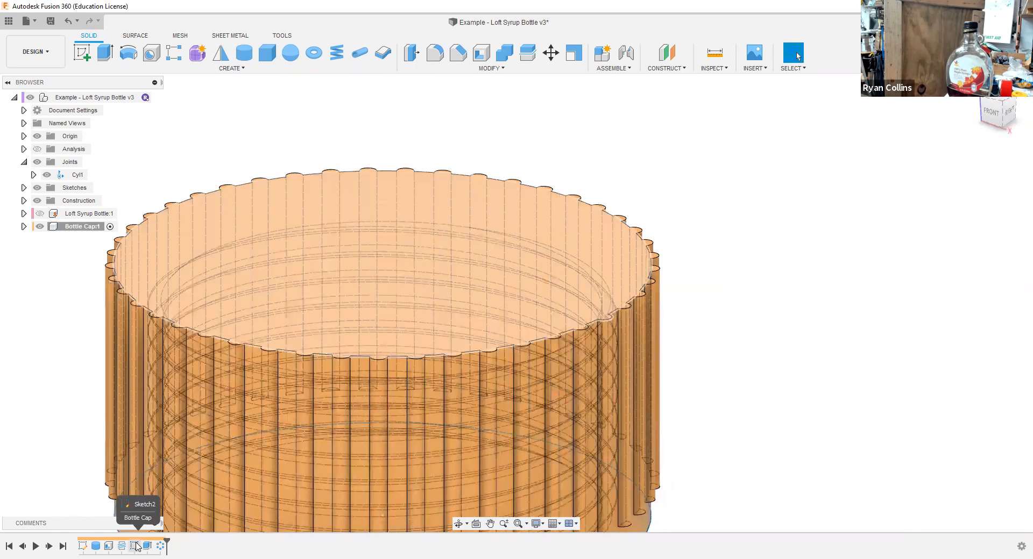
Step: Edit the grip rib's extrusion so it starts at an offset of -2 mm from the profile plane
{"action": "right_click", "coordinate": [149, 547]}
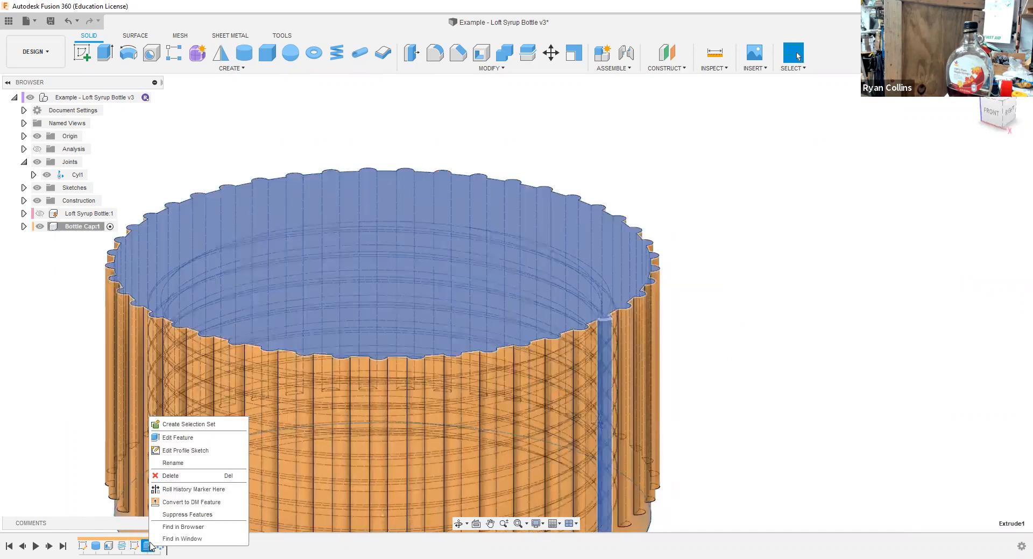
{"action": "left_click", "coordinate": [191, 442]}
{"action": "left_click", "coordinate": [979, 196]}
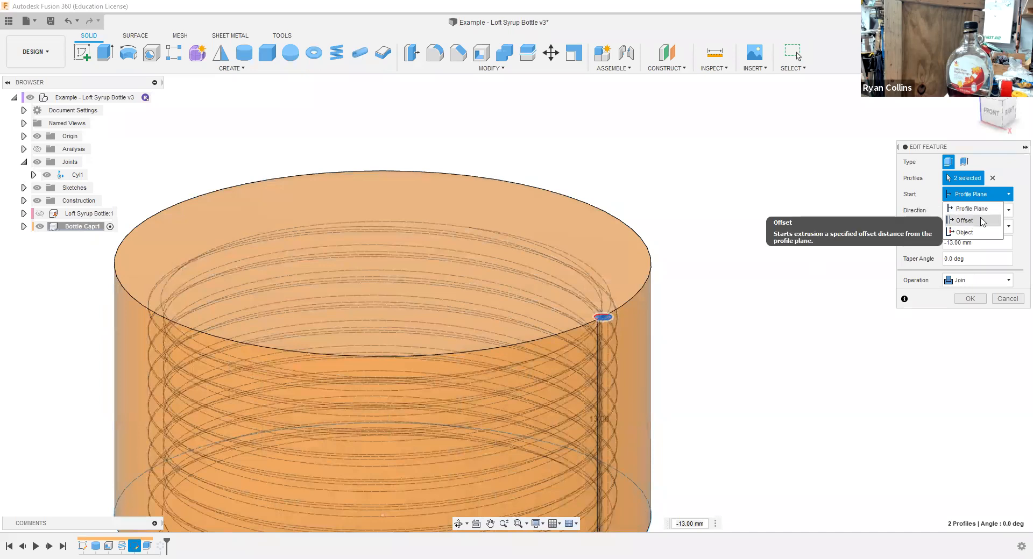
{"action": "left_click", "coordinate": [982, 221]}
{"action": "type", "text": "2"}
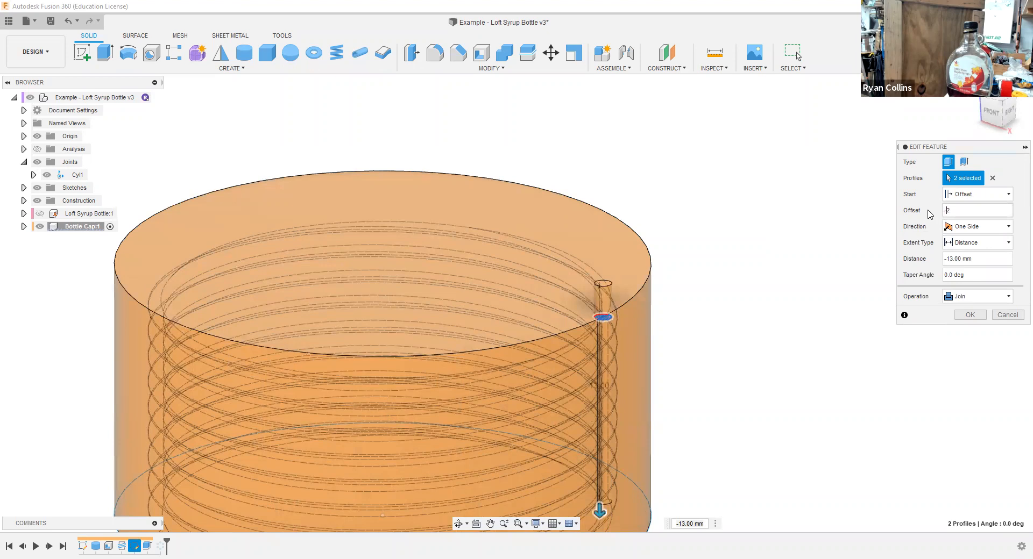
{"action": "scroll", "coordinate": [745, 399], "scroll_direction": "down", "scroll_amount": 2}
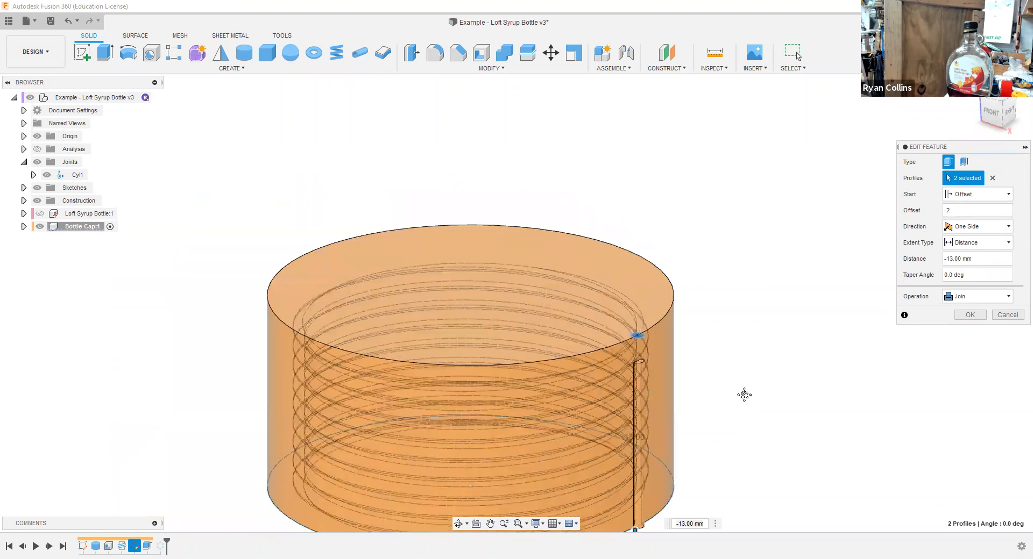
Step: Try an extrusion distance of 11 mm for the offset grip rib
{"action": "left_click", "coordinate": [983, 259]}
{"action": "type", "text": "--11"}
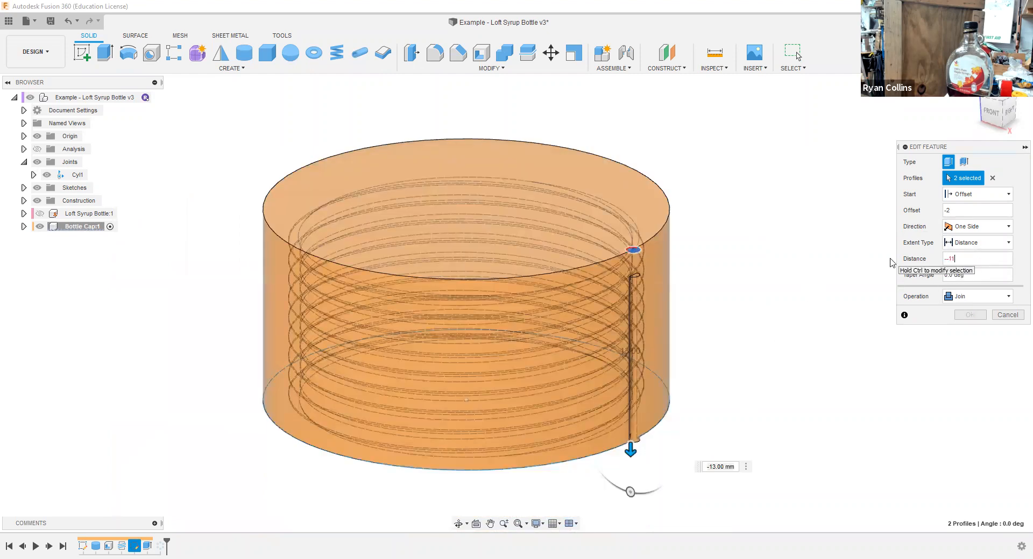
{"action": "key", "text": "Return"}
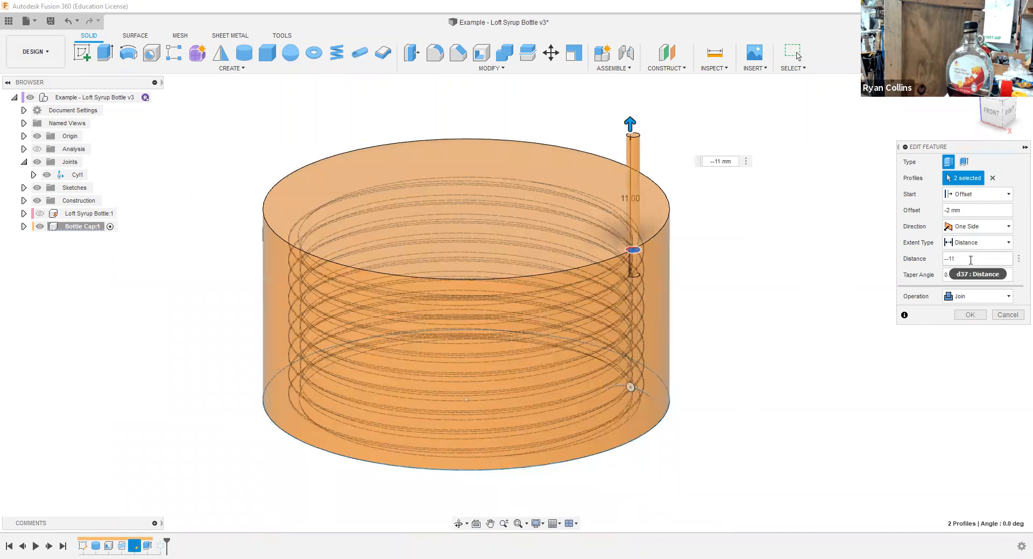
{"action": "left_click_drag", "start_coordinate": [969, 259], "coordinate": [902, 263]}
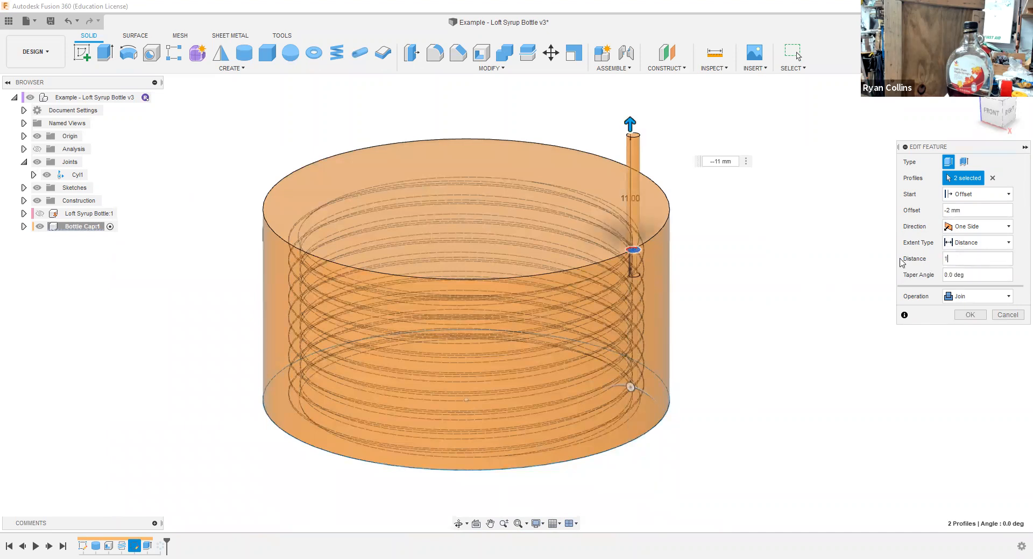
{"action": "type", "text": "11"}
{"action": "key", "text": "Return"}
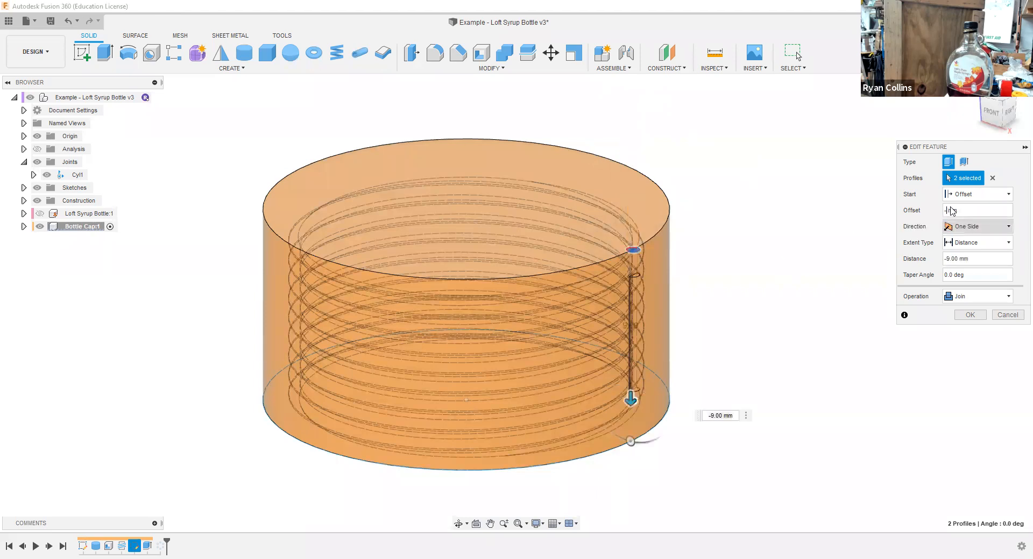
Step: Set the rib extrusion's start offset to -1 mm and its distance to -10 mm, and apply the edit
{"action": "type", "text": "1mm"}
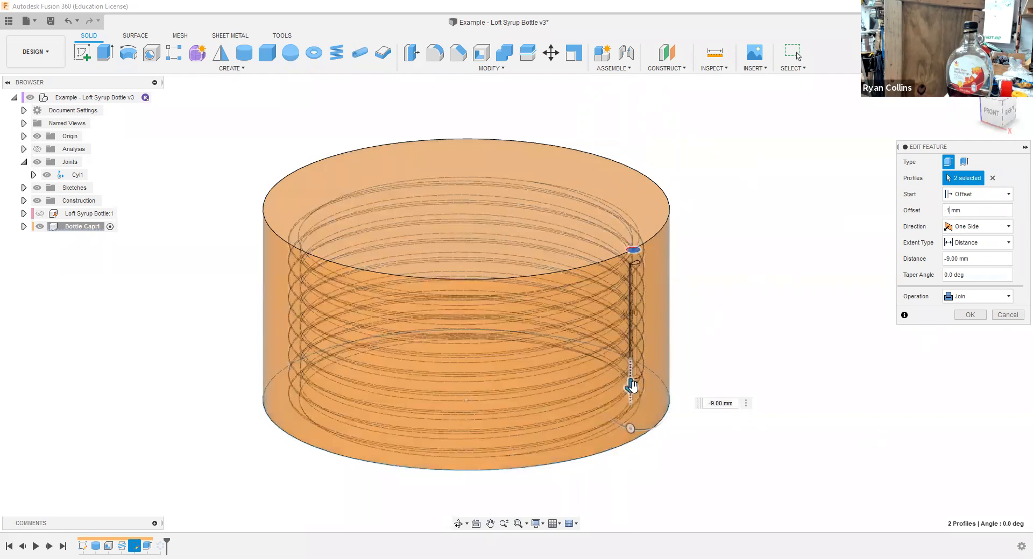
{"action": "left_click_drag", "start_coordinate": [632, 389], "coordinate": [633, 401]}
{"action": "middle_click_drag", "start_coordinate": [743, 365], "coordinate": [762, 345], "text": "shift"}
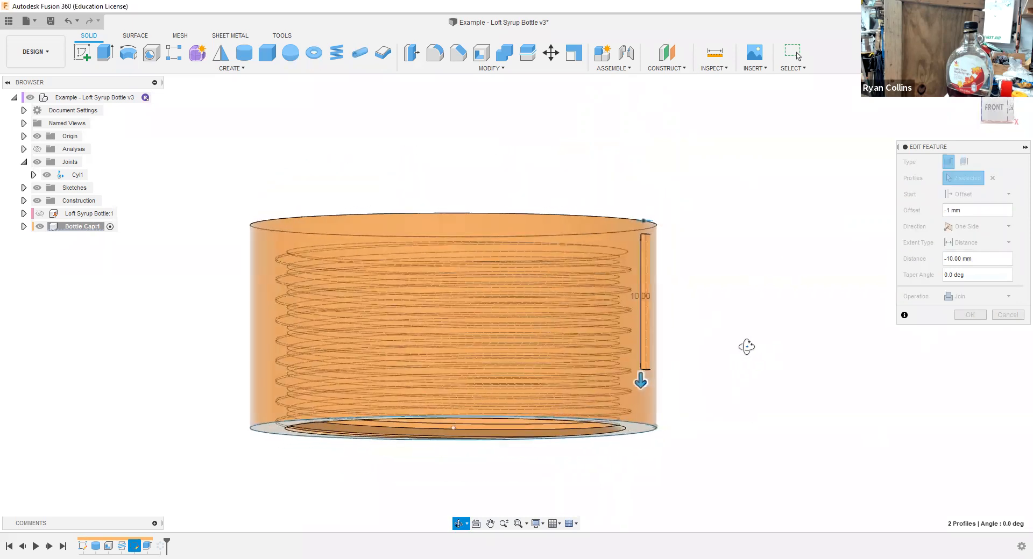
{"action": "scroll", "coordinate": [699, 269], "scroll_direction": "up", "scroll_amount": 3}
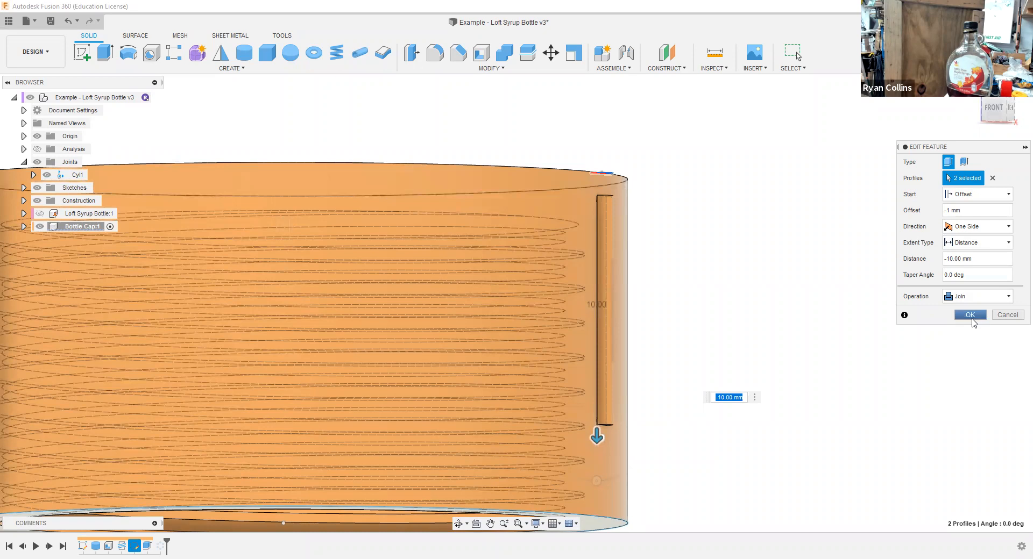
{"action": "key", "text": "Return"}
Step: Fillet the cap's circular top edge with a 1 mm radius
{"action": "middle_click_drag", "start_coordinate": [680, 301], "coordinate": [560, 111], "text": "shift"}
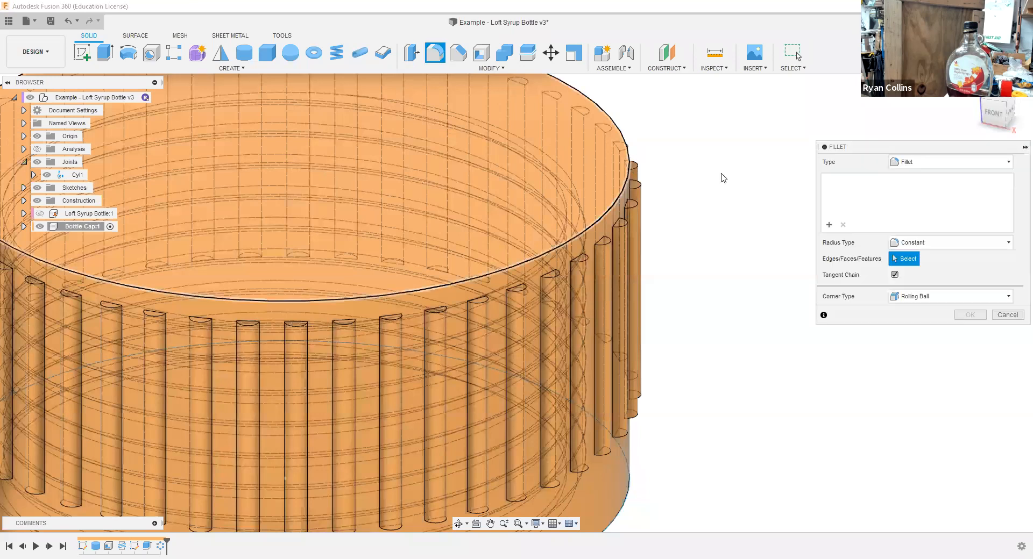
{"action": "type", "text": "1"}
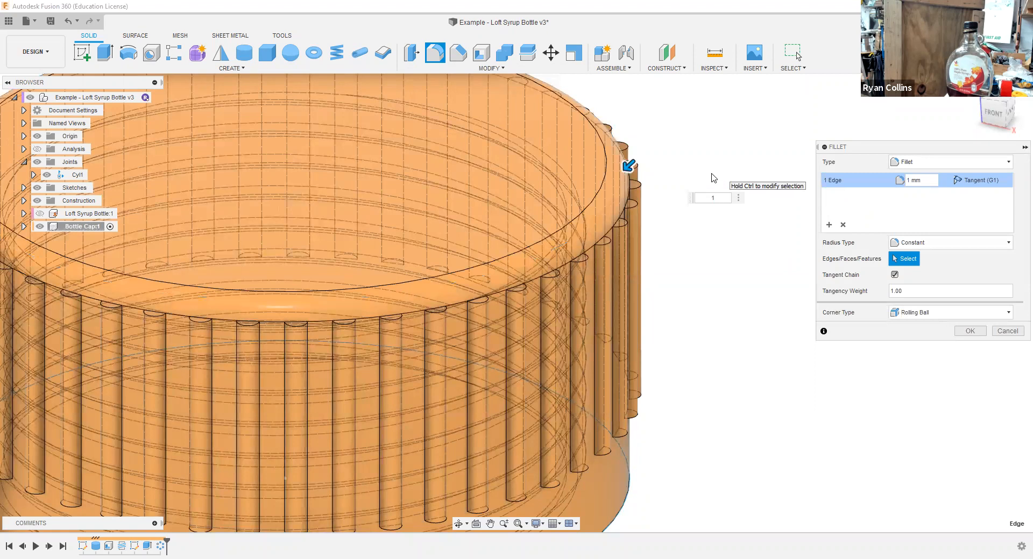
{"action": "left_click", "coordinate": [970, 332]}
{"action": "scroll", "coordinate": [759, 346], "scroll_direction": "down", "scroll_amount": 3}
{"action": "middle_click_drag", "start_coordinate": [775, 289], "coordinate": [747, 300], "text": "shift"}
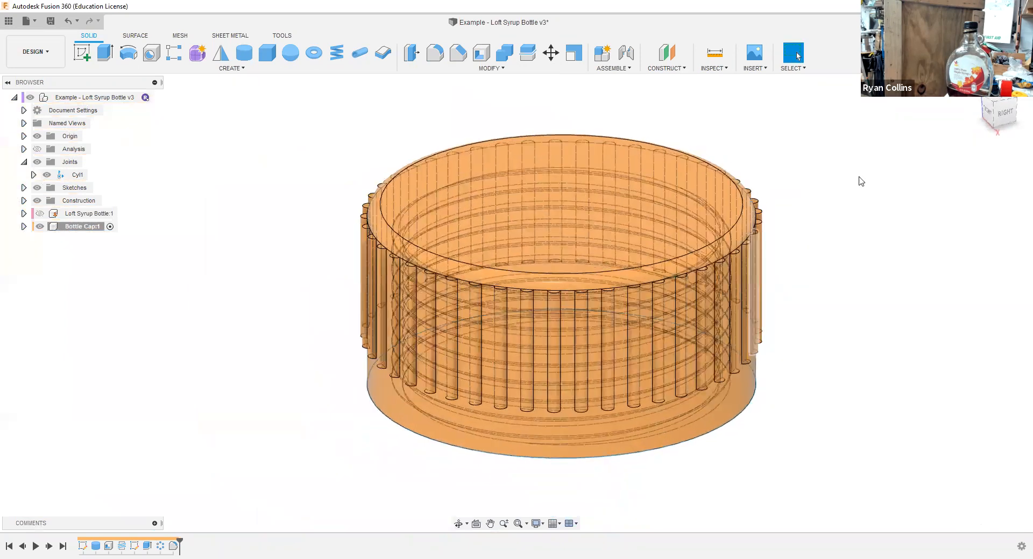
Step: Show the Loft Syrup Bottle component and activate the top-level assembly
{"action": "left_click", "coordinate": [39, 214]}
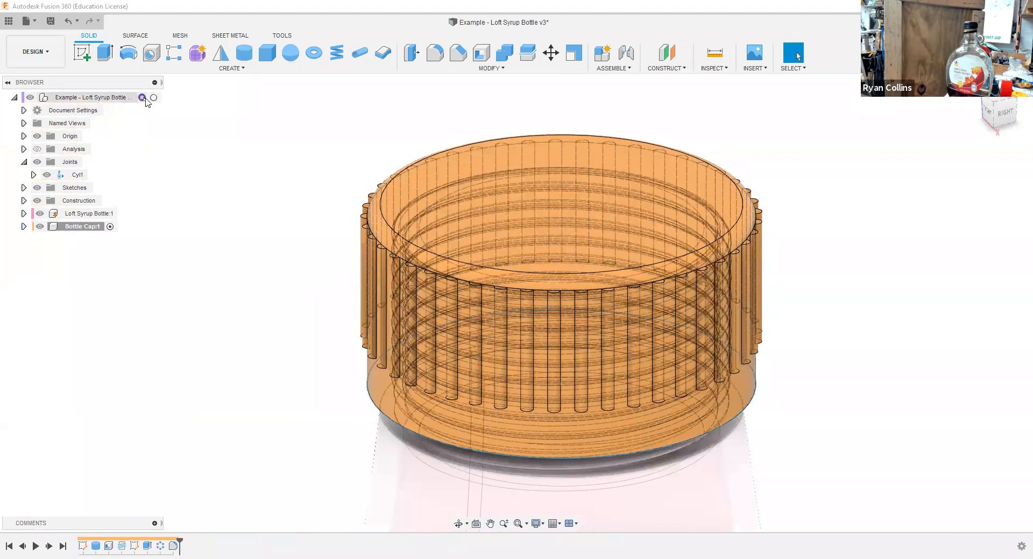
{"action": "left_click", "coordinate": [155, 99]}
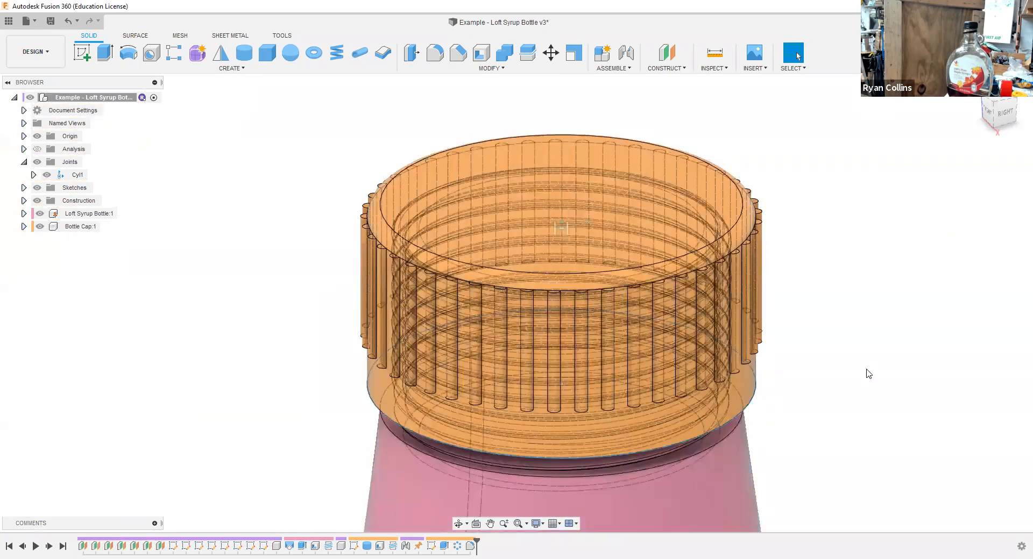
Step: Switch the visual style to Shaded with Visible Edges Only and view the complete capped bottle
{"action": "scroll", "coordinate": [864, 373], "scroll_direction": "down", "scroll_amount": 3}
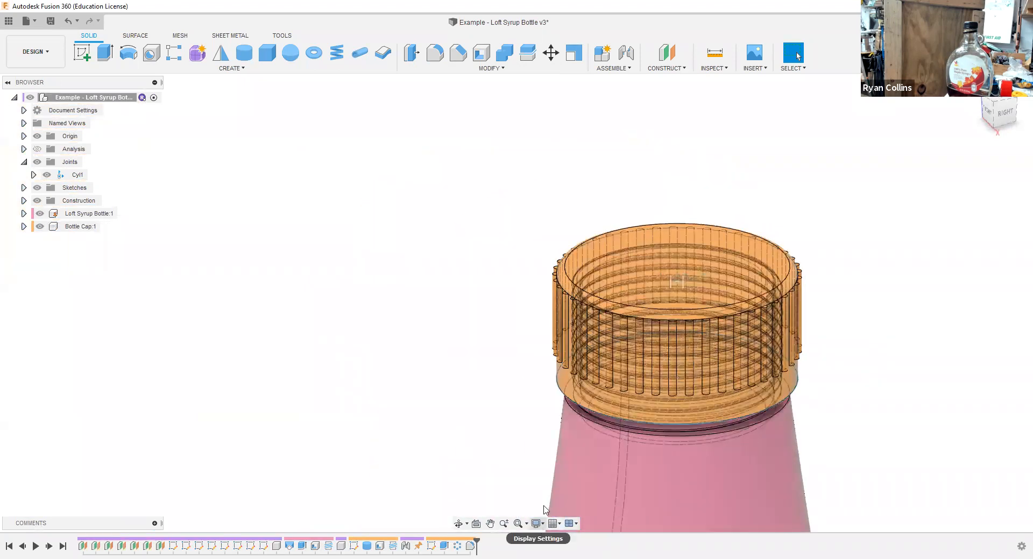
{"action": "mouse_move", "coordinate": [569, 426]}
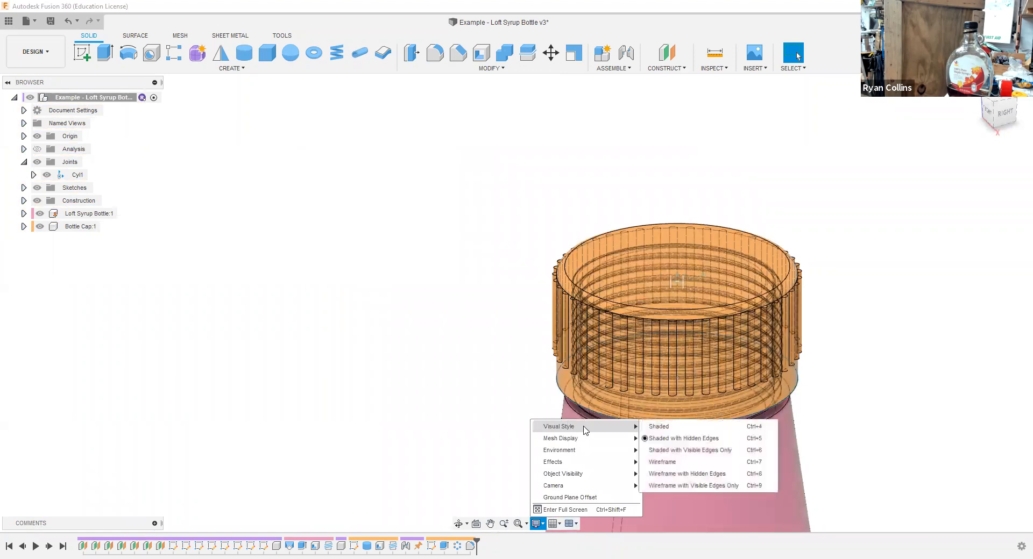
{"action": "left_click", "coordinate": [677, 451]}
{"action": "scroll", "coordinate": [872, 334], "scroll_direction": "down", "scroll_amount": 3}
{"action": "scroll", "coordinate": [871, 334], "scroll_direction": "up", "scroll_amount": 4}
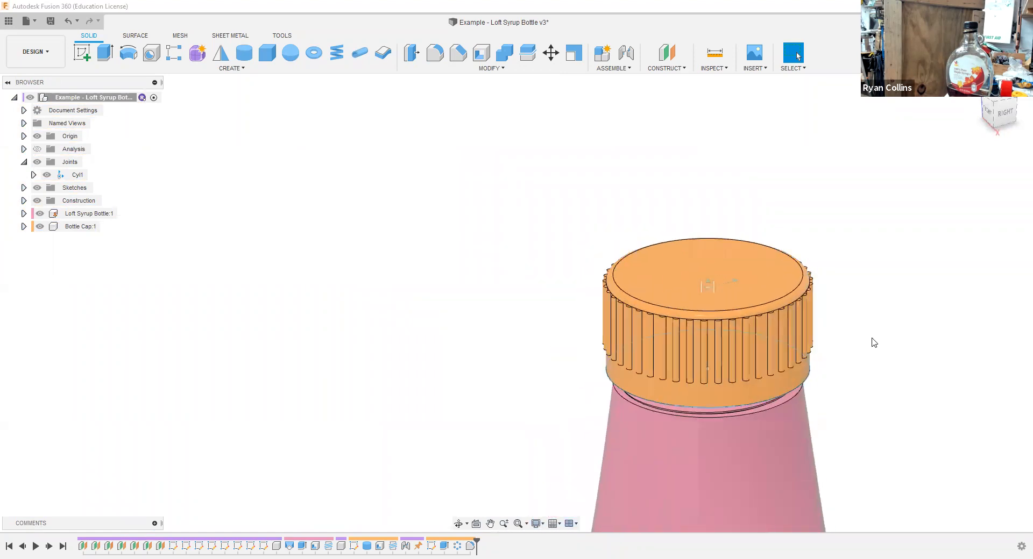
{"action": "middle_click_drag", "start_coordinate": [856, 332], "coordinate": [789, 410], "text": "shift"}
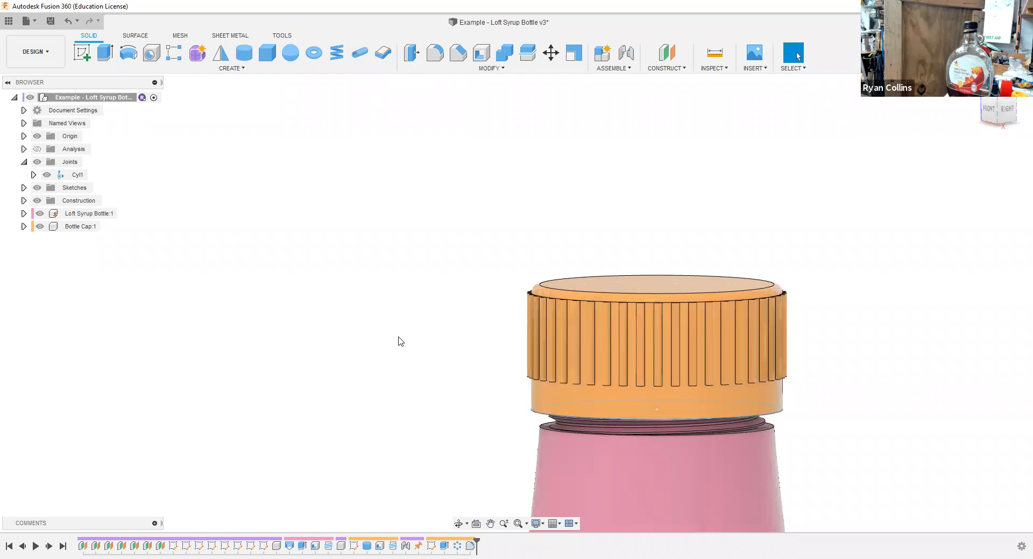
{"action": "scroll", "coordinate": [292, 385], "scroll_direction": "down", "scroll_amount": 4}
{"action": "middle_click", "coordinate": [294, 384]}
{"action": "middle_click", "coordinate": [294, 384]}
{"action": "mouse_move", "coordinate": [712, 357]}
{"action": "middle_mouse_down", "text": "shift"}
{"action": "mouse_move", "coordinate": [751, 348]}
{"action": "mouse_move", "coordinate": [721, 352]}
{"action": "mouse_move", "coordinate": [722, 364]}
{"action": "middle_mouse_up", "text": "shift"}
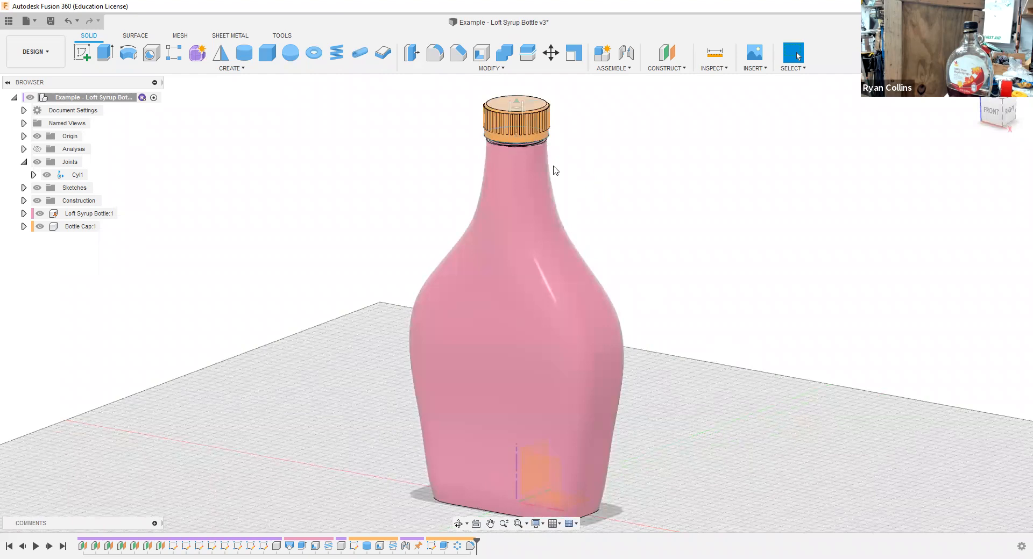
{"action": "left_click", "coordinate": [43, 228]}
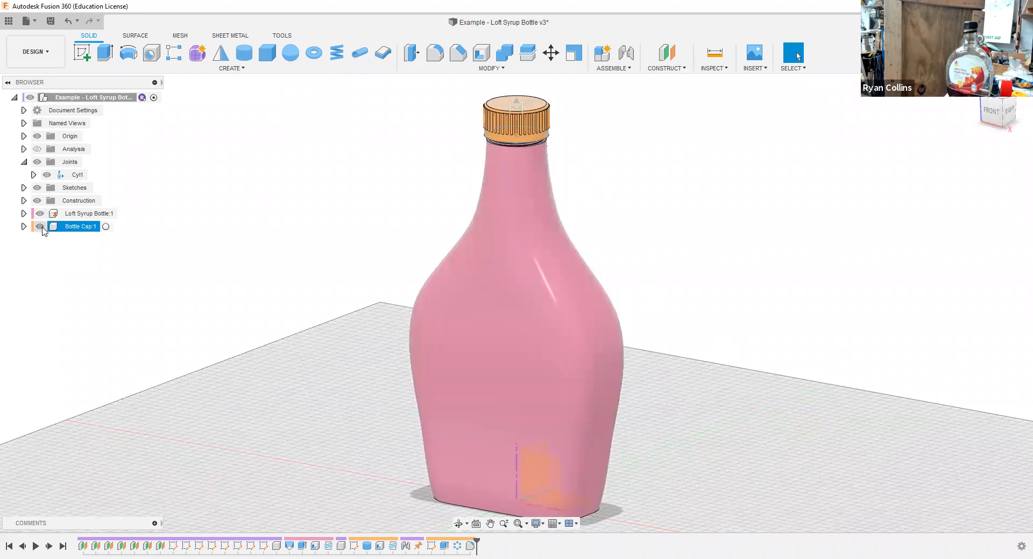
{"action": "left_click", "coordinate": [662, 222]}
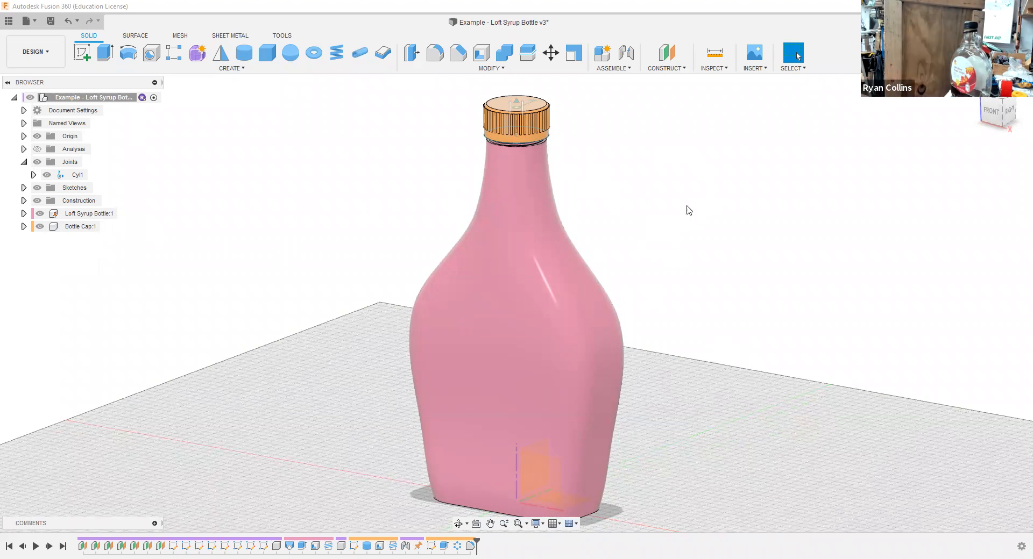
Step: Start a new top-level sketch on the front origin plane and face it squarely from the front
{"action": "left_click", "coordinate": [995, 116]}
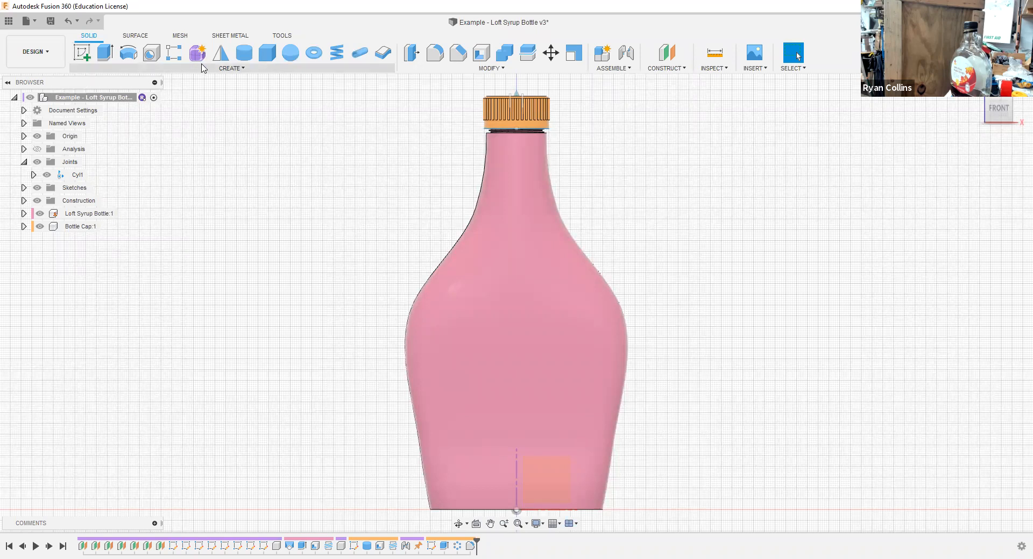
{"action": "left_click", "coordinate": [151, 68]}
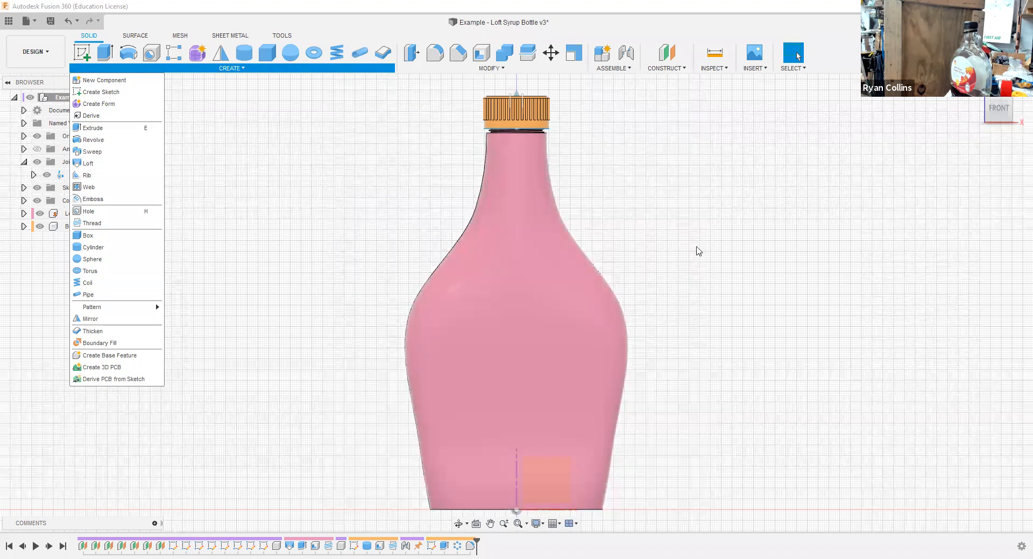
{"action": "left_click", "coordinate": [375, 181]}
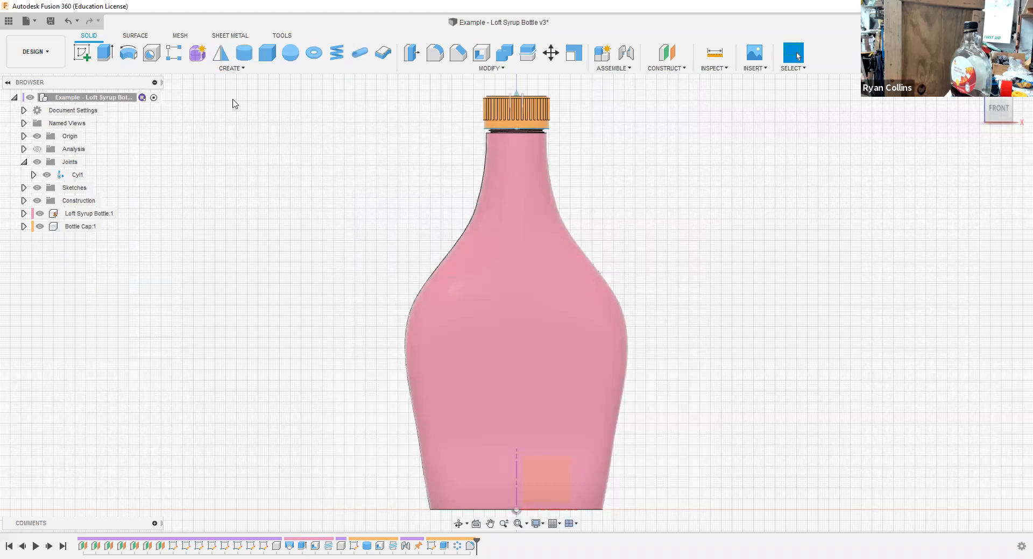
{"action": "left_click", "coordinate": [81, 54]}
{"action": "left_click", "coordinate": [543, 489]}
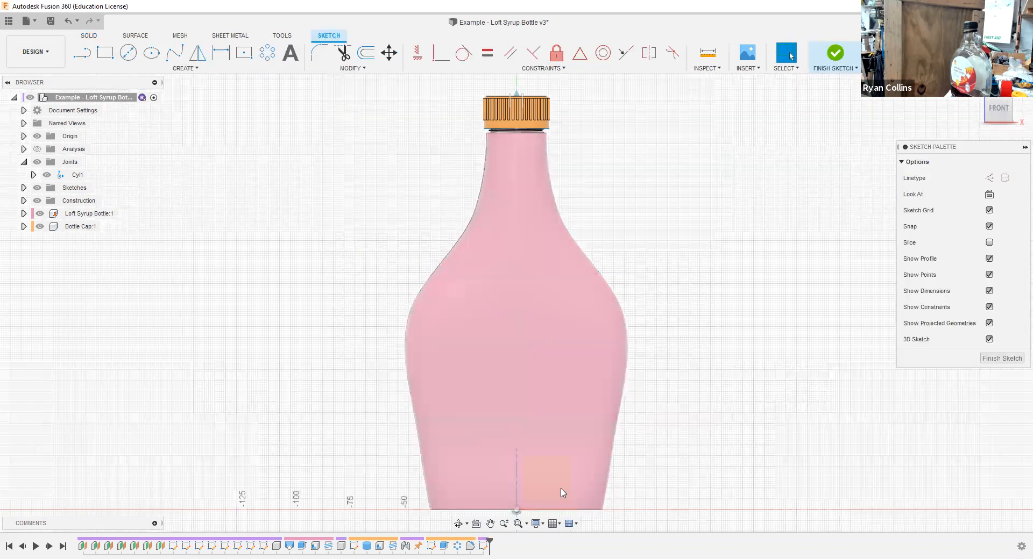
{"action": "middle_click_drag", "start_coordinate": [725, 299], "coordinate": [659, 301], "text": "shift"}
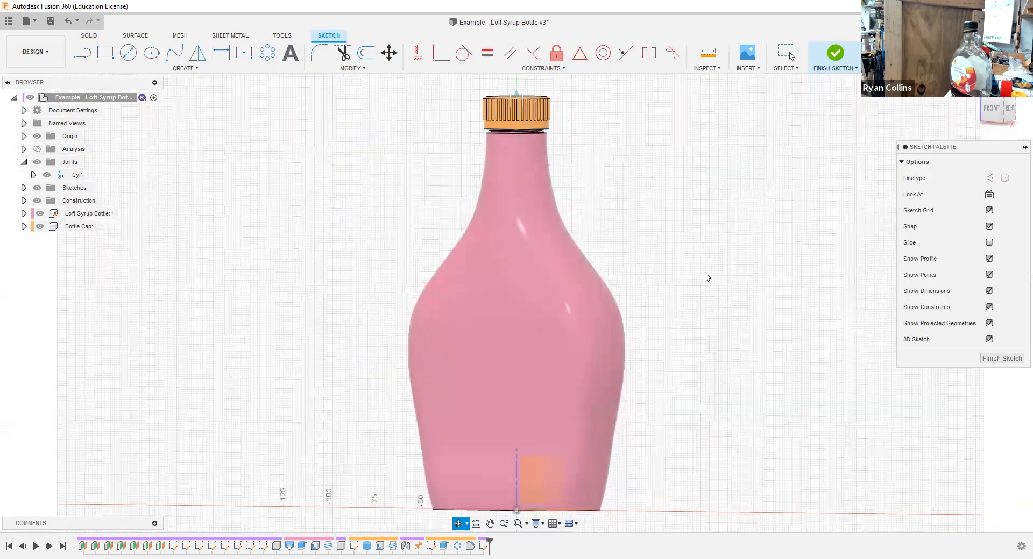
{"action": "left_click", "coordinate": [989, 110]}
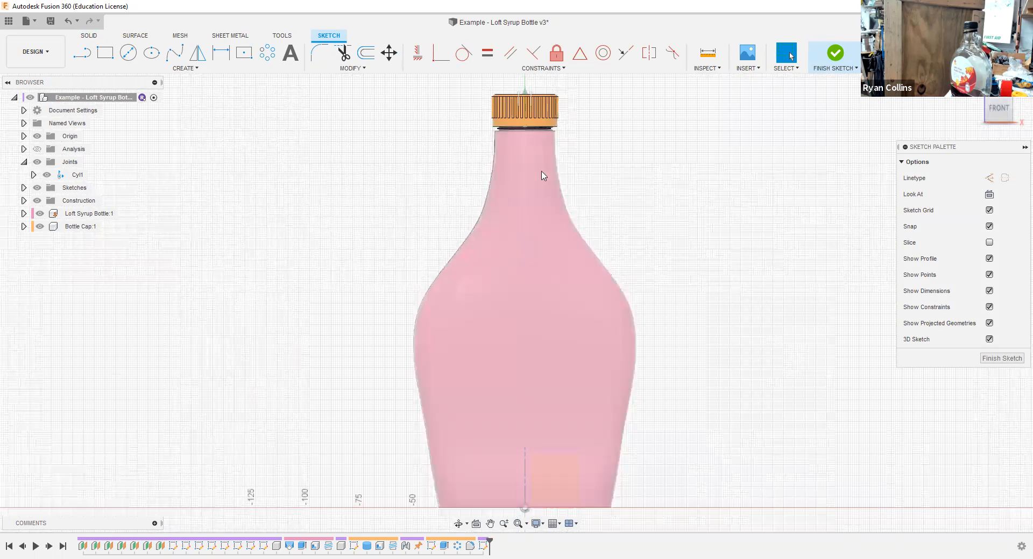
Step: Project the bottle body into the sketch using the body selection filter, keeping the projection link on
{"action": "scroll", "coordinate": [557, 166], "scroll_direction": "up", "scroll_amount": 2}
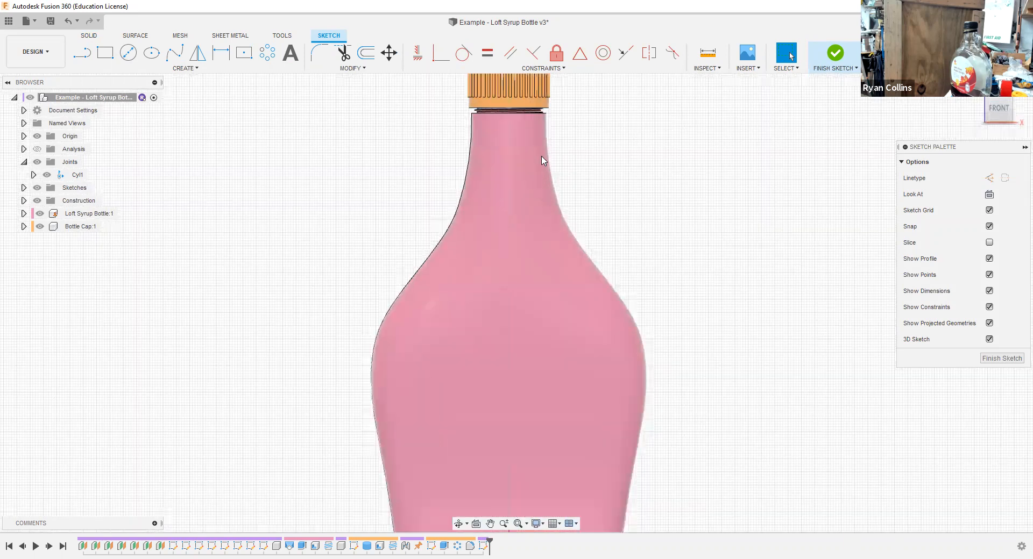
{"action": "scroll", "coordinate": [549, 207], "scroll_direction": "up", "scroll_amount": 2}
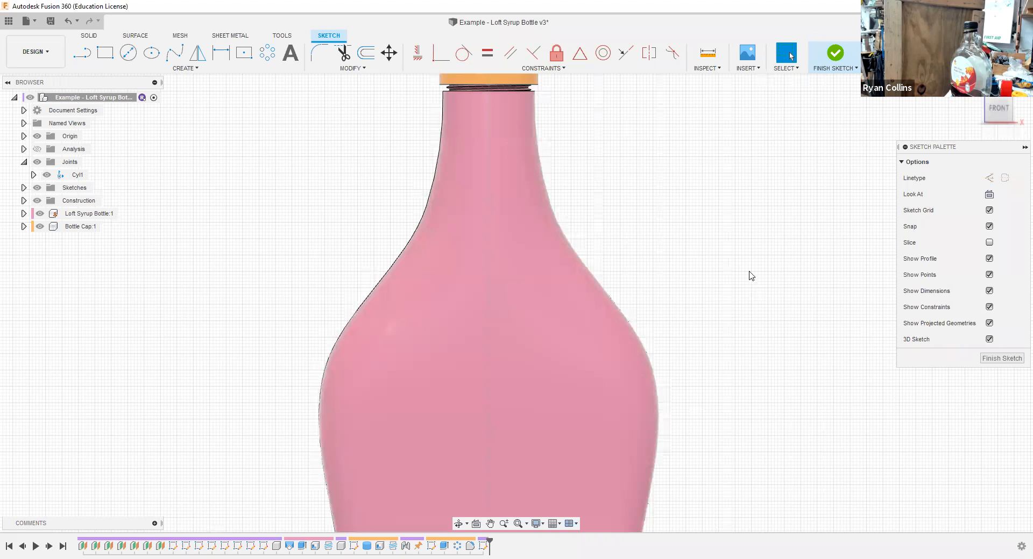
{"action": "key", "text": "p"}
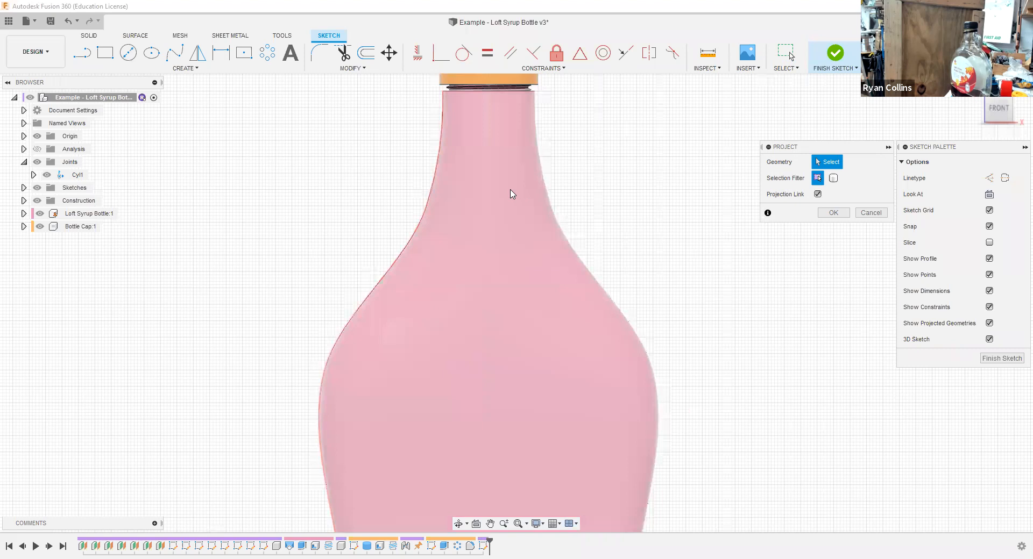
{"action": "left_click", "coordinate": [833, 179]}
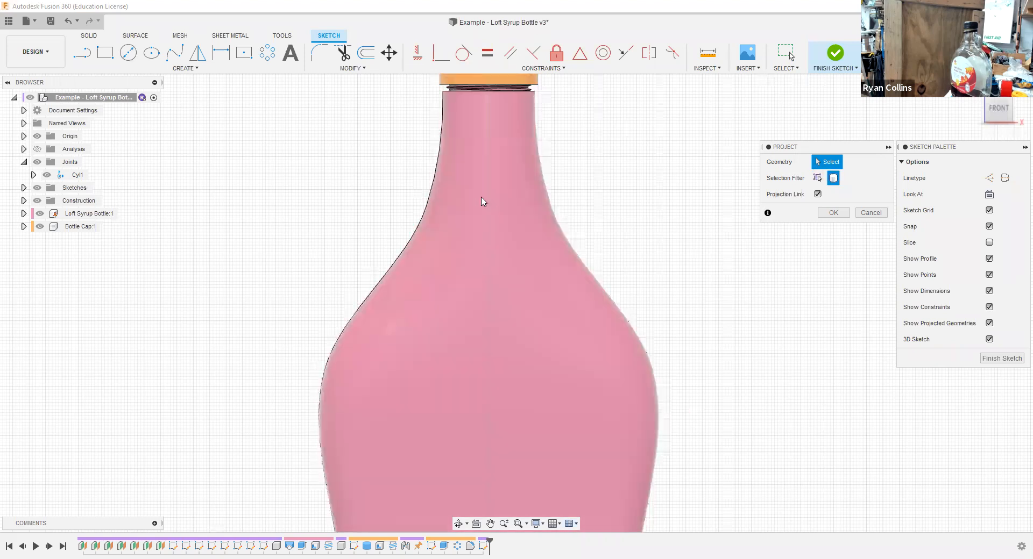
{"action": "left_click", "coordinate": [550, 244]}
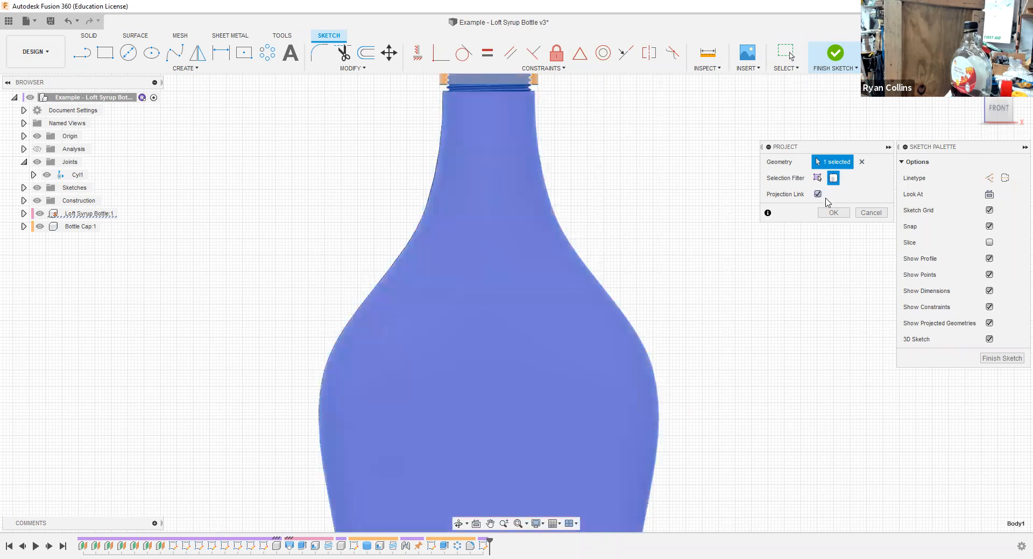
{"action": "left_click", "coordinate": [833, 213]}
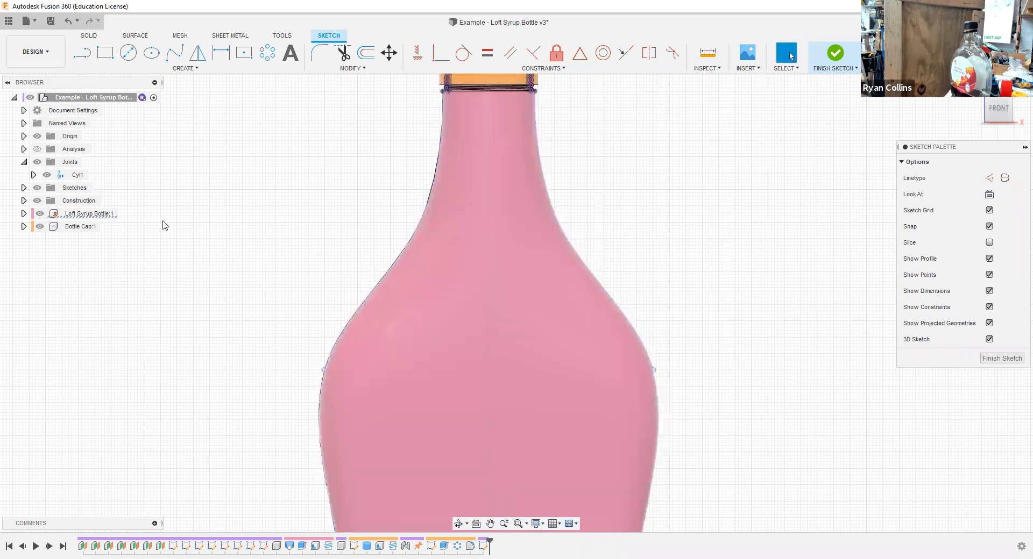
Step: Hide the Loft Syrup Bottle component to examine the projected outline curves, and show it again
{"action": "left_click", "coordinate": [42, 214]}
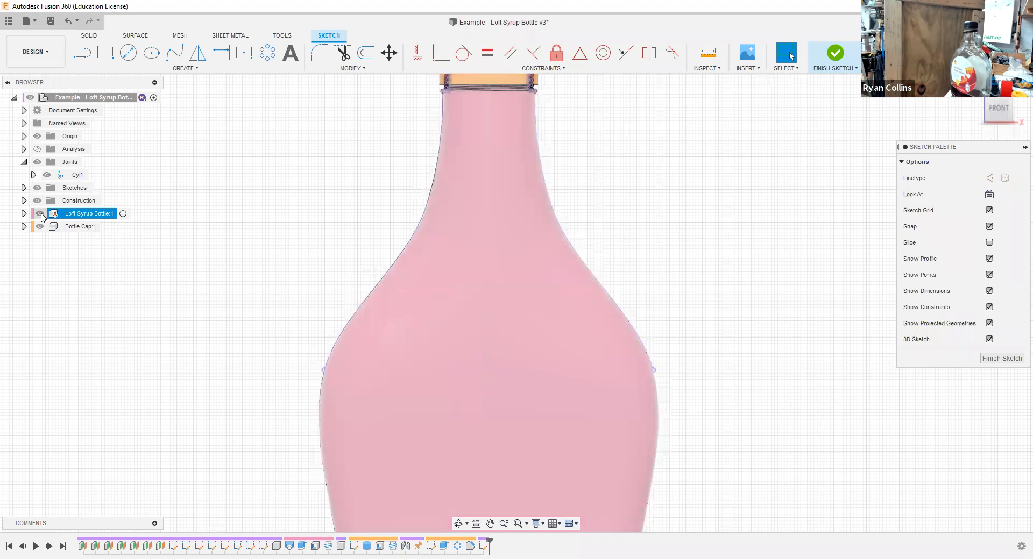
{"action": "left_click", "coordinate": [40, 214]}
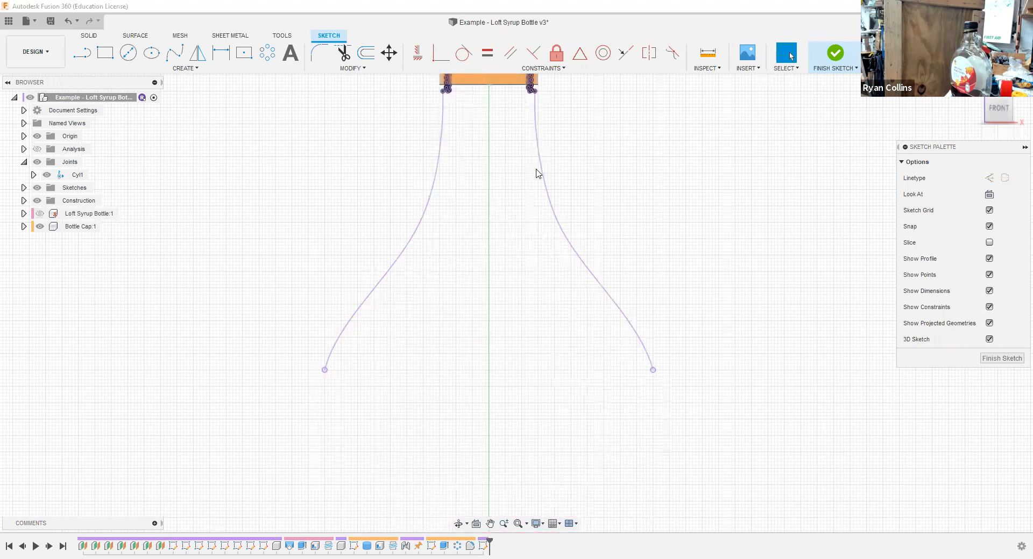
{"action": "scroll", "coordinate": [581, 281], "scroll_direction": "up", "scroll_amount": 4}
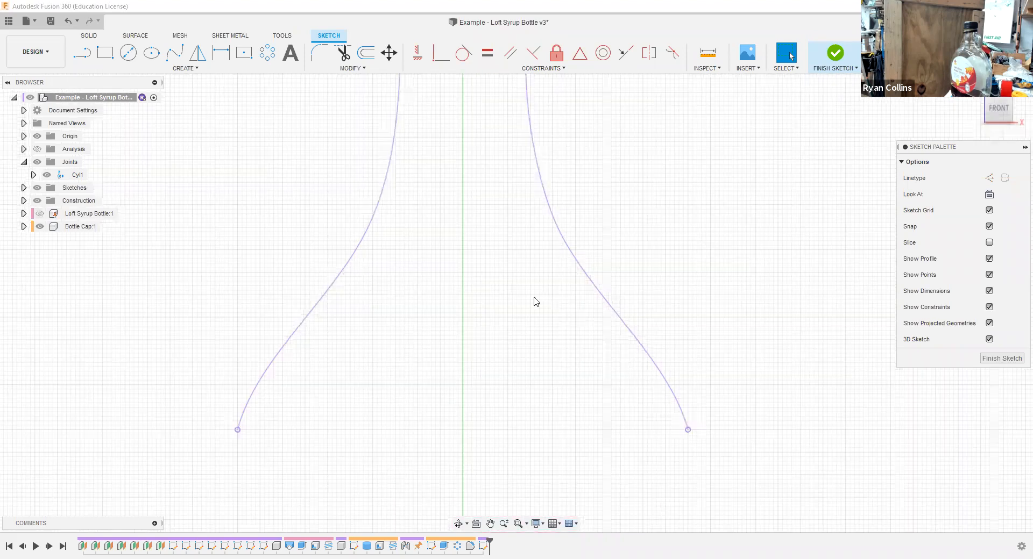
{"action": "scroll", "coordinate": [535, 240], "scroll_direction": "down", "scroll_amount": 3}
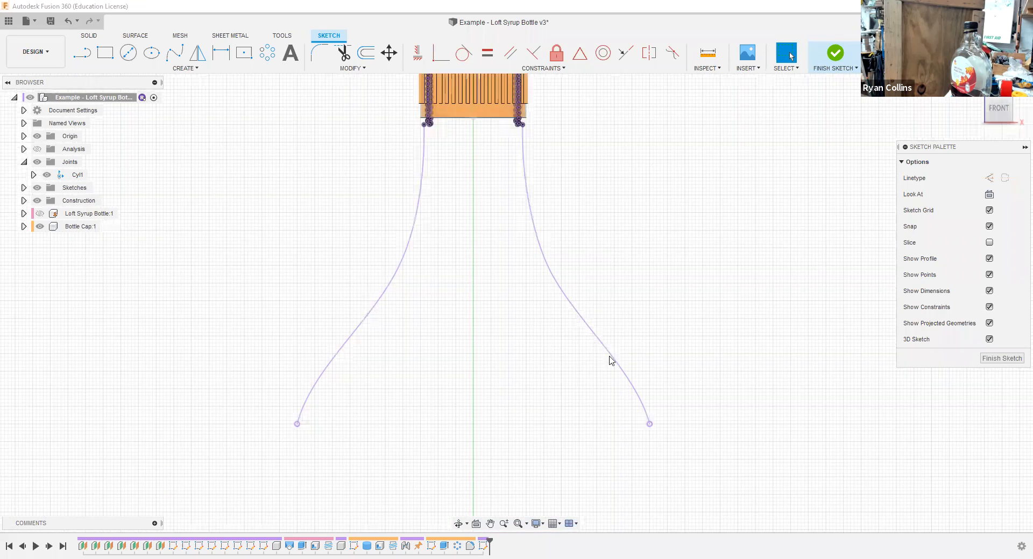
{"action": "scroll", "coordinate": [530, 322], "scroll_direction": "down", "scroll_amount": 1}
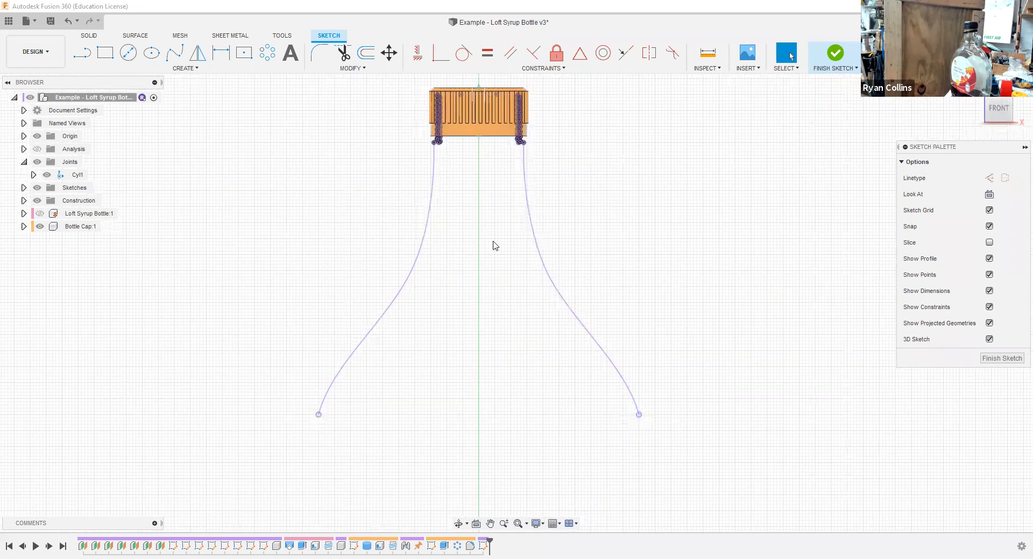
{"action": "left_click", "coordinate": [39, 214]}
{"action": "left_click", "coordinate": [40, 215]}
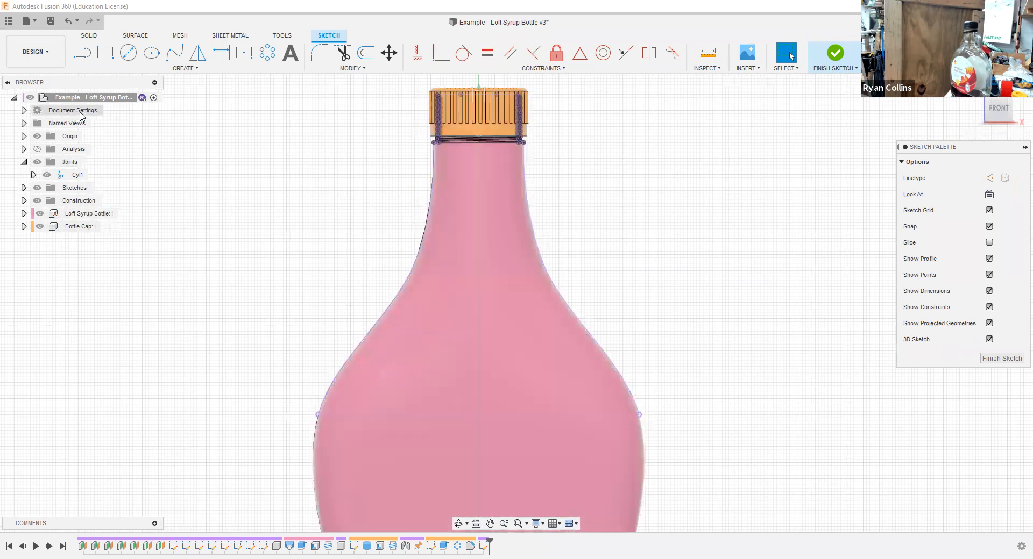
Step: Activate the Loft Syrup Bottle component, and expand its contents and the top-level Sketches folder
{"action": "left_click", "coordinate": [123, 217]}
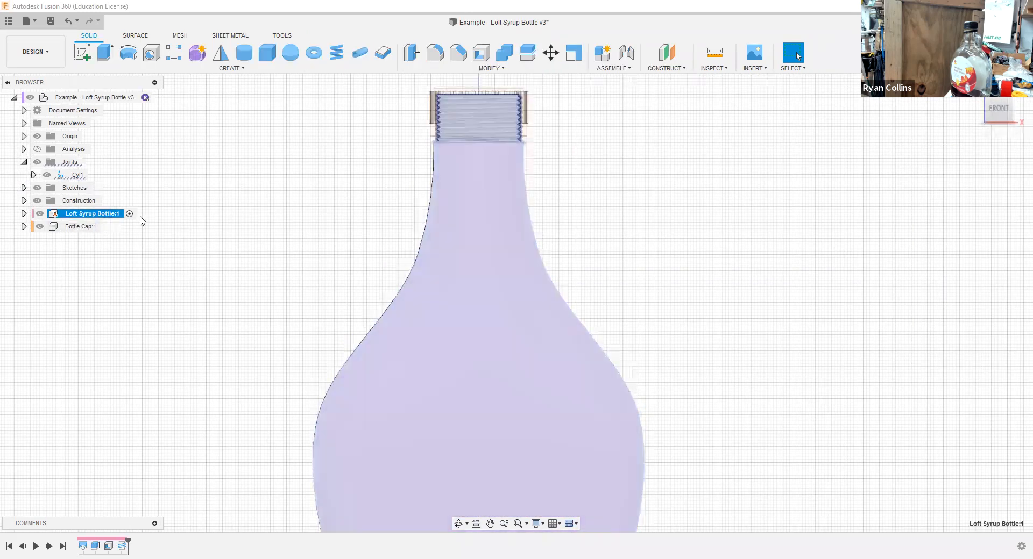
{"action": "left_click", "coordinate": [216, 279]}
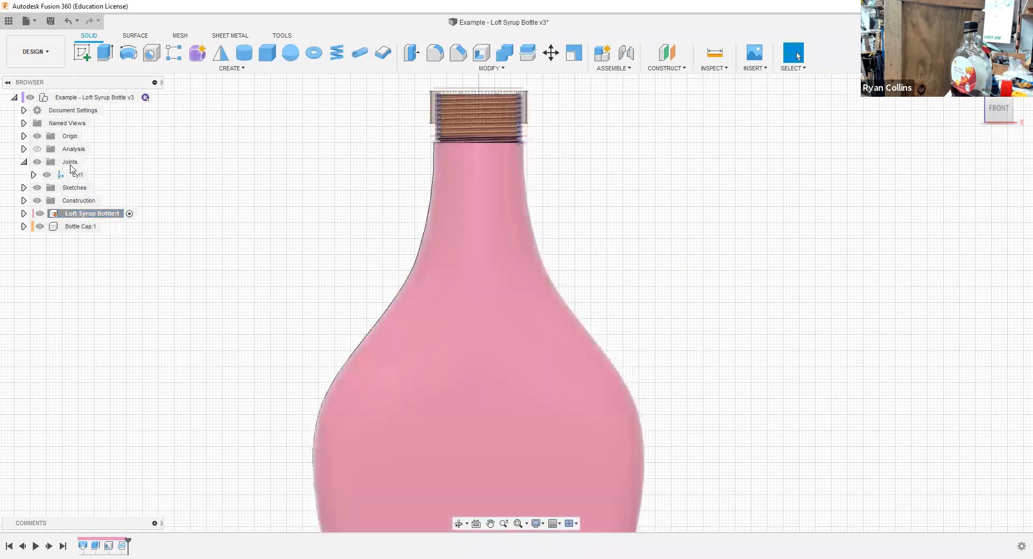
{"action": "left_click", "coordinate": [24, 187]}
{"action": "left_click", "coordinate": [81, 304]}
{"action": "left_click", "coordinate": [152, 268]}
{"action": "left_click", "coordinate": [24, 330]}
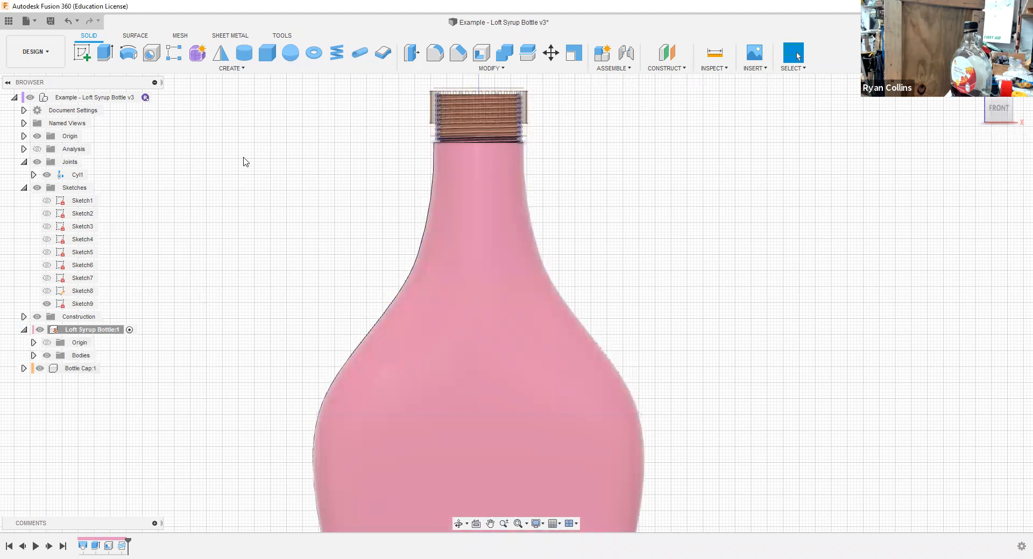
Step: Start a new sketch on the front origin plane inside the Loft Syrup Bottle component
{"action": "scroll", "coordinate": [699, 361], "scroll_direction": "down", "scroll_amount": 4}
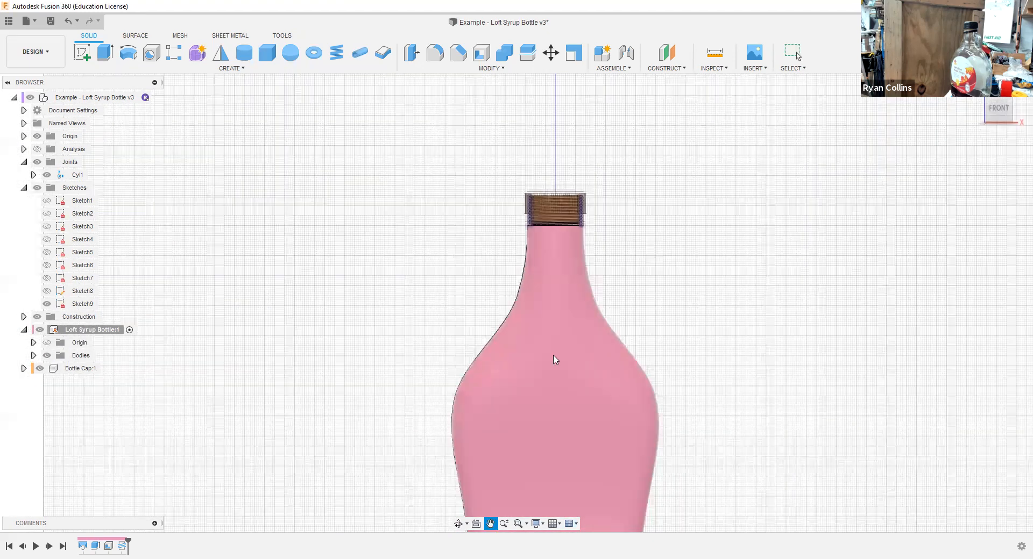
{"action": "middle_click_drag", "start_coordinate": [553, 359], "coordinate": [467, 242]}
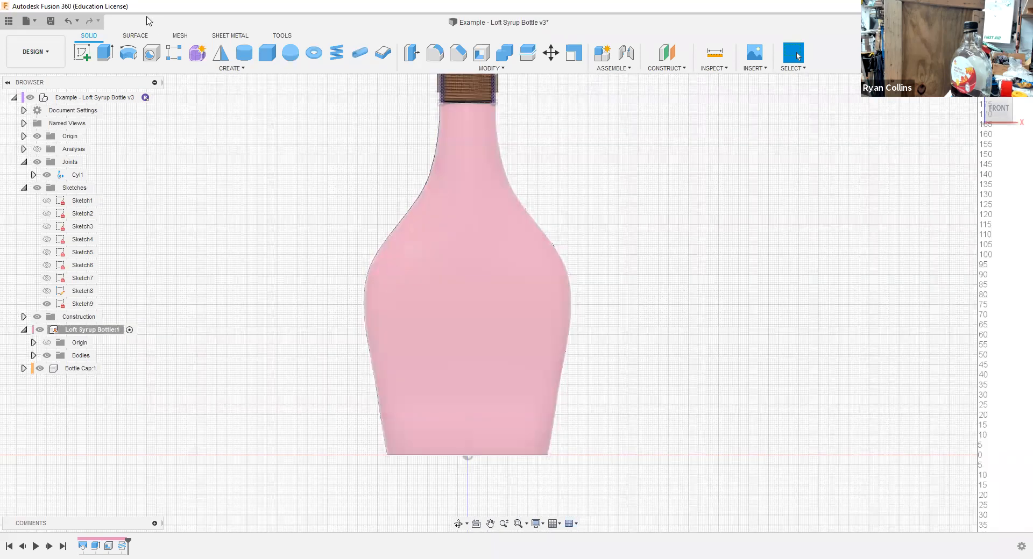
{"action": "left_click", "coordinate": [80, 57]}
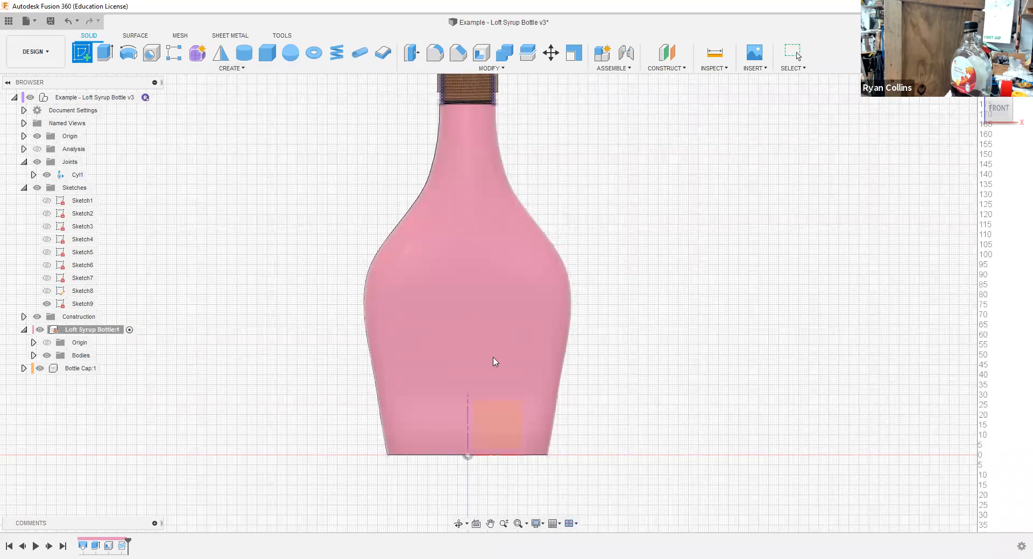
{"action": "left_click", "coordinate": [500, 429]}
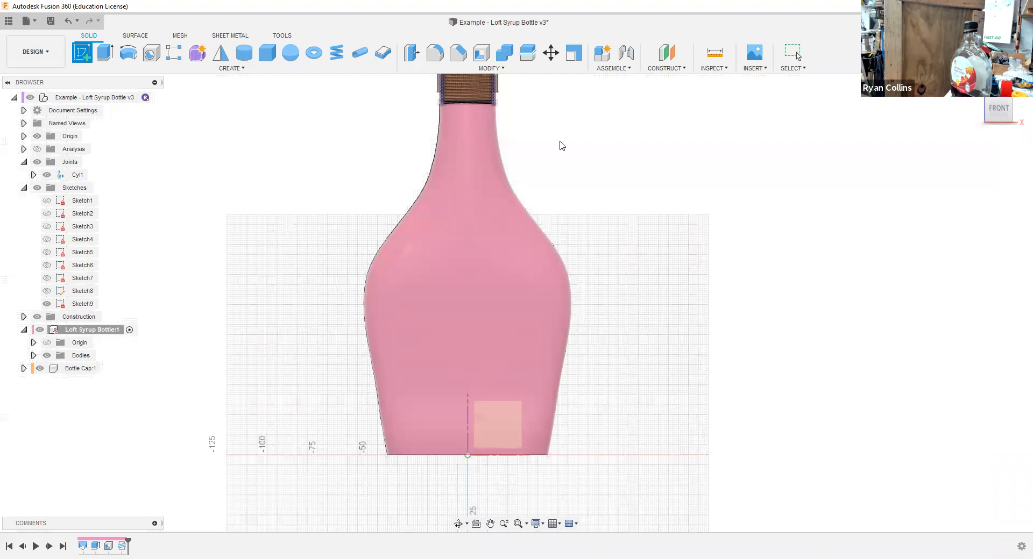
Step: Project the bottle body into the new sketch with the projection link kept on, and hide the bottle component's bodies
{"action": "scroll", "coordinate": [561, 146], "scroll_direction": "up", "scroll_amount": 3}
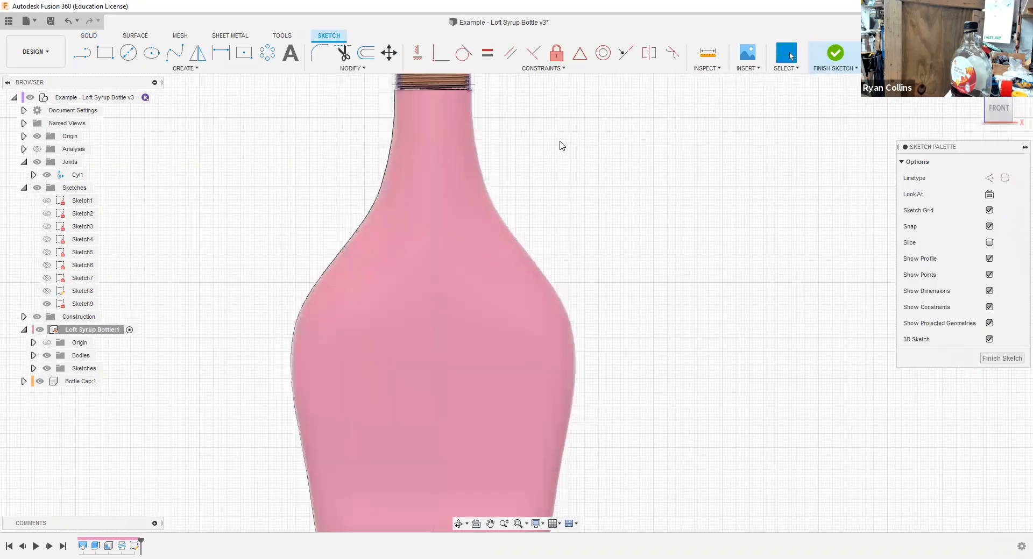
{"action": "key", "text": "p"}
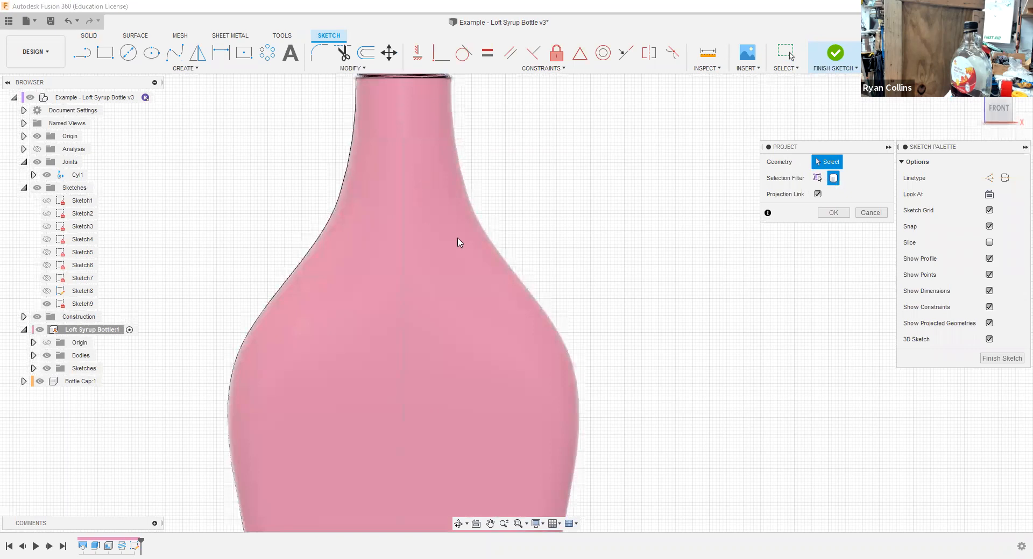
{"action": "left_click", "coordinate": [500, 265]}
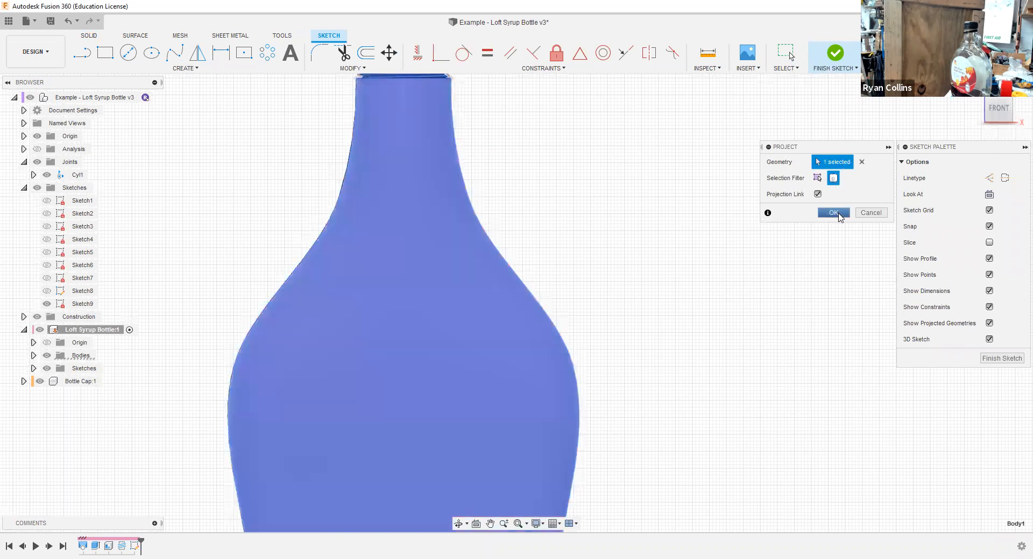
{"action": "left_click", "coordinate": [837, 214]}
{"action": "left_click", "coordinate": [47, 355]}
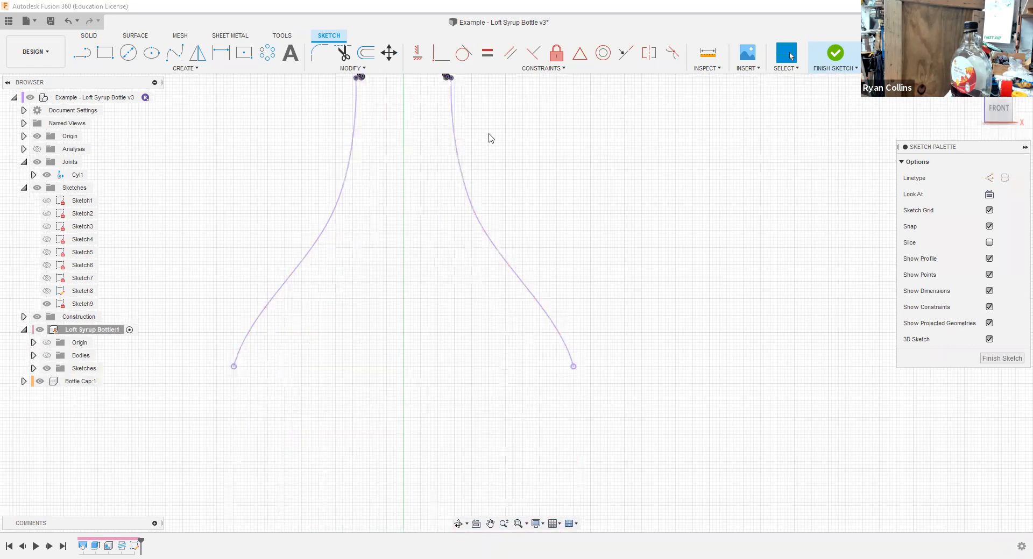
Step: Draw a 16 mm diameter circle centred on the neck's right-side outline curve, finish the sketch and show the bottle bodies
{"action": "scroll", "coordinate": [601, 219], "scroll_direction": "down", "scroll_amount": 2}
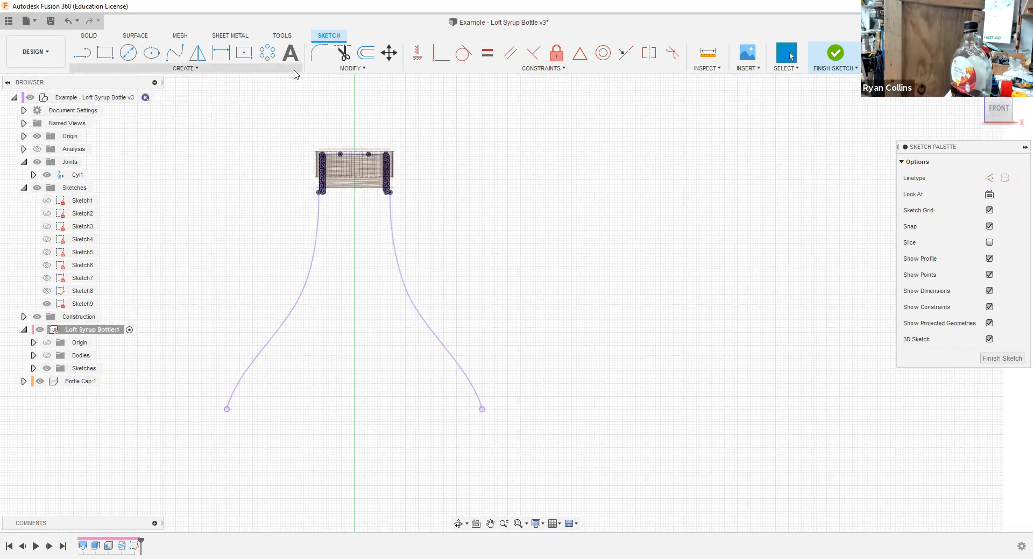
{"action": "left_click", "coordinate": [128, 52]}
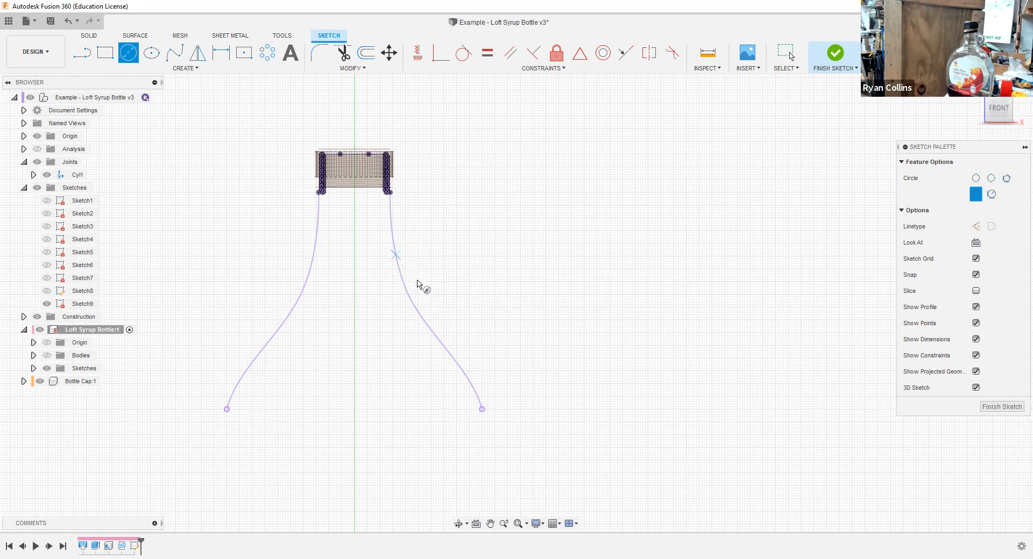
{"action": "left_click", "coordinate": [396, 255]}
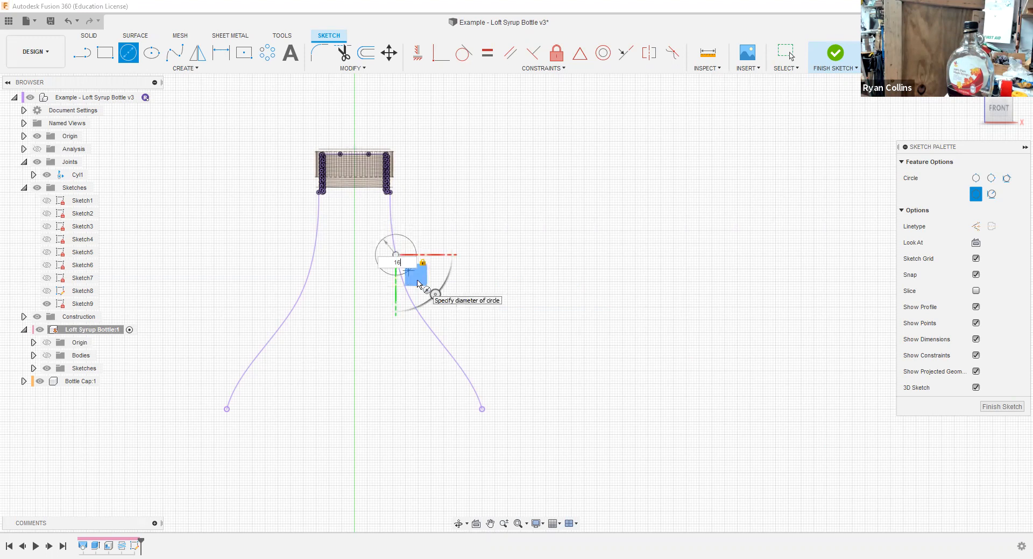
{"action": "type", "text": "16"}
{"action": "key", "text": "Return"}
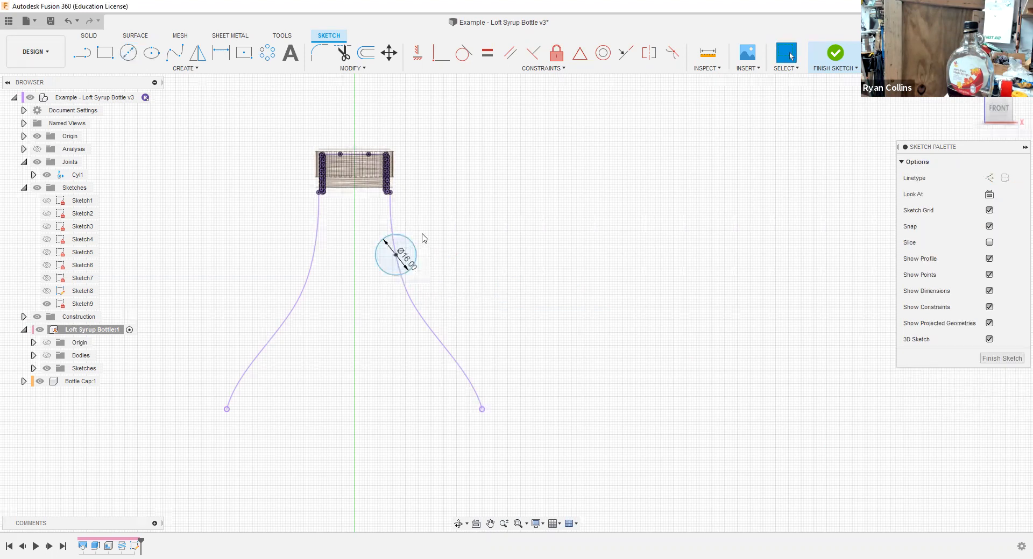
{"action": "scroll", "coordinate": [423, 239], "scroll_direction": "down", "scroll_amount": 1}
{"action": "scroll", "coordinate": [408, 253], "scroll_direction": "down", "scroll_amount": 1}
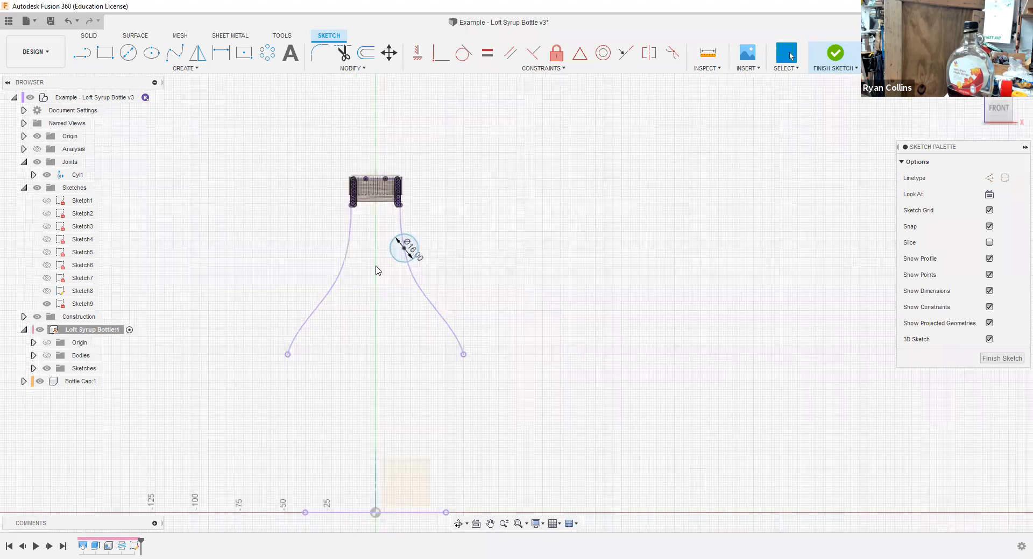
{"action": "scroll", "coordinate": [391, 251], "scroll_direction": "up", "scroll_amount": 3}
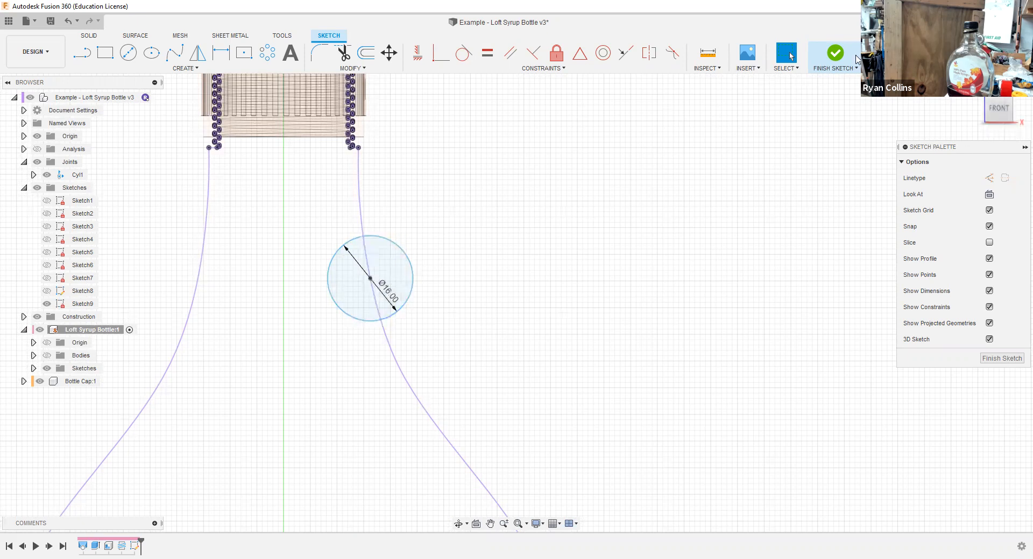
{"action": "left_click", "coordinate": [836, 54]}
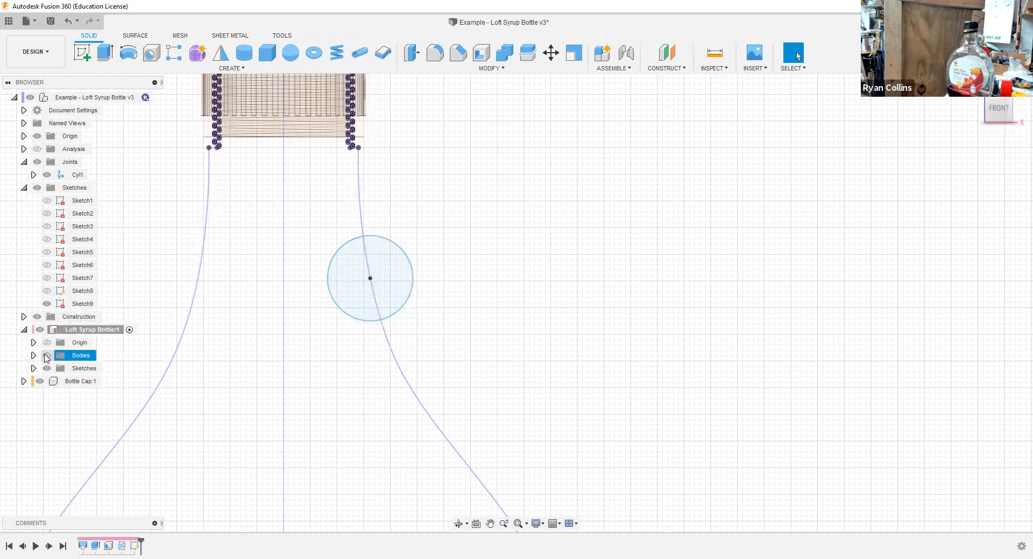
{"action": "left_click", "coordinate": [47, 356]}
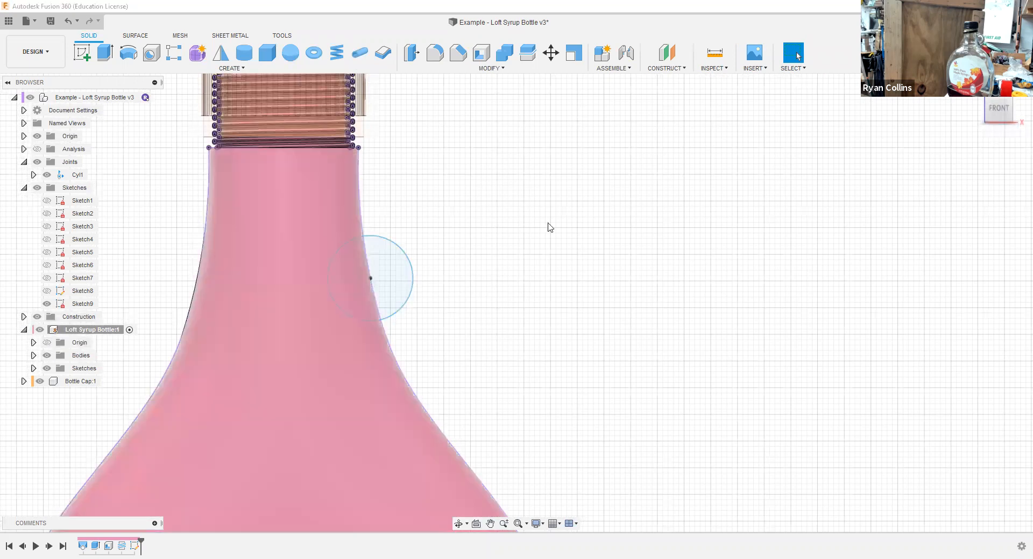
Step: Start a pipe along the circle on the bottle neck with a 7 mm section size and the Join operation
{"action": "left_click", "coordinate": [235, 69]}
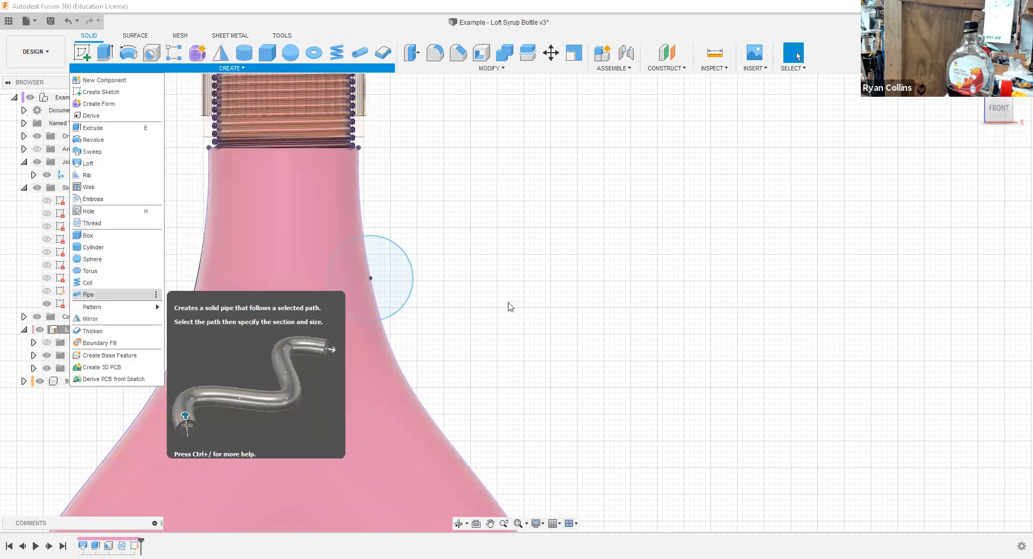
{"action": "left_click", "coordinate": [399, 253]}
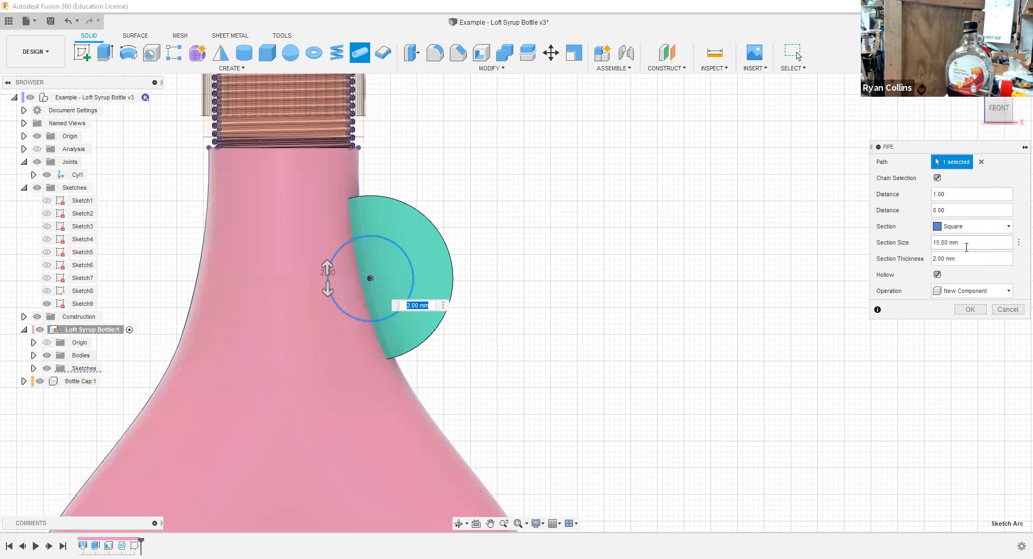
{"action": "left_click", "coordinate": [966, 244]}
{"action": "type", "text": "7"}
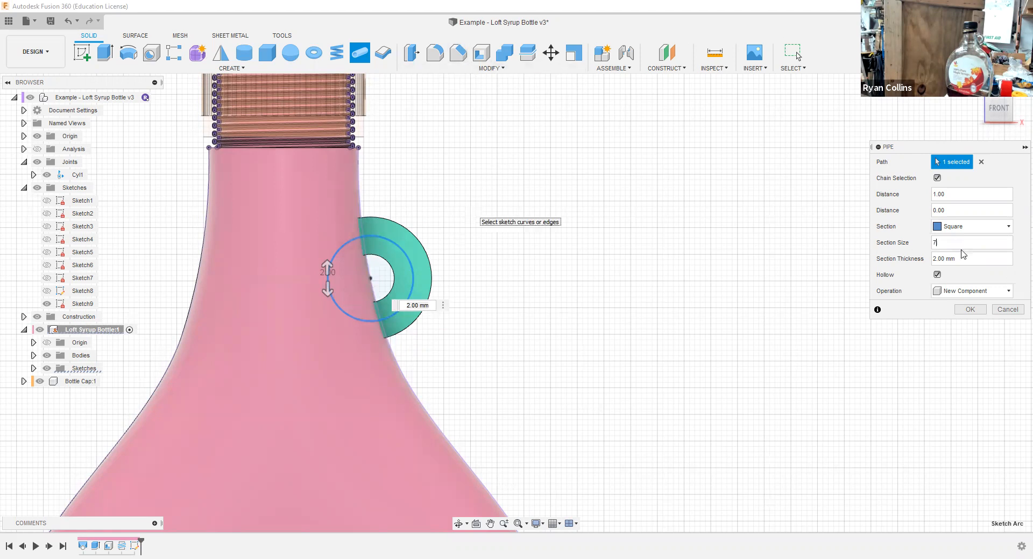
{"action": "left_click", "coordinate": [985, 293]}
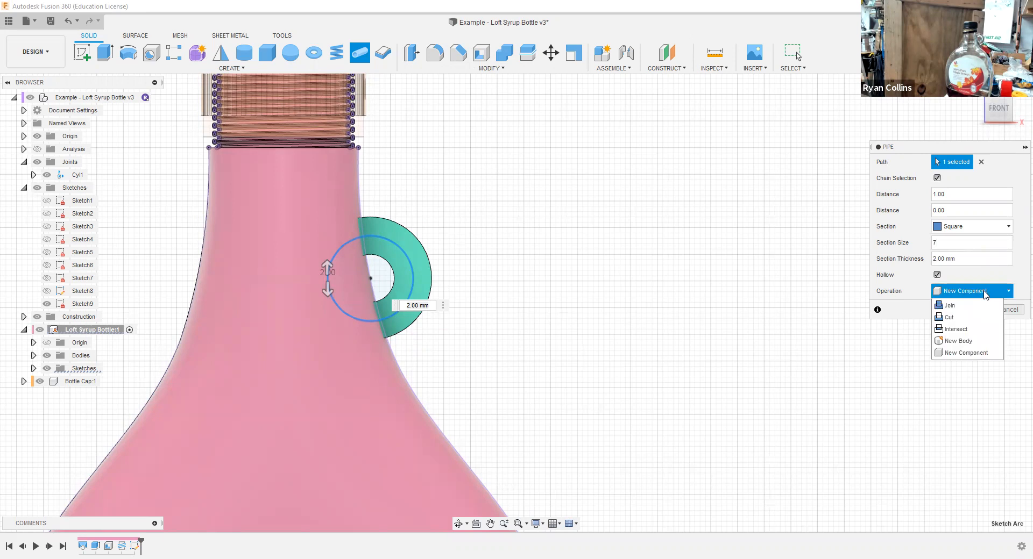
{"action": "left_click", "coordinate": [972, 305]}
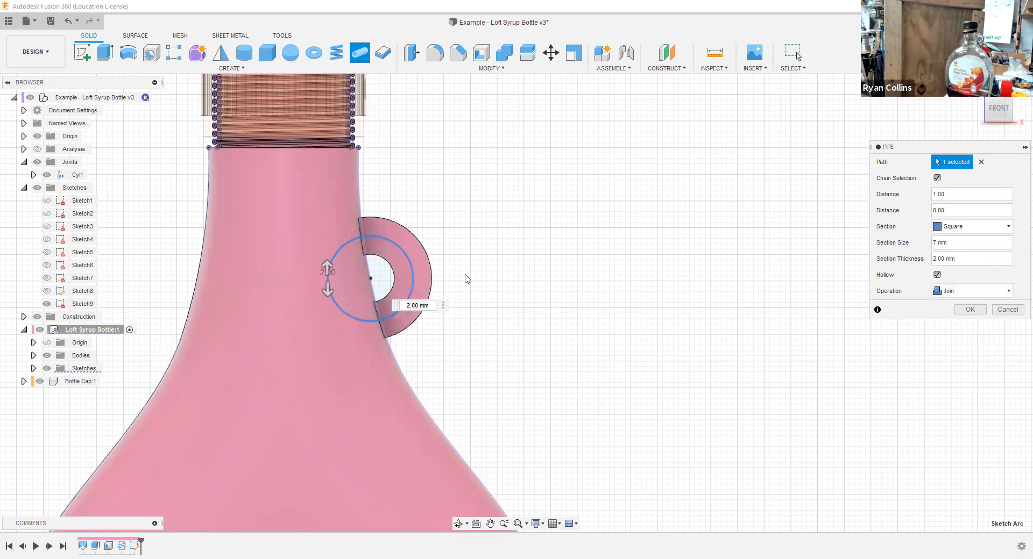
Step: Switch the pipe's section to Circular and create the handle ring on the bottle neck
{"action": "middle_click_drag", "start_coordinate": [547, 248], "coordinate": [475, 261], "text": "shift"}
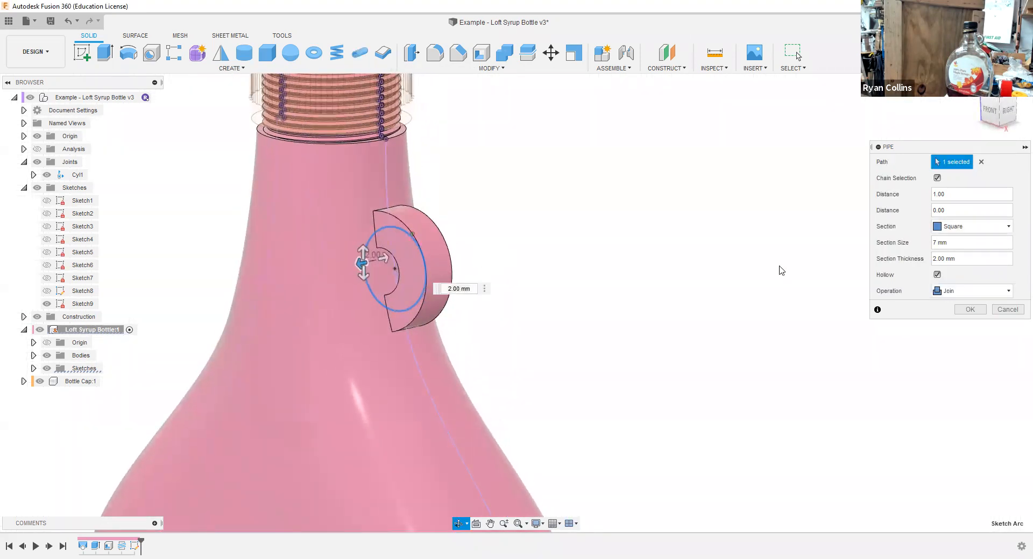
{"action": "left_click", "coordinate": [961, 228]}
{"action": "left_click", "coordinate": [956, 242]}
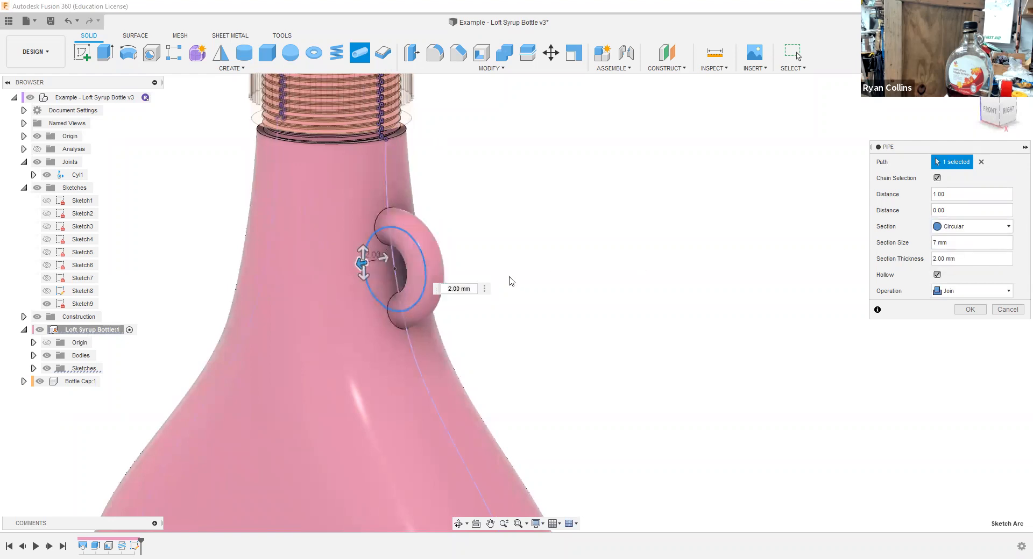
{"action": "mouse_move", "coordinate": [586, 283]}
{"action": "middle_mouse_down", "text": "shift"}
{"action": "mouse_move", "coordinate": [624, 269]}
{"action": "mouse_move", "coordinate": [604, 276]}
{"action": "middle_mouse_up", "text": "shift"}
{"action": "left_click", "coordinate": [966, 312]}
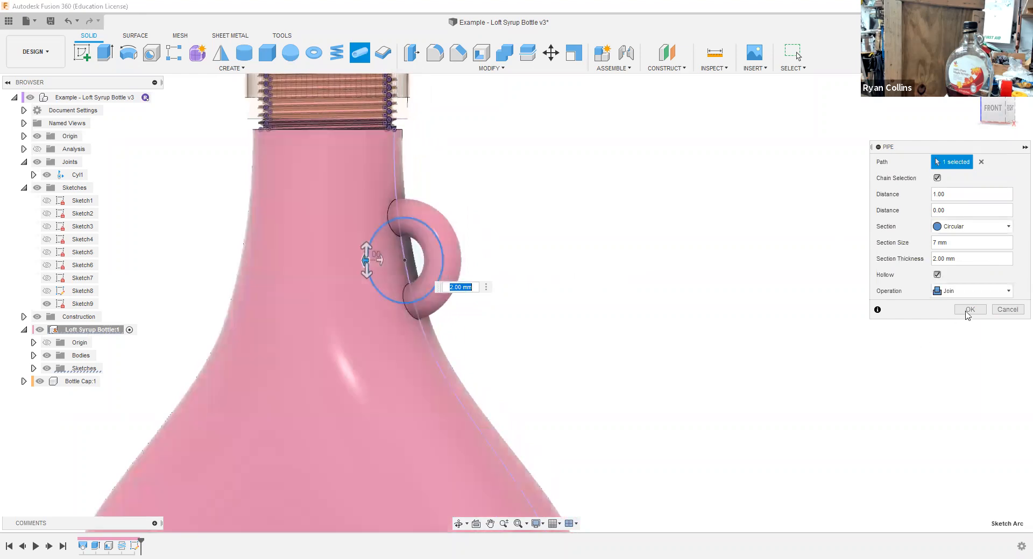
{"action": "left_click", "coordinate": [968, 312]}
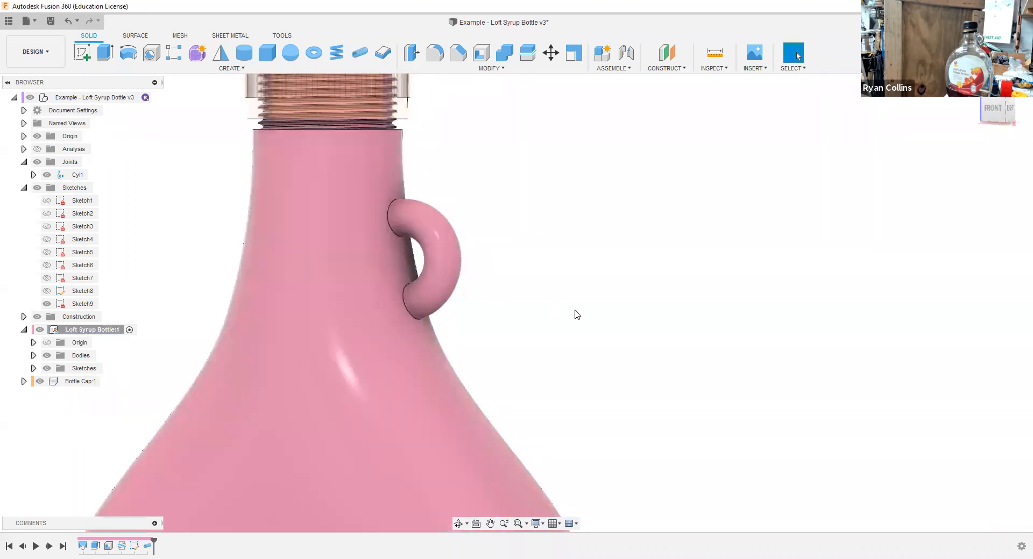
Step: Turn on the section analysis and edit the pipe feature to make it solid by disabling Hollow
{"action": "middle_click_drag", "start_coordinate": [585, 309], "coordinate": [589, 316], "text": "shift"}
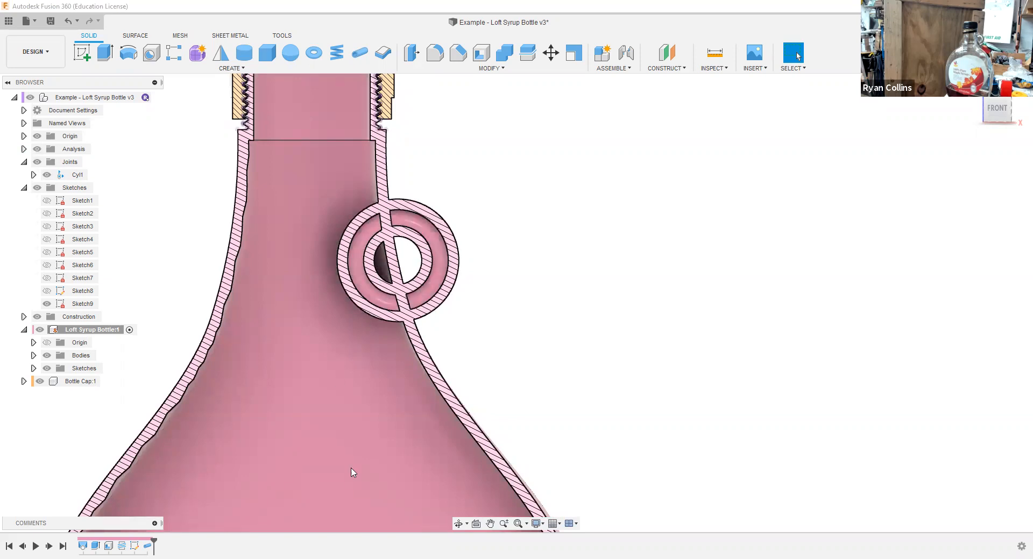
{"action": "right_click", "coordinate": [149, 546]}
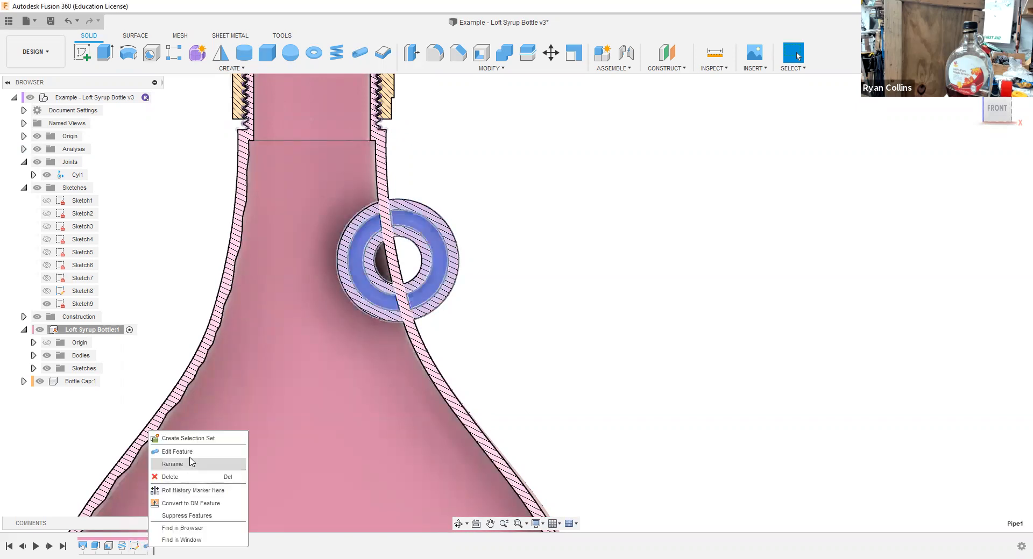
{"action": "left_click", "coordinate": [937, 275]}
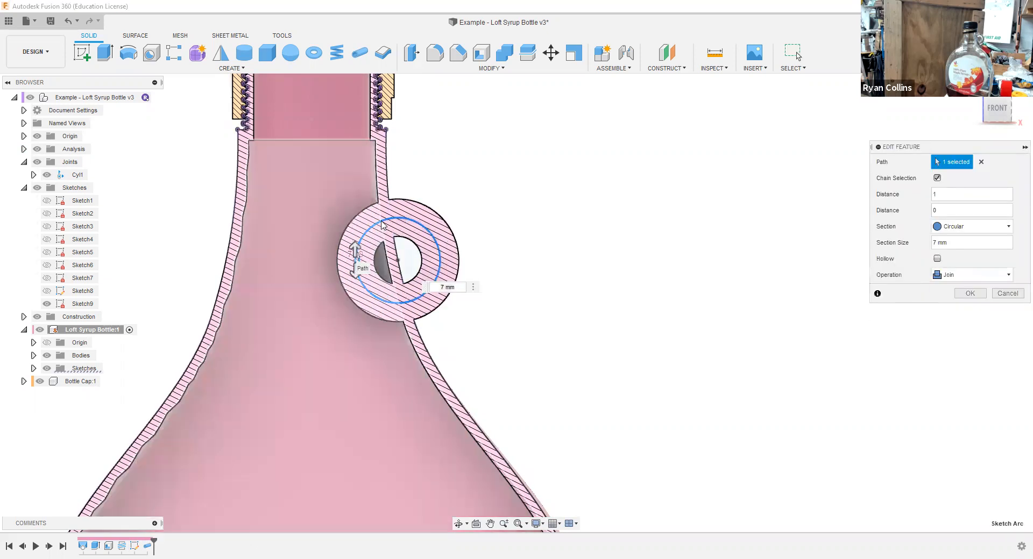
{"action": "left_click", "coordinate": [971, 293]}
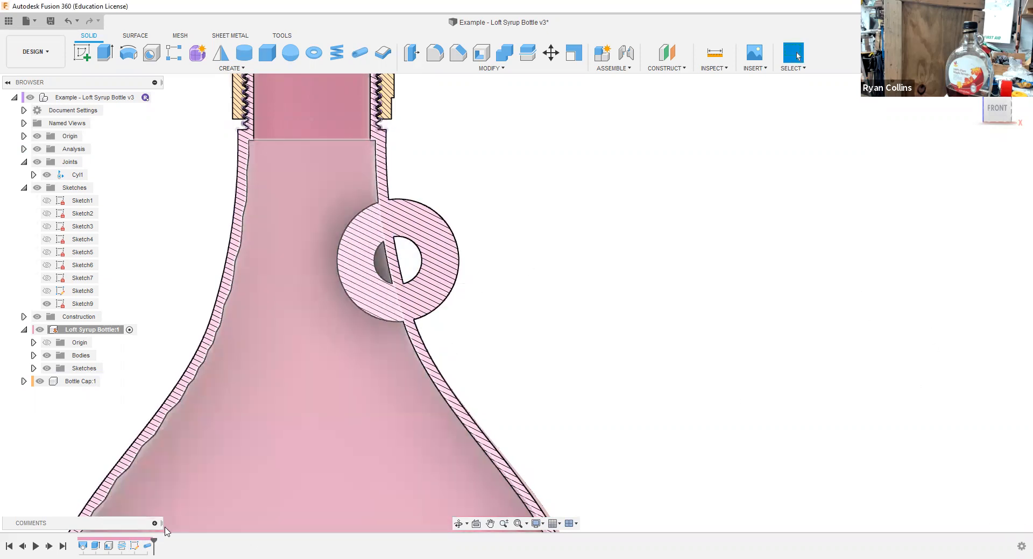
Step: Edit the handle sketch with the bodies hidden, and trim off the circle's arc that lies inside the bottle outline
{"action": "right_click", "coordinate": [134, 547]}
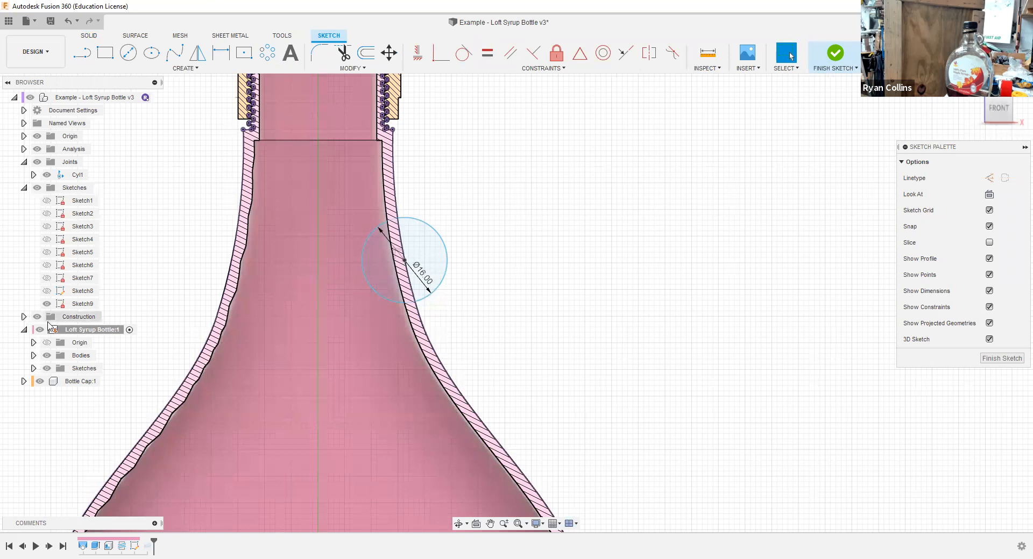
{"action": "left_click", "coordinate": [47, 356]}
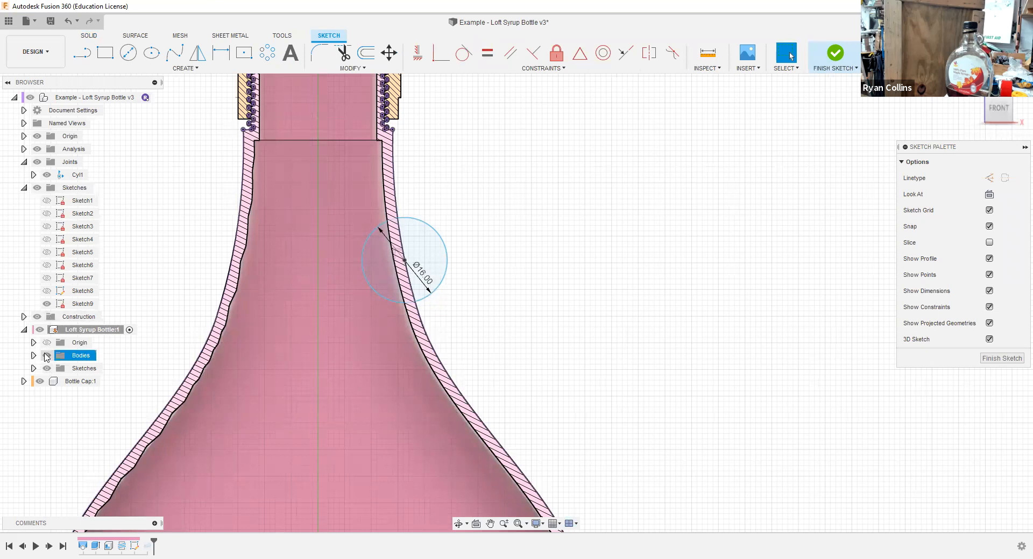
{"action": "left_click", "coordinate": [47, 356]}
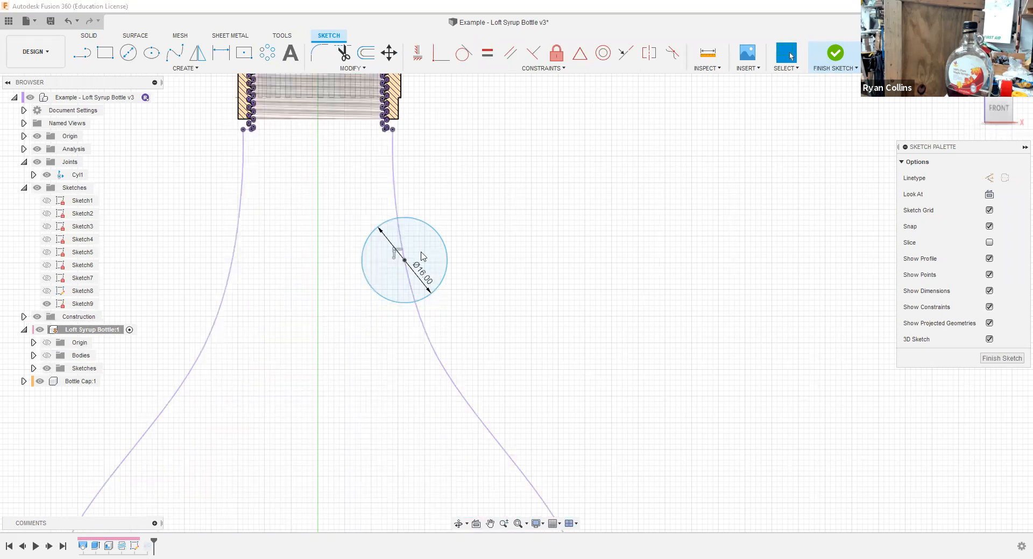
{"action": "left_click", "coordinate": [344, 56]}
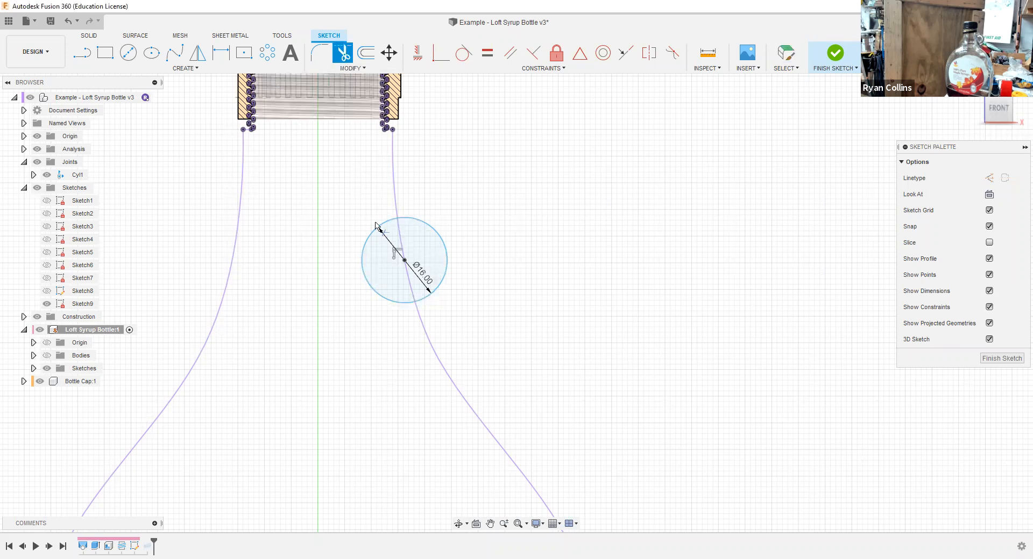
{"action": "left_click", "coordinate": [379, 226]}
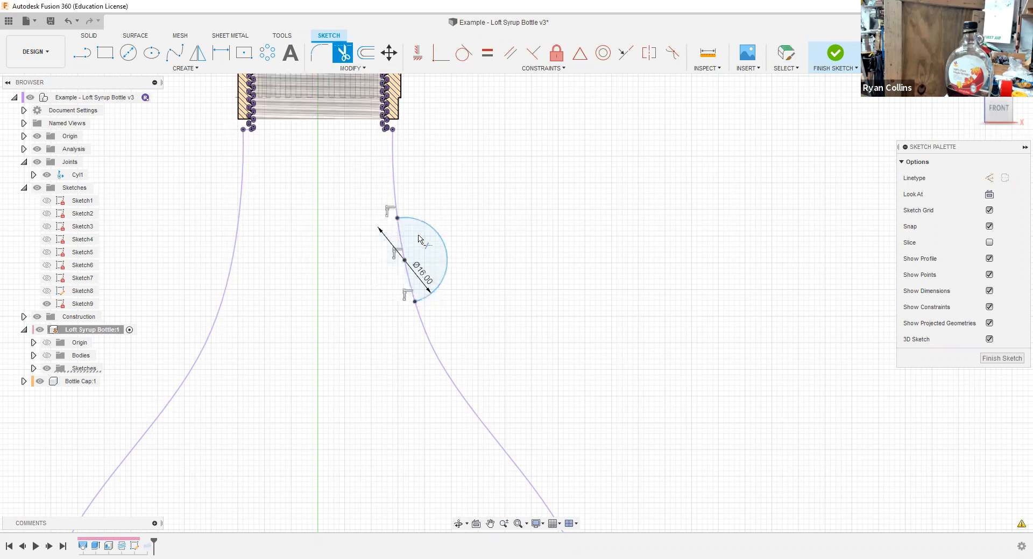
{"action": "left_click", "coordinate": [837, 62]}
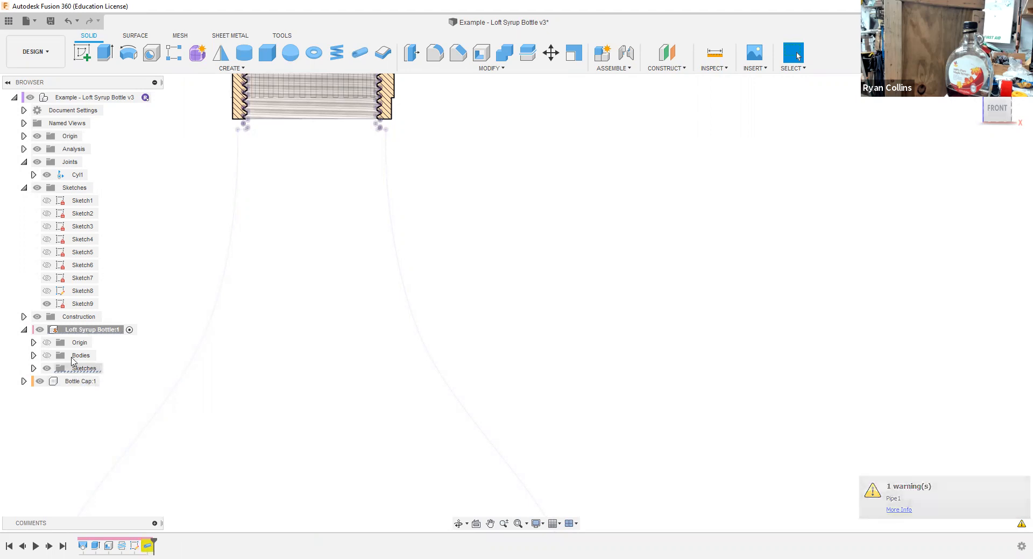
Step: Show the bottle's bodies again and edit the handle's pipe feature, setting its path distance to 1
{"action": "left_click", "coordinate": [50, 360]}
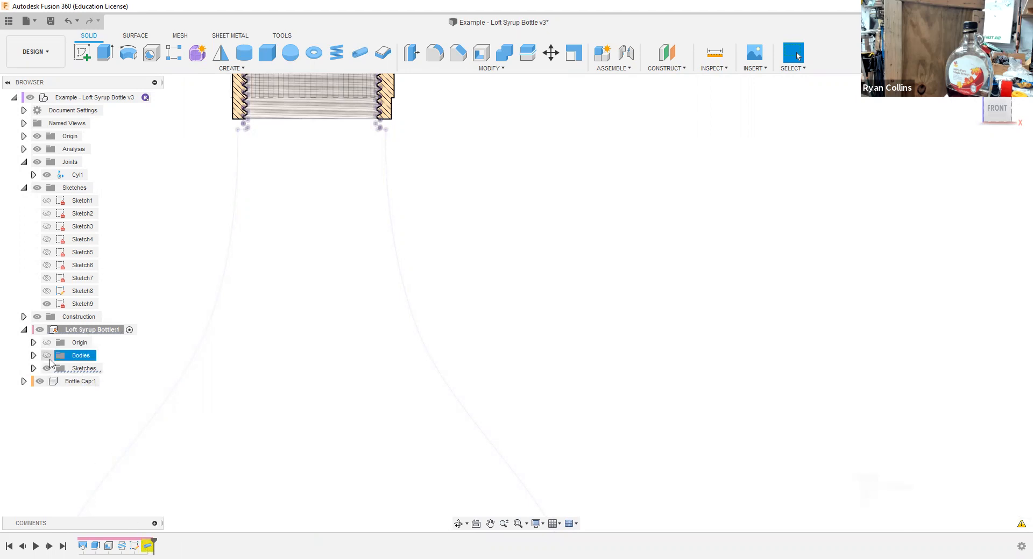
{"action": "left_click", "coordinate": [47, 356]}
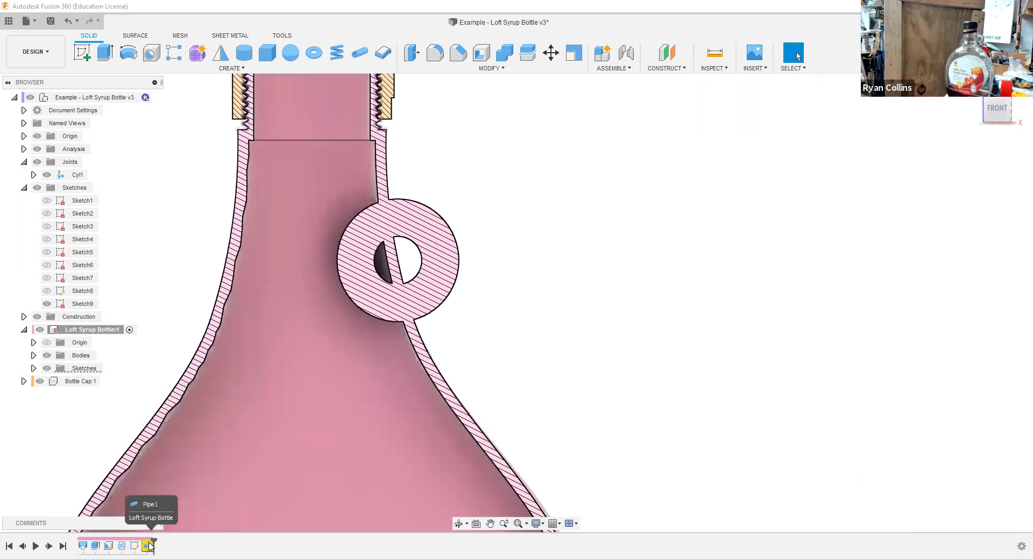
{"action": "right_click", "coordinate": [155, 545]}
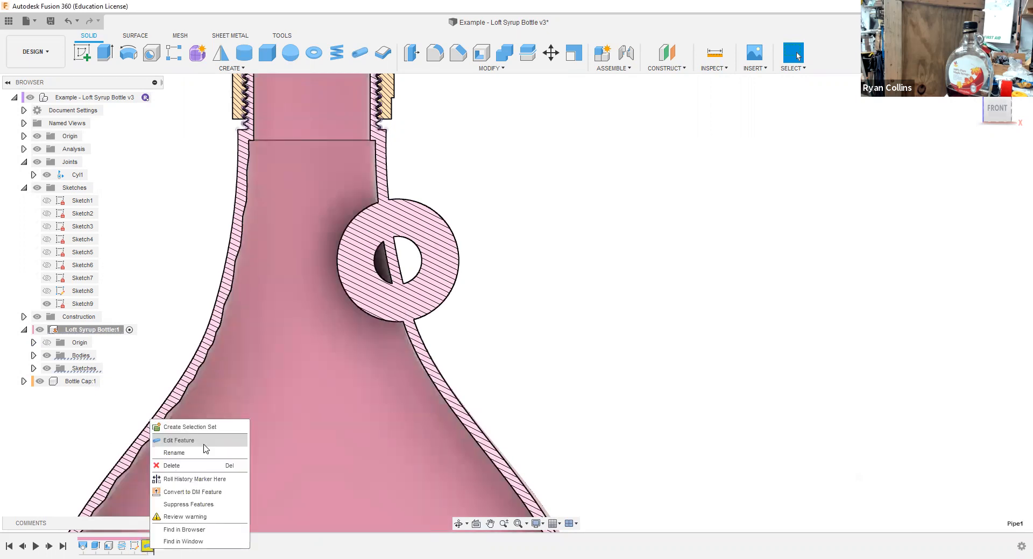
{"action": "left_click", "coordinate": [204, 443]}
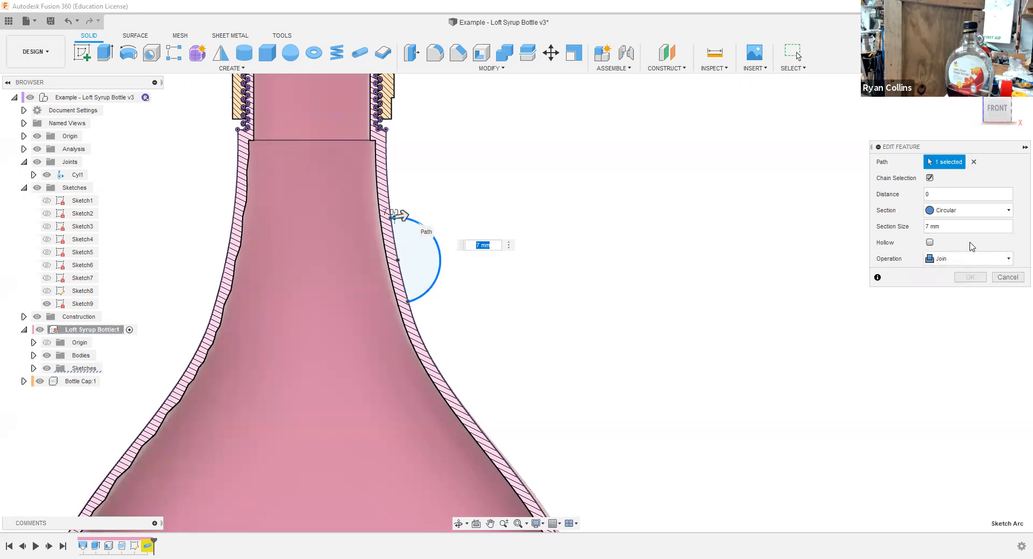
{"action": "left_click", "coordinate": [969, 210]}
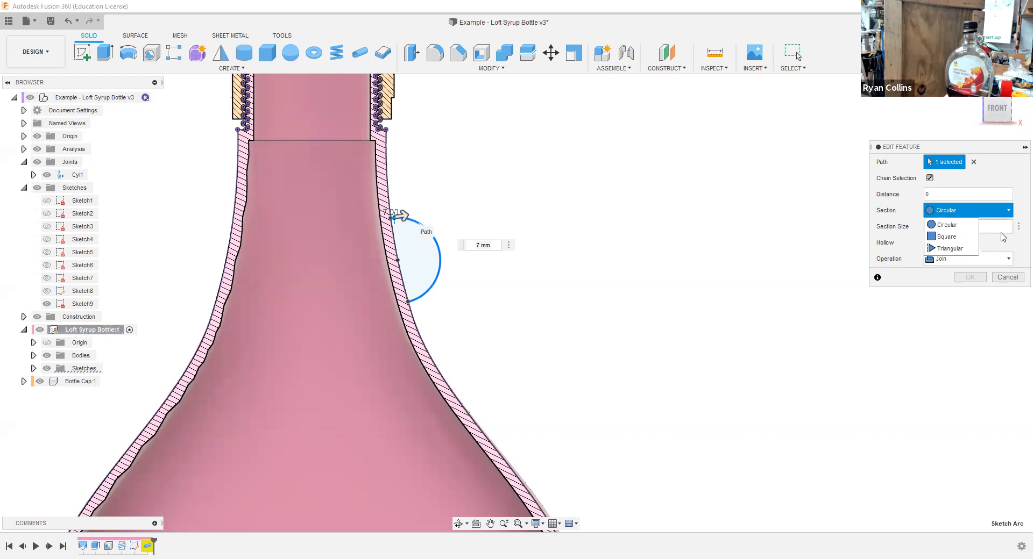
{"action": "left_click", "coordinate": [1004, 237]}
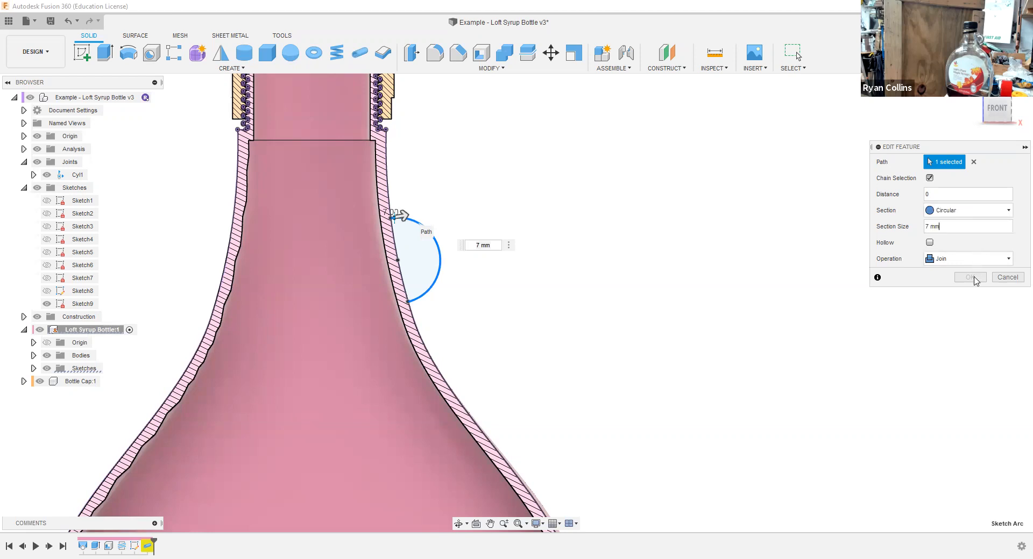
{"action": "mouse_move", "coordinate": [717, 276]}
{"action": "middle_mouse_down", "text": "shift"}
{"action": "mouse_move", "coordinate": [687, 277]}
{"action": "mouse_move", "coordinate": [744, 279]}
{"action": "mouse_move", "coordinate": [701, 281]}
{"action": "middle_mouse_up", "text": "shift"}
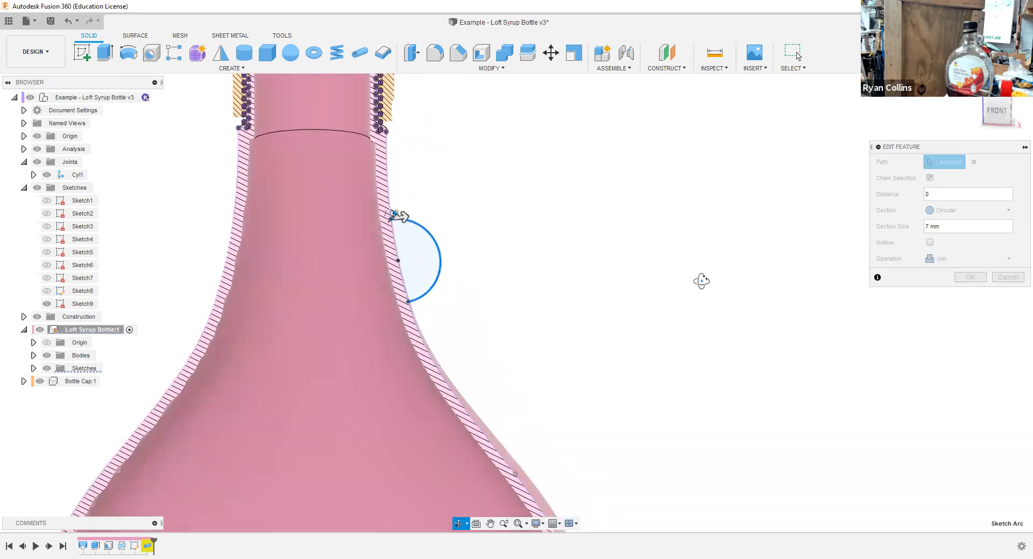
{"action": "scroll", "coordinate": [554, 277], "scroll_direction": "up", "scroll_amount": 3}
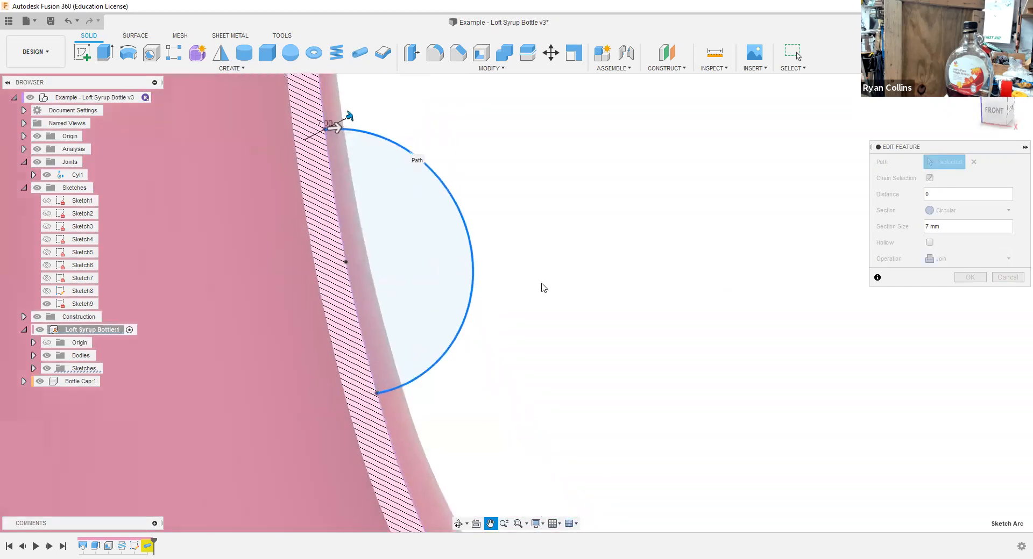
{"action": "middle_click_drag", "start_coordinate": [567, 283], "coordinate": [529, 285], "text": "shift"}
{"action": "left_click", "coordinate": [966, 280]}
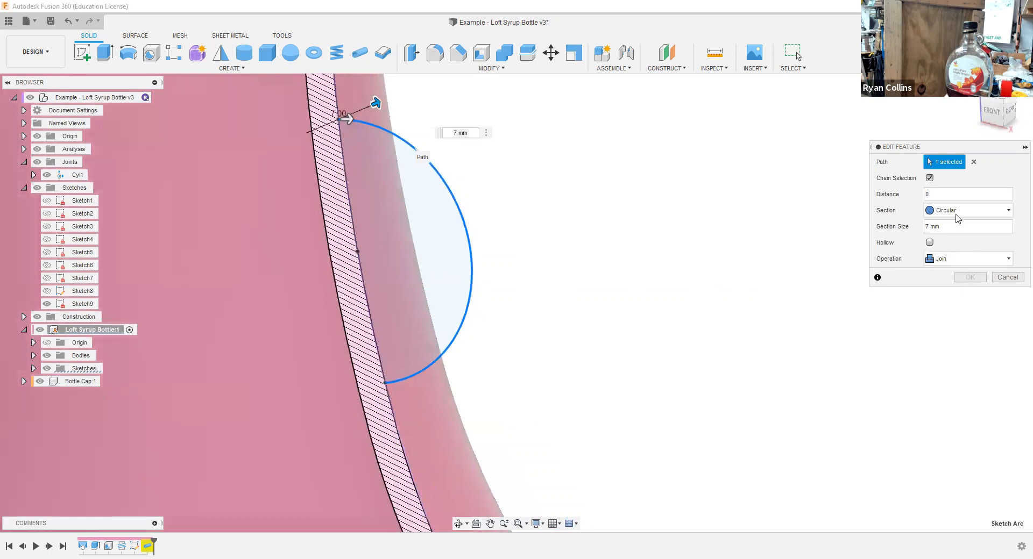
{"action": "left_click", "coordinate": [880, 195]}
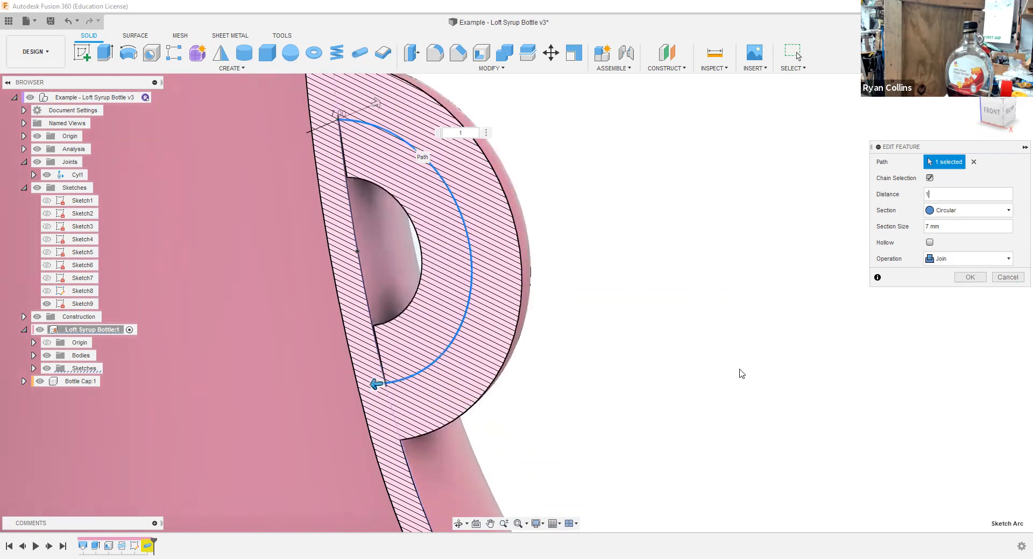
{"action": "scroll", "coordinate": [668, 336], "scroll_direction": "down", "scroll_amount": 2}
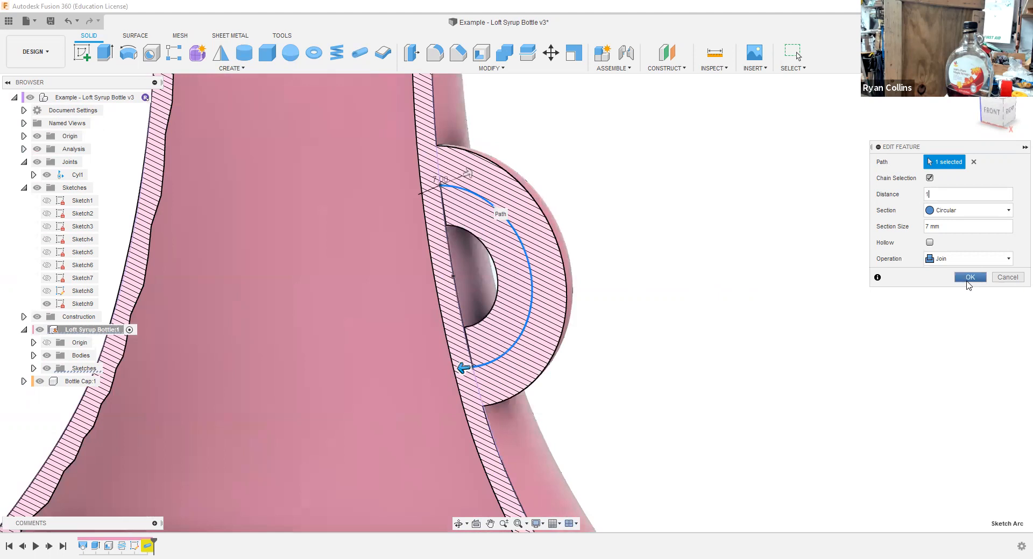
{"action": "left_click", "coordinate": [968, 280]}
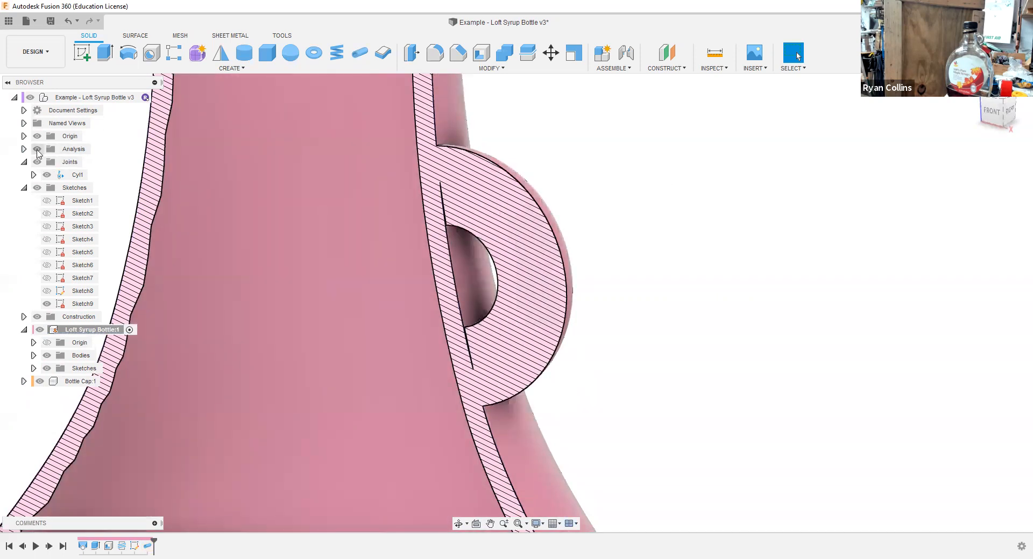
Step: Turn off the section analysis and activate the top-level component of the design
{"action": "left_click", "coordinate": [37, 151]}
{"action": "scroll", "coordinate": [604, 327], "scroll_direction": "down", "scroll_amount": 3}
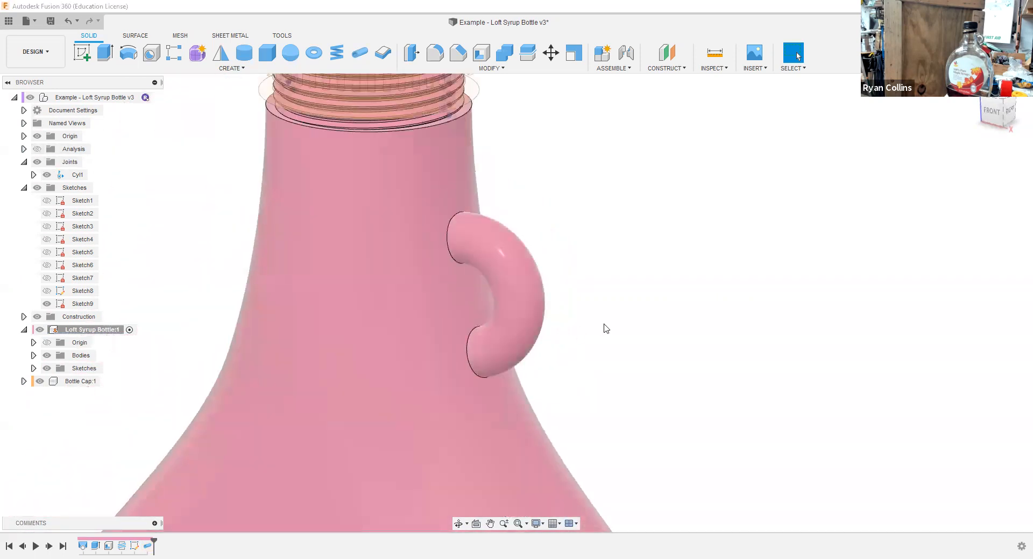
{"action": "middle_click", "coordinate": [685, 275]}
{"action": "middle_click", "coordinate": [684, 275]}
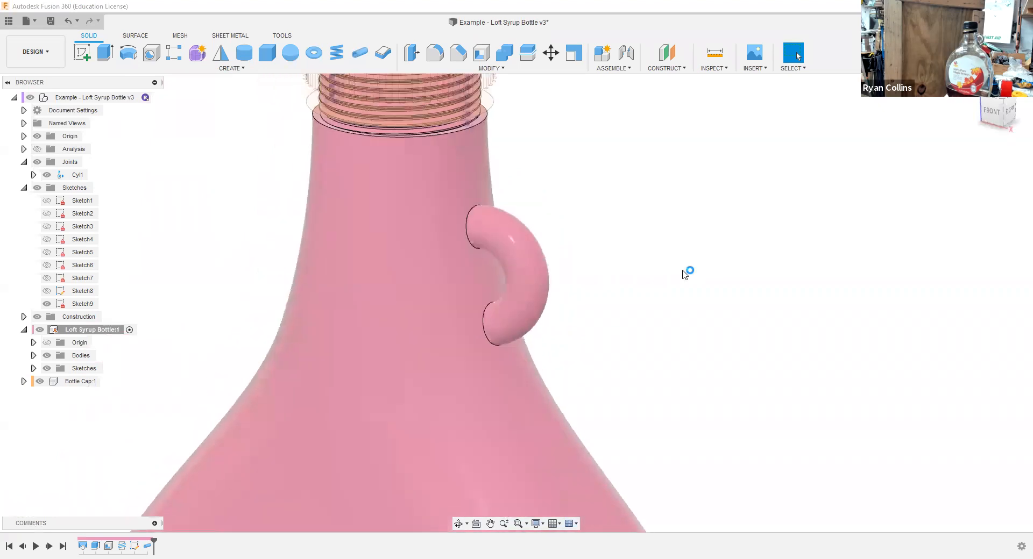
{"action": "left_click", "coordinate": [153, 97]}
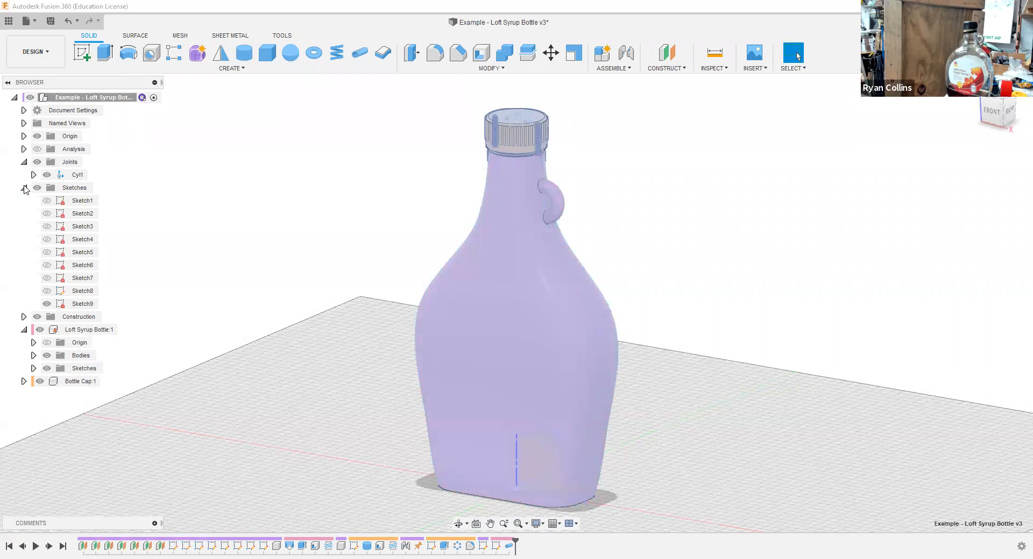
Step: Hide the sketches of the top-level design, the Loft Syrup Bottle component and the Bottle Cap component
{"action": "left_click", "coordinate": [24, 188]}
{"action": "left_click", "coordinate": [781, 282]}
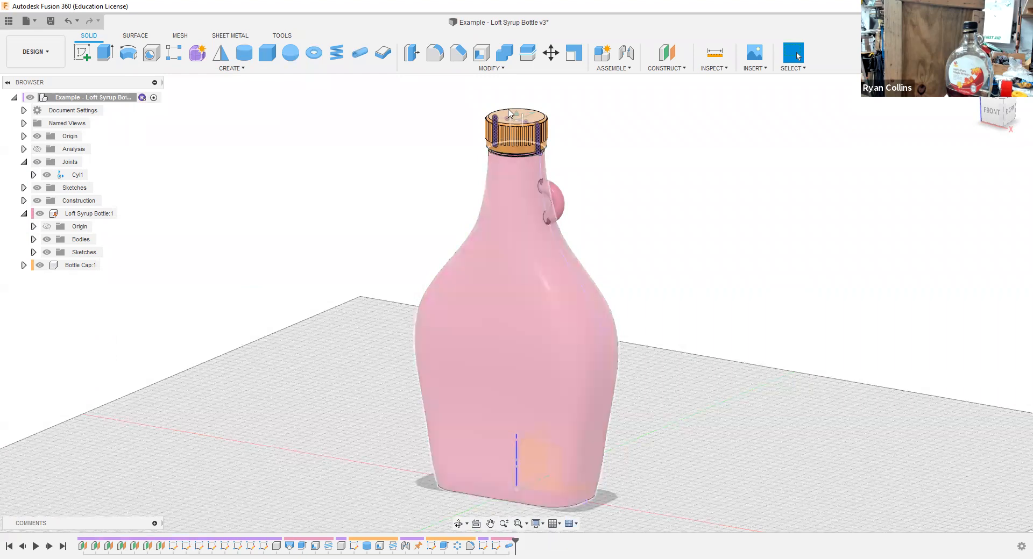
{"action": "left_click", "coordinate": [23, 266]}
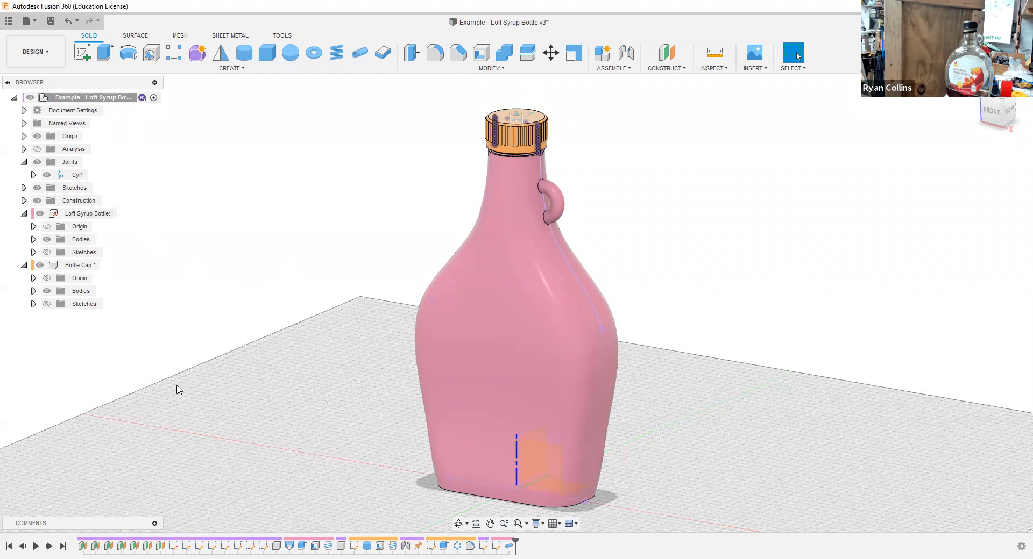
{"action": "left_click", "coordinate": [37, 165]}
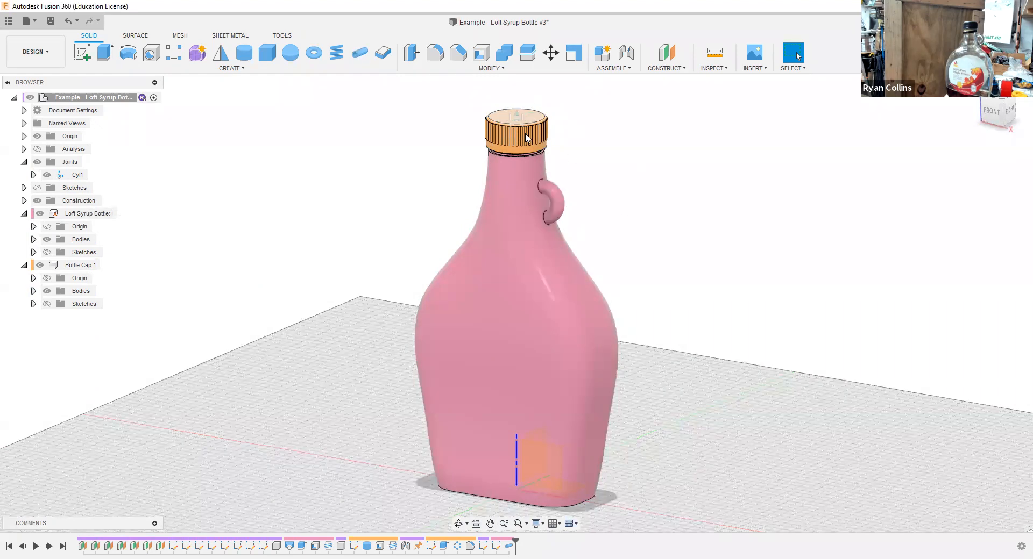
Step: Turn the bottle cap about its joint to test its motion, and revert its position
{"action": "left_click_drag", "start_coordinate": [527, 56], "coordinate": [594, 126]}
{"action": "middle_click_drag", "start_coordinate": [593, 126], "coordinate": [630, 205]}
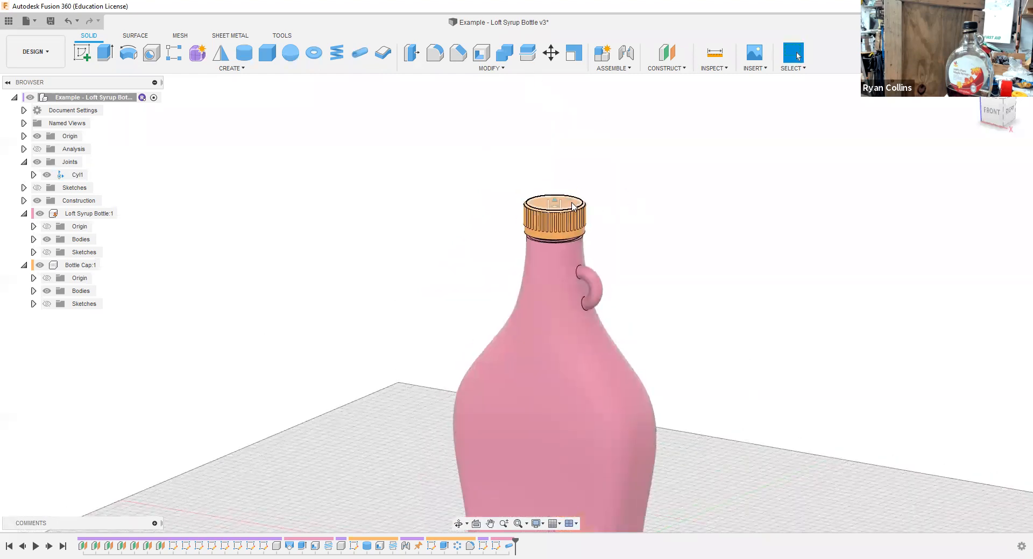
{"action": "left_click_drag", "start_coordinate": [571, 208], "coordinate": [609, 210]}
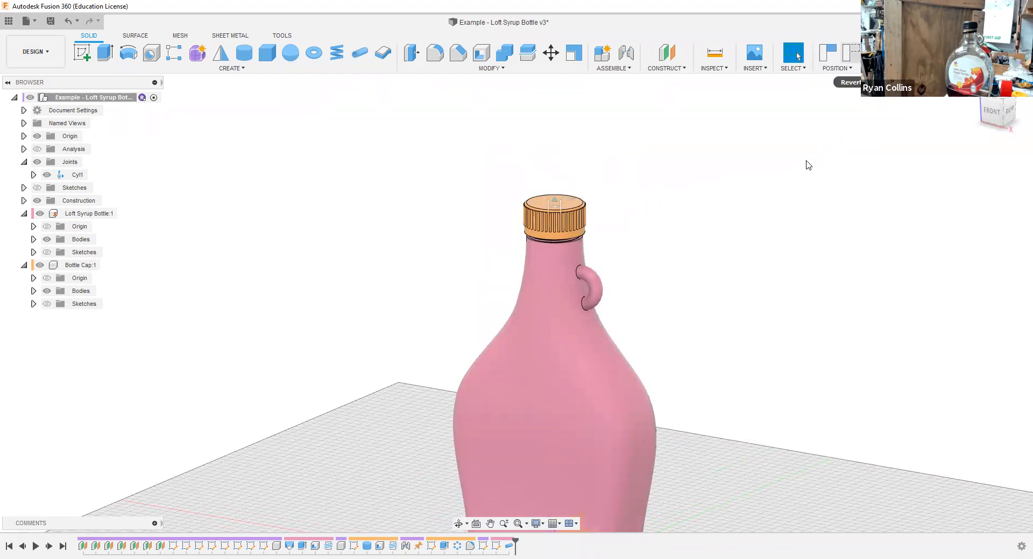
{"action": "middle_click_drag", "start_coordinate": [727, 409], "coordinate": [712, 271]}
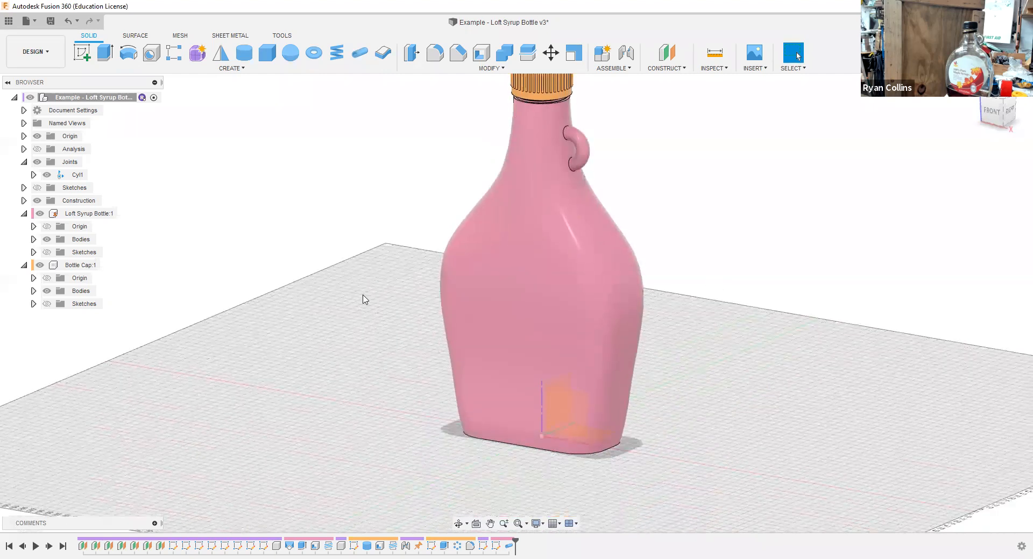
Step: Inspect the bottle's interior, cap and handle with the section analysis on, and switch it off again
{"action": "left_click", "coordinate": [37, 149]}
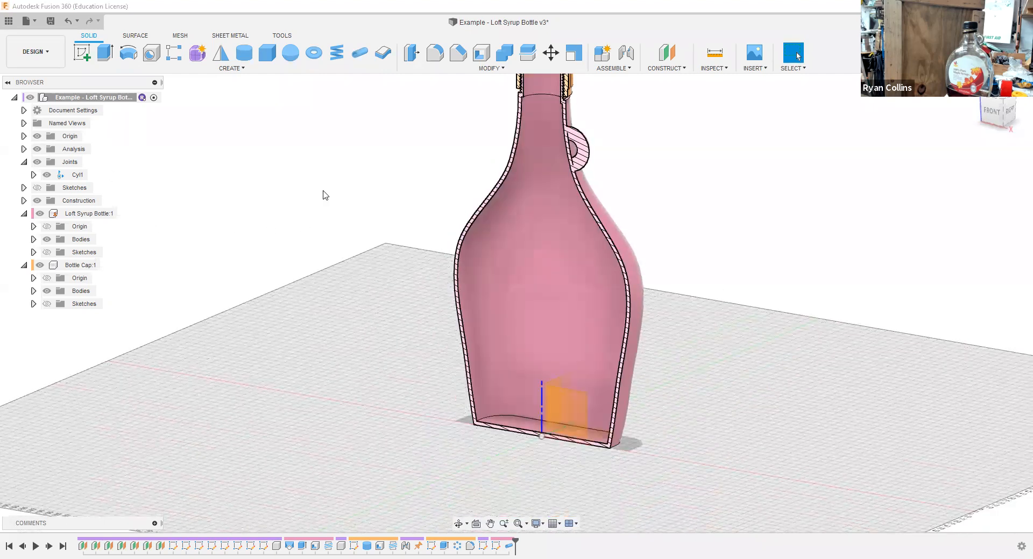
{"action": "middle_click_drag", "start_coordinate": [326, 196], "coordinate": [336, 261]}
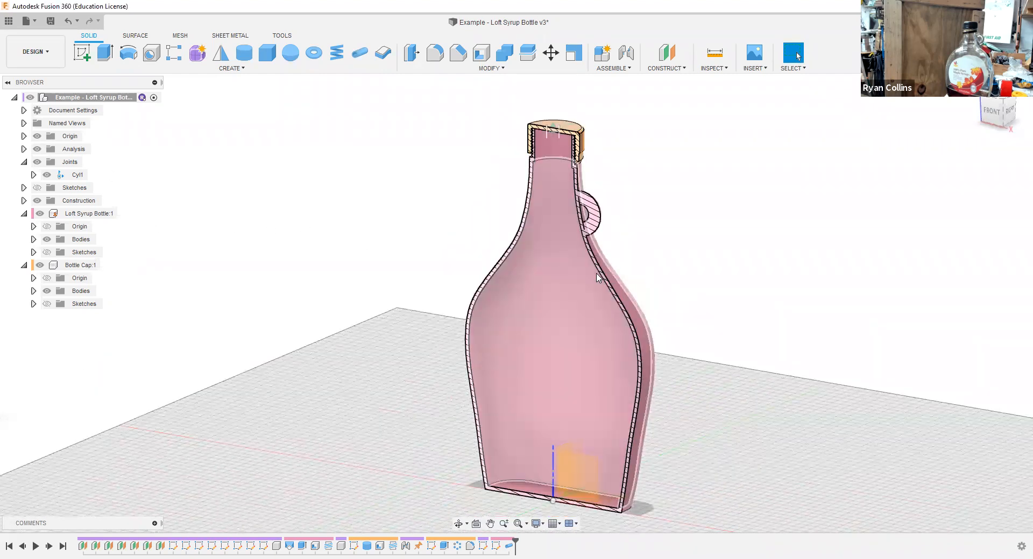
{"action": "left_click", "coordinate": [37, 149]}
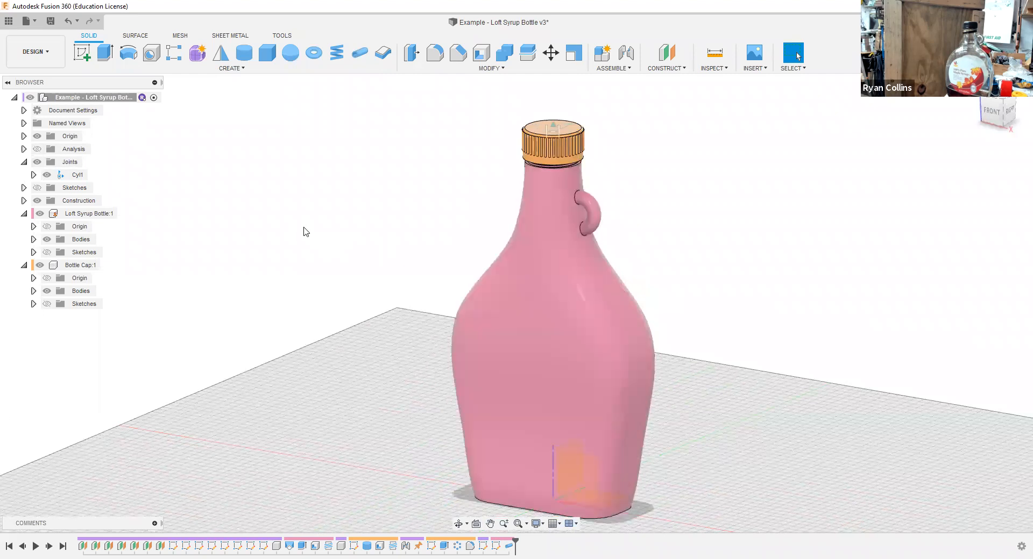
Step: Turn off the component color display and apply the smooth Glass - Window appearance to the bottle body
{"action": "key", "text": "shift+n"}
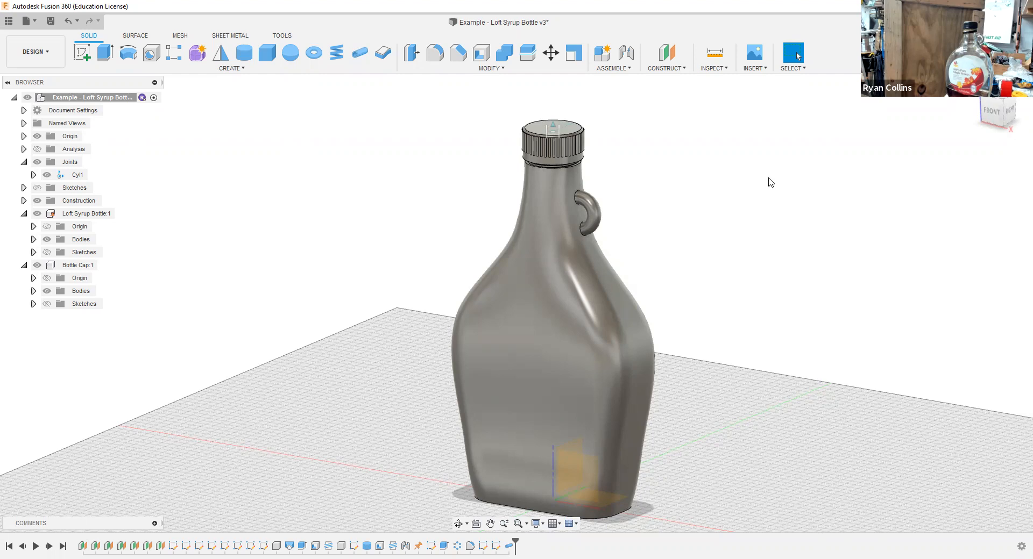
{"action": "key", "text": "a"}
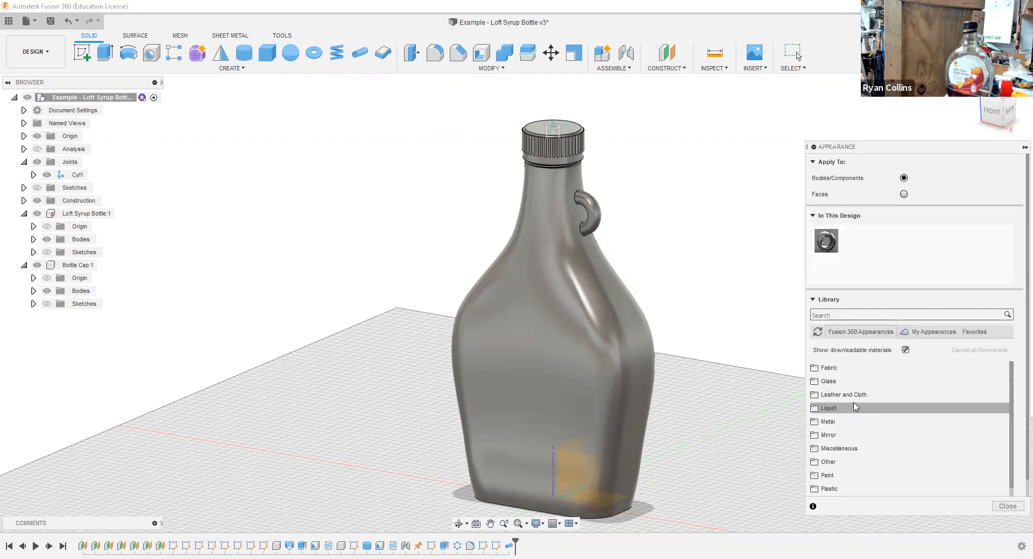
{"action": "left_click", "coordinate": [831, 381]}
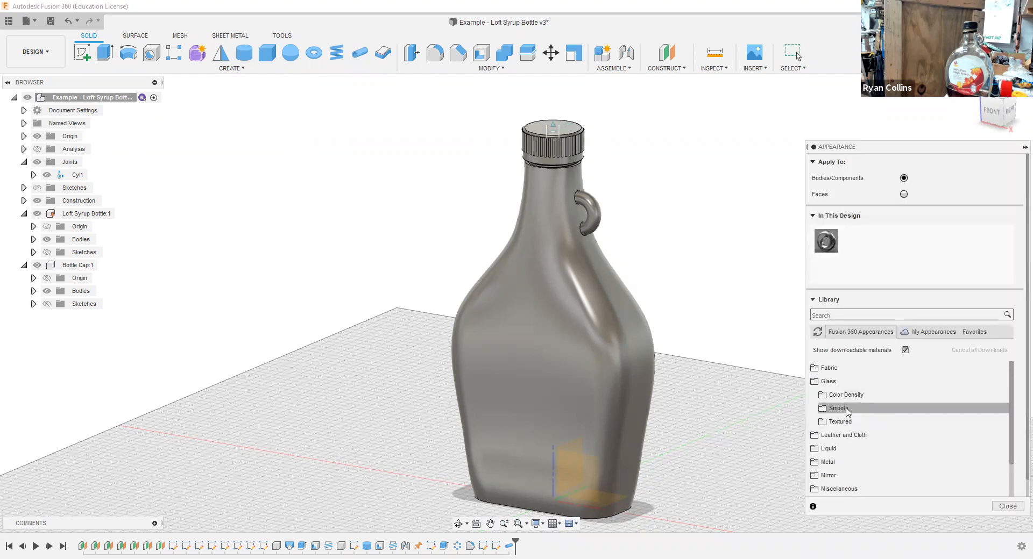
{"action": "left_click", "coordinate": [843, 408]}
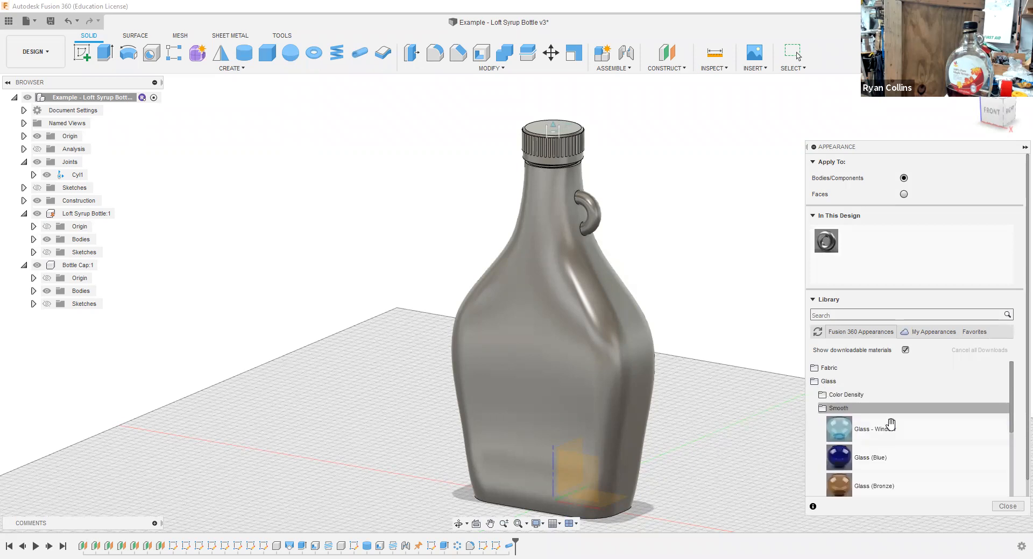
{"action": "left_click", "coordinate": [853, 440]}
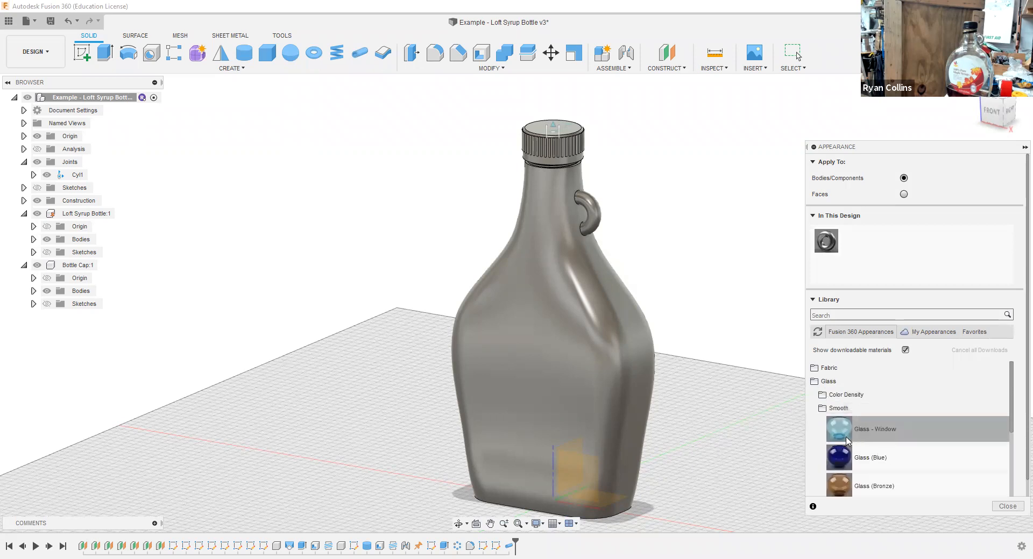
{"action": "left_click_drag", "start_coordinate": [845, 439], "coordinate": [571, 359]}
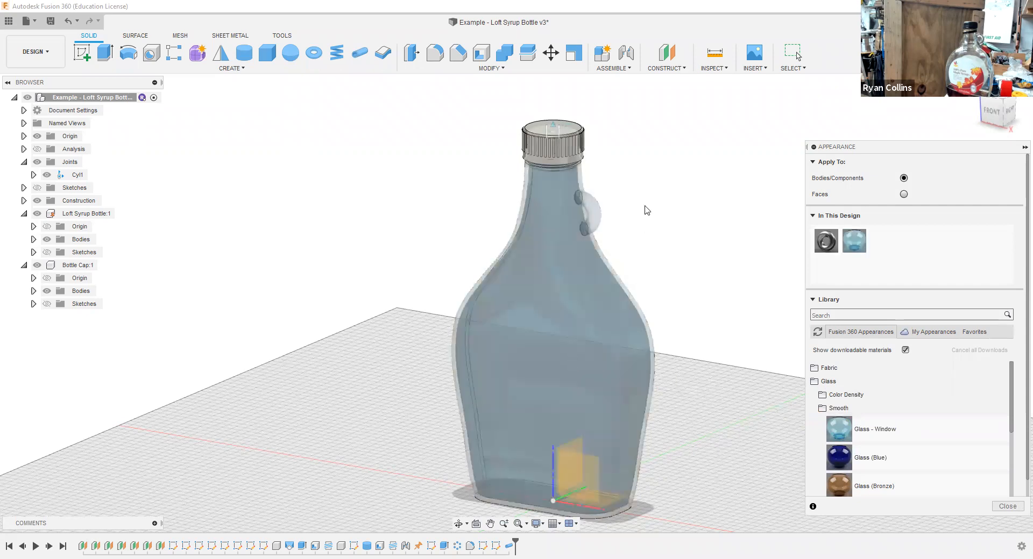
Step: Apply the Gold - Polished metal appearance to the bottle cap and finish the appearance editing
{"action": "left_click", "coordinate": [841, 382]}
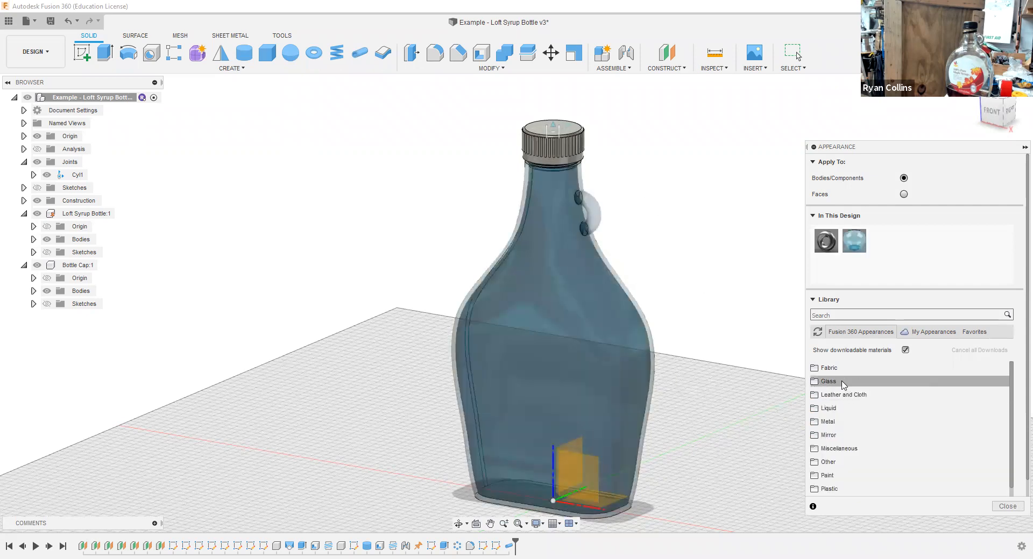
{"action": "scroll", "coordinate": [845, 449], "scroll_direction": "down", "scroll_amount": 3}
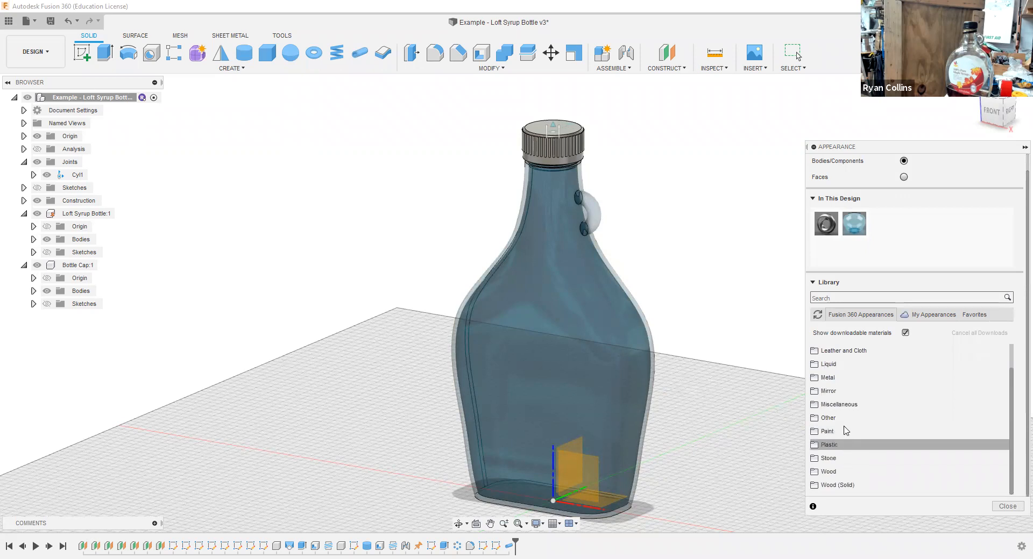
{"action": "left_click", "coordinate": [843, 380]}
{"action": "scroll", "coordinate": [859, 479], "scroll_direction": "down", "scroll_amount": 2}
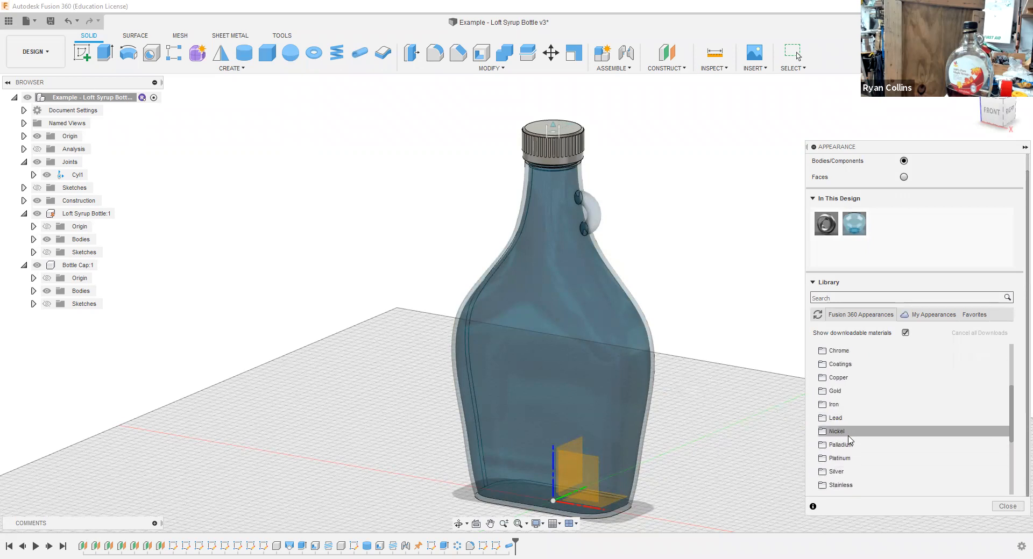
{"action": "left_click", "coordinate": [842, 397]}
{"action": "left_click_drag", "start_coordinate": [839, 412], "coordinate": [556, 138]}
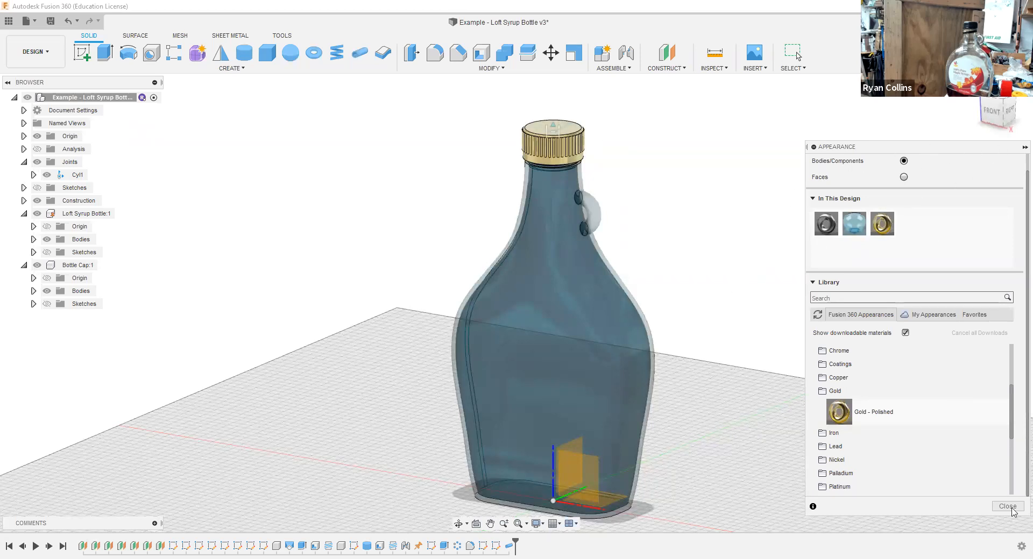
{"action": "key", "text": "Escape"}
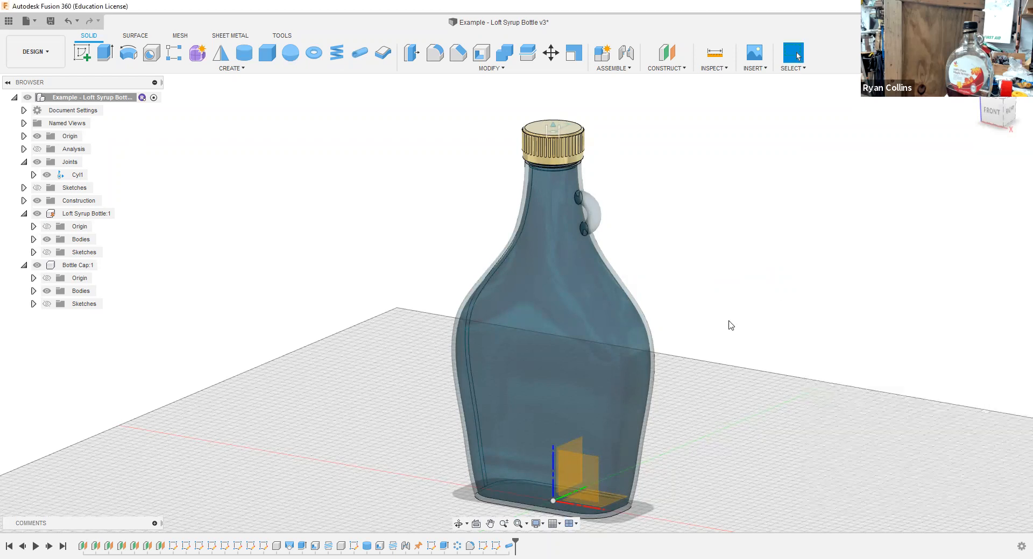
Step: Save the design as a new version with the description User Saved
{"action": "mouse_move", "coordinate": [731, 327]}
{"action": "middle_mouse_down", "text": "shift"}
{"action": "mouse_move", "coordinate": [750, 327]}
{"action": "mouse_move", "coordinate": [724, 331]}
{"action": "middle_mouse_up", "text": "shift"}
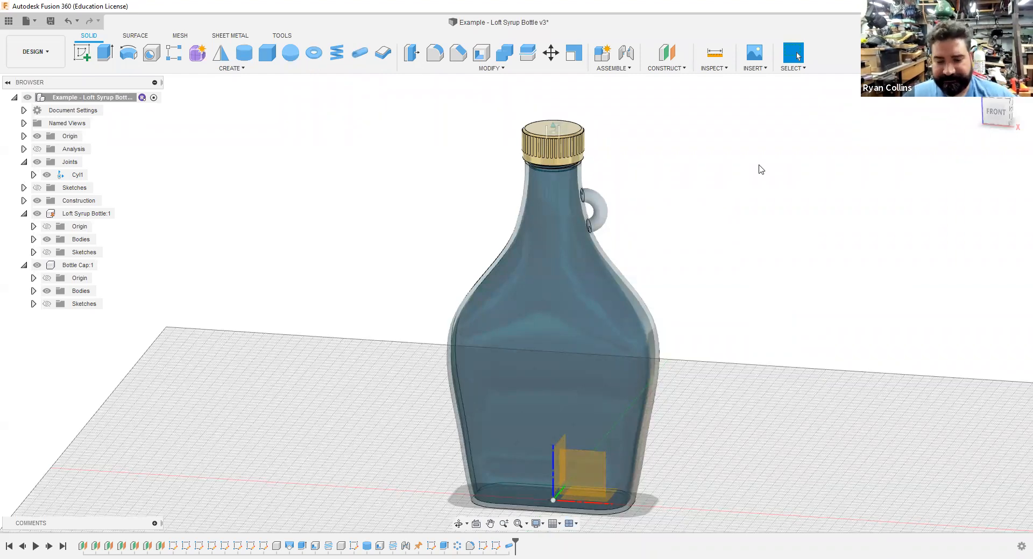
{"action": "key", "text": "ctrl+s"}
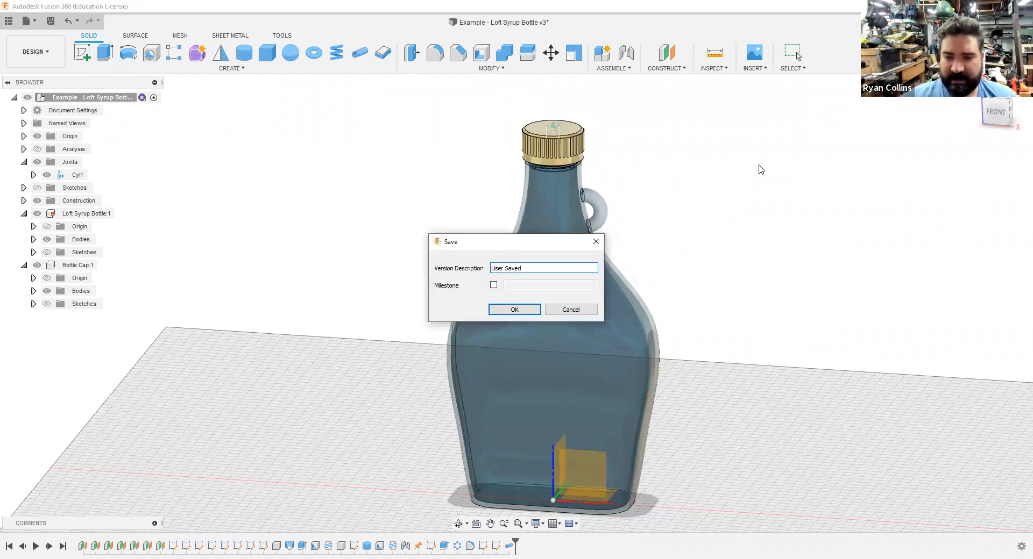
{"action": "key", "text": "Return"}
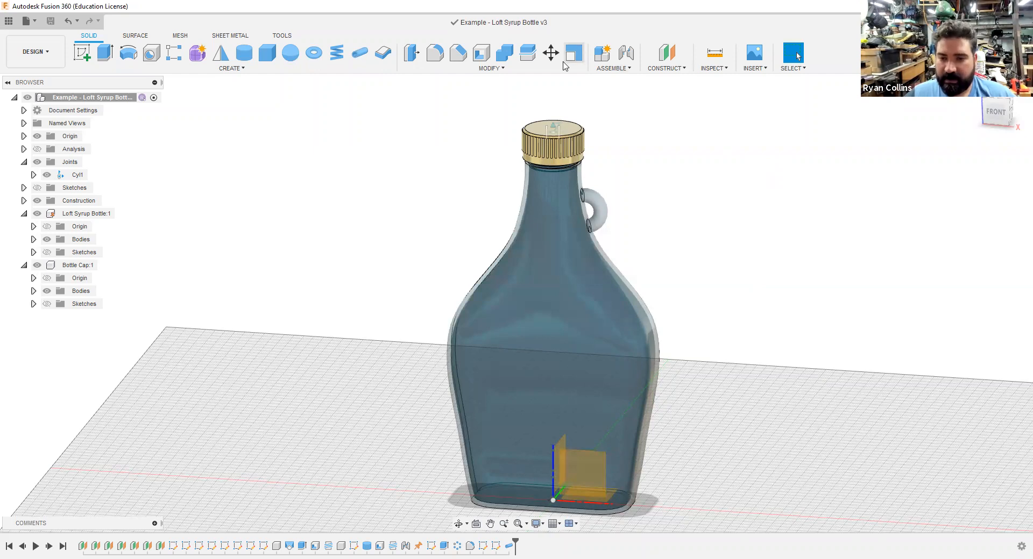